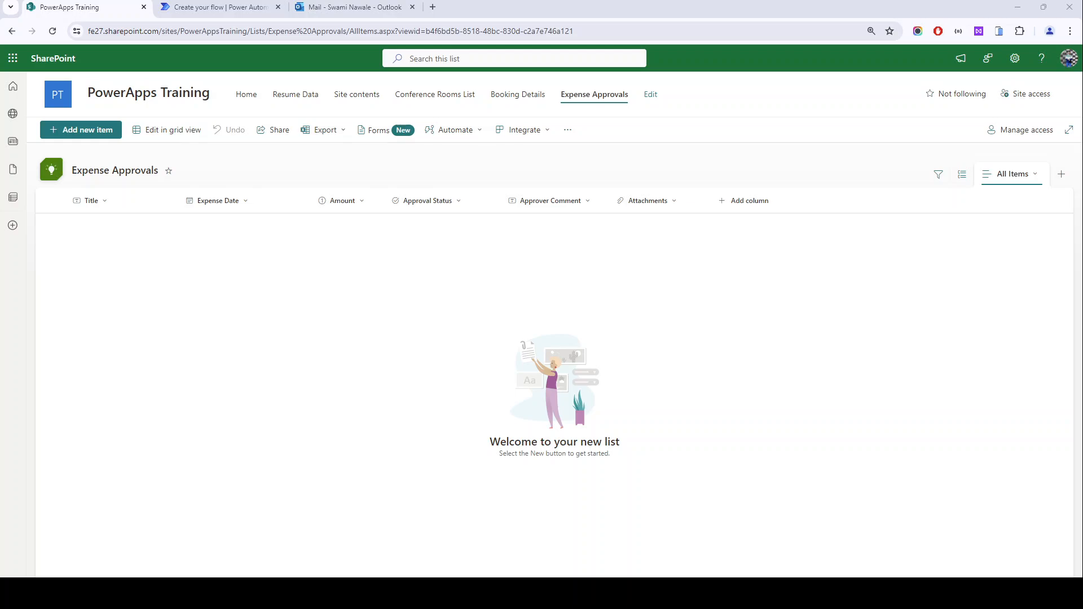
# - Review the column settings of Approval Status in the Expense Approvals list and close them unchanged
pyautogui.click(452, 204)
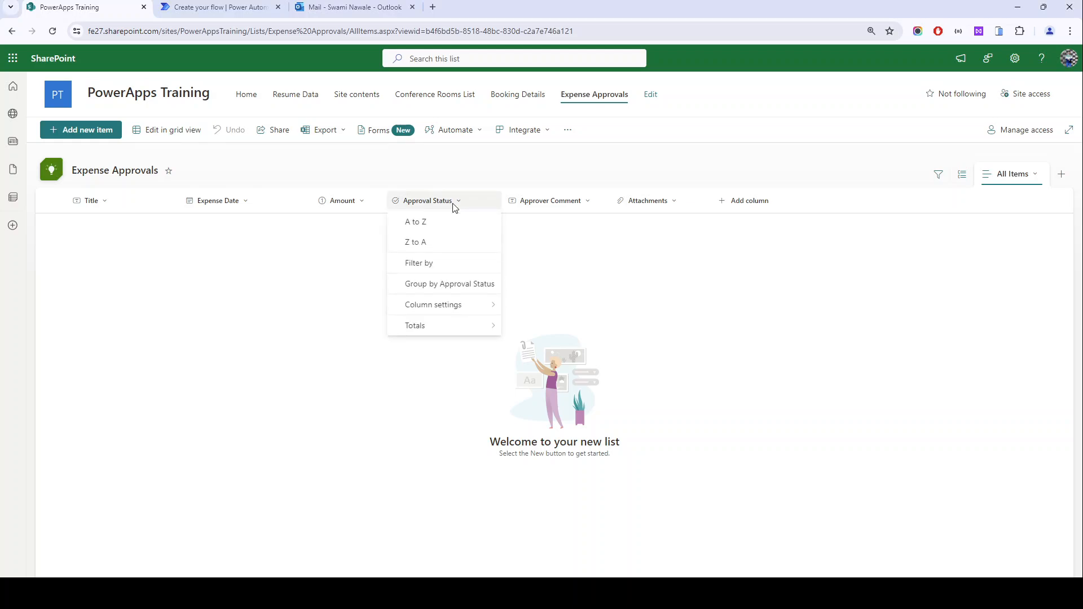
pyautogui.moveTo(472, 308)
pyautogui.click(561, 311)
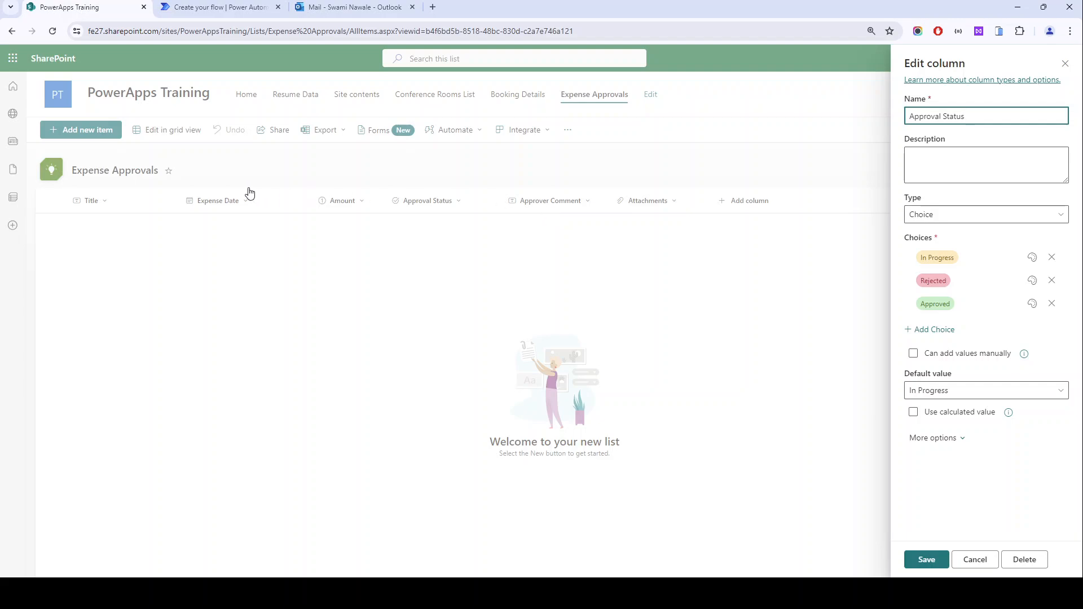
pyautogui.click(975, 559)
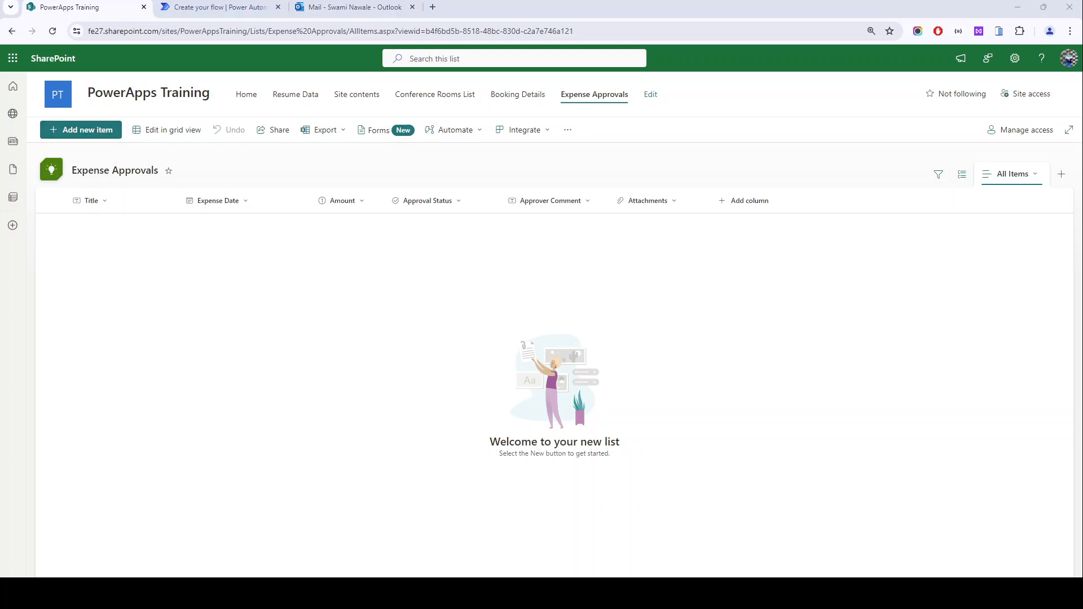
# - Hide the Approval Status and Approver Comment columns from the Expense Approvals new item form and save the form
pyautogui.click(94, 137)
pyautogui.click(93, 137)
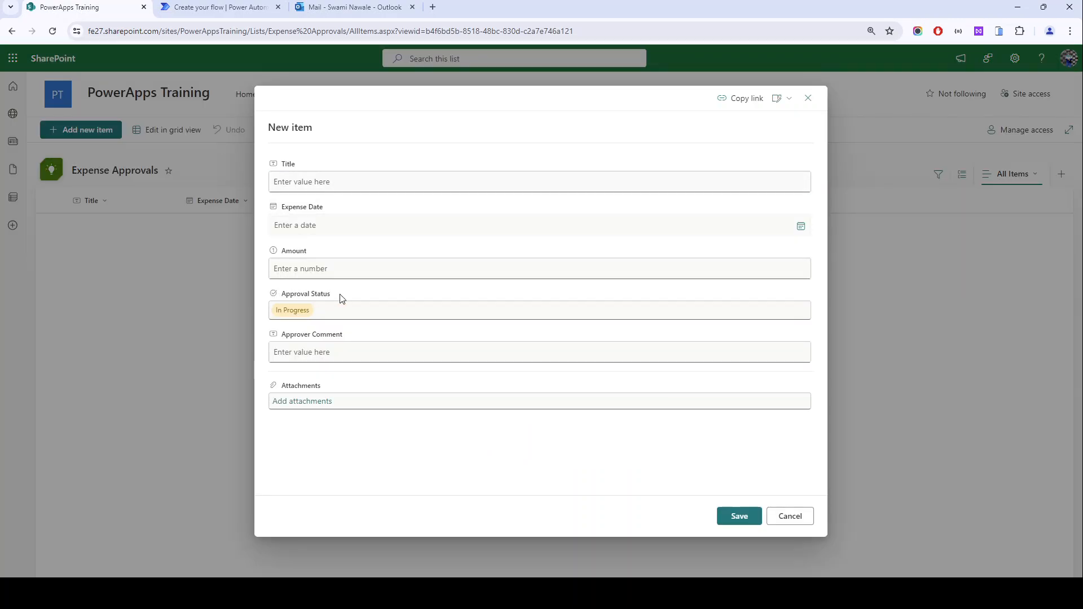
pyautogui.click(334, 312)
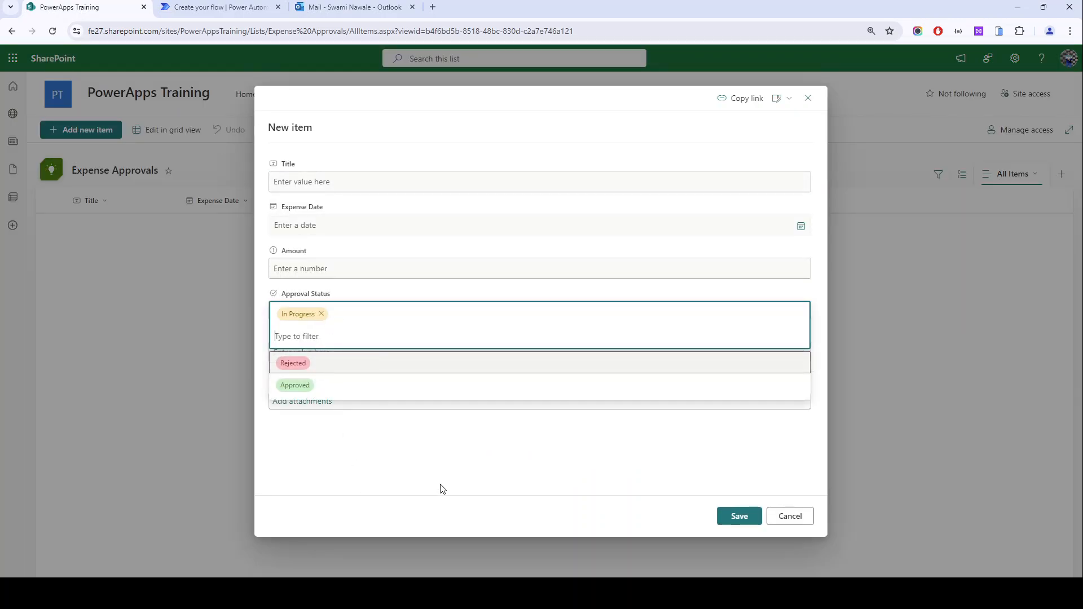
pyautogui.click(786, 100)
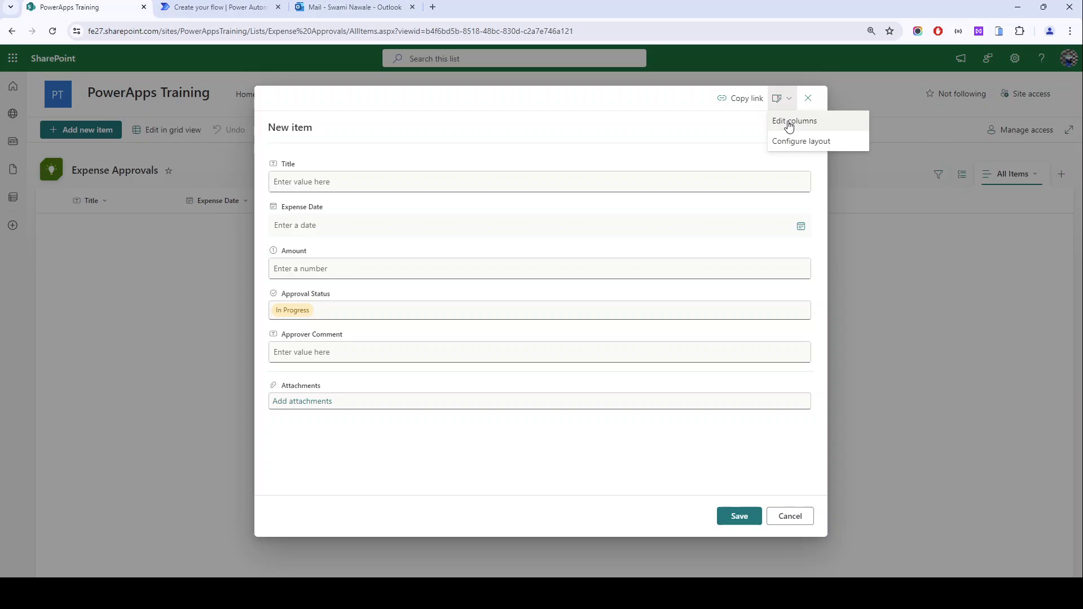
pyautogui.click(790, 125)
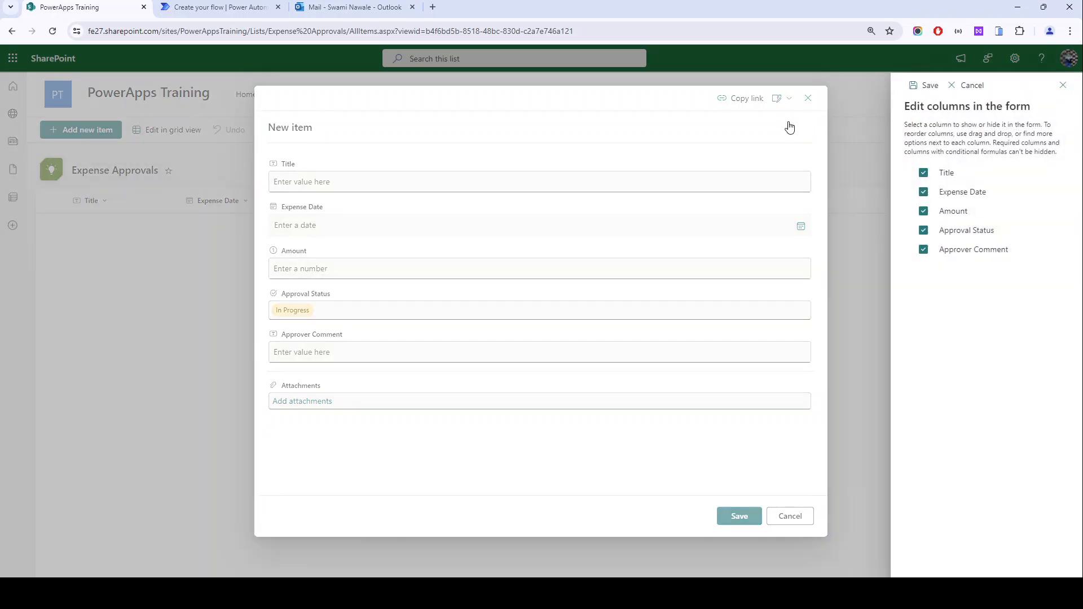
pyautogui.click(950, 231)
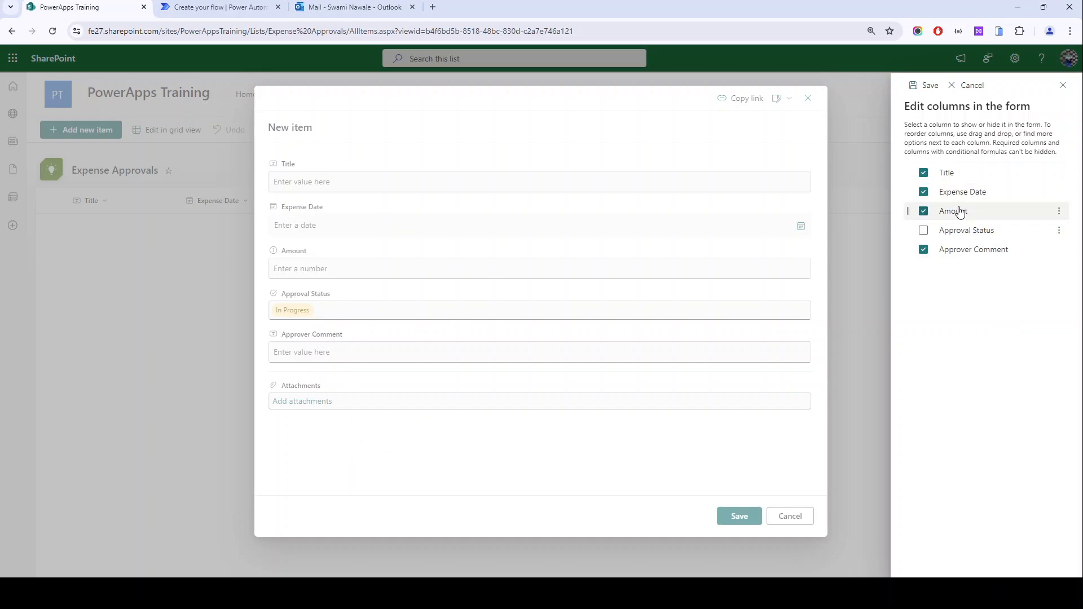
pyautogui.click(971, 251)
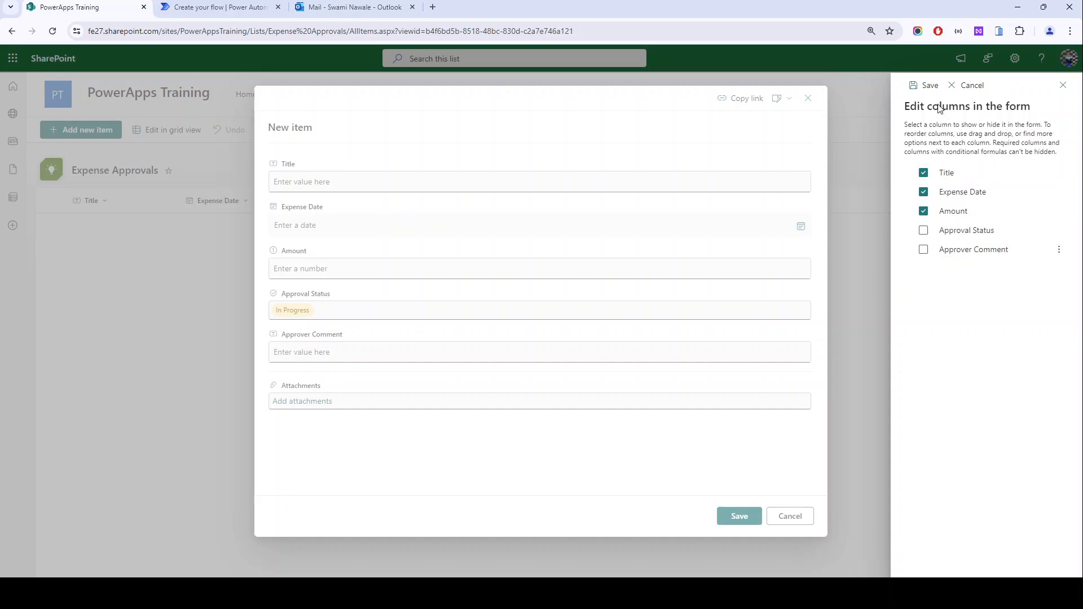
pyautogui.click(925, 85)
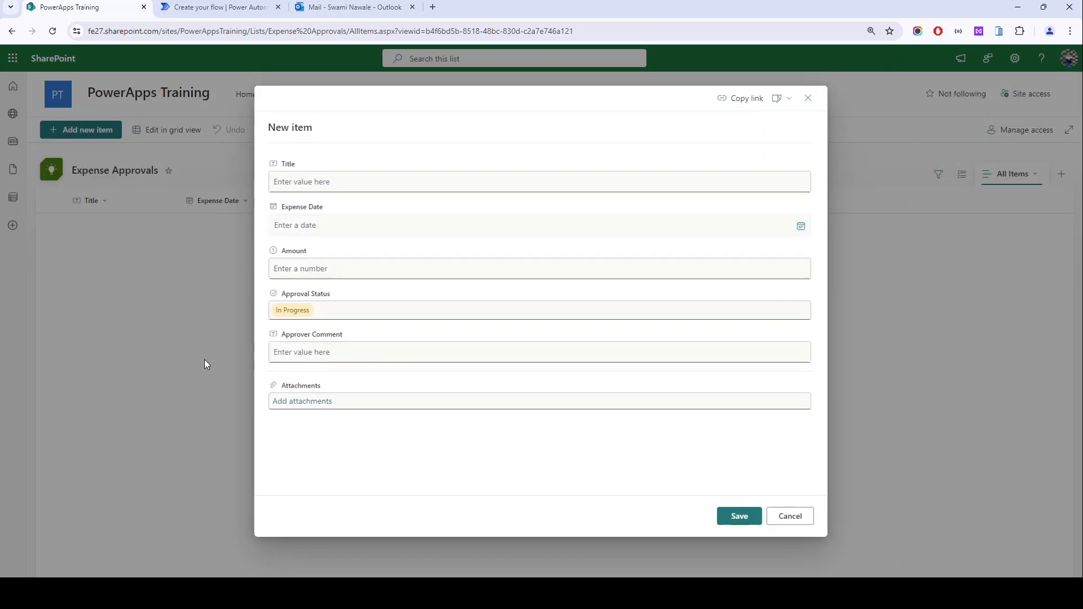
# - Reload the list, check which fields the new item form shows, and close it without saving
pyautogui.press('F5')
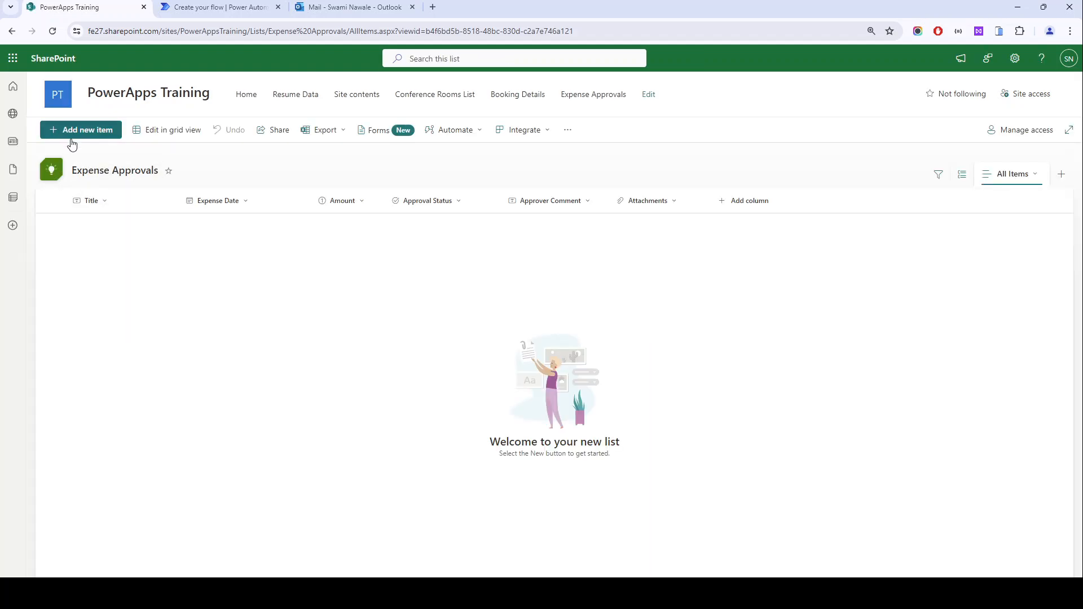
pyautogui.click(72, 134)
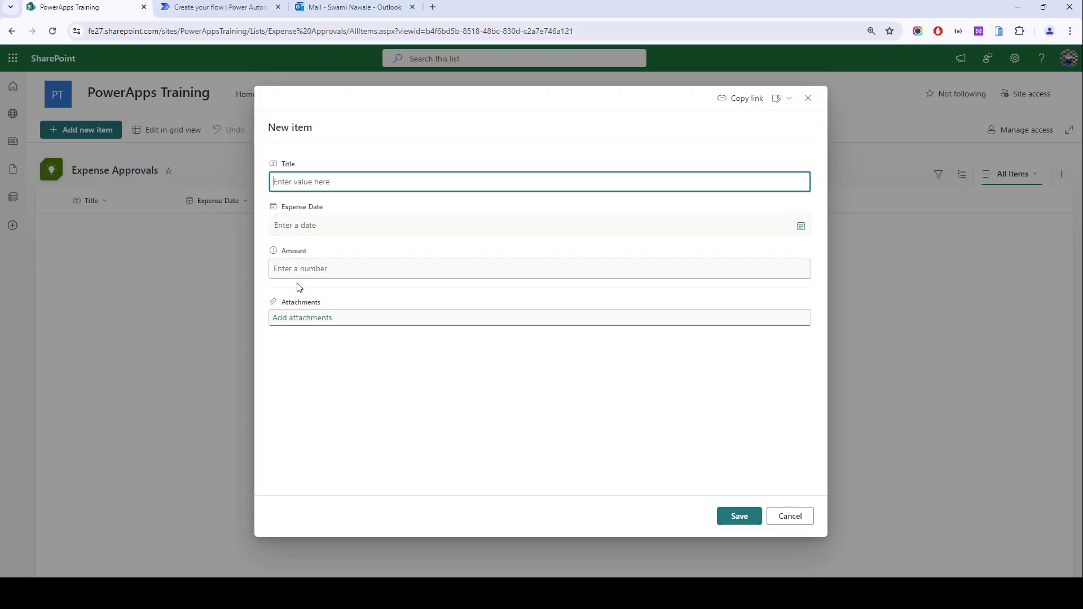
pyautogui.click(791, 514)
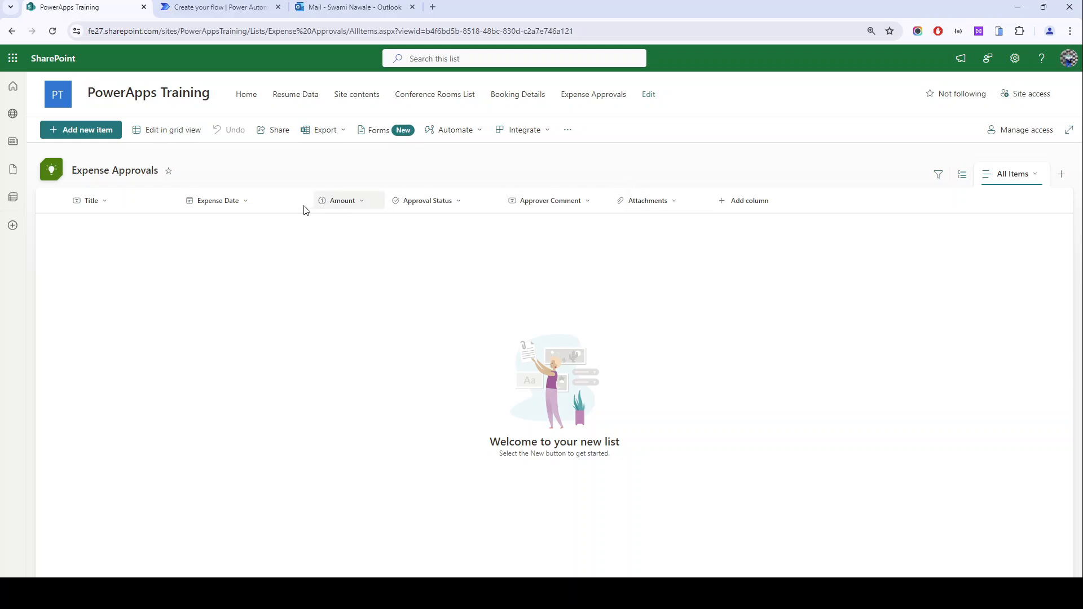
# - Switch to Power Automate and create an automated cloud flow named "Training - Expense approval workflow" with SharePoint's "When an item is created" trigger
pyautogui.click(188, 8)
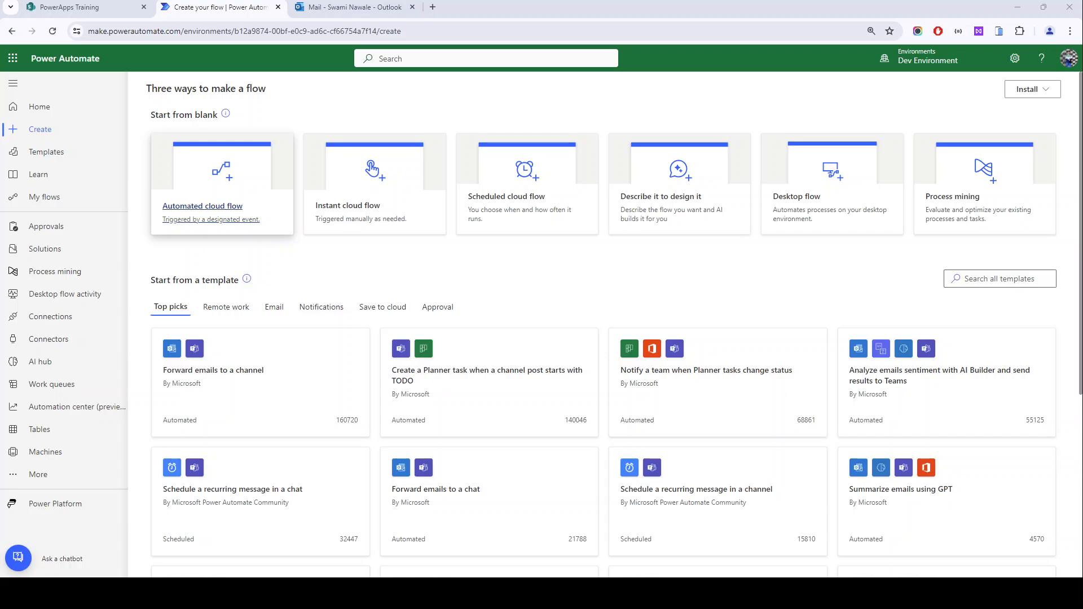
pyautogui.click(188, 213)
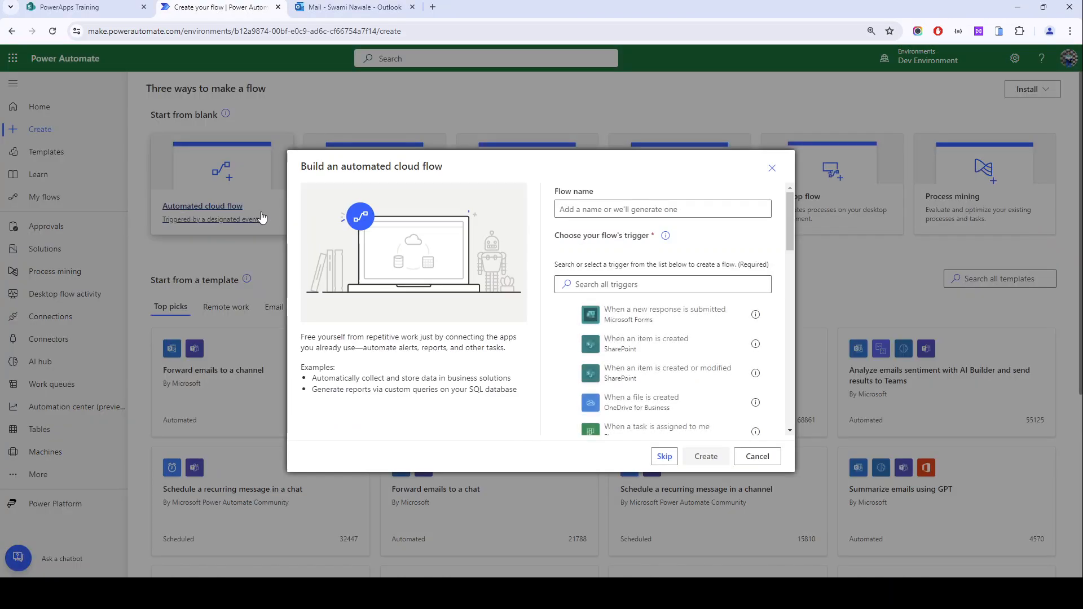
pyautogui.click(585, 209)
pyautogui.write('Ex')
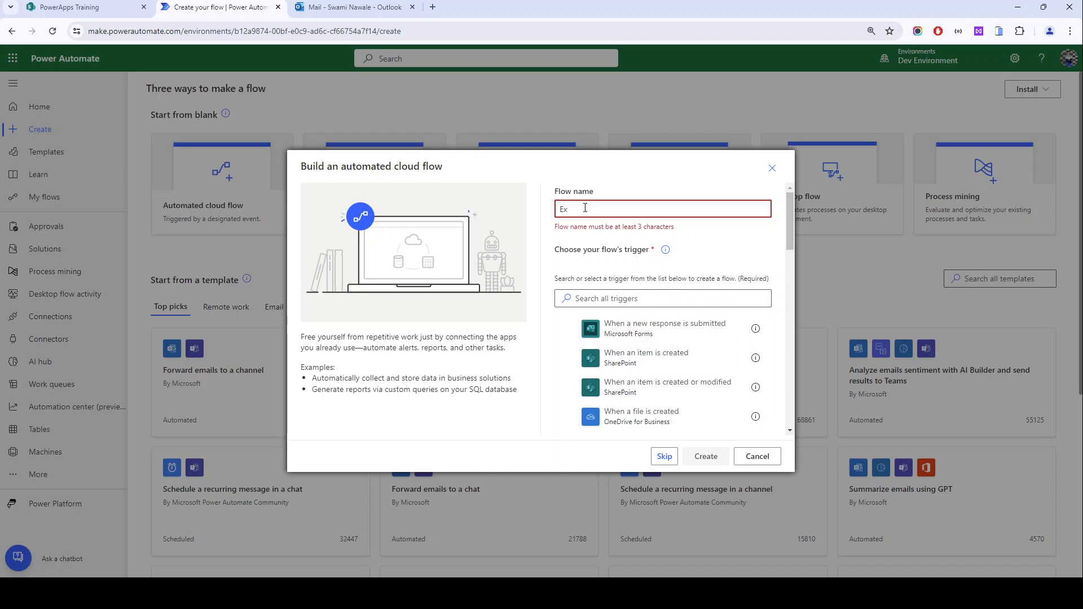
pyautogui.write('pense app')
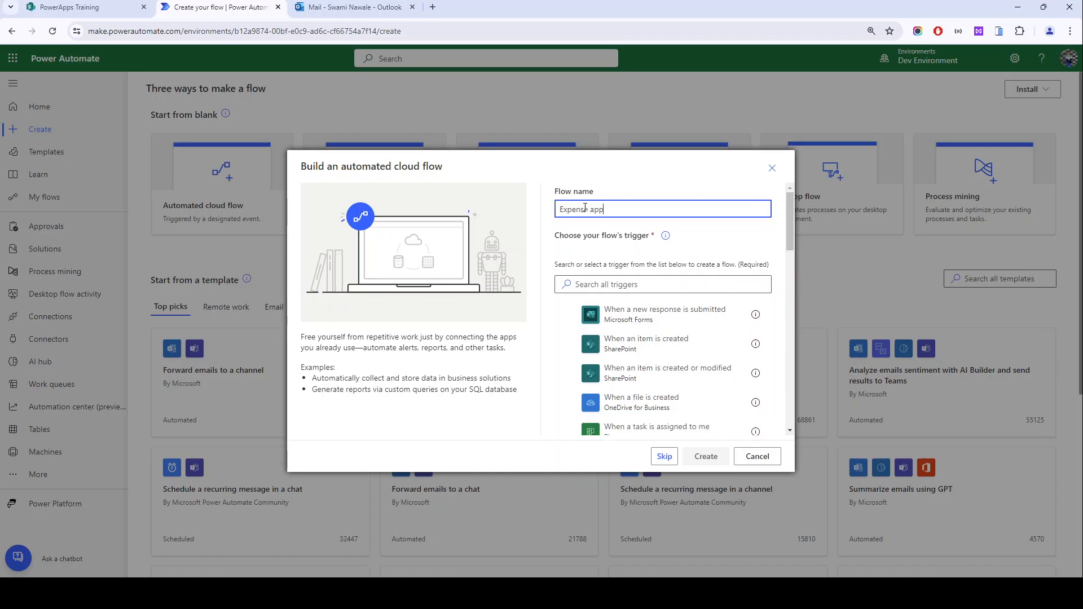
pyautogui.write('roval workflow')
pyautogui.write('Training -')
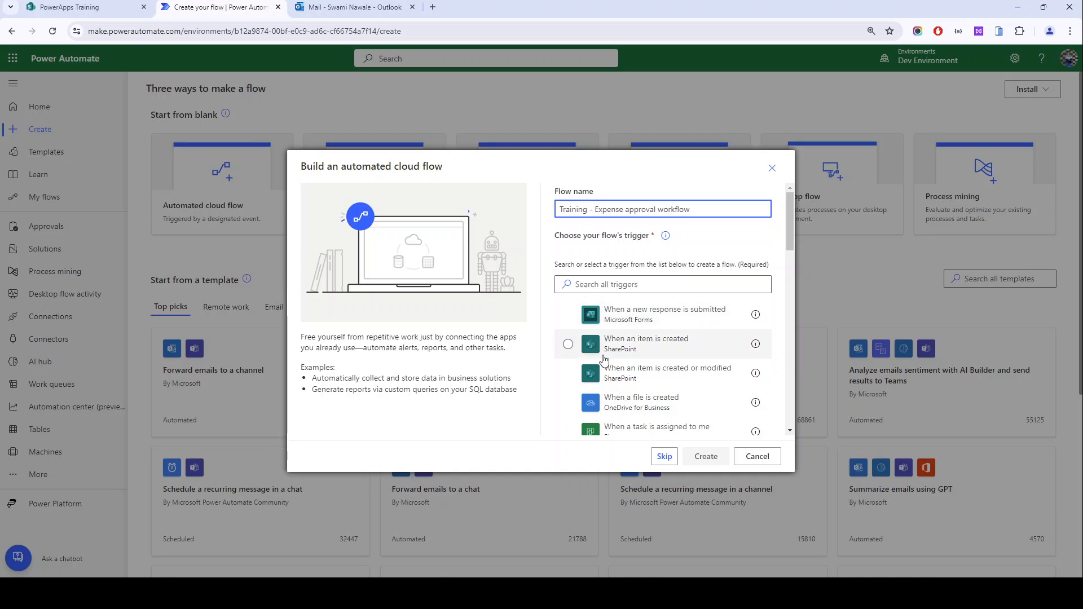
pyautogui.click(569, 350)
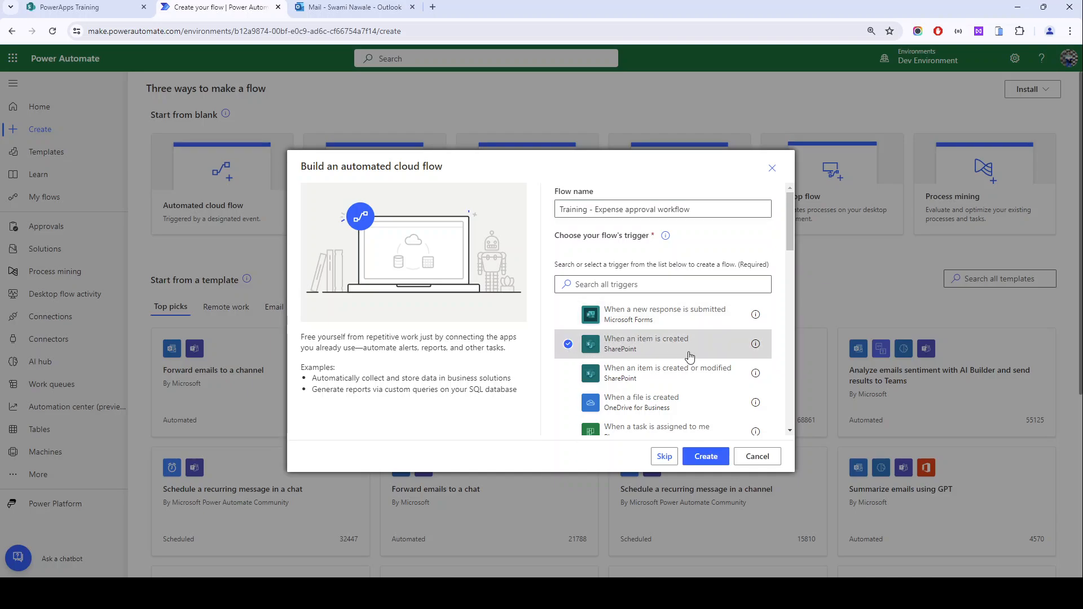
pyautogui.click(705, 456)
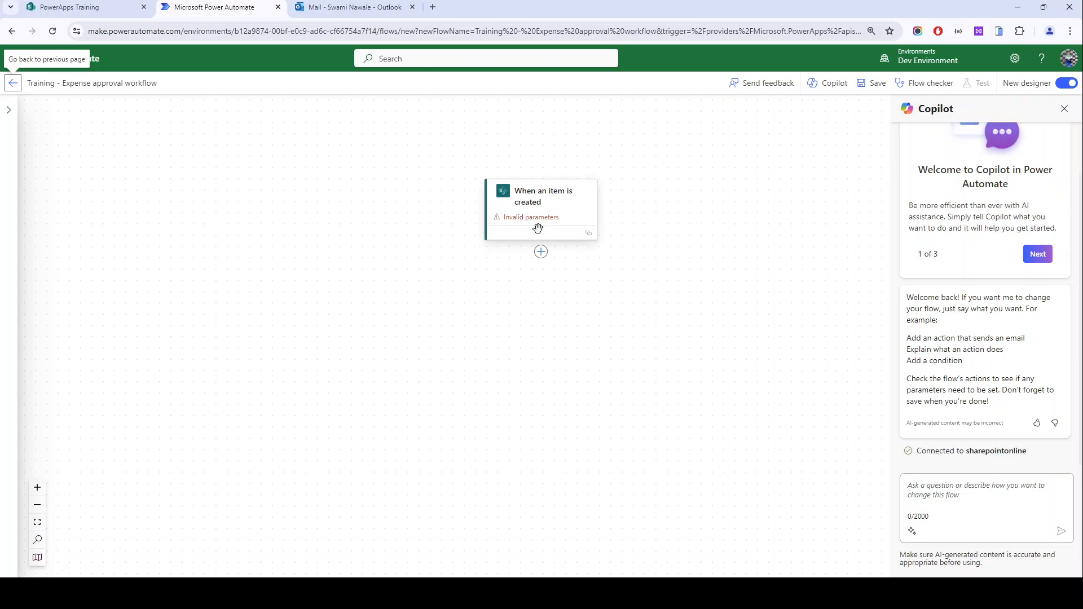
# - Set the trigger's site address to PowerApps Training and its list name to Expense Approvals
pyautogui.click(575, 192)
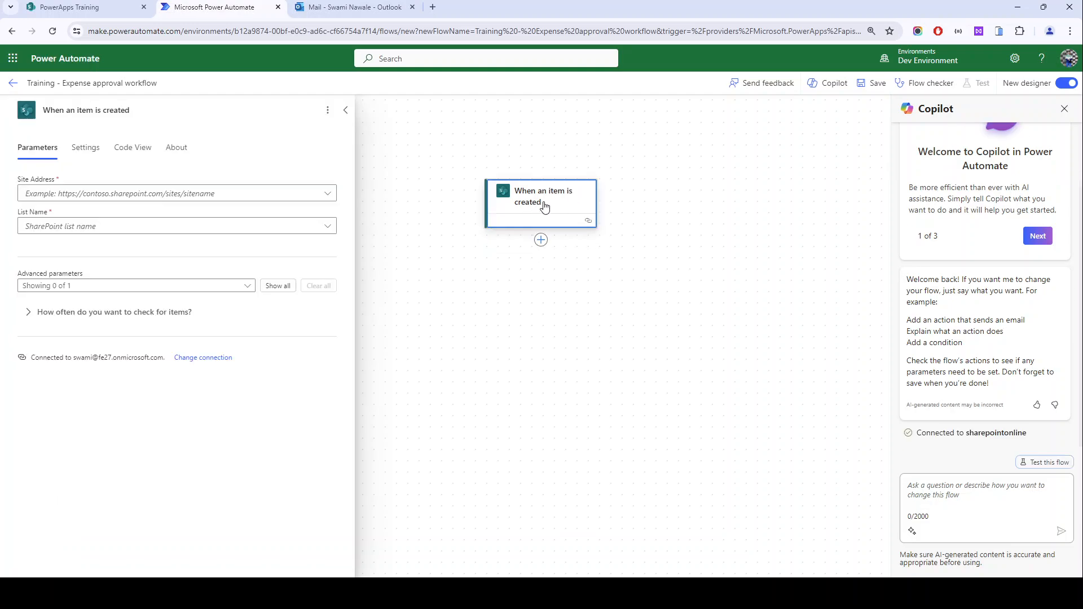
pyautogui.click(324, 194)
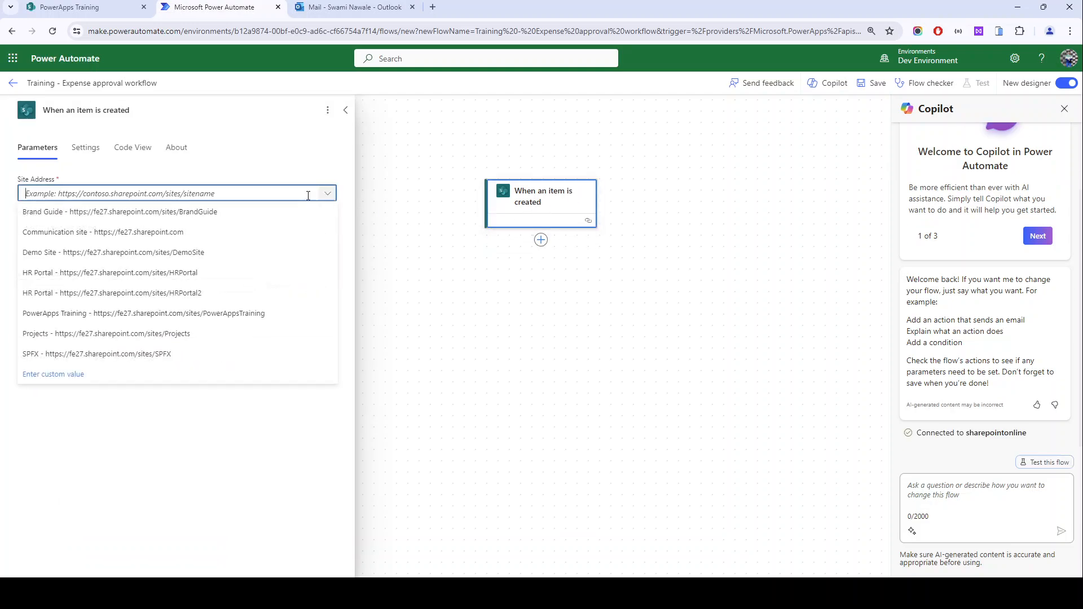
pyautogui.click(115, 315)
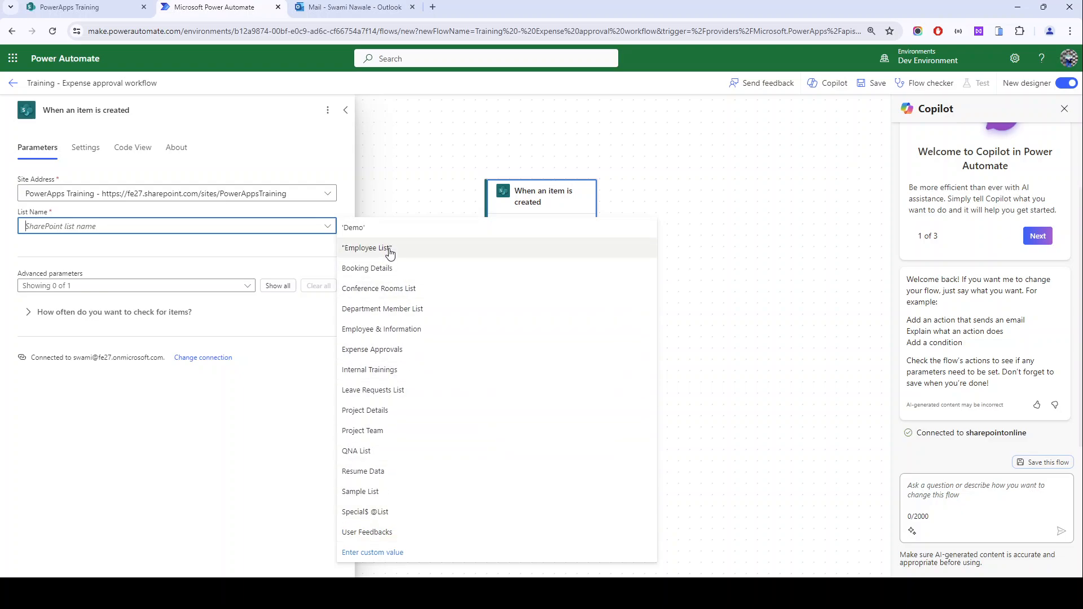
pyautogui.click(407, 351)
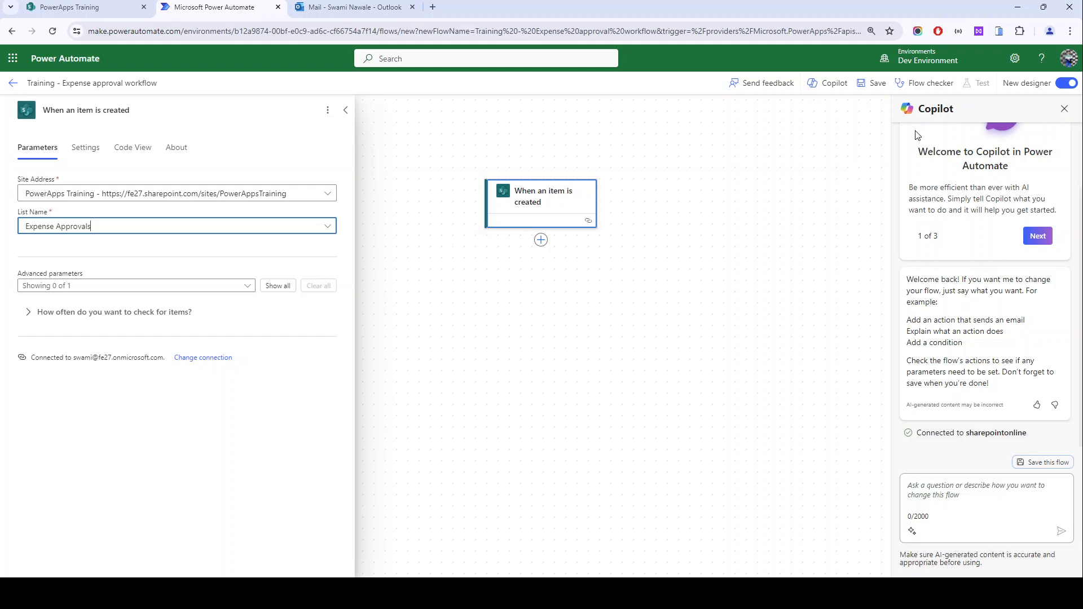
# - Add a Data Operation Compose action directly after the "When an item is created" trigger
pyautogui.click(541, 240)
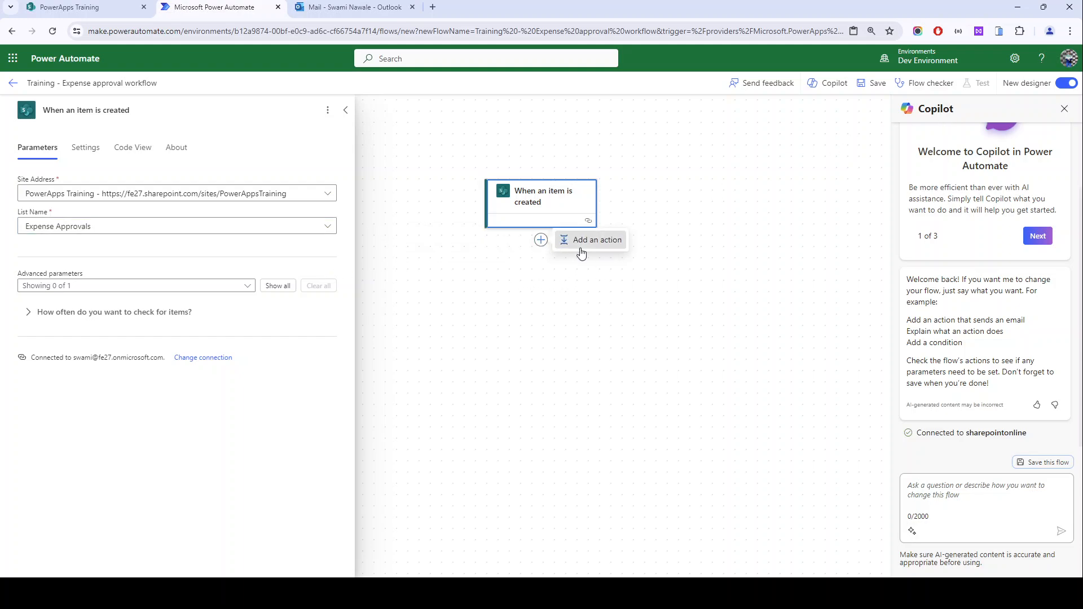
pyautogui.click(581, 249)
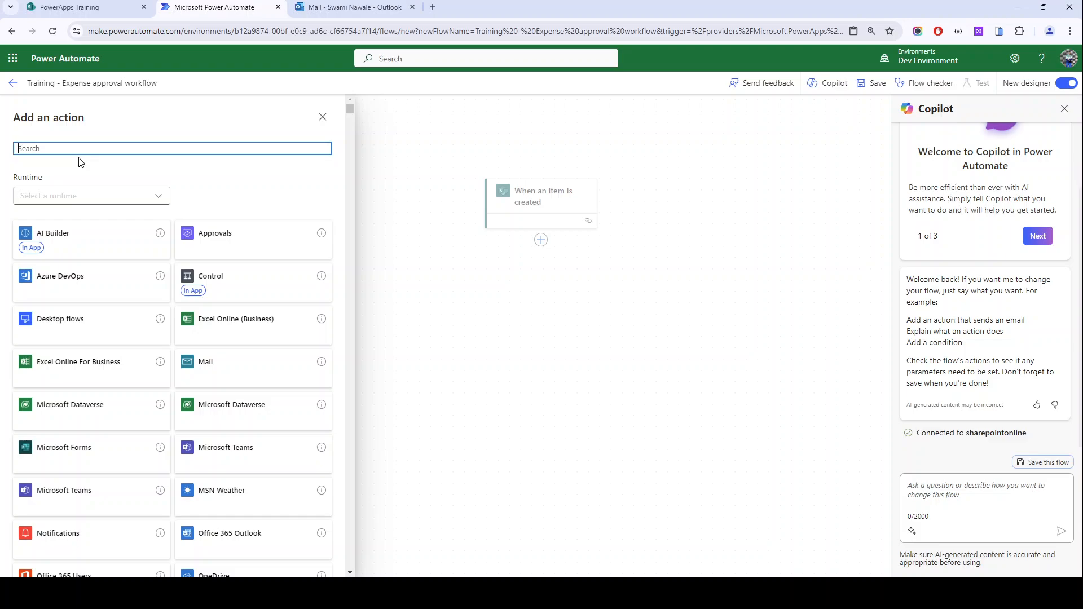
pyautogui.write('compose')
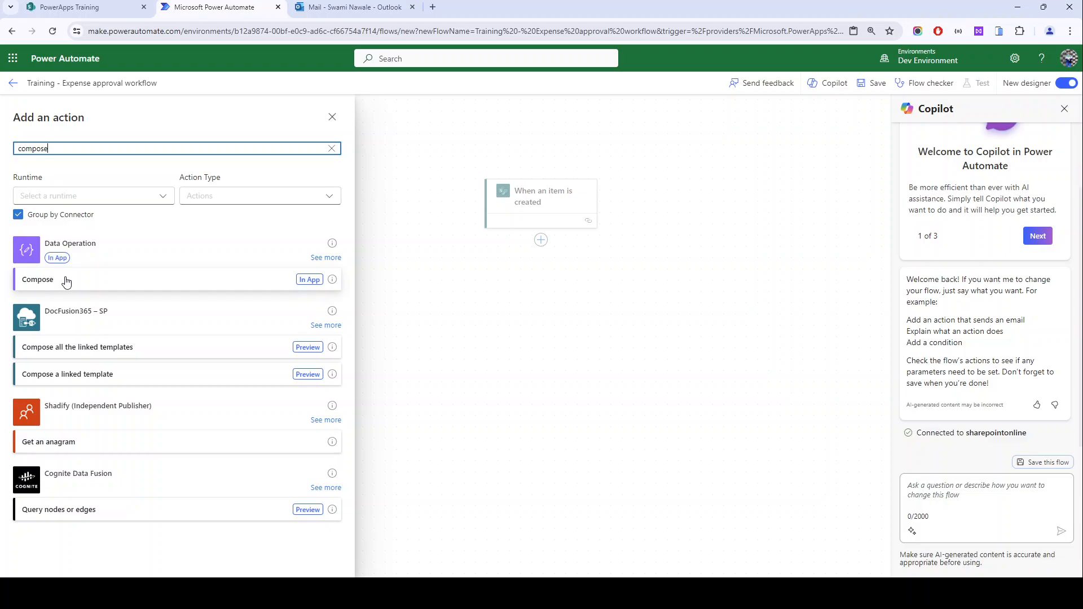
pyautogui.click(66, 282)
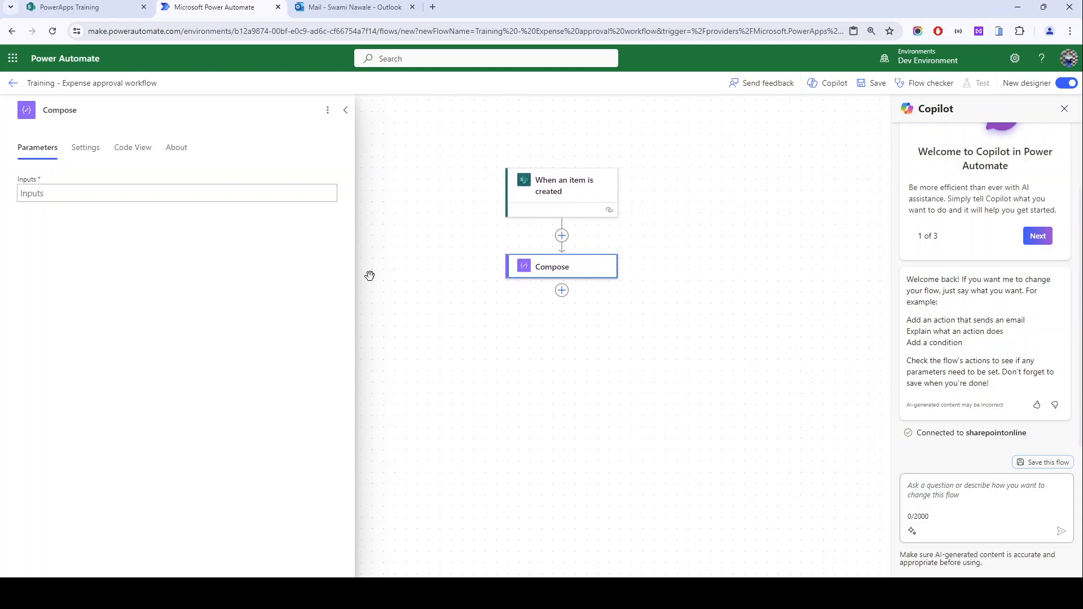
# - Rename the Compose action as "Created User Email"
pyautogui.click(160, 111)
pyautogui.write('User Em')
pyautogui.write('C')
pyautogui.write('reated U')
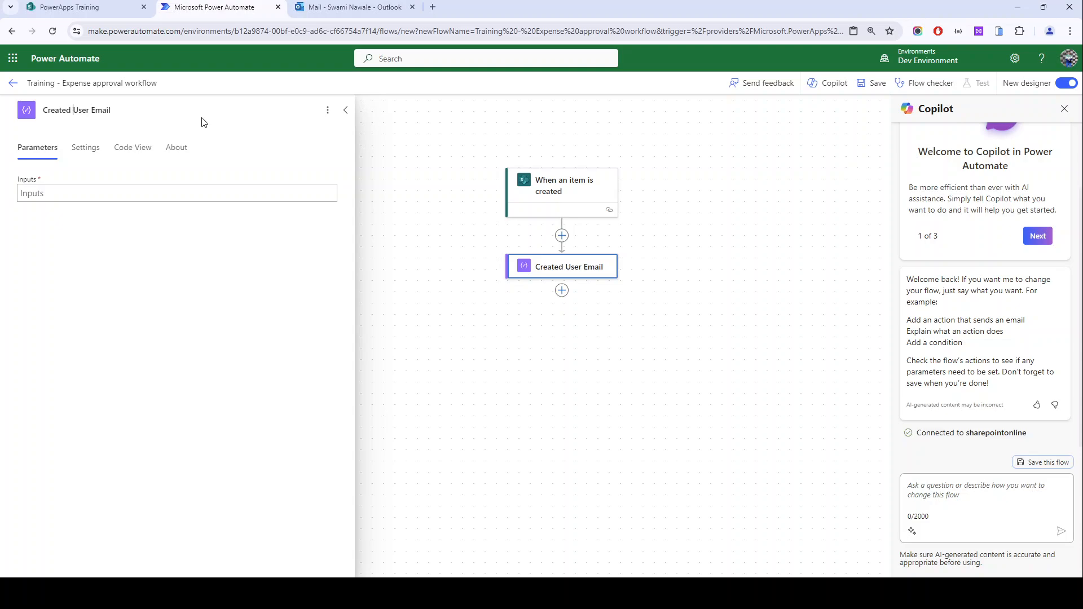
pyautogui.write('ser')
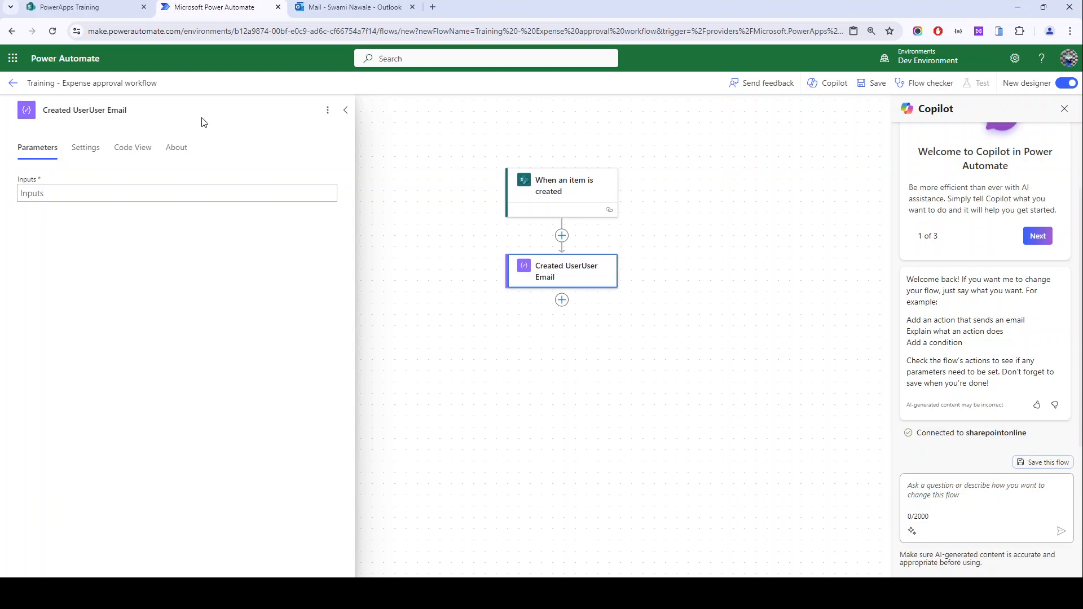
pyautogui.press('BackSpace')
pyautogui.press('BackSpace')
pyautogui.press('BackSpace')
pyautogui.press('BackSpace')
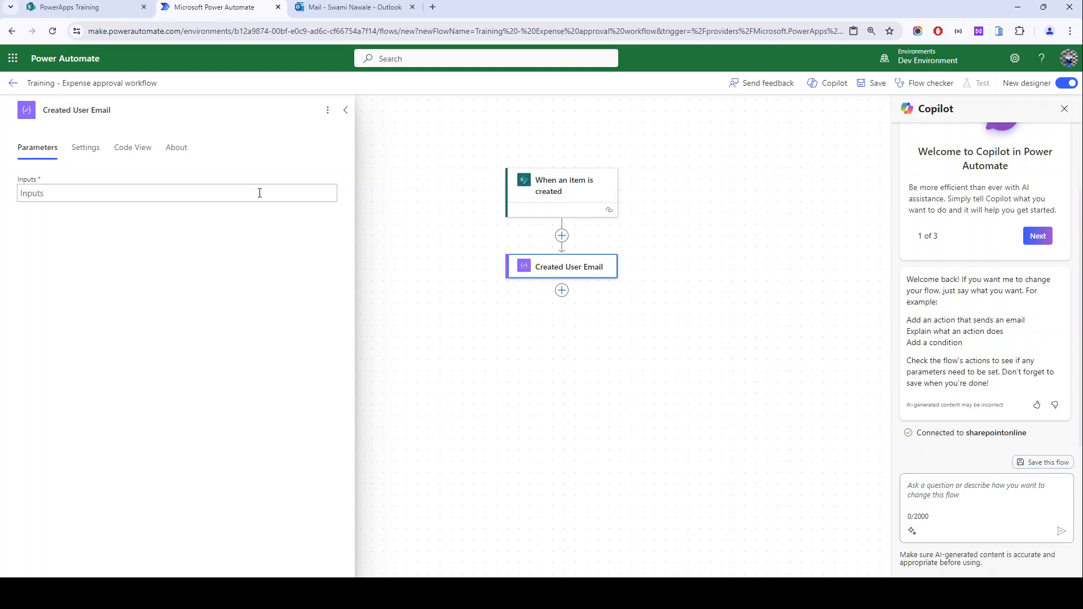
# - Set the inputs of the Created User Email action to the trigger's Created By Email dynamic content
pyautogui.click(259, 193)
pyautogui.click(337, 186)
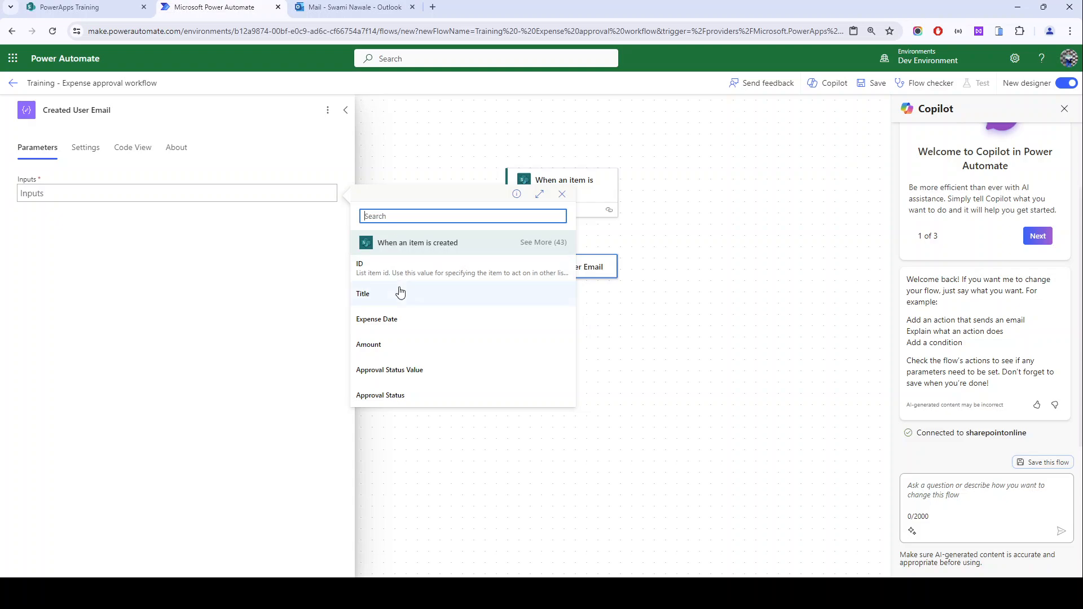
pyautogui.write('crea')
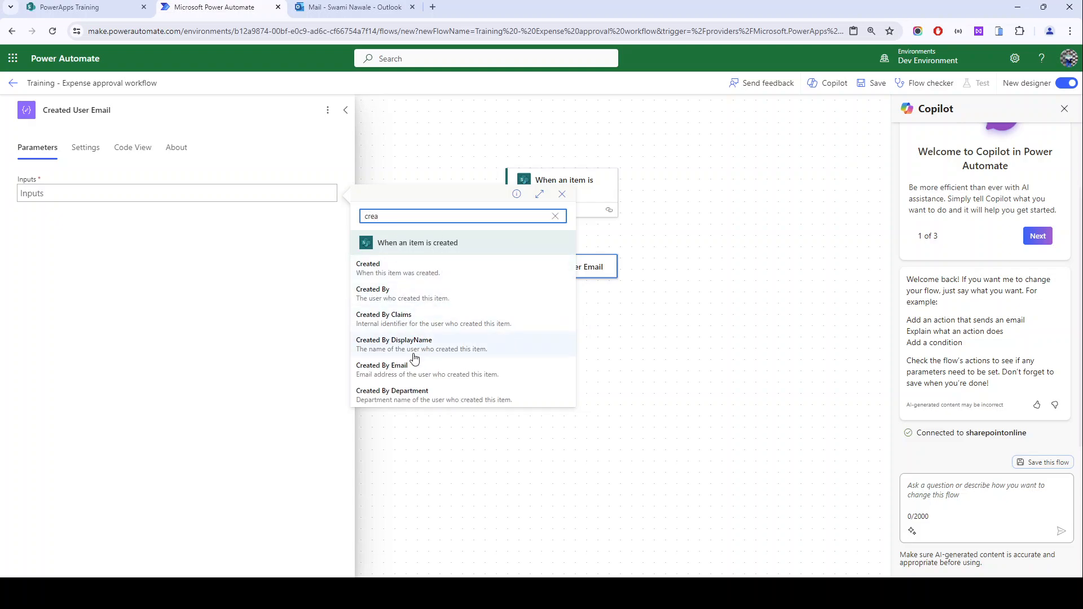
pyautogui.click(473, 362)
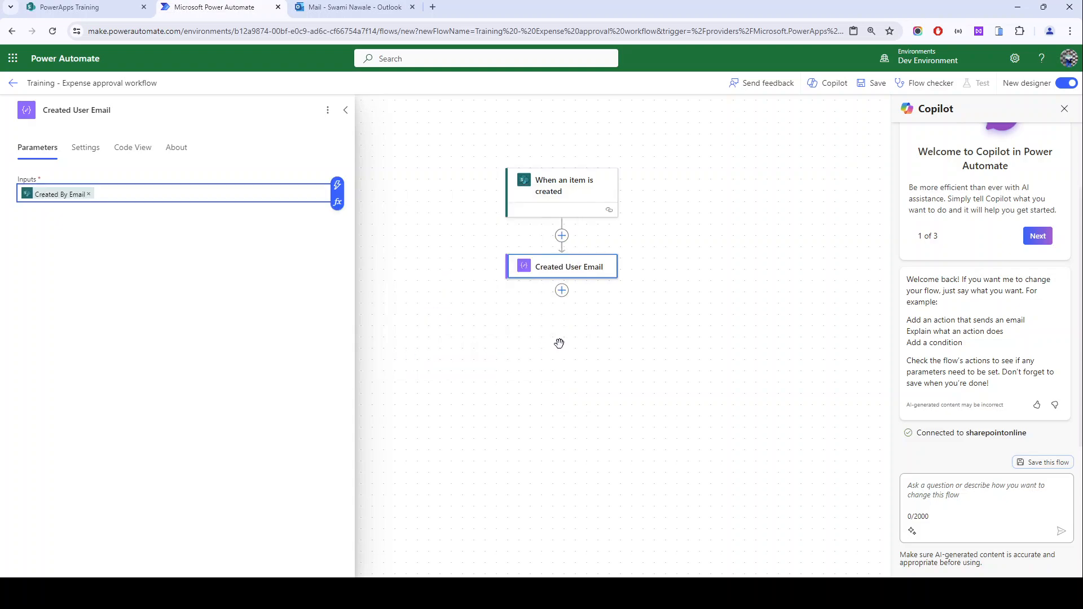
# - Add the Office 365 Users "Get manager (V2)" action directly after the Created User Email action
pyautogui.click(562, 292)
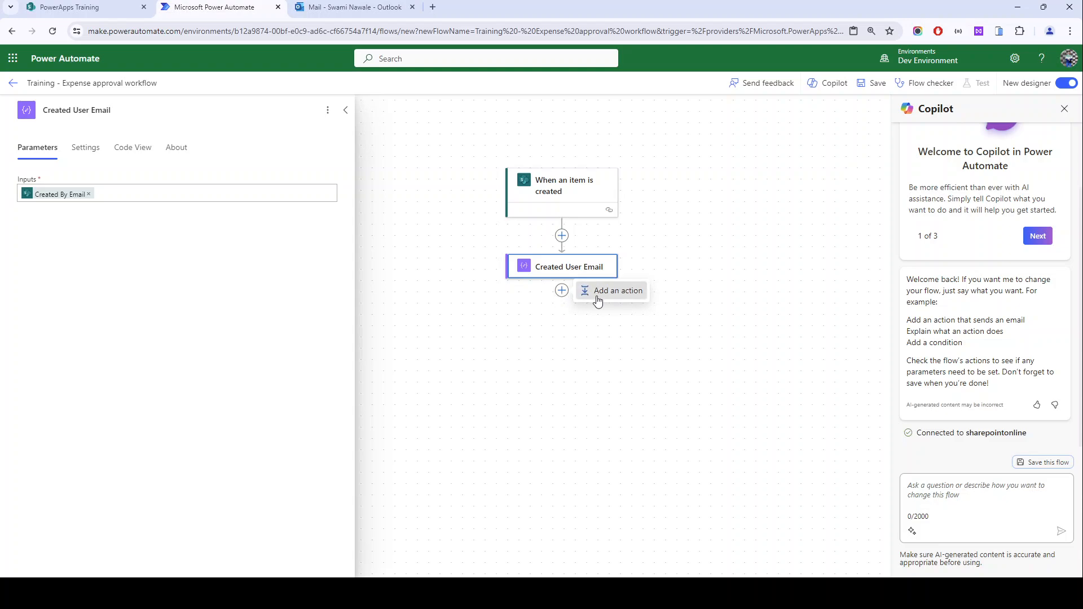
pyautogui.click(581, 292)
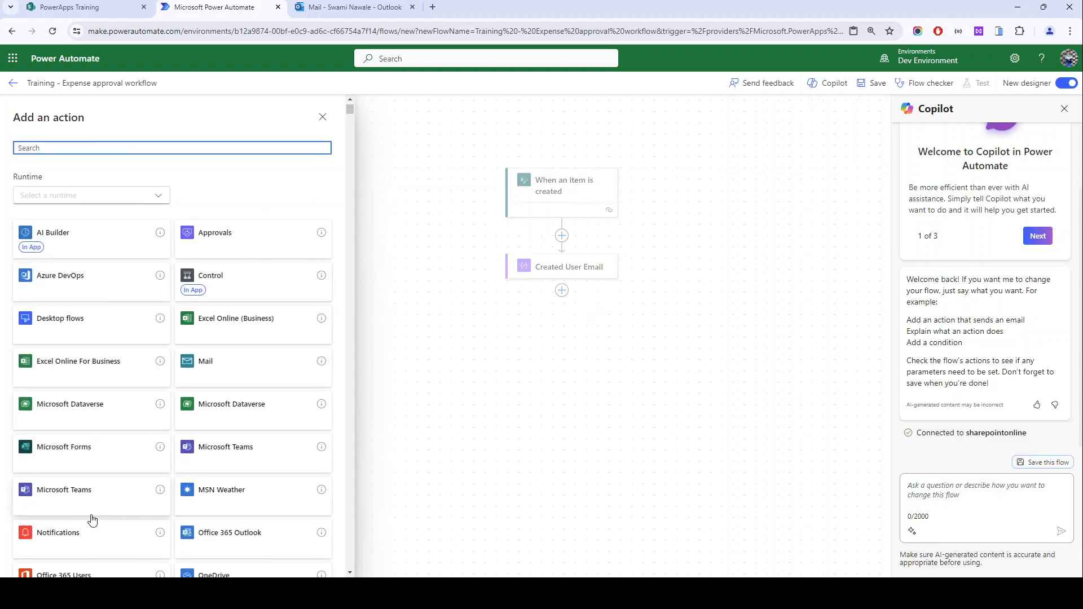
pyautogui.scroll(-2, 90, 508)
pyautogui.click(102, 471)
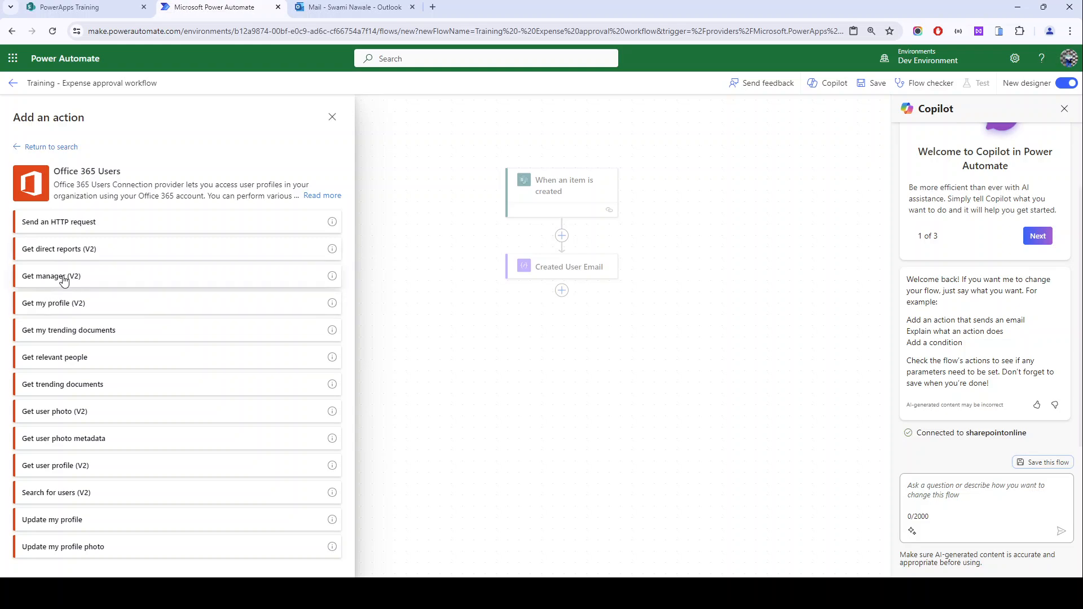
pyautogui.click(63, 278)
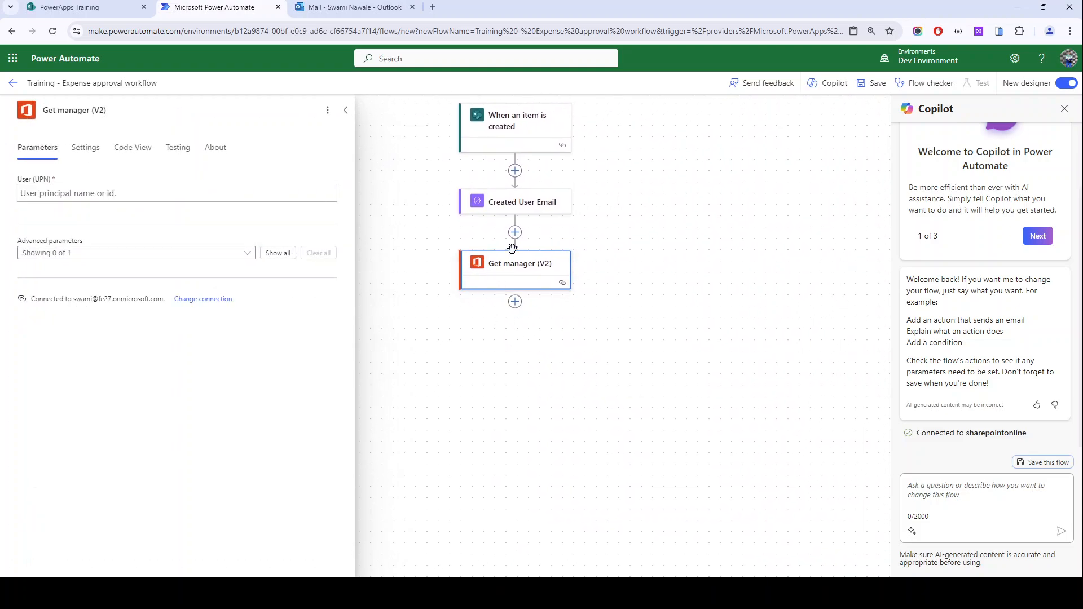
# - Set the User (UPN) of the Get manager (V2) action to the Outputs dynamic content of Created User Email
pyautogui.click(145, 192)
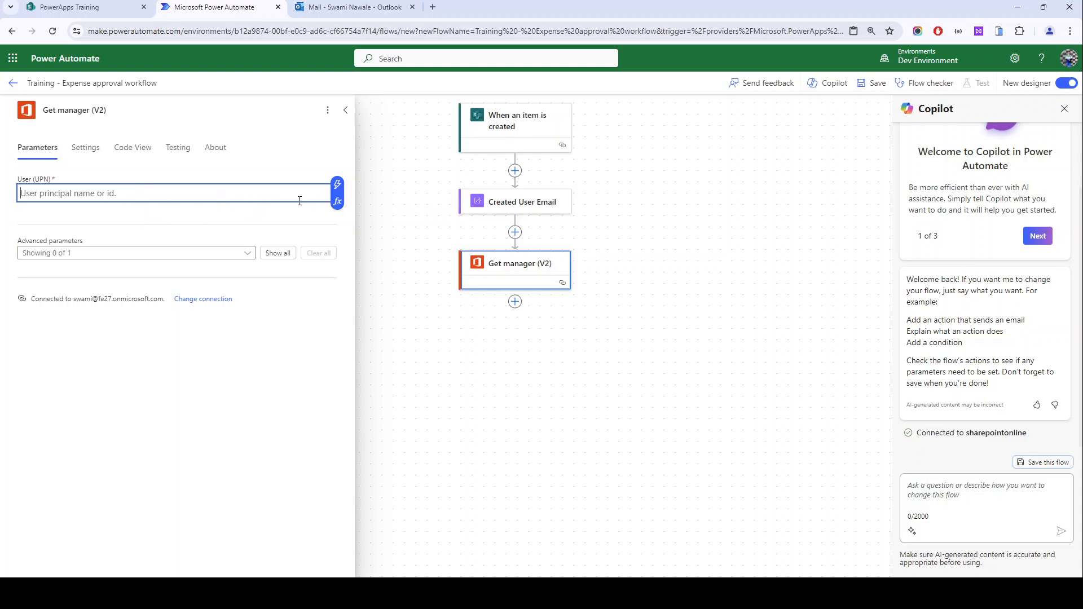
pyautogui.click(338, 185)
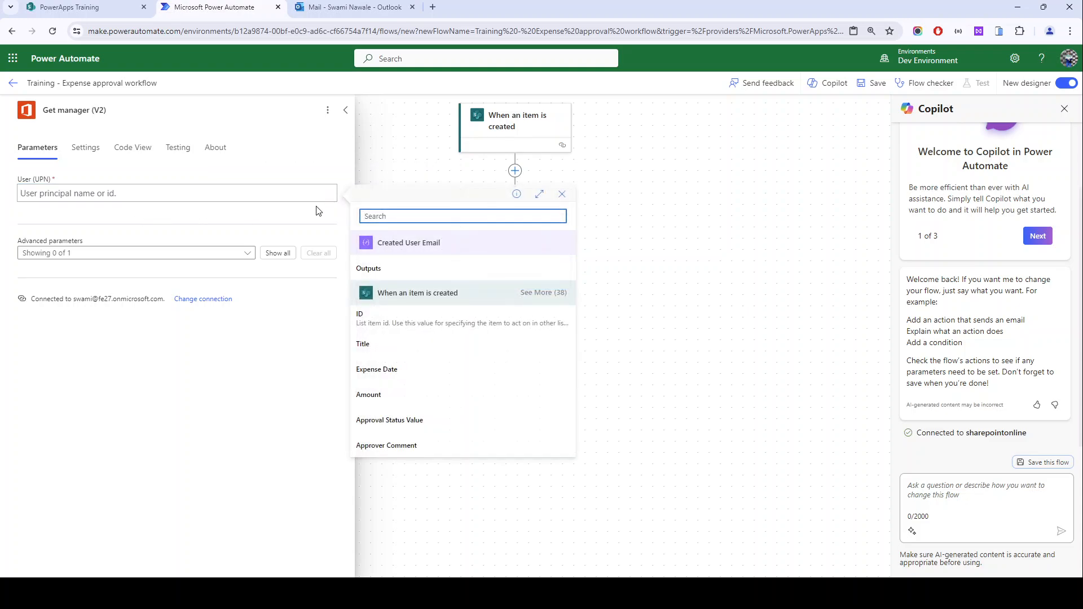
pyautogui.click(256, 214)
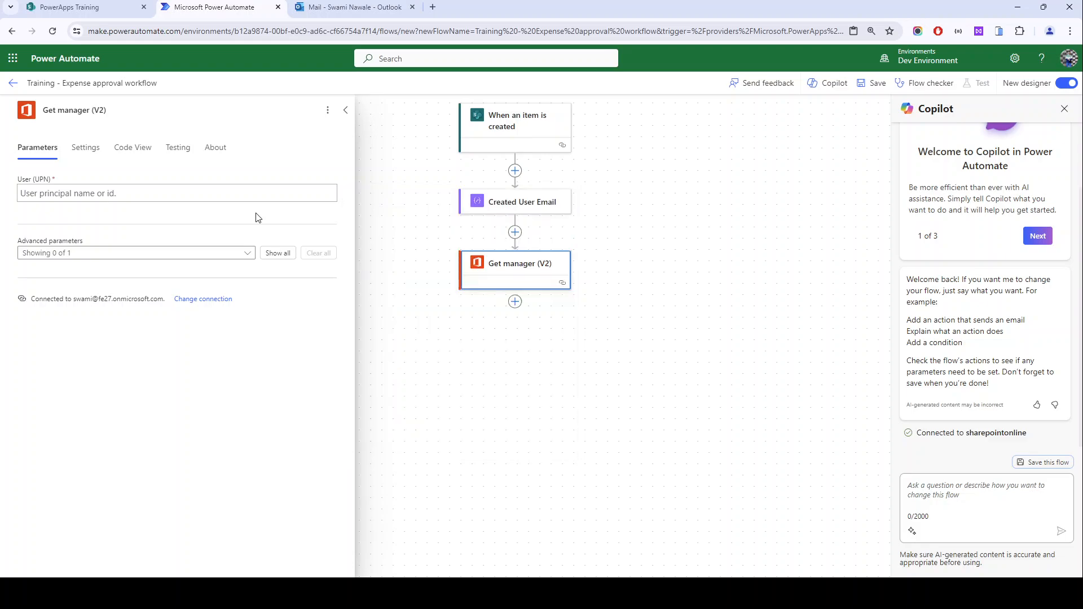
pyautogui.click(500, 204)
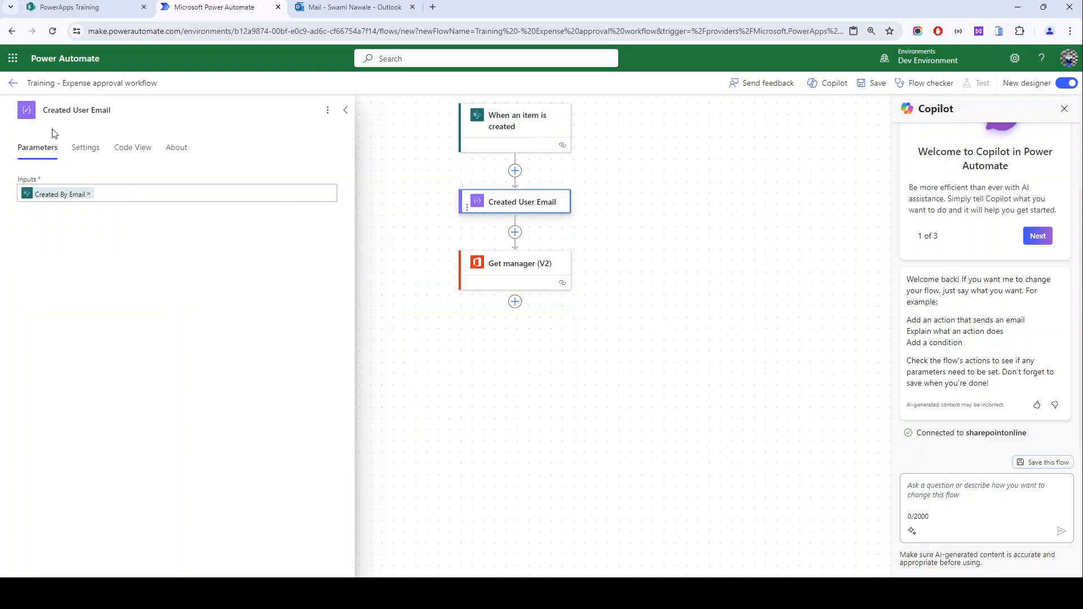
pyautogui.click(489, 276)
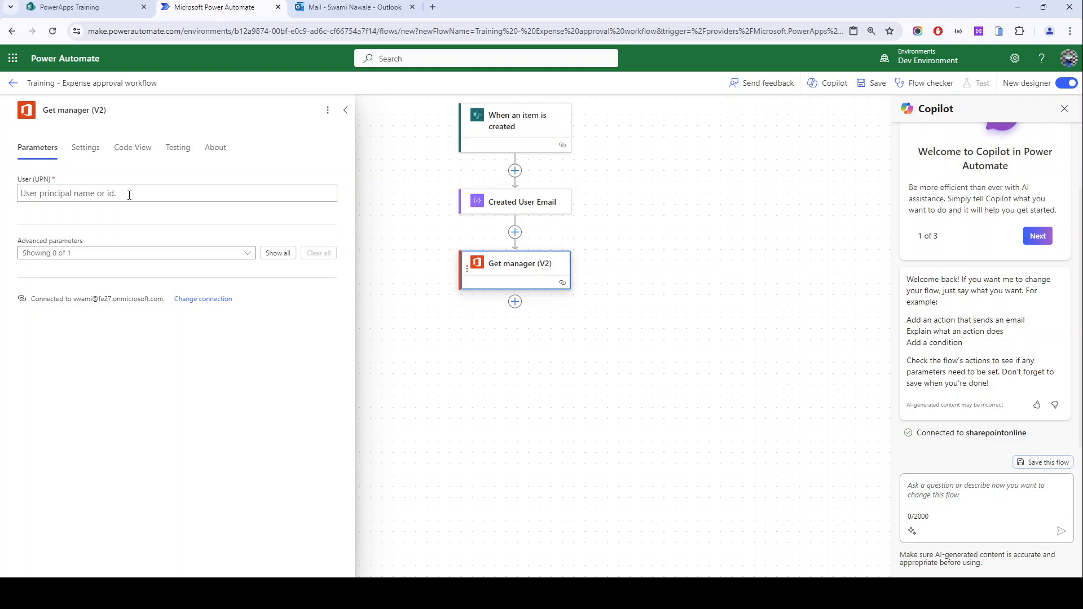
pyautogui.click(130, 195)
pyautogui.click(338, 188)
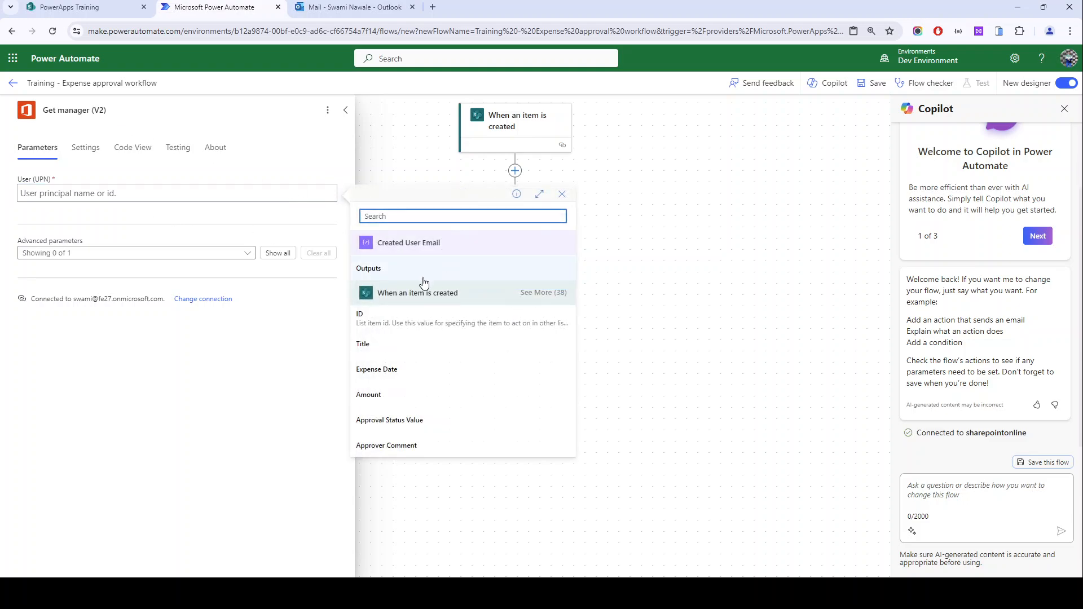
pyautogui.click(377, 269)
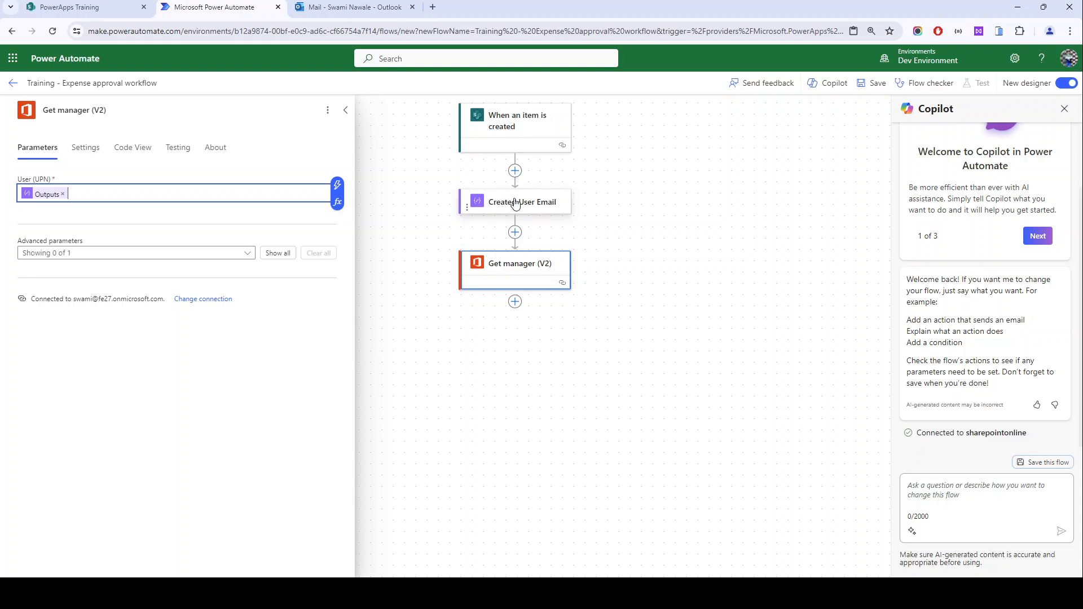
# - Save the flow and start a manual test run of it
pyautogui.click(871, 83)
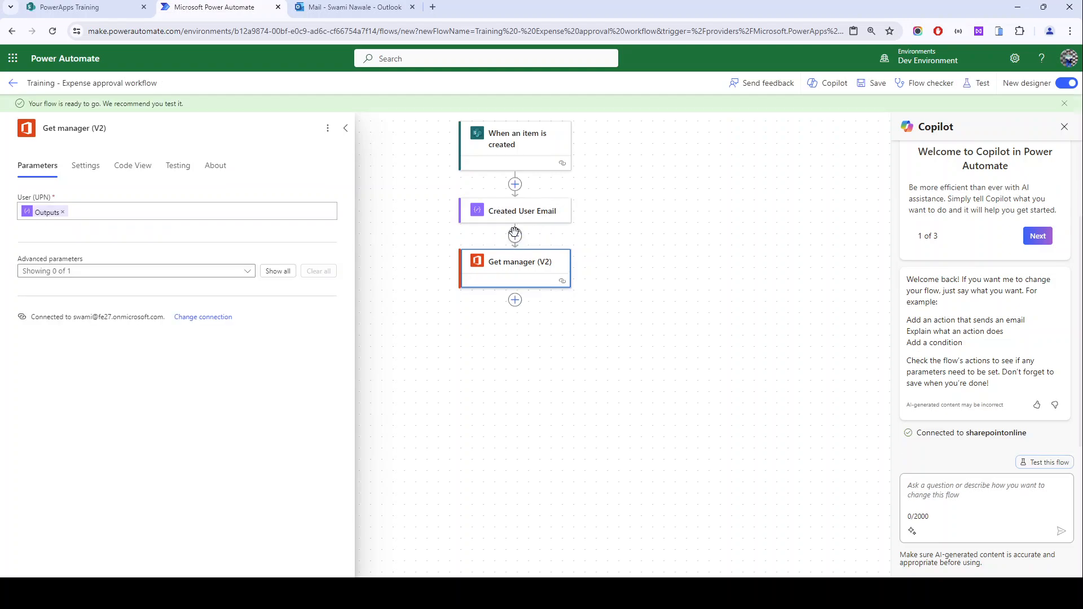
pyautogui.click(972, 84)
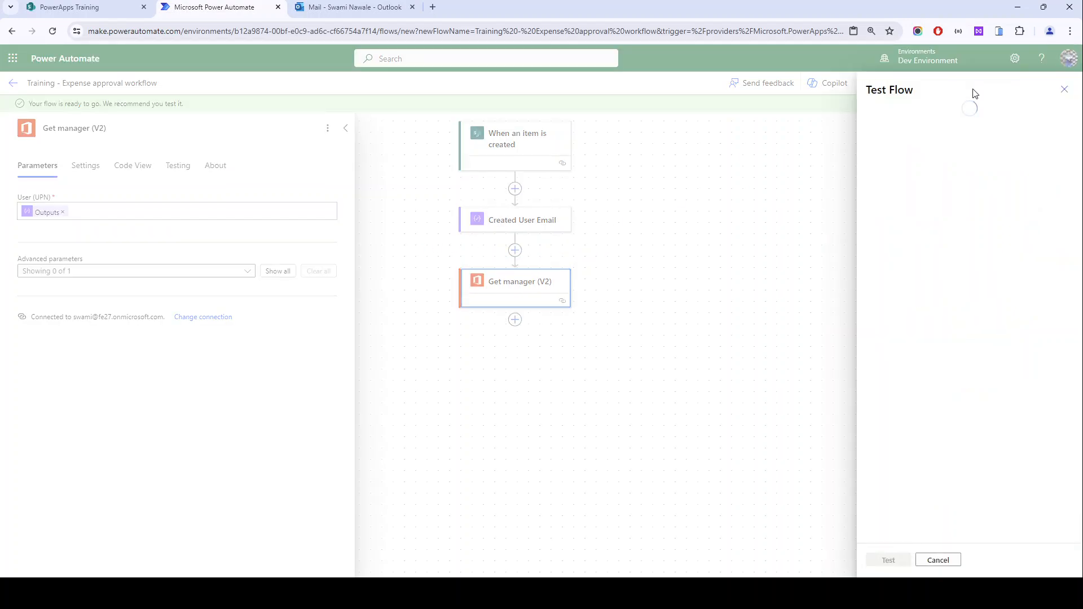
pyautogui.click(902, 125)
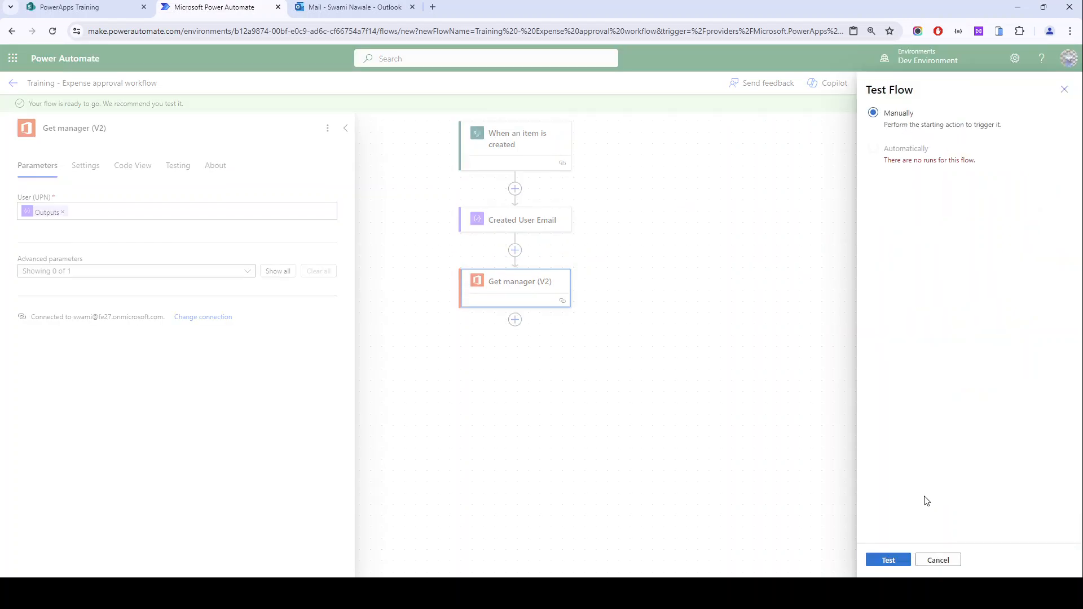
pyautogui.click(889, 560)
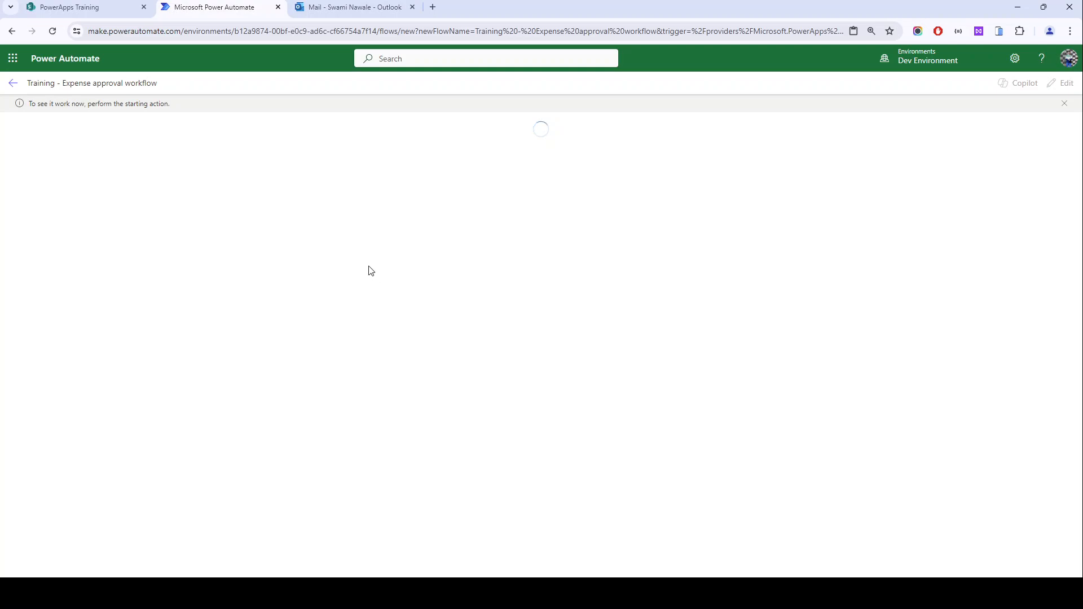
# - Switch to SharePoint's Expense Approvals list, add a "Travel expense" item dated 7/12/2024 with amount 500, and widen the Amount column
pyautogui.click(90, 8)
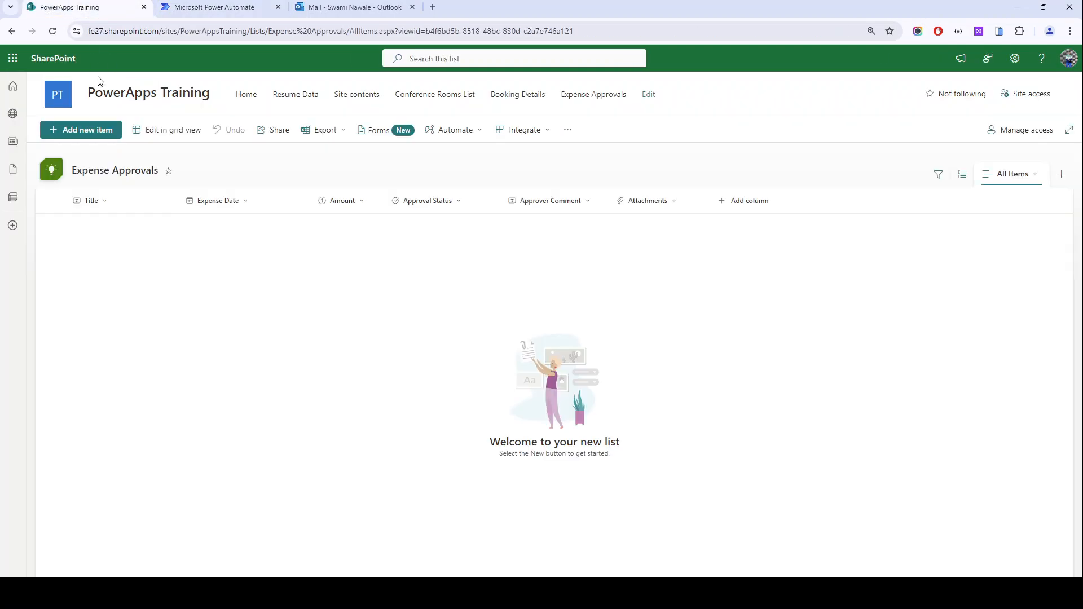
pyautogui.click(110, 138)
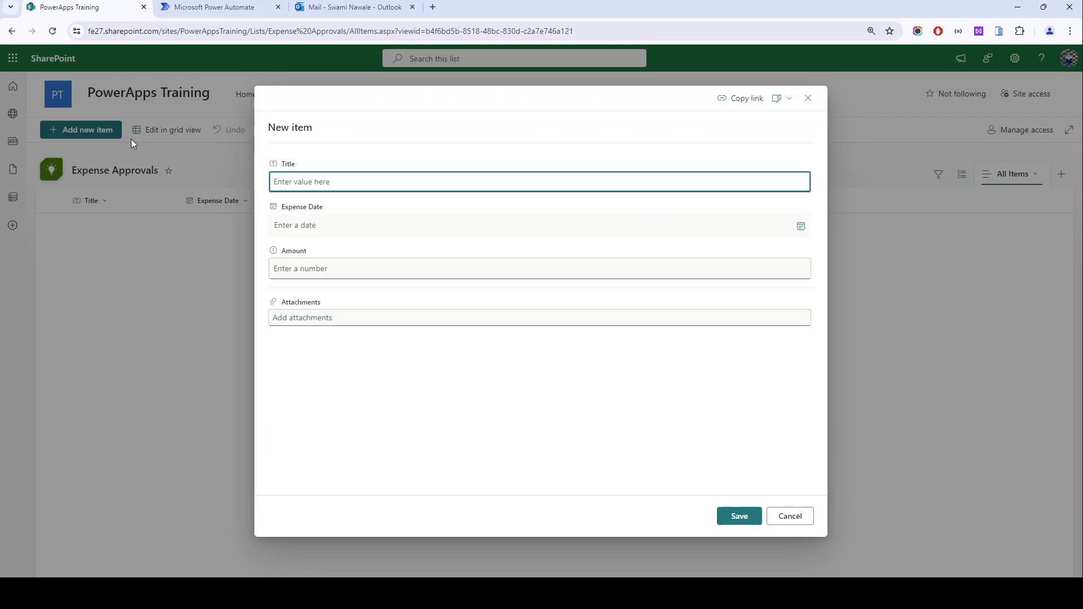
pyautogui.write('Travel expese')
pyautogui.hotkey('ctrl', 'shift', 'Left')
pyautogui.write('expense')
pyautogui.click(804, 228)
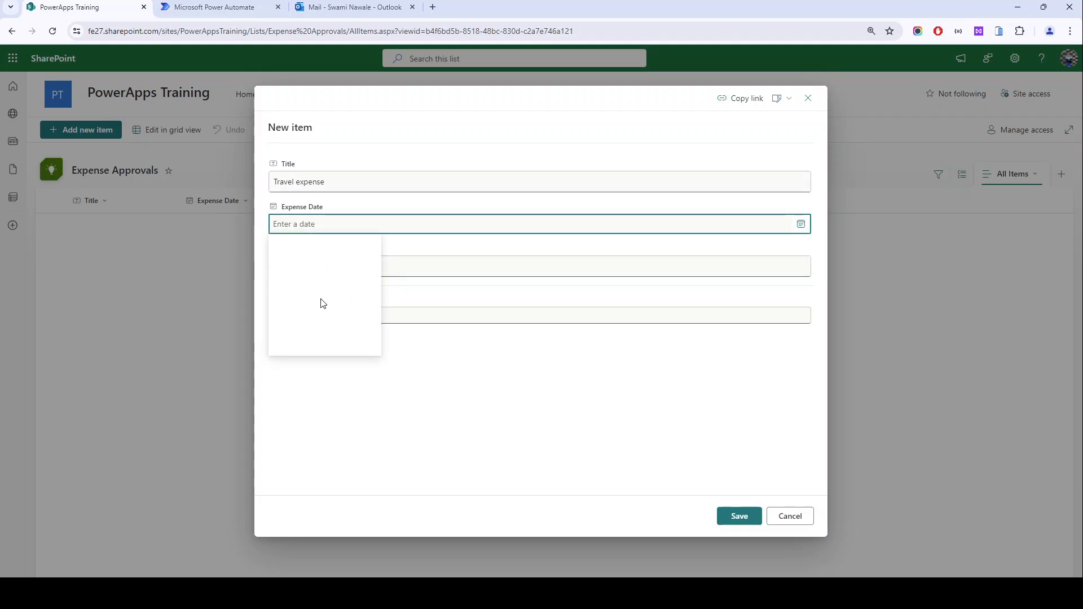
pyautogui.click(362, 287)
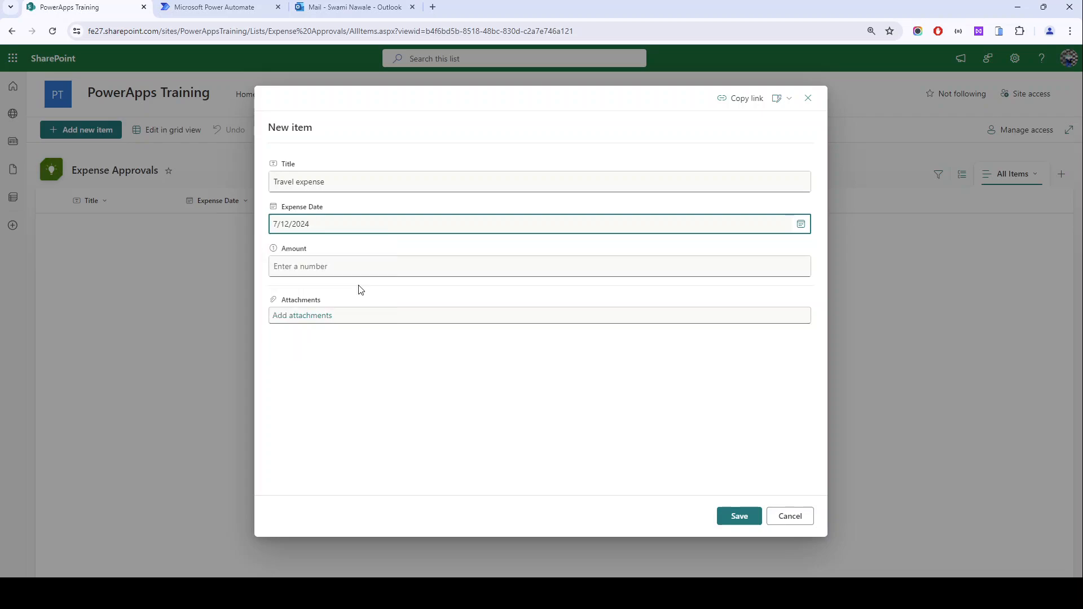
pyautogui.click(336, 270)
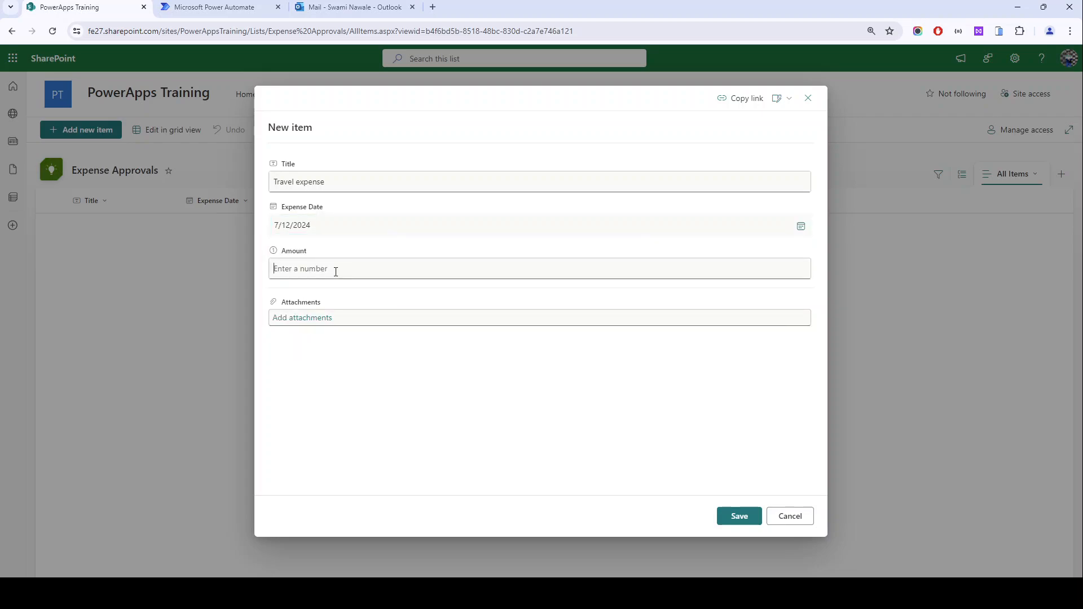
pyautogui.write('500')
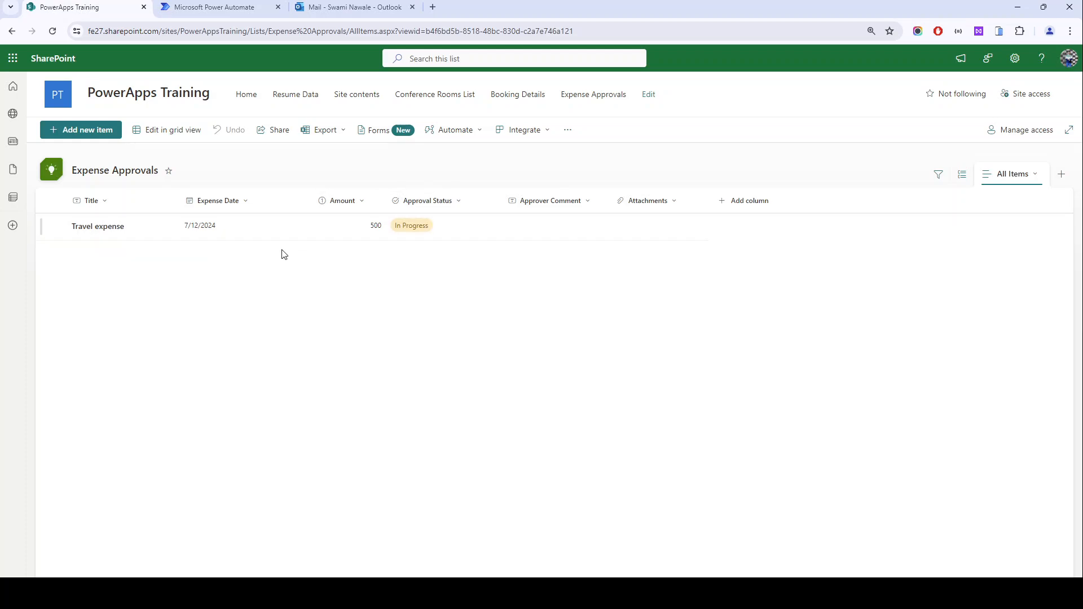
pyautogui.moveTo(387, 203); pyautogui.dragTo(433, 208)
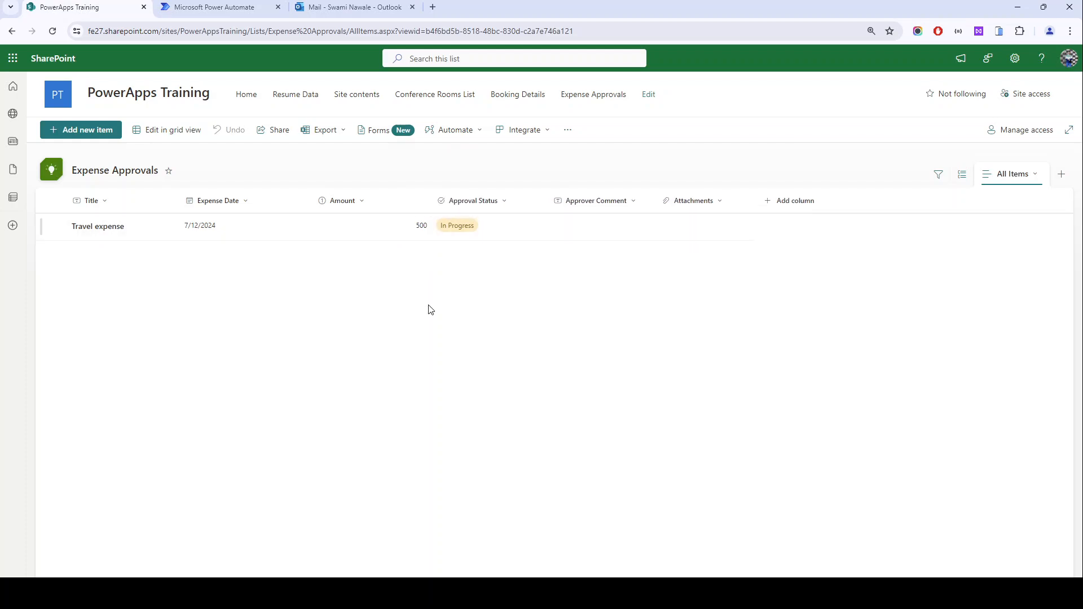
# - Open make.powerautomate.com in a new browser tab beside the flow's tab and show the list of own flows
pyautogui.click(192, 4)
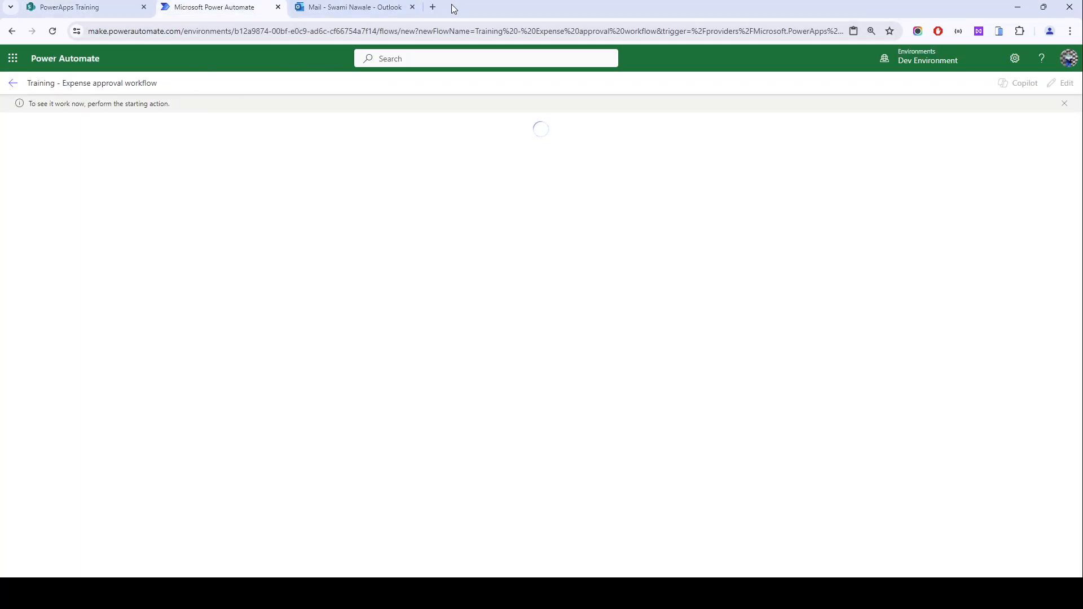
pyautogui.click(433, 7)
pyautogui.write('make')
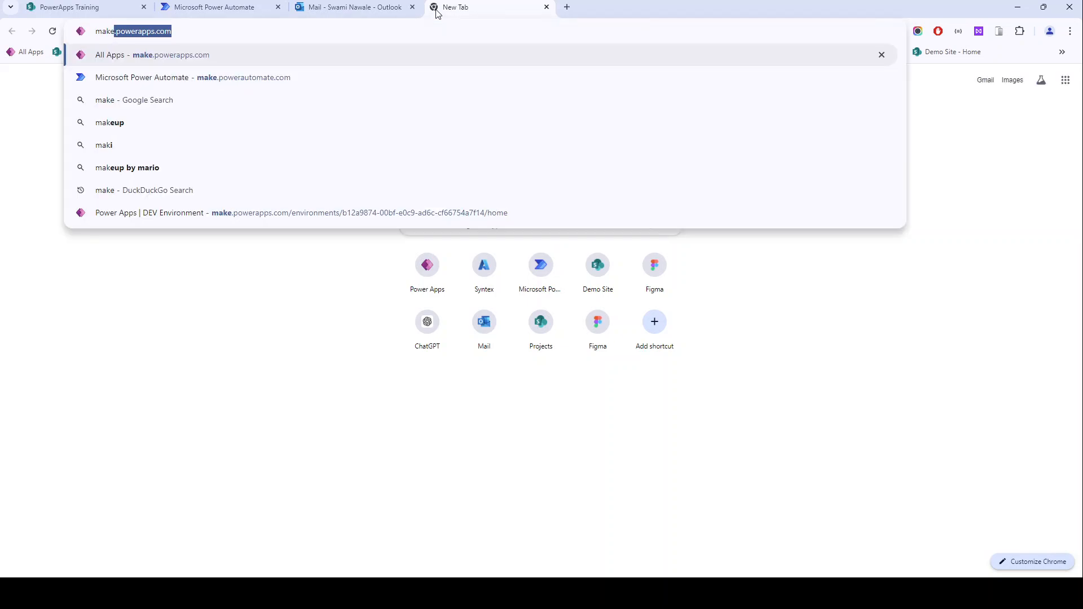
pyautogui.press('Down')
pyautogui.press('Return')
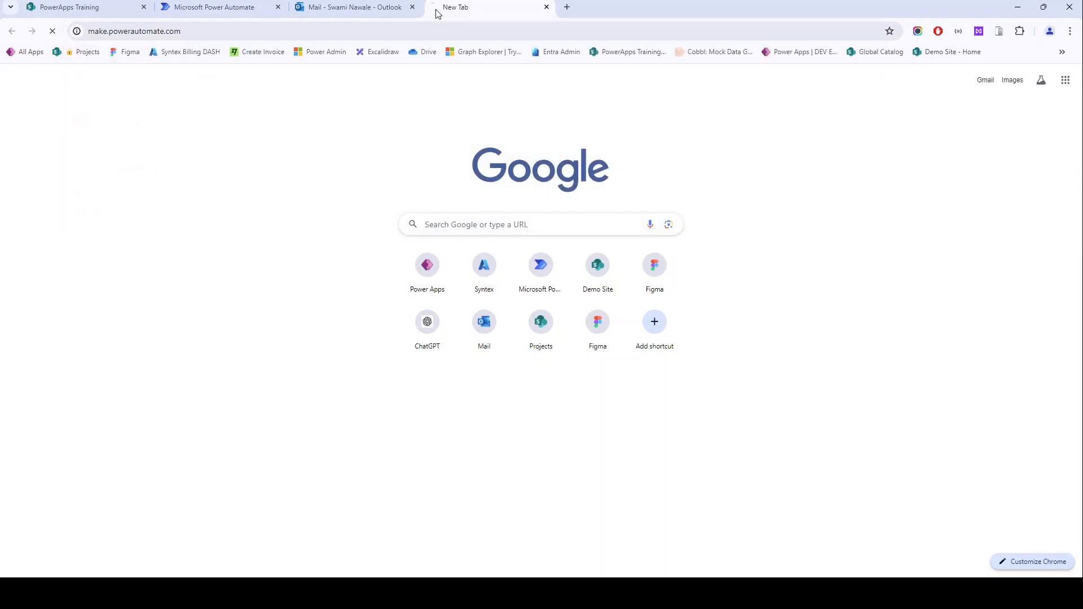
pyautogui.moveTo(435, 7); pyautogui.dragTo(362, 5)
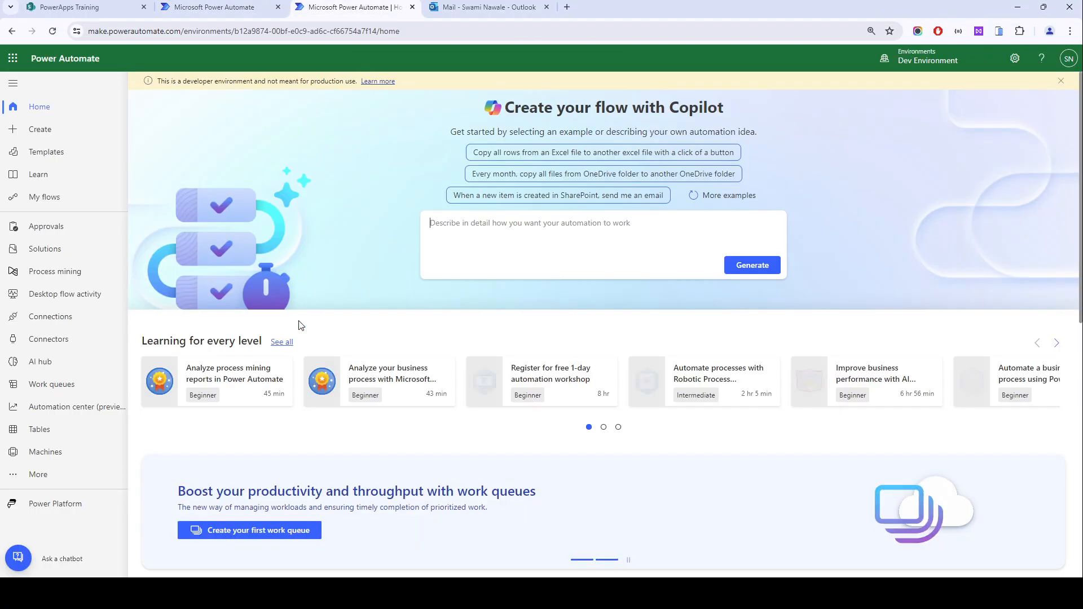
pyautogui.click(71, 198)
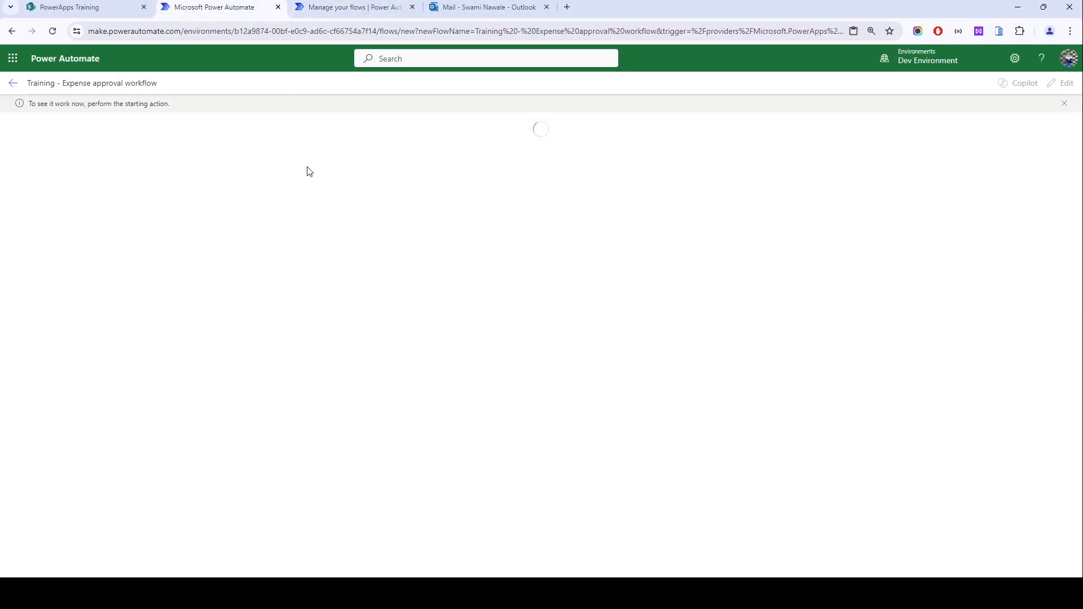
# - View the details of the "Training - Expense approval workflow" flow, refresh its 28-day run history and open the latest run
pyautogui.click(338, 7)
pyautogui.click(205, 7)
pyautogui.click(326, 5)
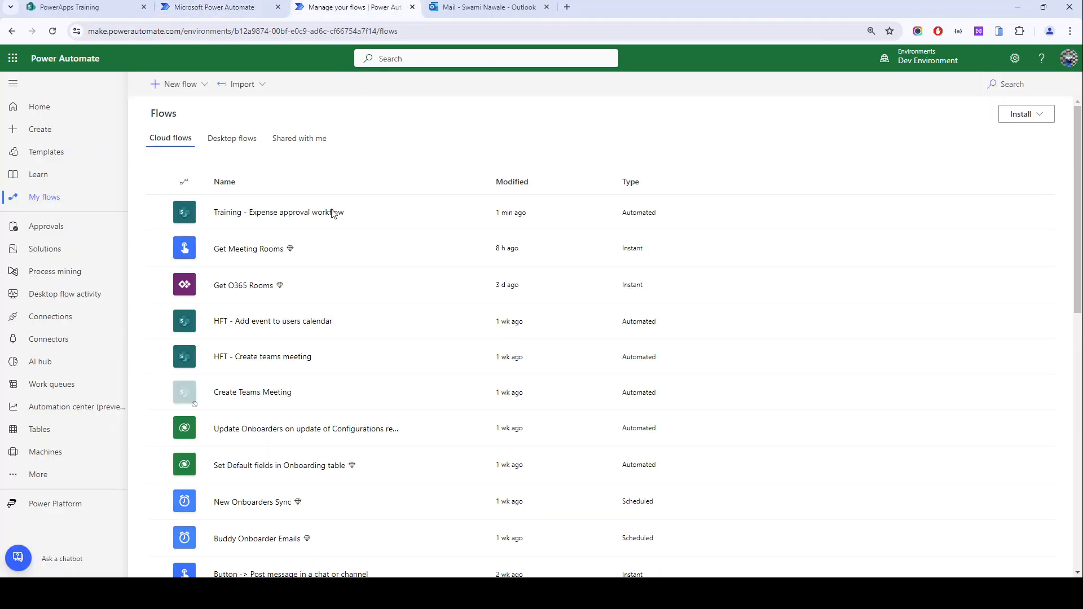
pyautogui.click(252, 212)
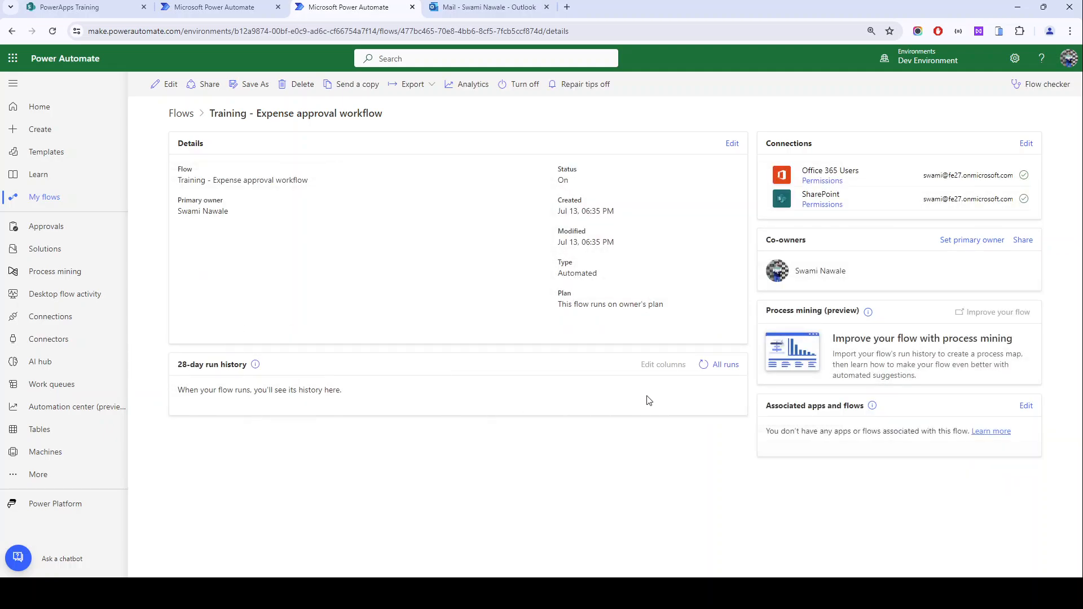
pyautogui.click(704, 364)
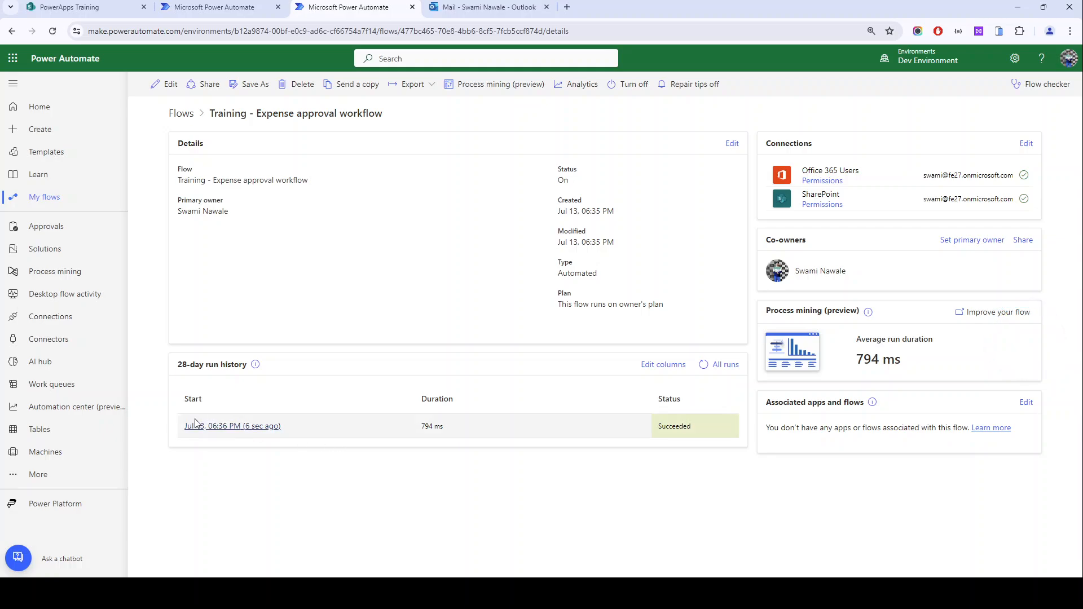
pyautogui.click(197, 425)
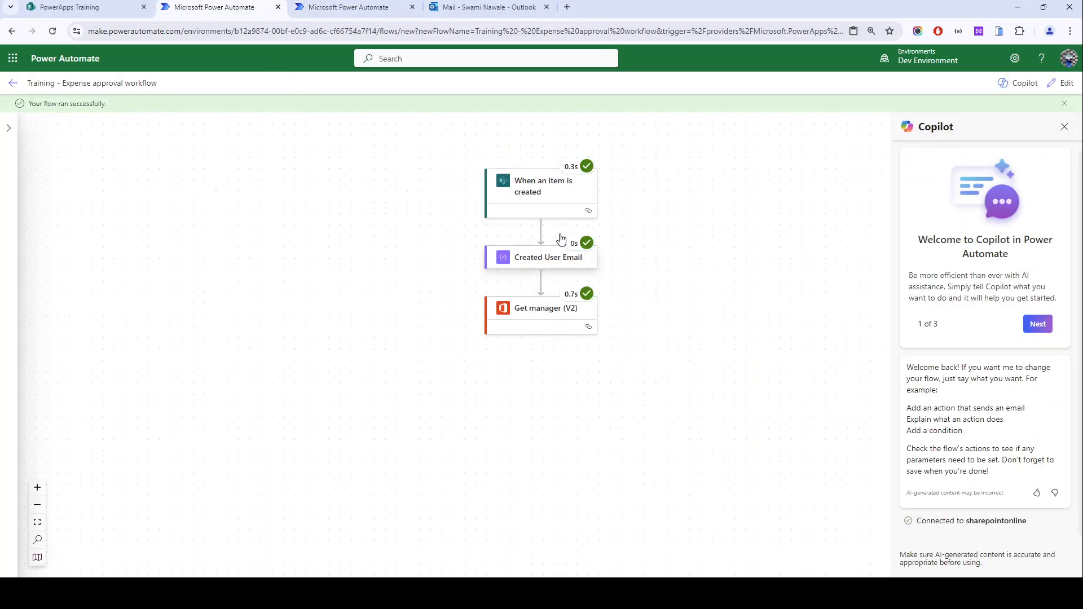
# - Examine the run inputs and outputs of the Created User Email and Get manager (V2) actions
pyautogui.click(545, 263)
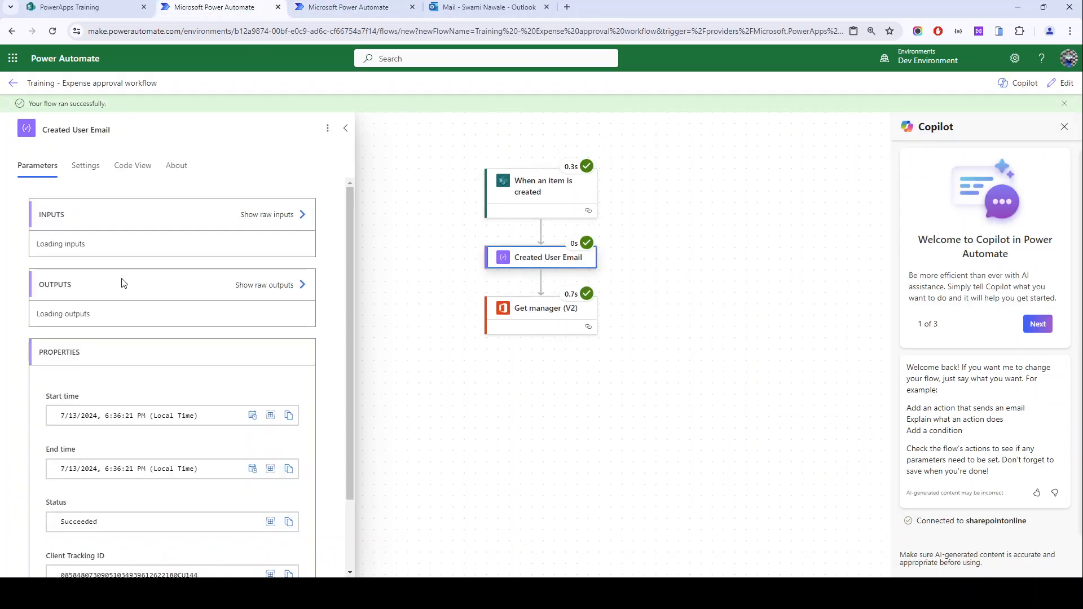
pyautogui.moveTo(62, 281)
pyautogui.mouseDown()
pyautogui.moveTo(181, 288)
pyautogui.moveTo(61, 281)
pyautogui.mouseUp()
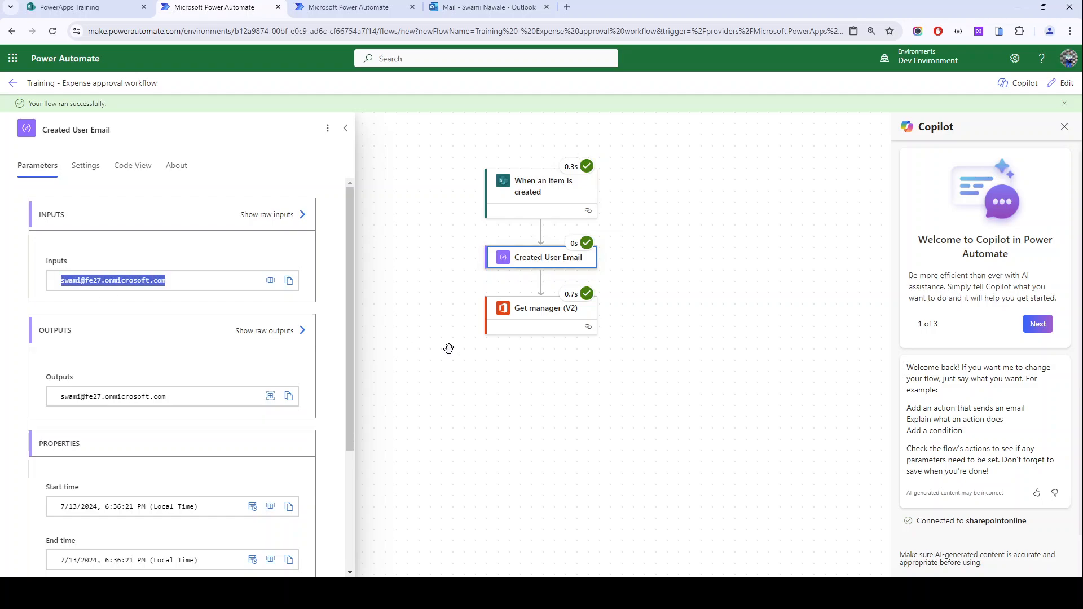
pyautogui.click(521, 327)
pyautogui.scroll(-2, 522, 329)
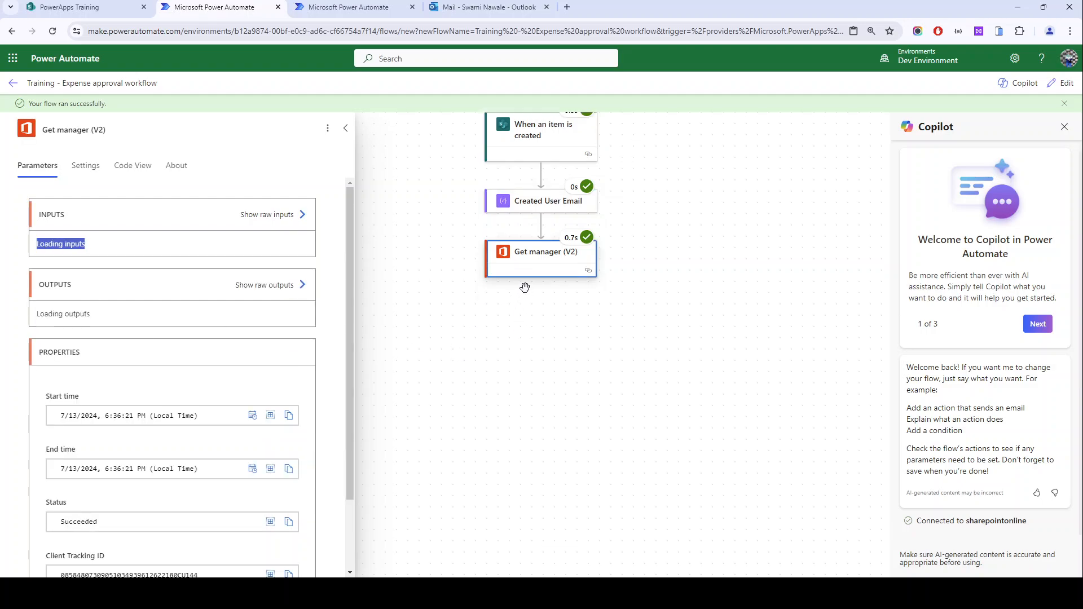
pyautogui.scroll(-1, 220, 365)
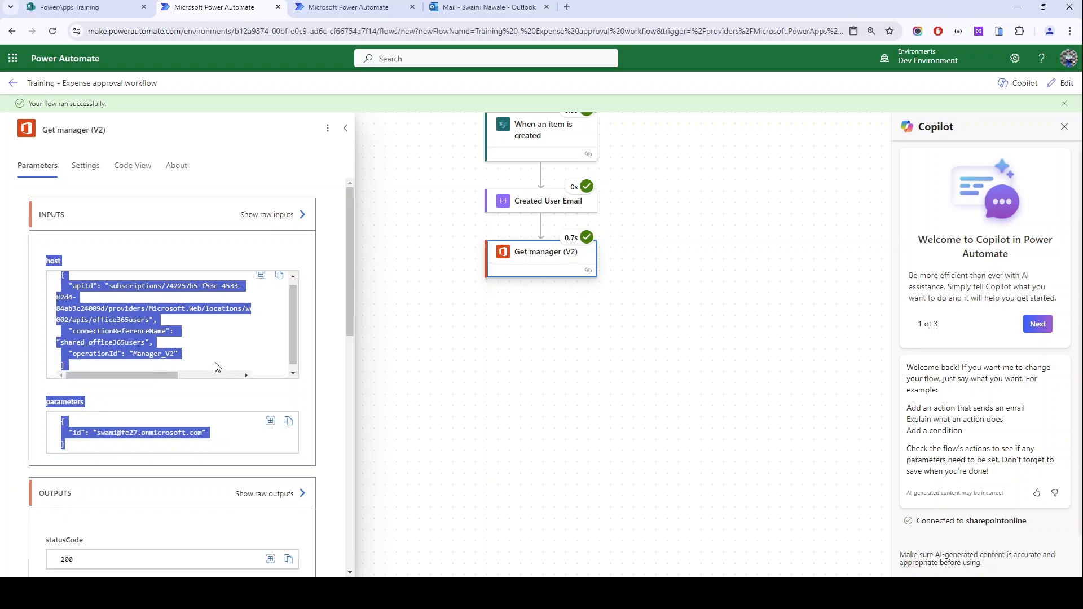
pyautogui.click(260, 354)
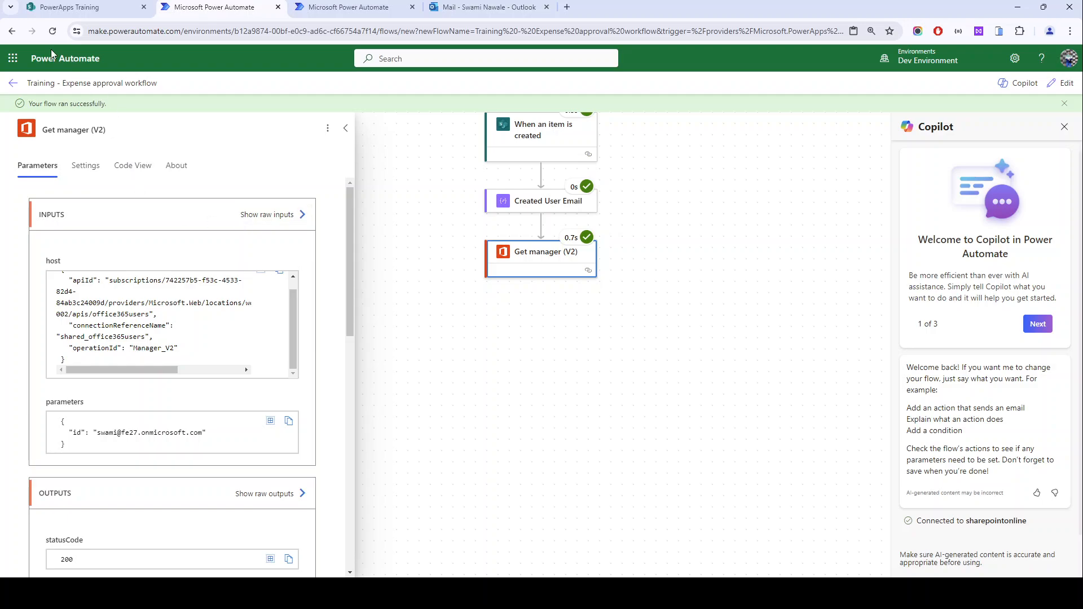
# - Switch to the Microsoft 365 admin center and show the list of active users
pyautogui.click(12, 58)
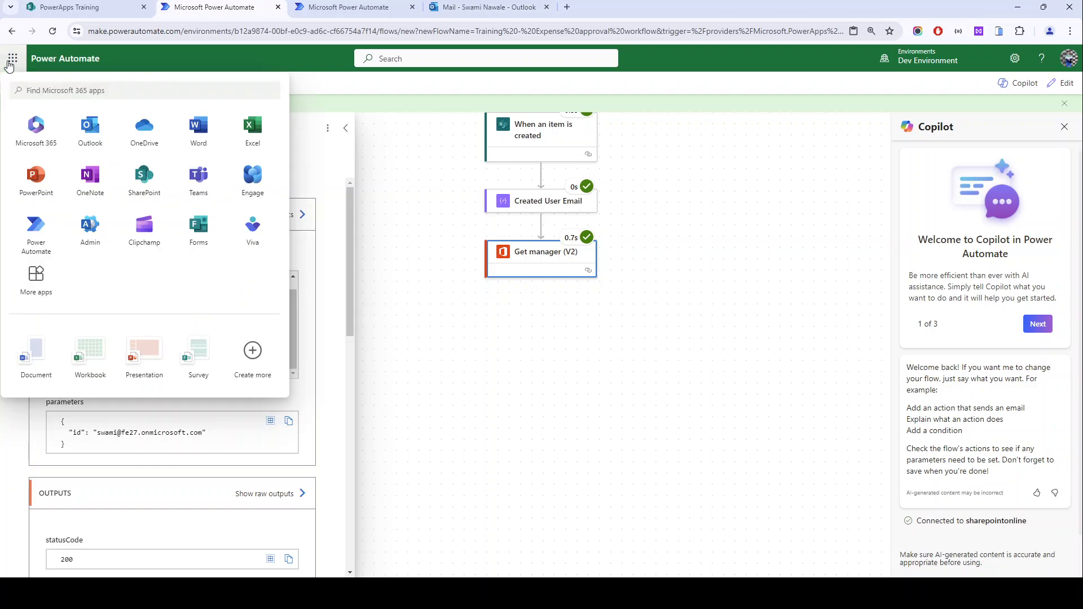
pyautogui.click(106, 231)
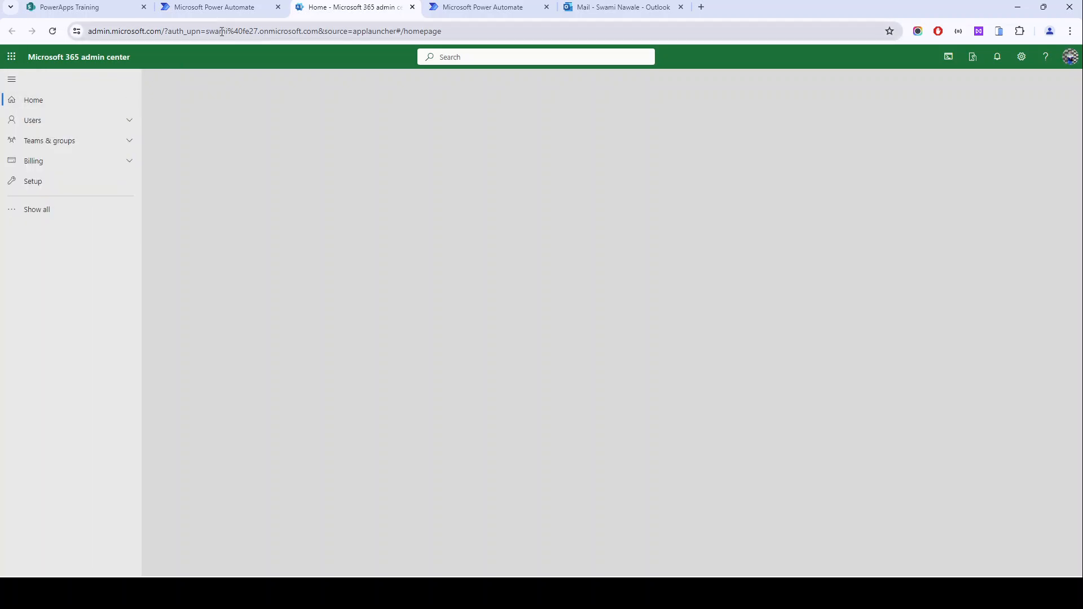
pyautogui.click(48, 123)
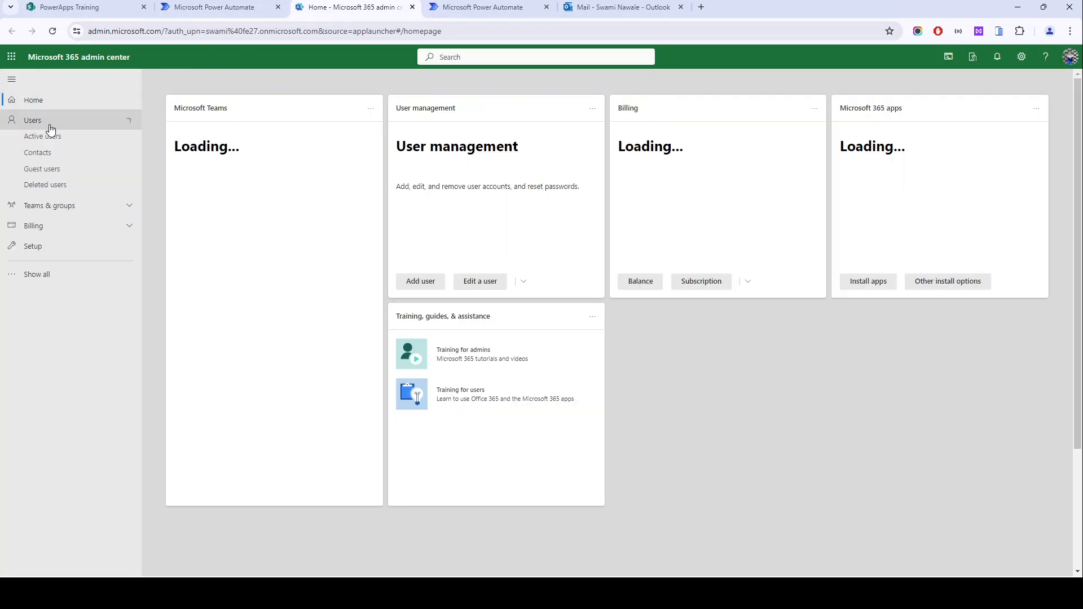
pyautogui.click(58, 141)
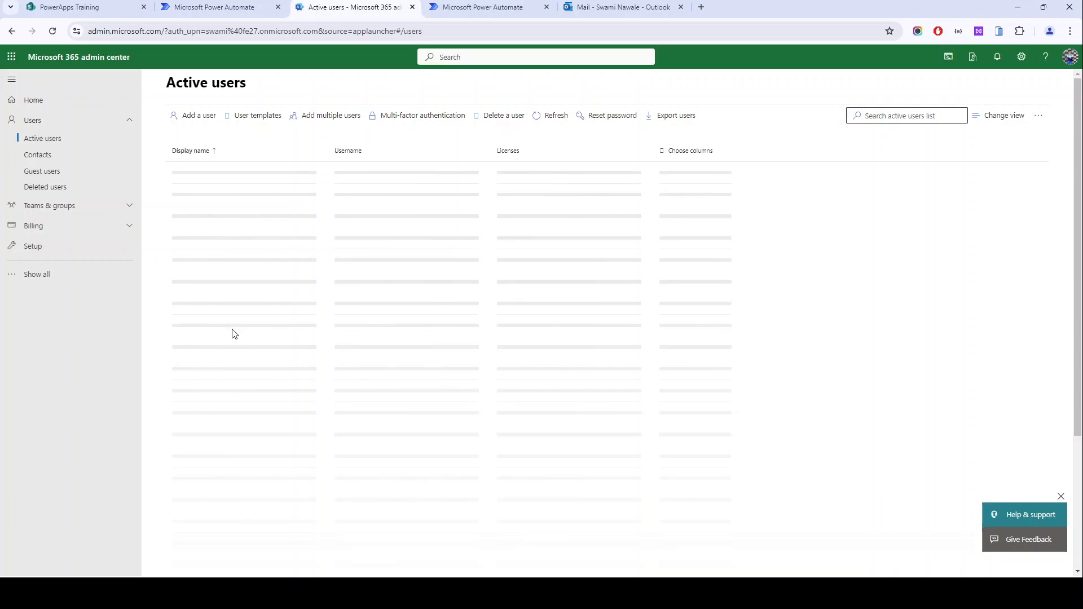
# - Find the flow submitter among the active users, open the account details and check the assigned manager
pyautogui.scroll(-5, 259, 420)
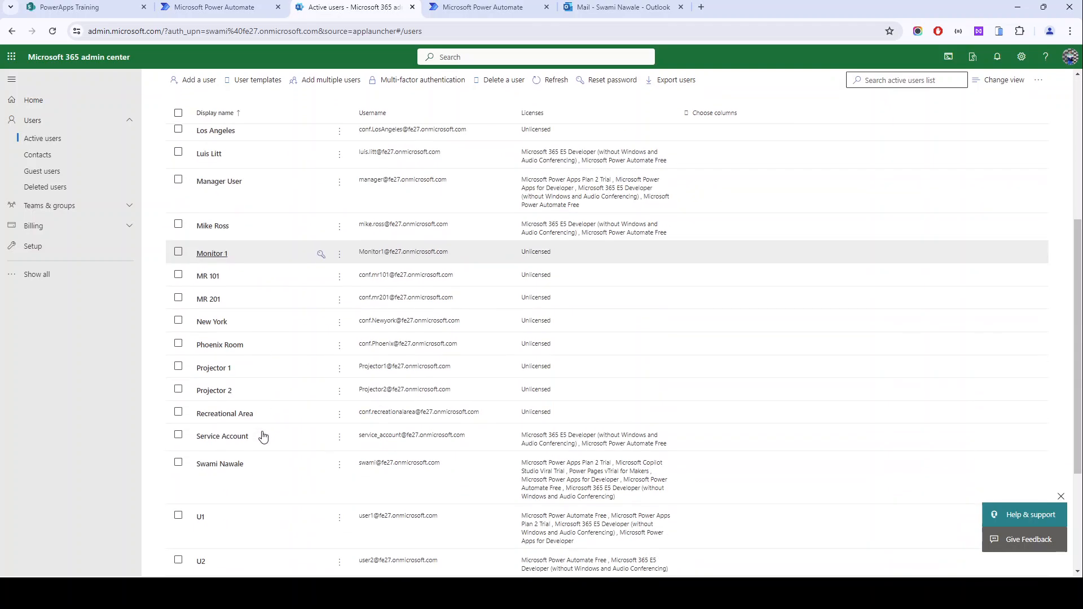
pyautogui.scroll(-3, 263, 429)
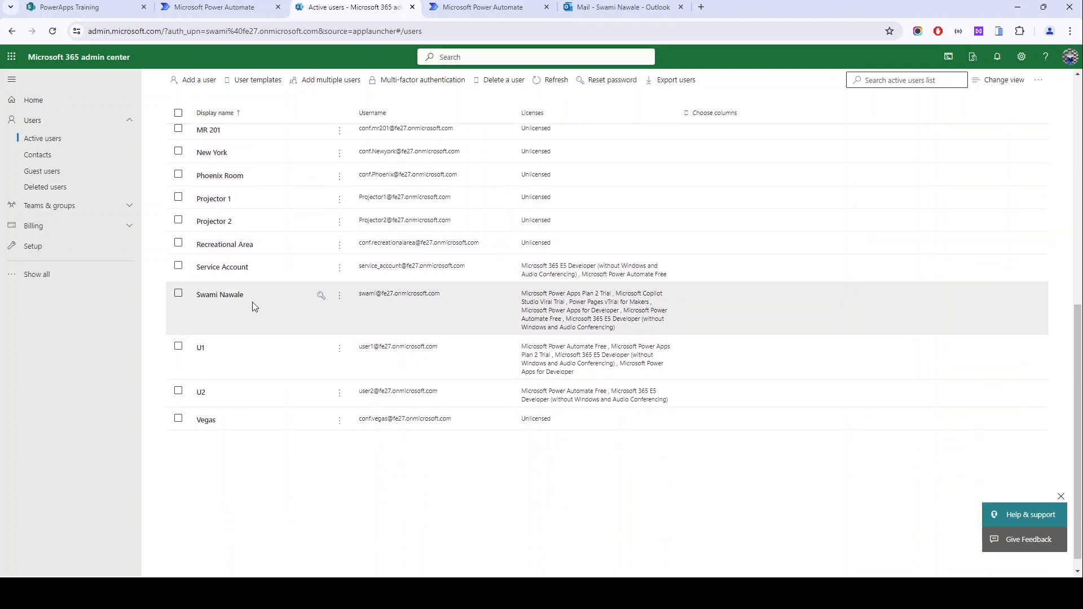
pyautogui.click(226, 303)
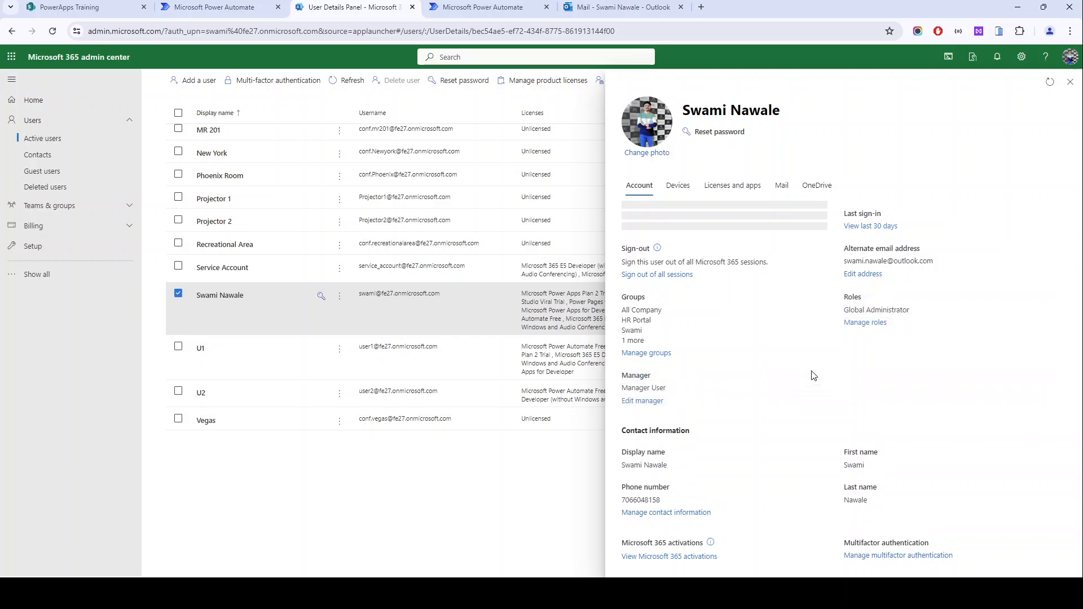
pyautogui.scroll(-1, 813, 376)
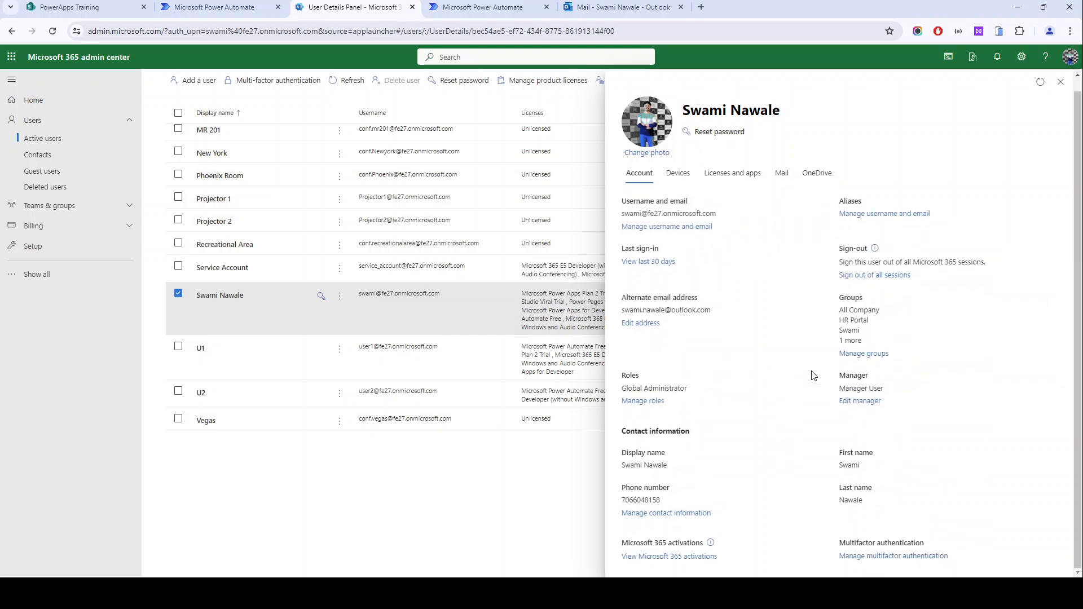
pyautogui.moveTo(840, 373); pyautogui.dragTo(898, 393)
pyautogui.moveTo(831, 391); pyautogui.dragTo(890, 391)
pyautogui.click(890, 391)
pyautogui.click(224, 5)
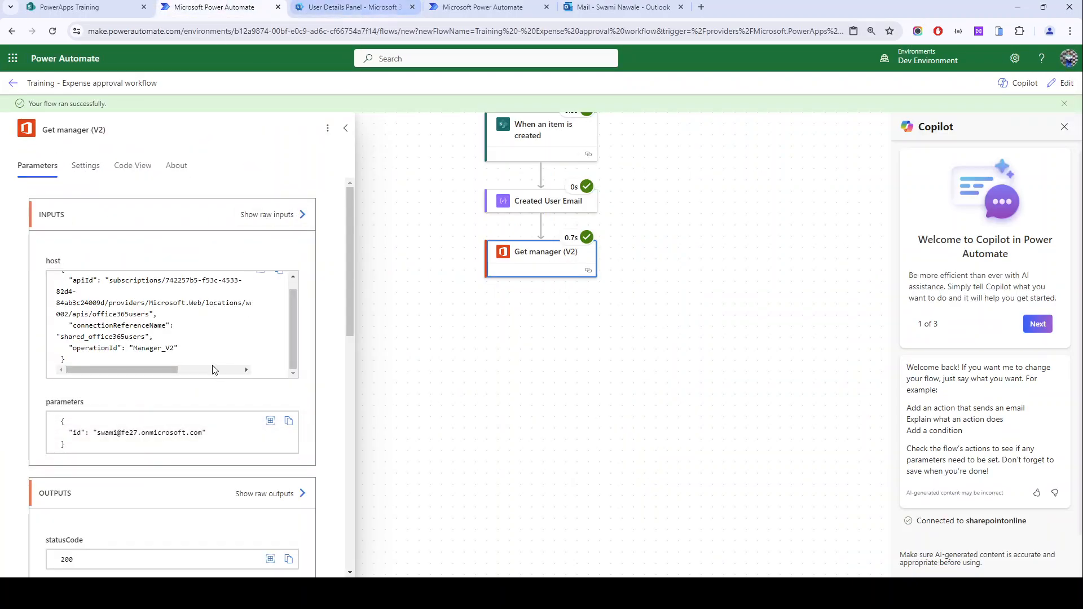
pyautogui.click(352, 7)
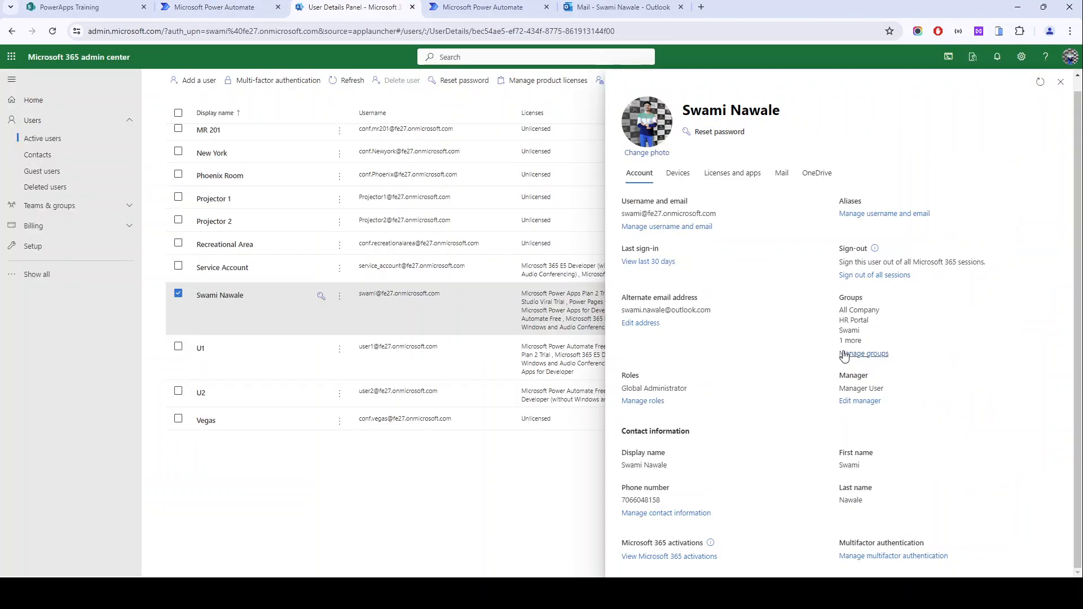
pyautogui.doubleClick(852, 377)
# - Return to the Power Automate flow run and locate the manager's mail value in the Get manager (V2) output body
pyautogui.click(260, 5)
pyautogui.scroll(-2, 220, 339)
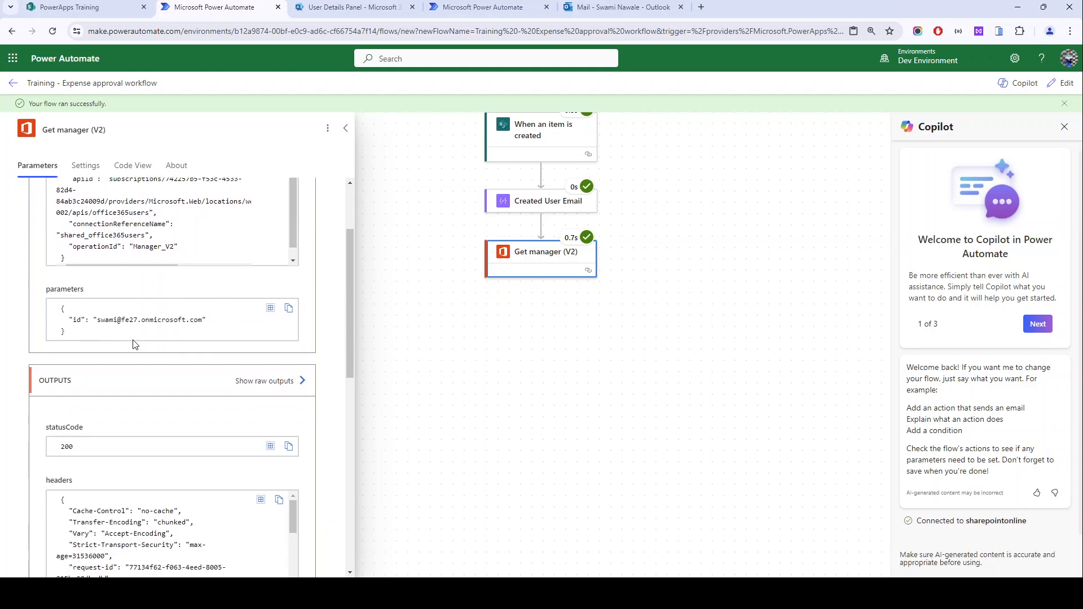
pyautogui.scroll(-6, 274, 369)
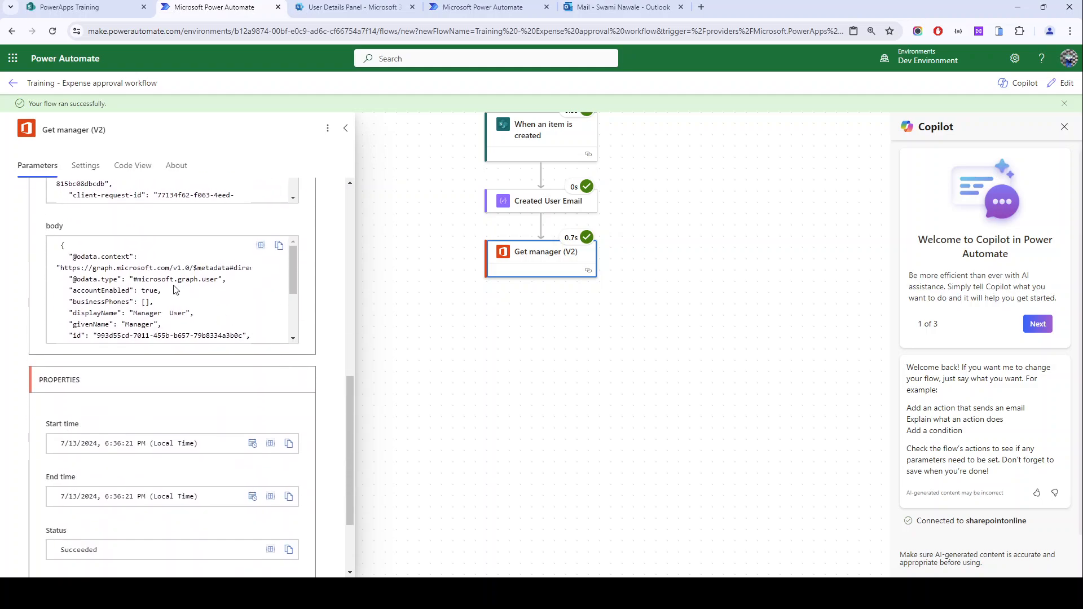
pyautogui.scroll(-2, 169, 296)
pyautogui.scroll(1, 165, 303)
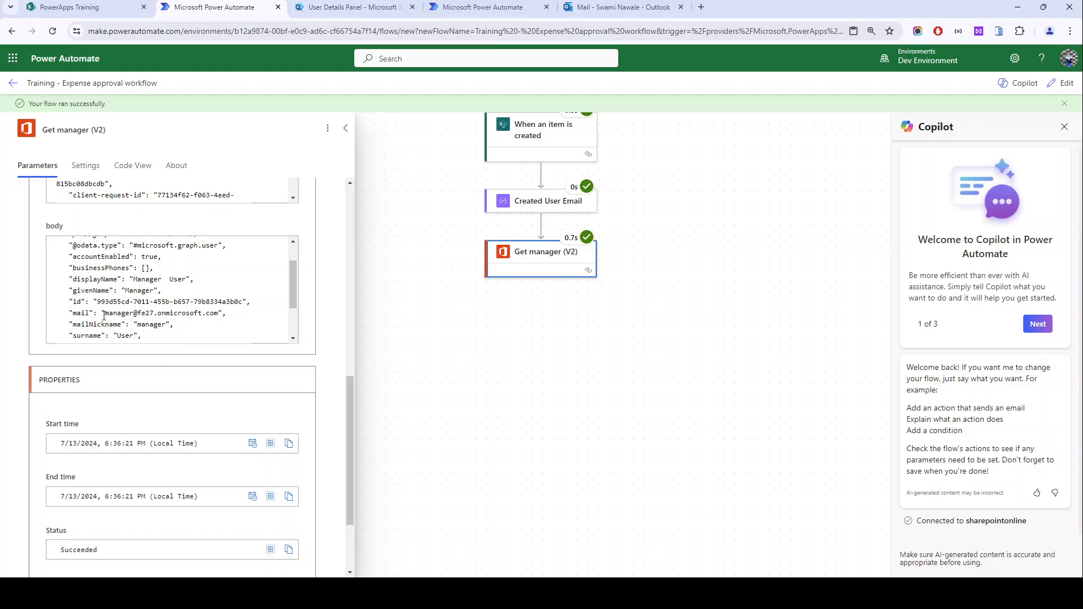
pyautogui.moveTo(104, 316); pyautogui.dragTo(232, 321)
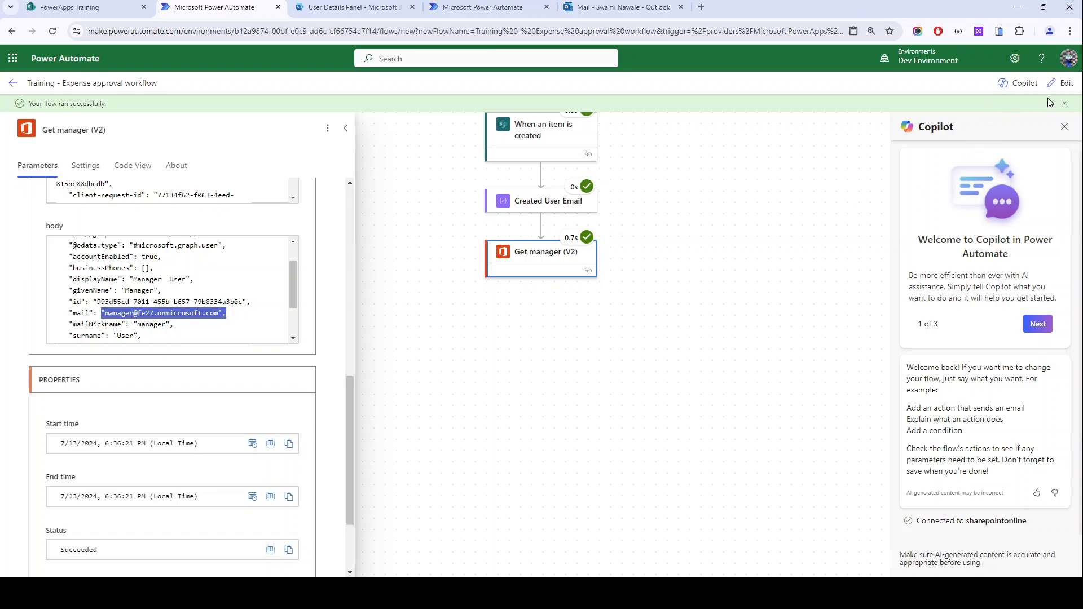
# - Put the flow in edit mode and add a Compose action named "User manager email" after Get manager (V2)
pyautogui.click(1060, 84)
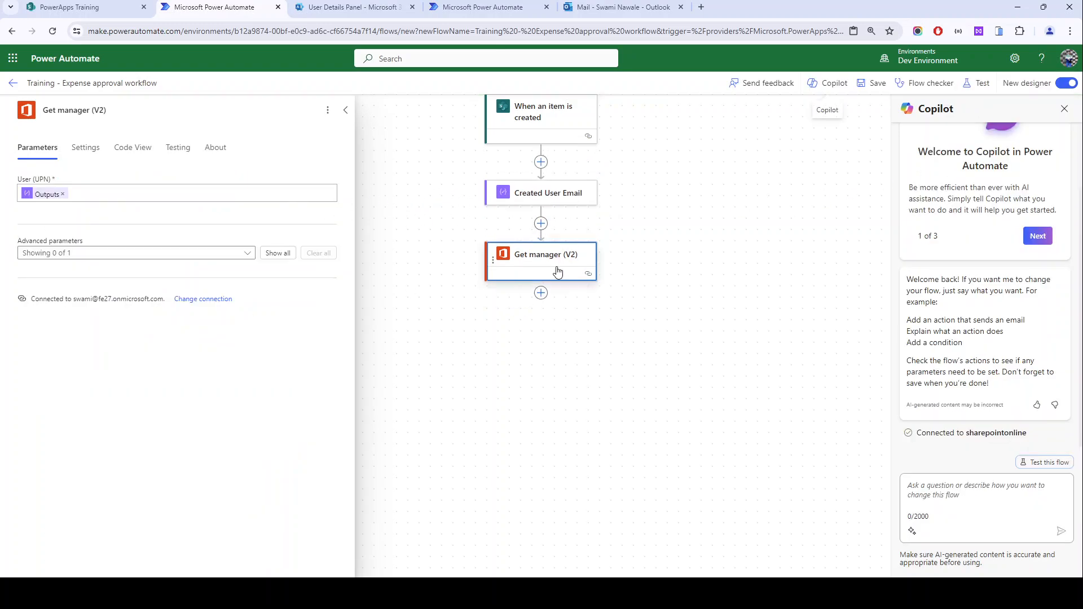
pyautogui.click(541, 296)
pyautogui.click(569, 299)
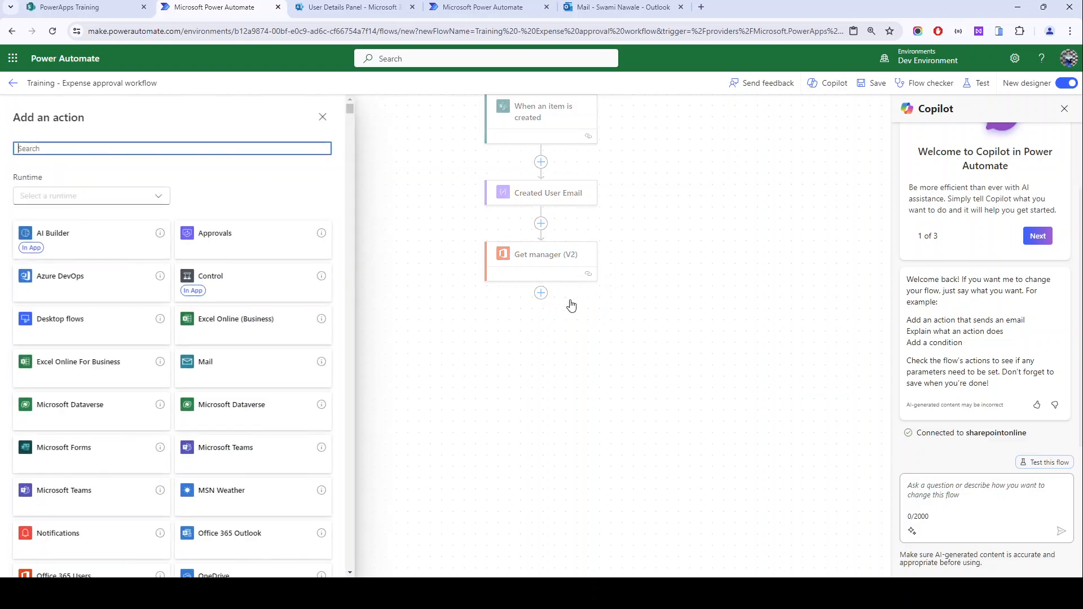
pyautogui.write('compose')
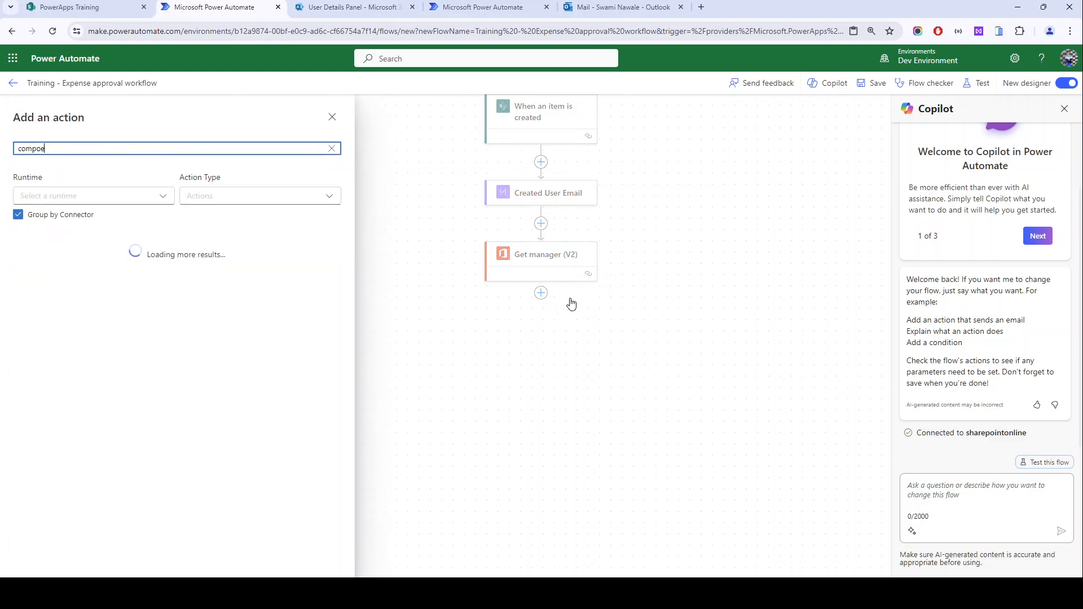
pyautogui.click(36, 280)
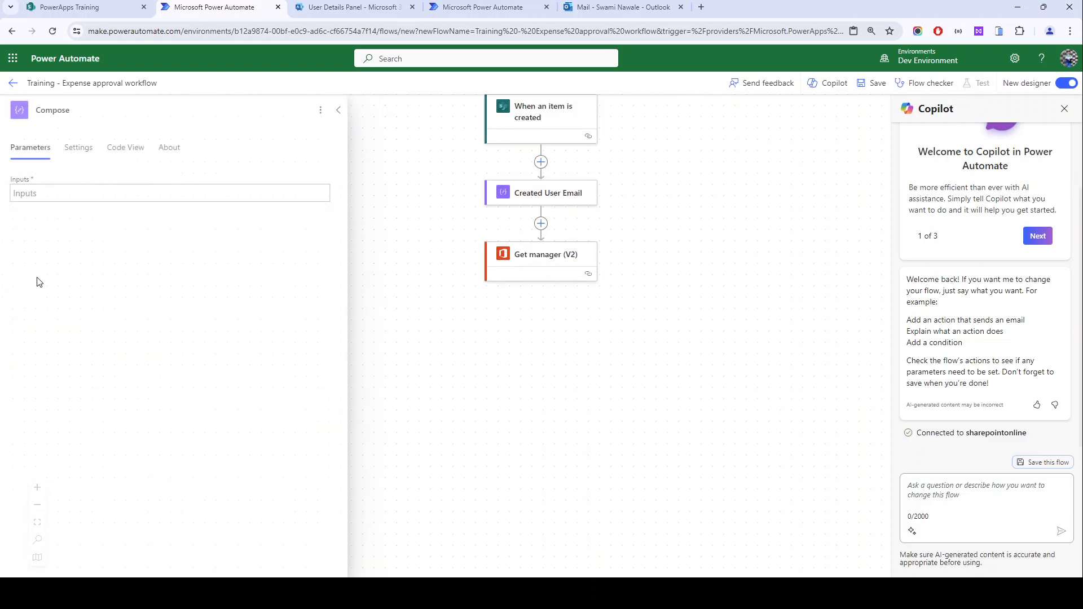
pyautogui.doubleClick(79, 109)
pyautogui.write('U')
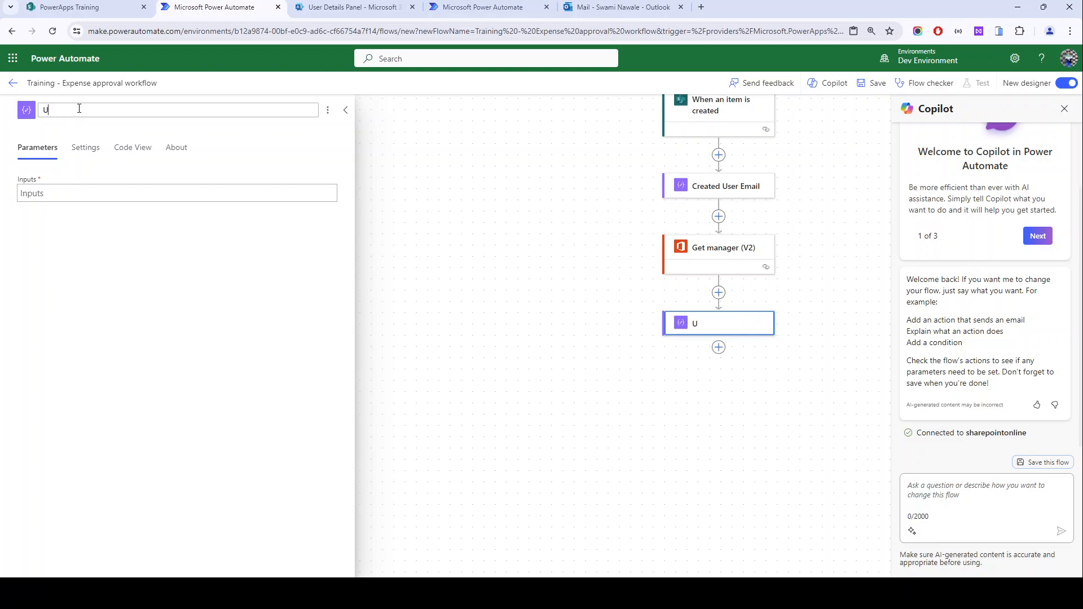
pyautogui.write('ser manager email')
pyautogui.press('Return')
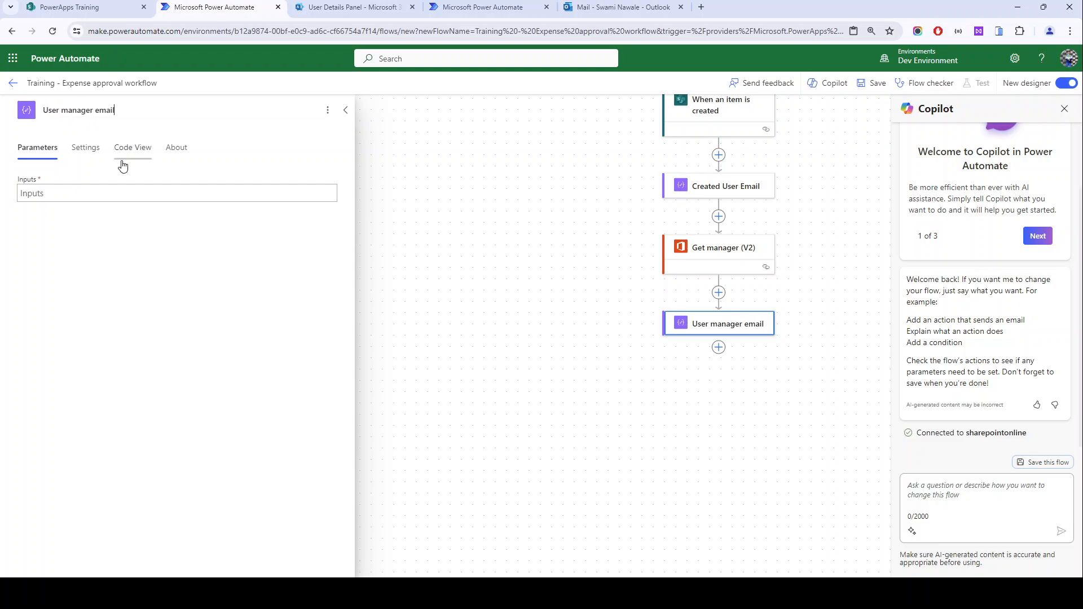
# - Set the inputs of the "User manager email" action to the Mail dynamic content from Get manager (V2)
pyautogui.click(124, 191)
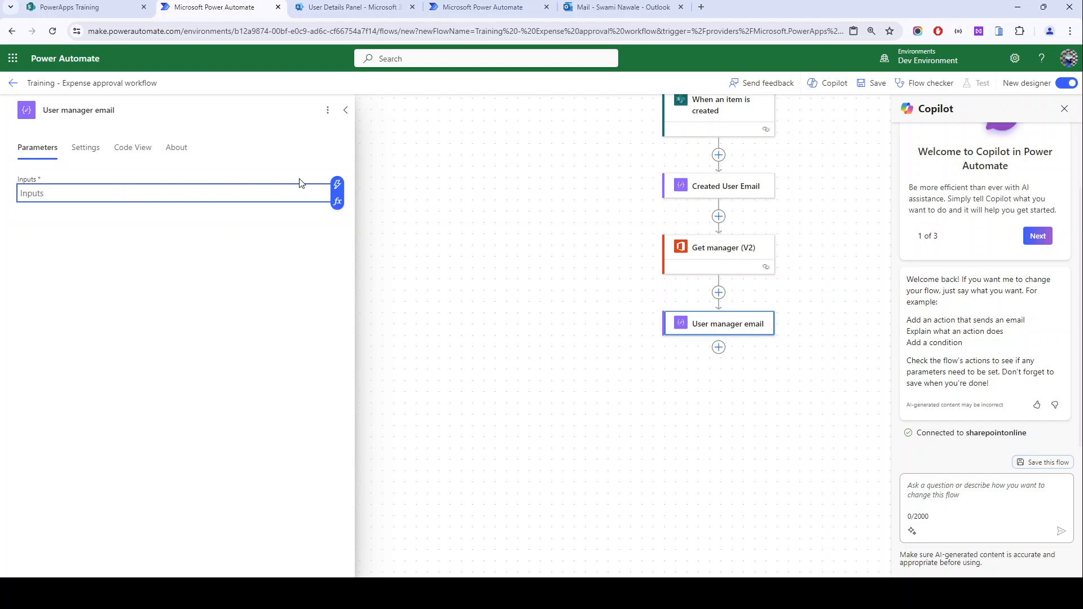
pyautogui.click(337, 184)
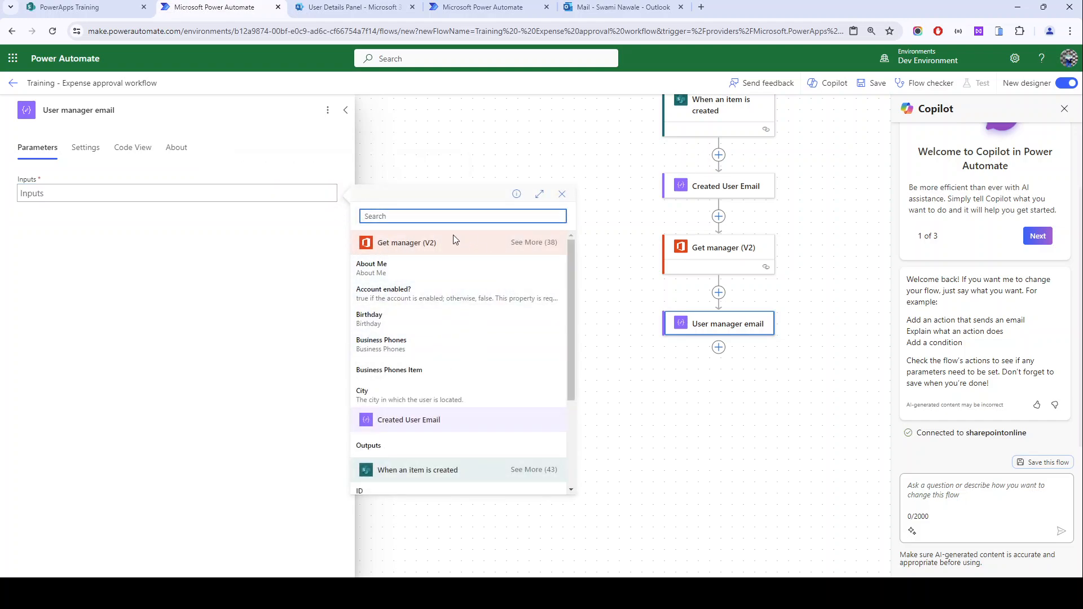
pyautogui.write('mail')
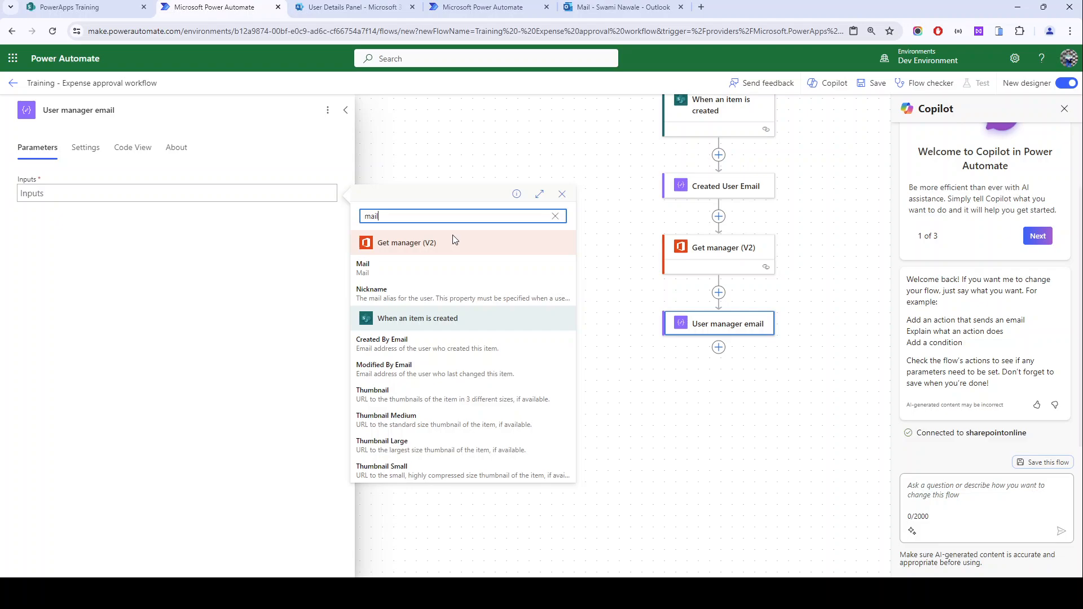
pyautogui.click(427, 265)
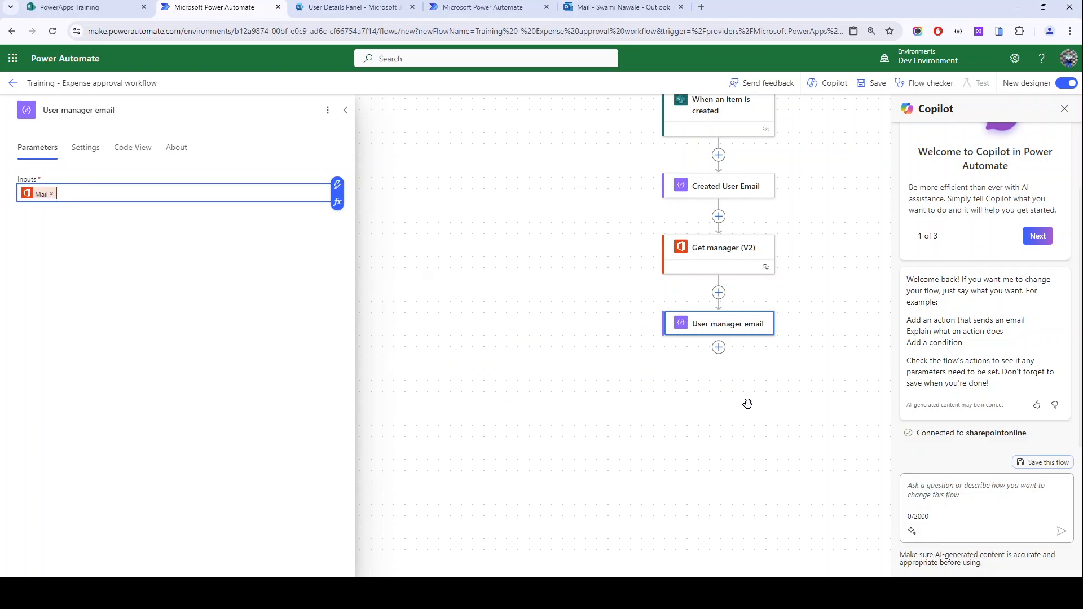
# - Add the Approvals action "Start and wait for an approval" after the "User manager email" action
pyautogui.moveTo(748, 403); pyautogui.dragTo(548, 349)
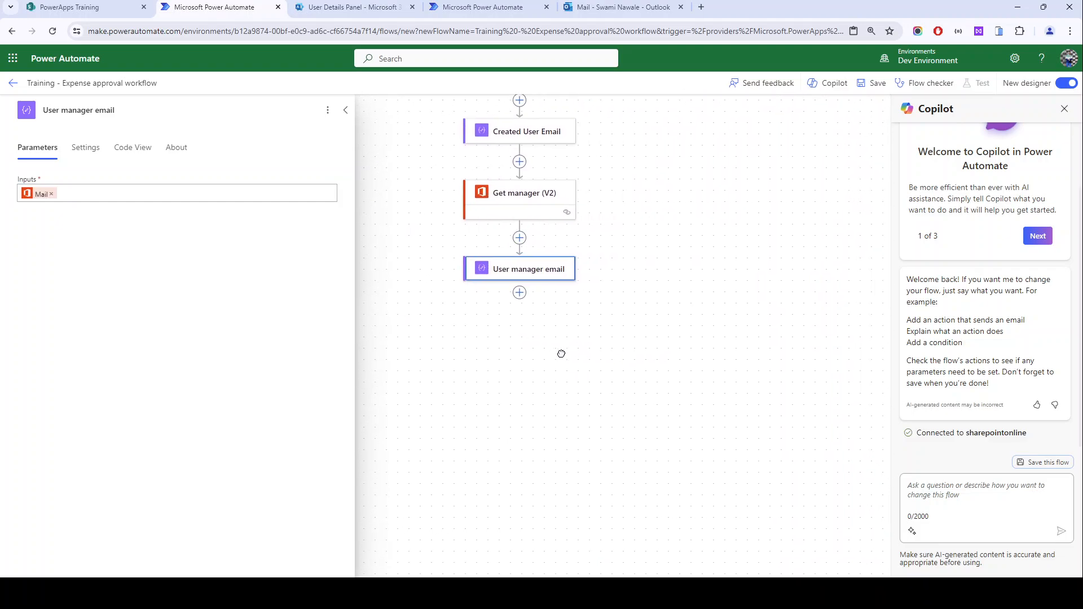
pyautogui.click(517, 293)
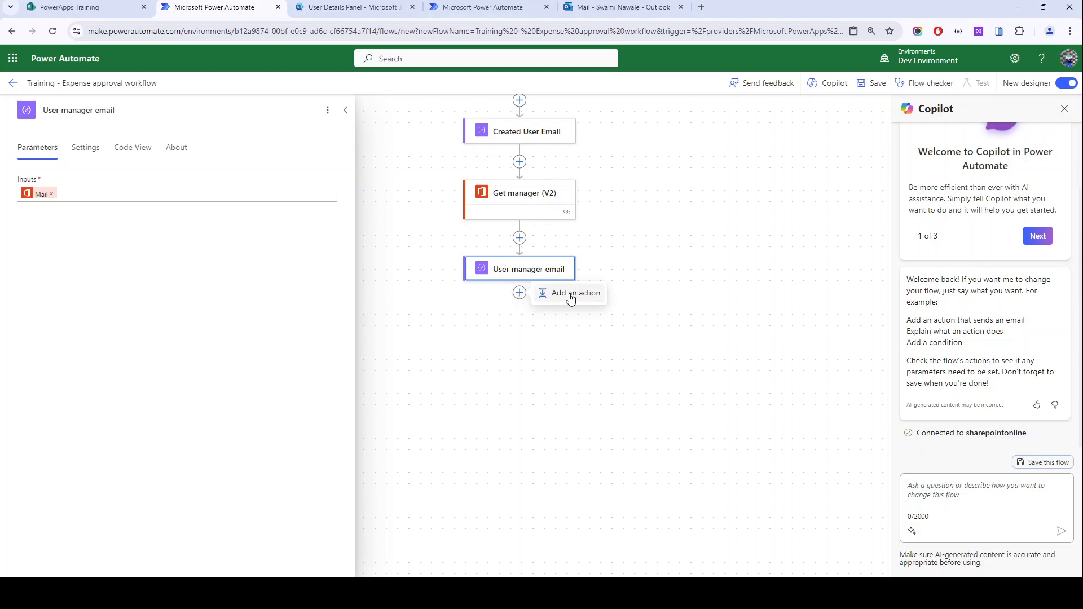
pyautogui.scroll(3, 524, 243)
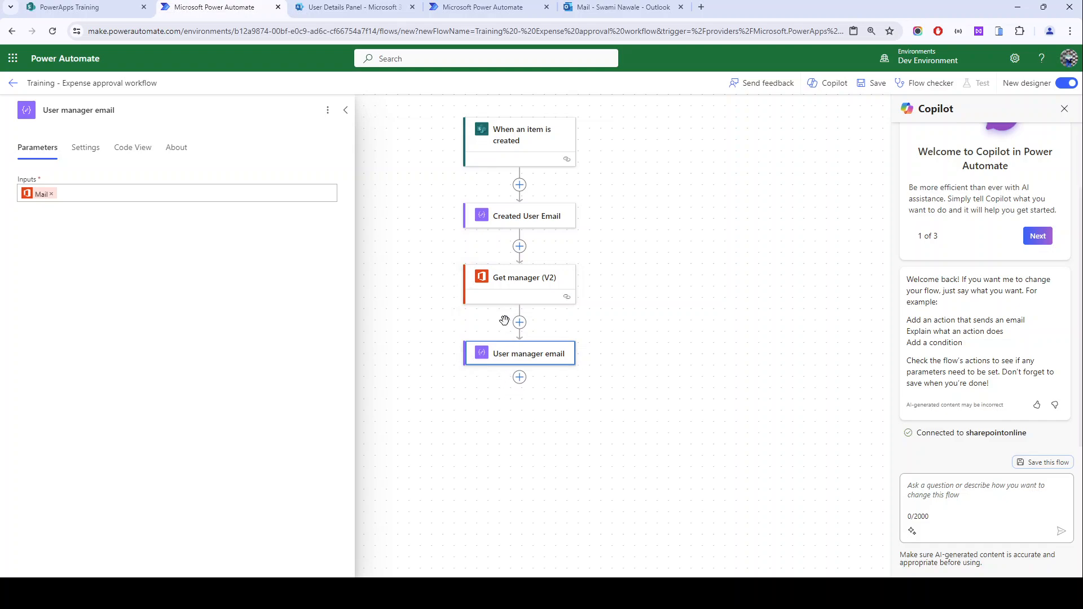
pyautogui.click(519, 378)
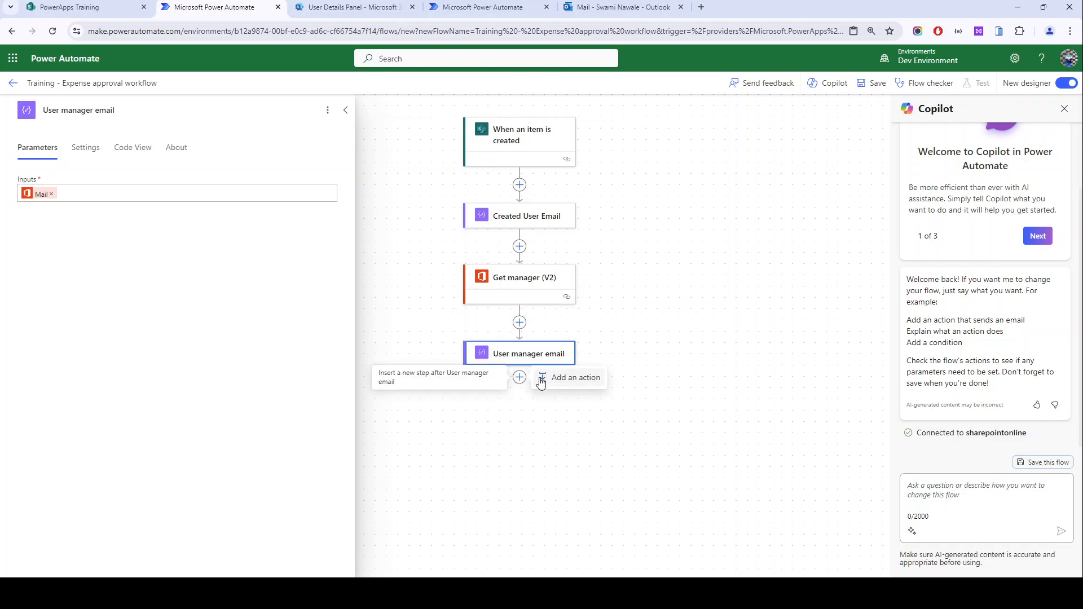
pyautogui.click(550, 382)
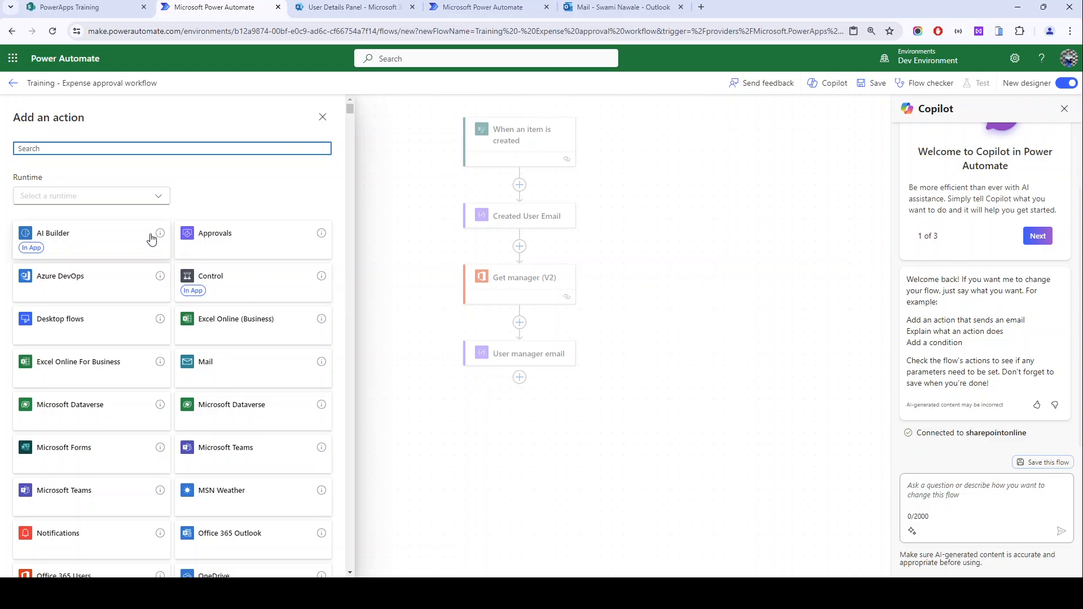
pyautogui.write('appr')
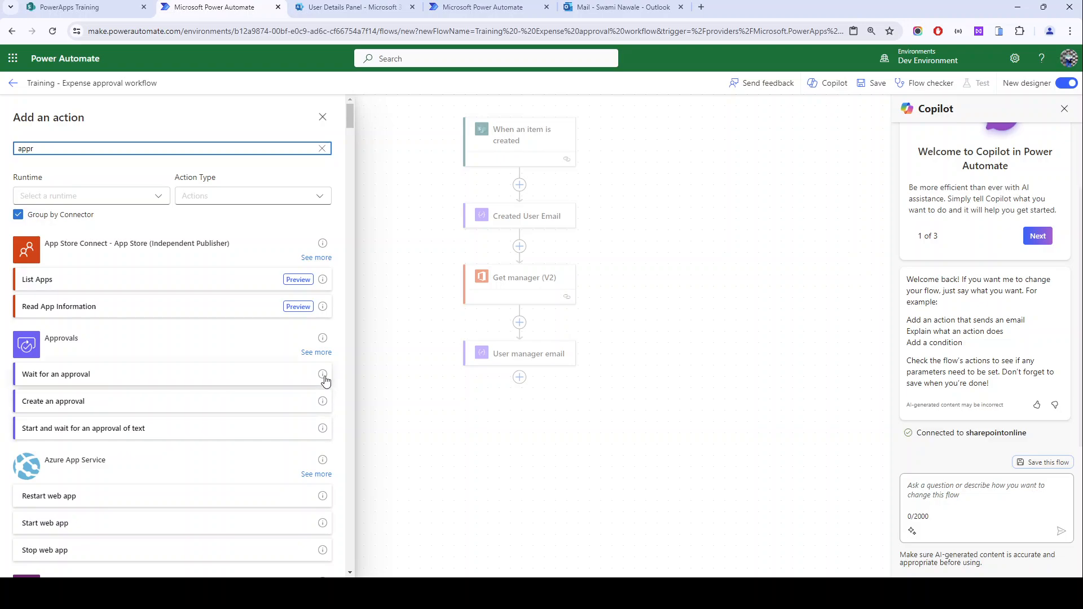
pyautogui.click(314, 353)
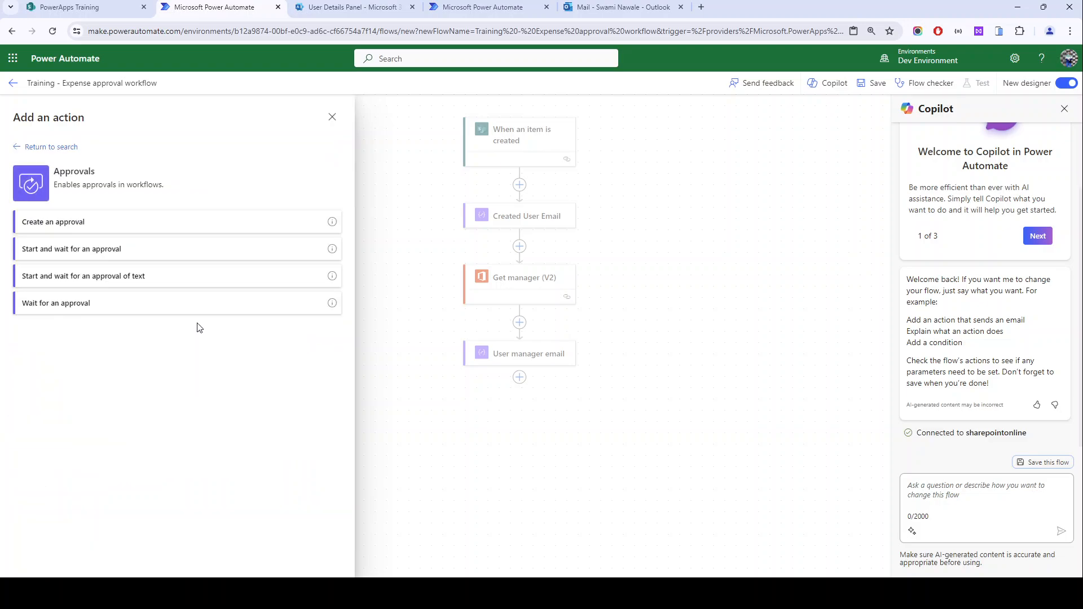
pyautogui.click(53, 249)
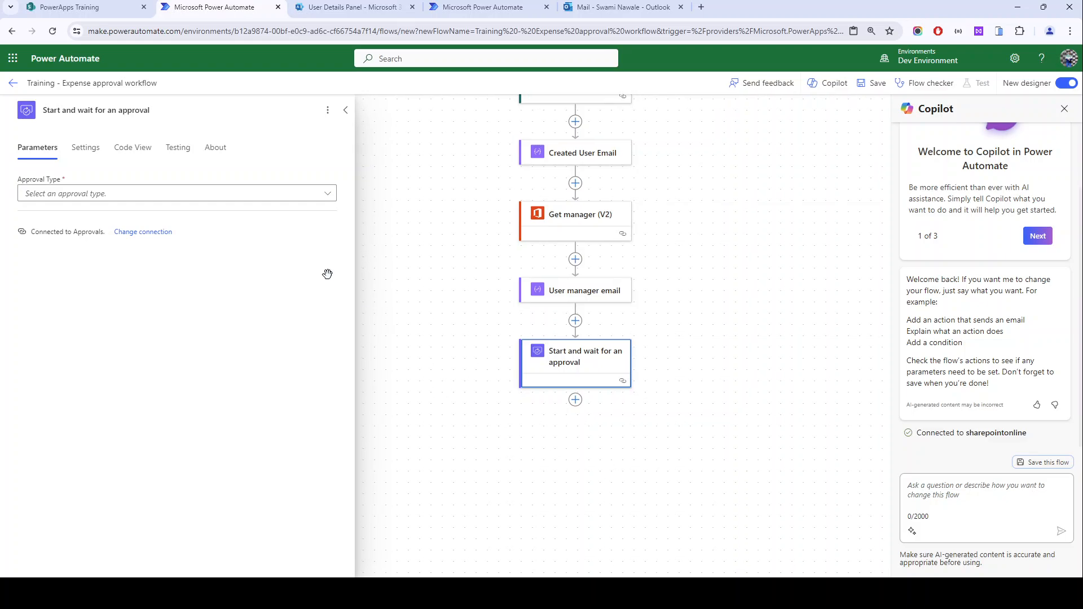
pyautogui.scroll(2, 592, 260)
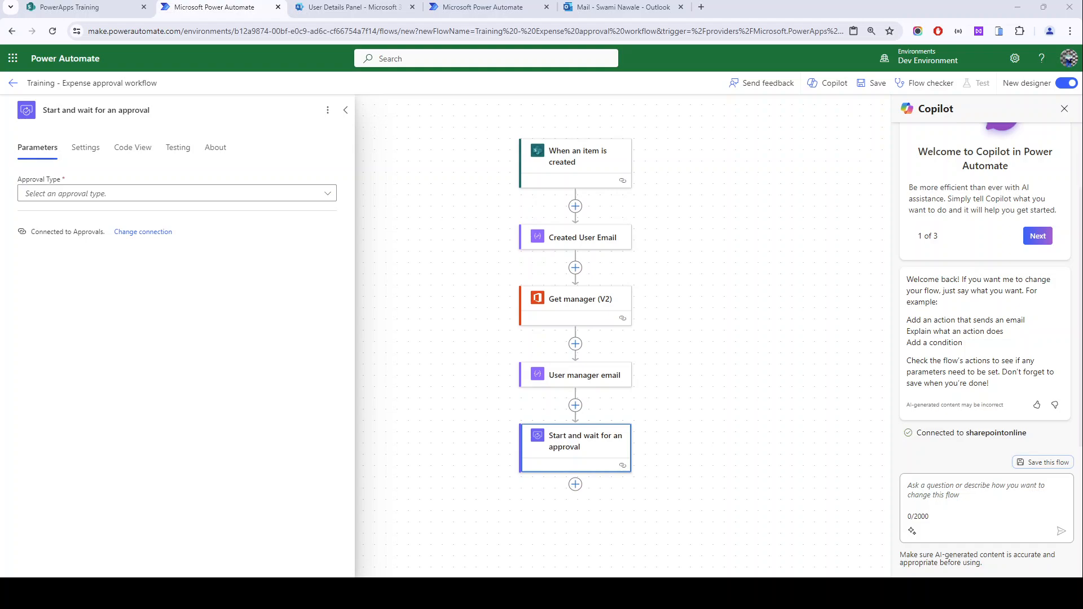
# - Set the approval type of the "Start and wait for an approval" action to "Approve/Reject - First to respond"
pyautogui.click(74, 193)
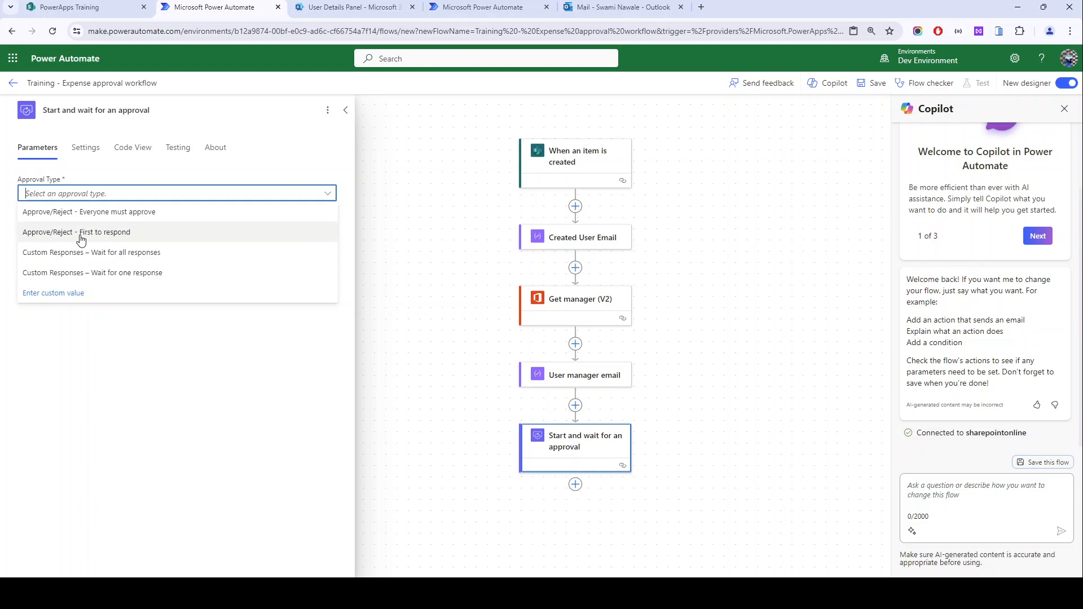
pyautogui.click(138, 239)
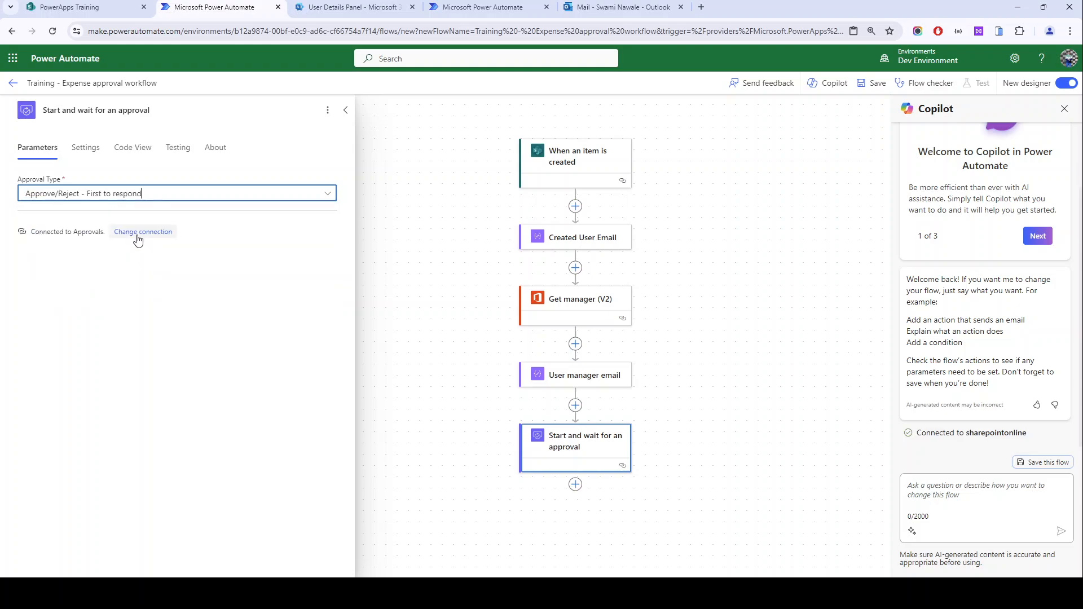
pyautogui.scroll(-2, 496, 374)
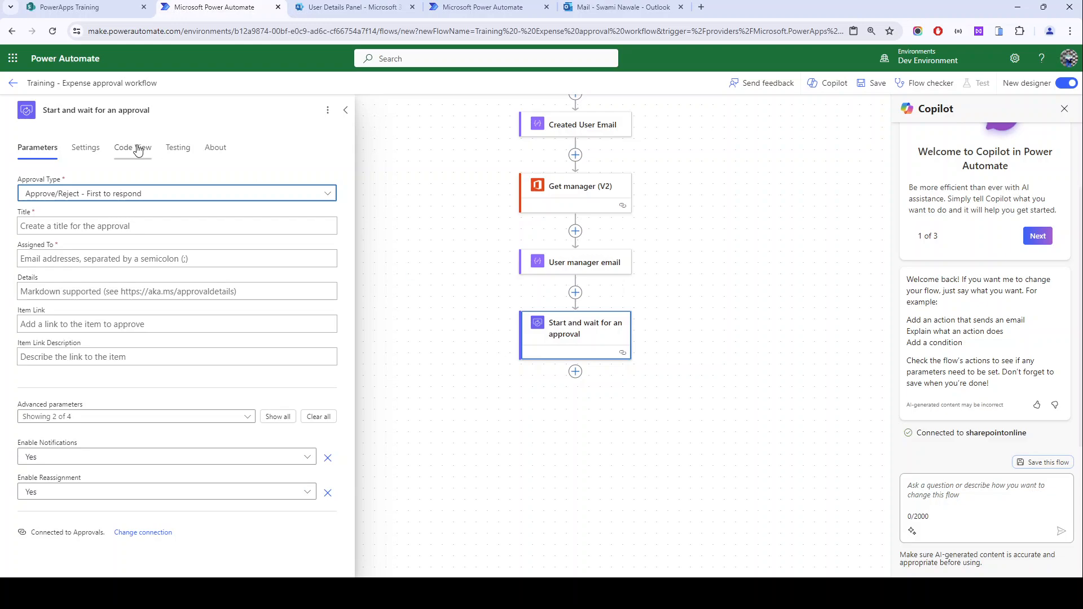
# - Set the approval title to "Expense Approval Request from" followed by the Created By DisplayName dynamic content from the trigger
pyautogui.click(145, 226)
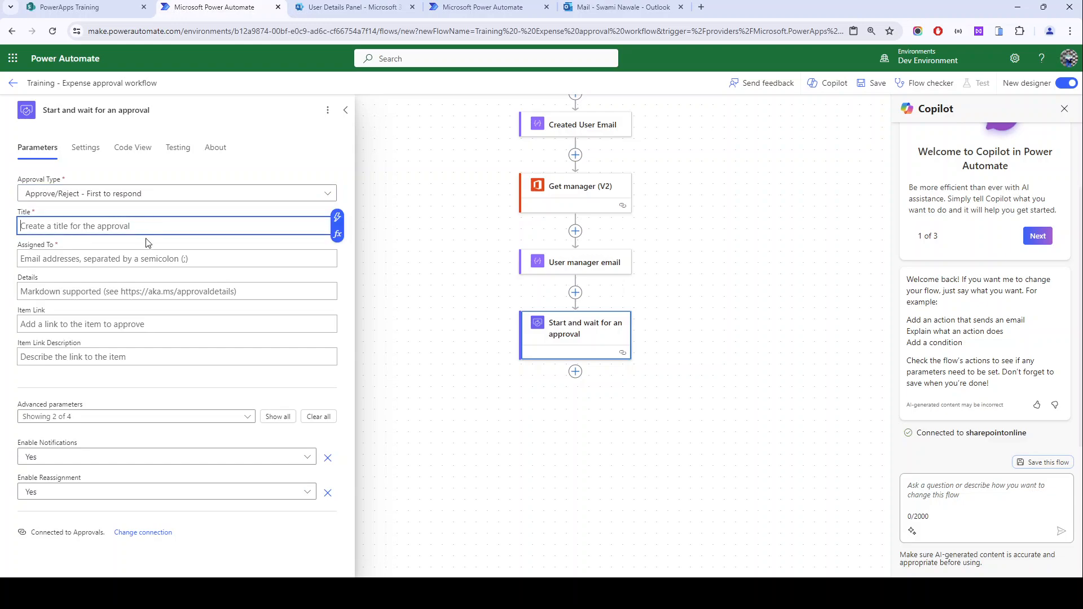
pyautogui.write('Expense Approval R')
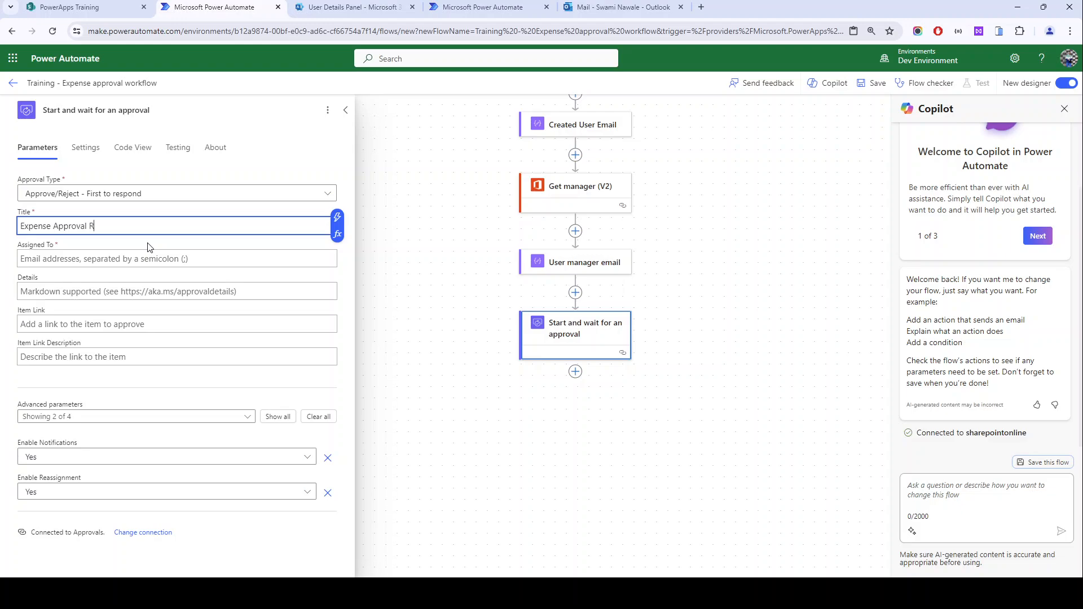
pyautogui.write('equest from')
pyautogui.click(337, 218)
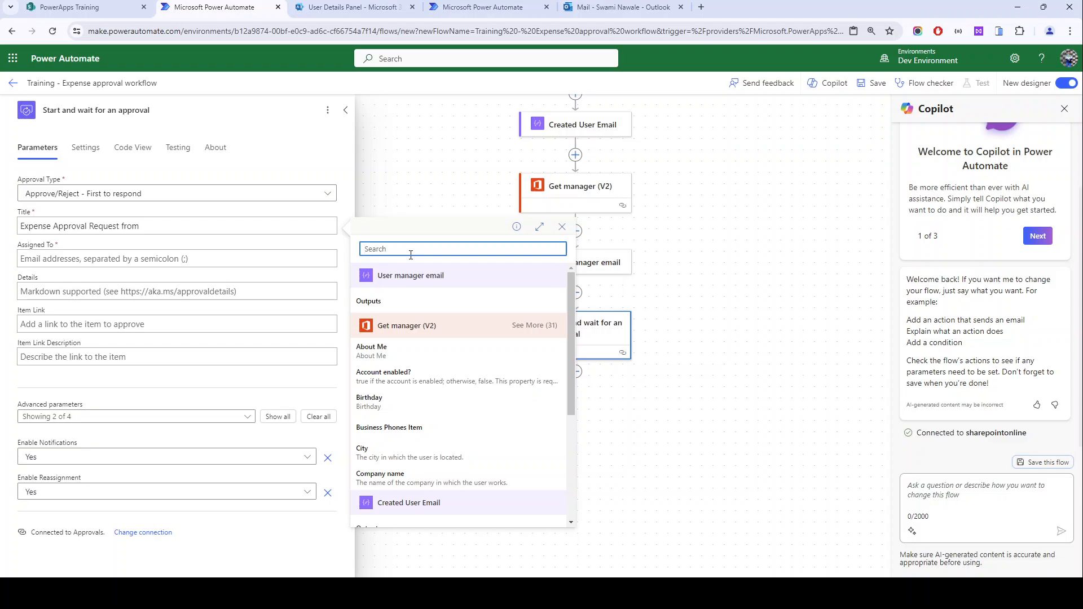
pyautogui.write('create')
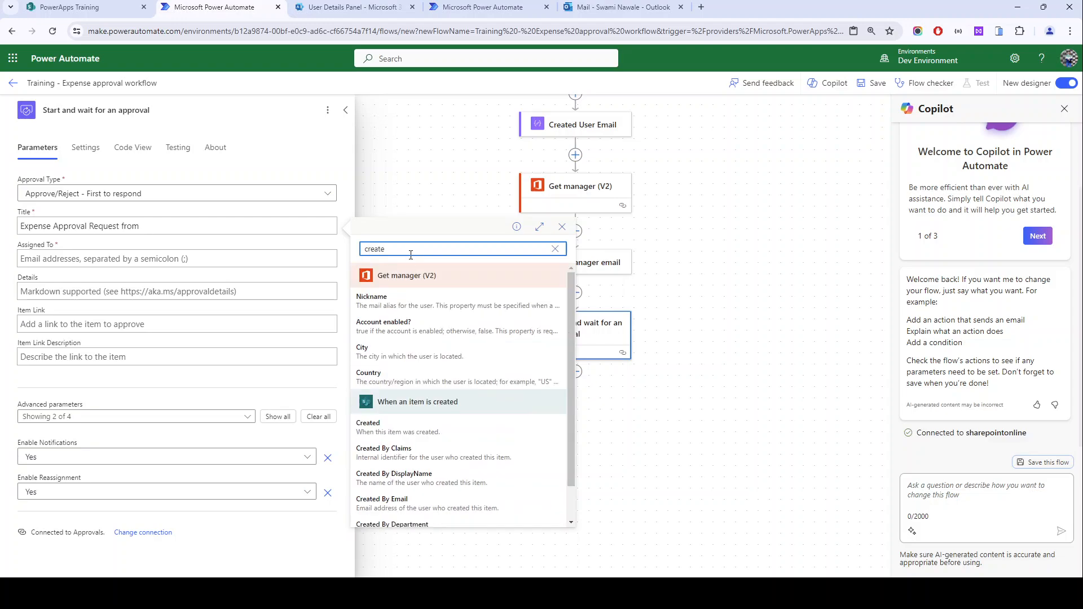
pyautogui.click(397, 478)
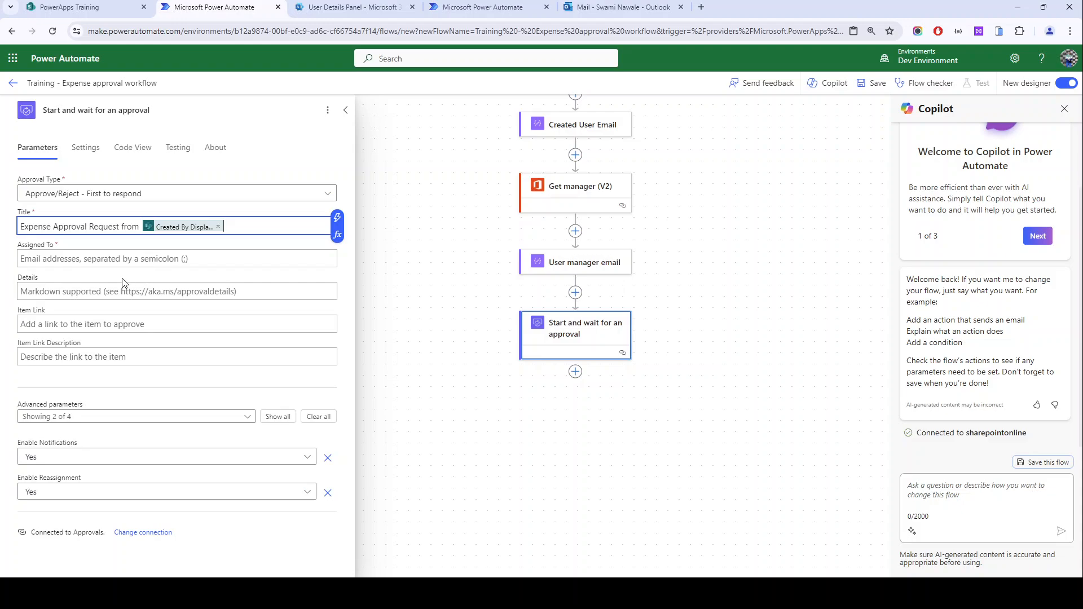
# - Assign the approval to the Outputs dynamic content of the "User manager email" action
pyautogui.click(48, 256)
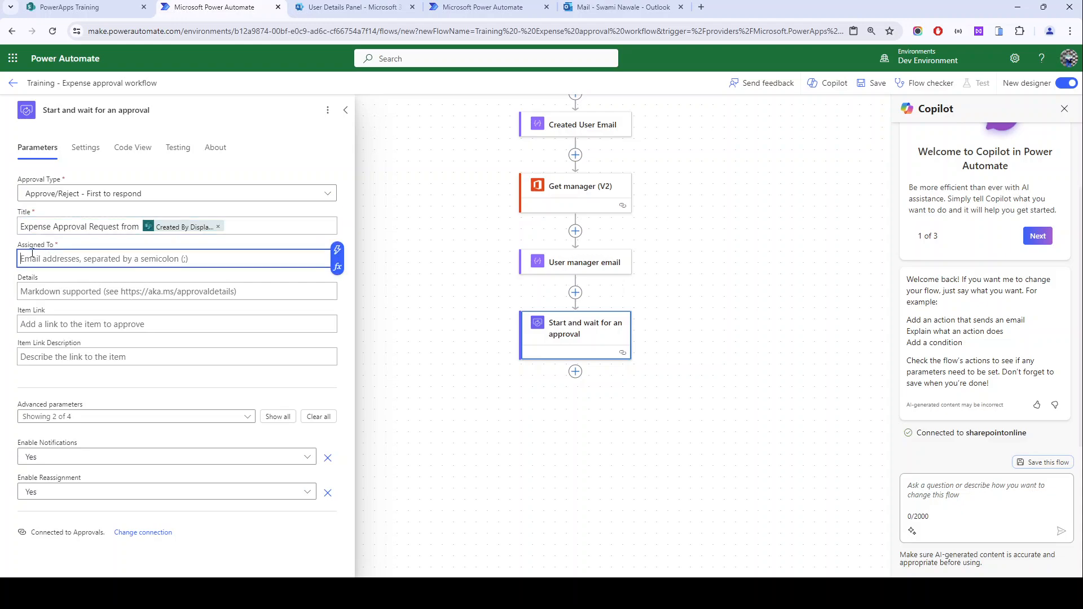
pyautogui.click(339, 253)
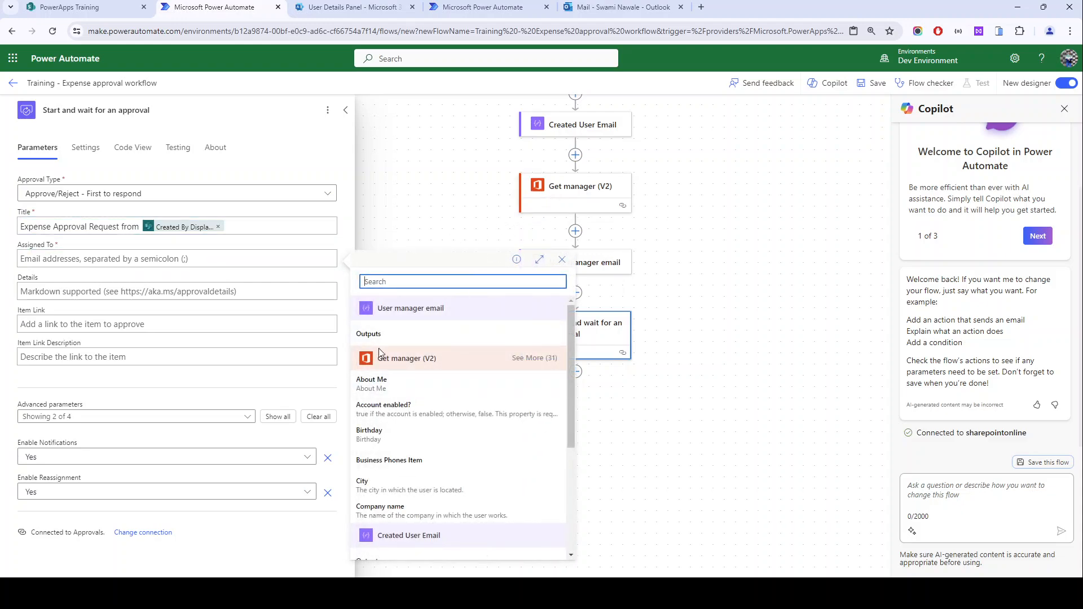
pyautogui.scroll(-2, 410, 537)
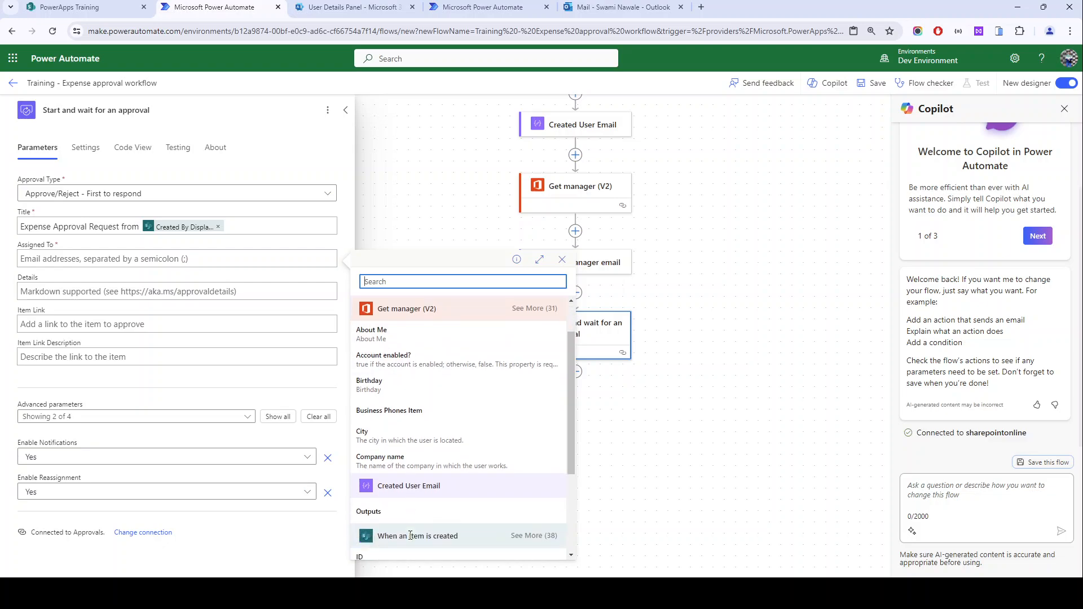
pyautogui.scroll(2, 411, 539)
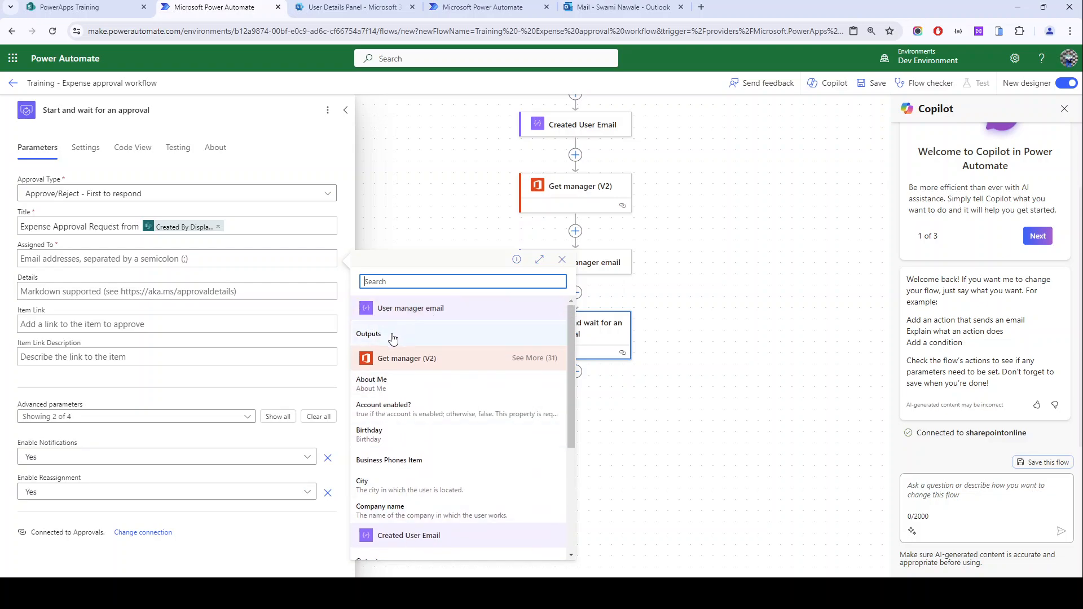
pyautogui.click(391, 332)
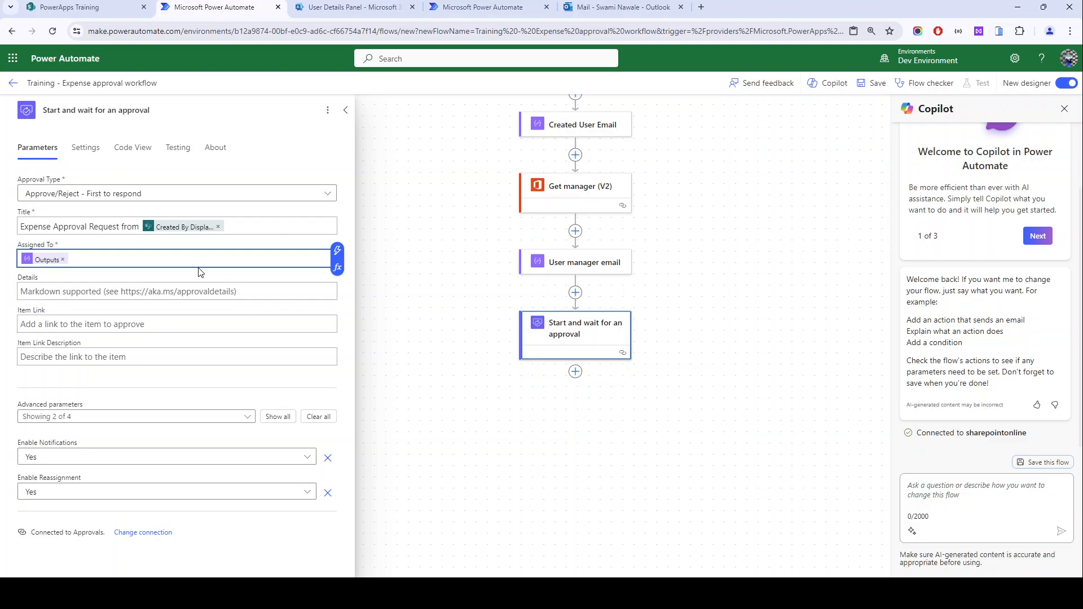
# - Start the approval details with a "Title:" line containing the Title dynamic content from "When an item is created"
pyautogui.click(102, 297)
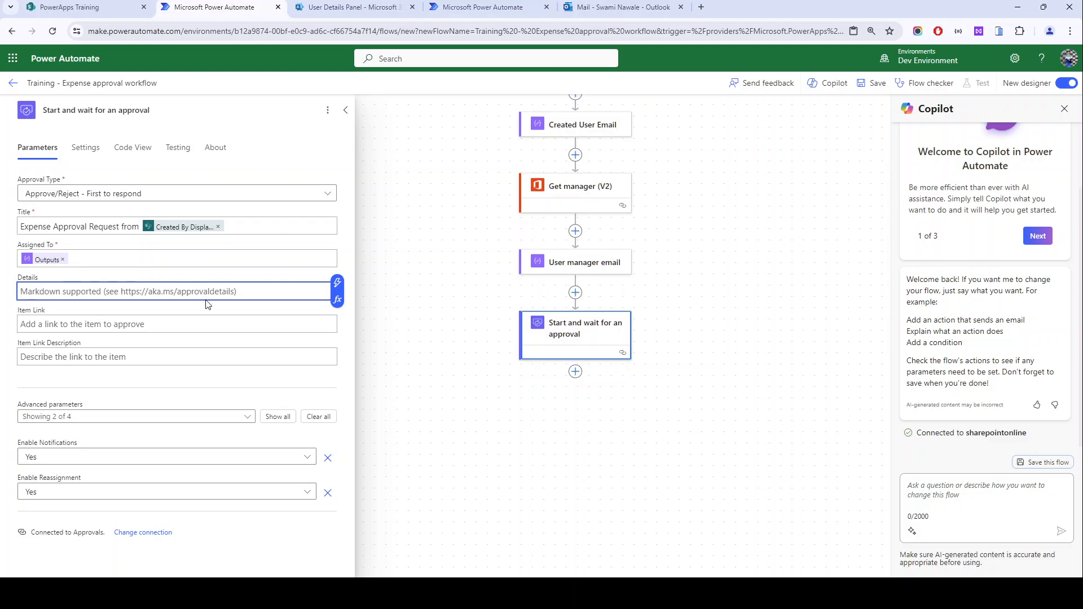
pyautogui.write('Title:')
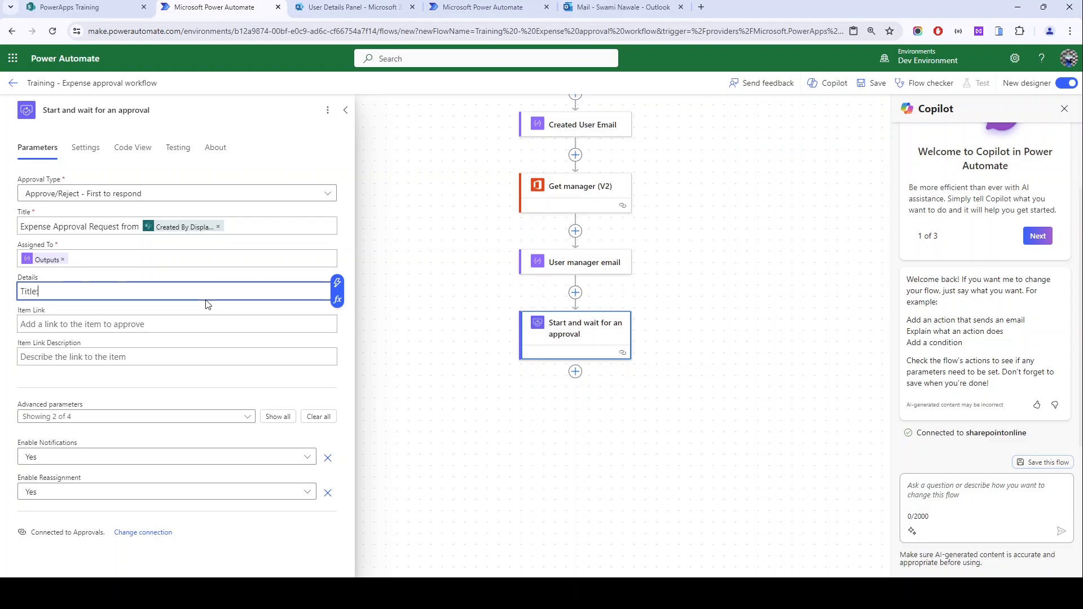
pyautogui.click(338, 283)
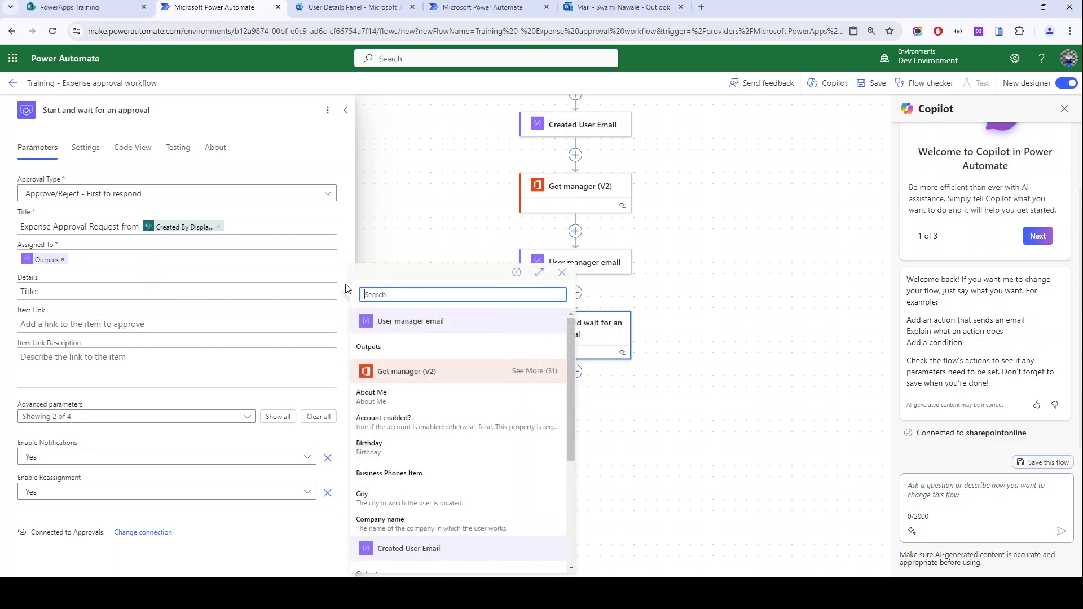
pyautogui.write('tit')
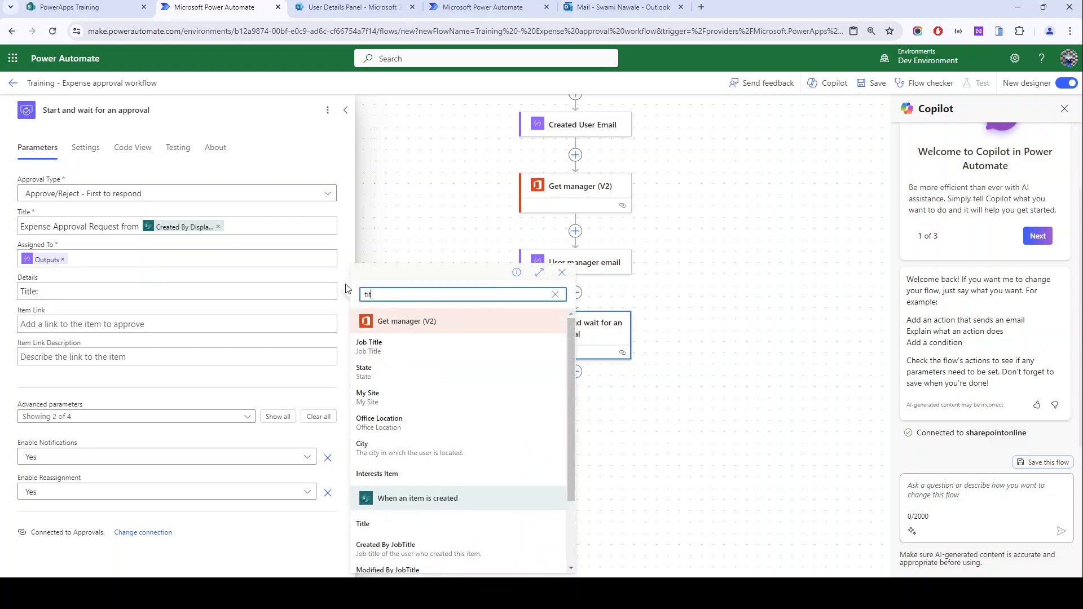
pyautogui.click(426, 523)
# - Add a "Date:" line with the Expense Date dynamic content to the approval details
pyautogui.press('Return')
pyautogui.write('D')
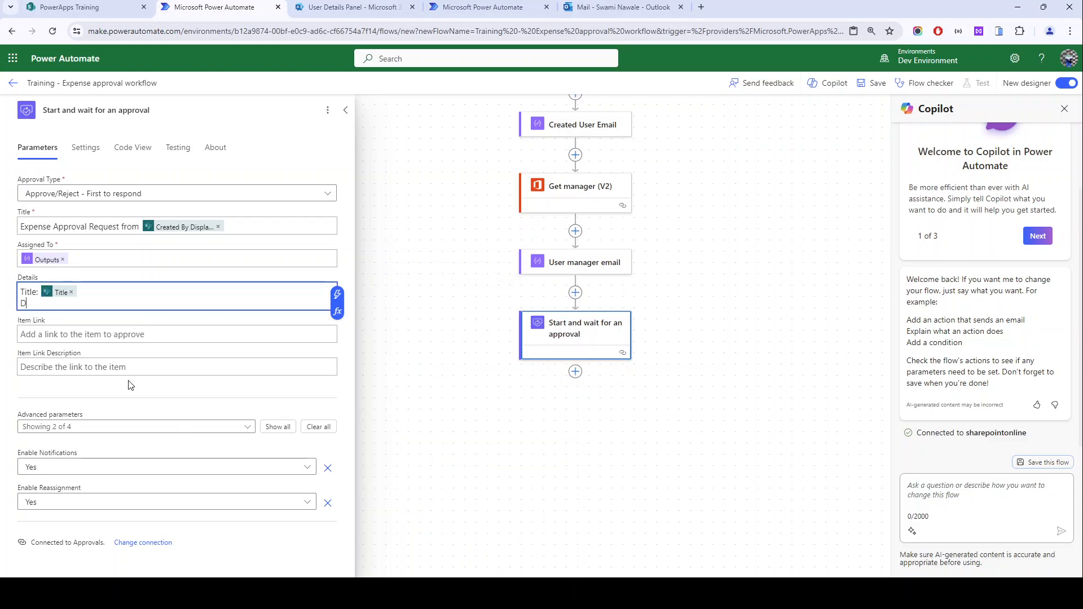
pyautogui.write('ate:')
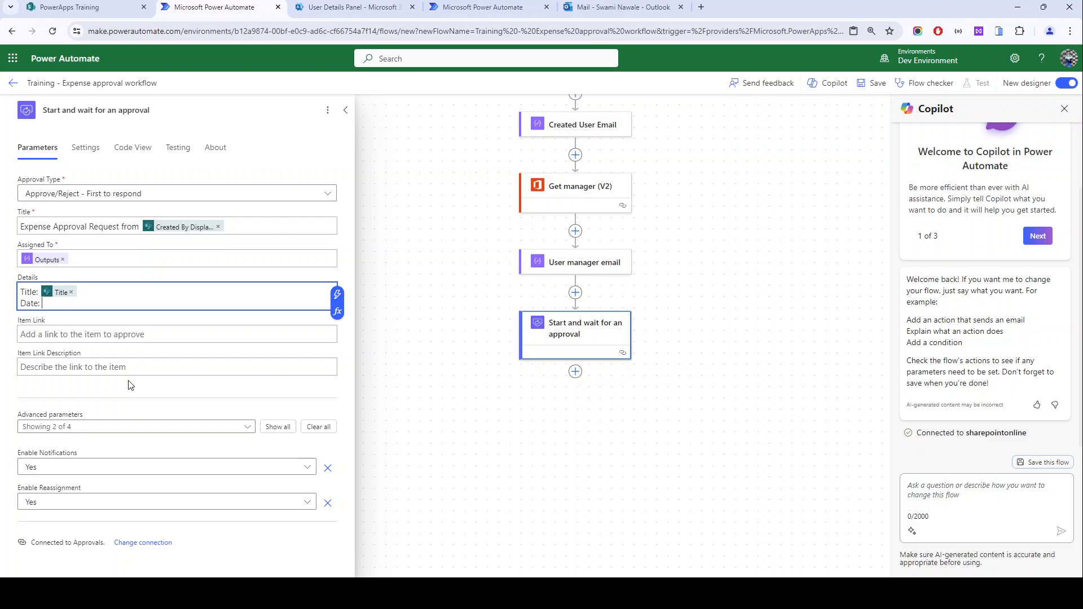
pyautogui.click(337, 294)
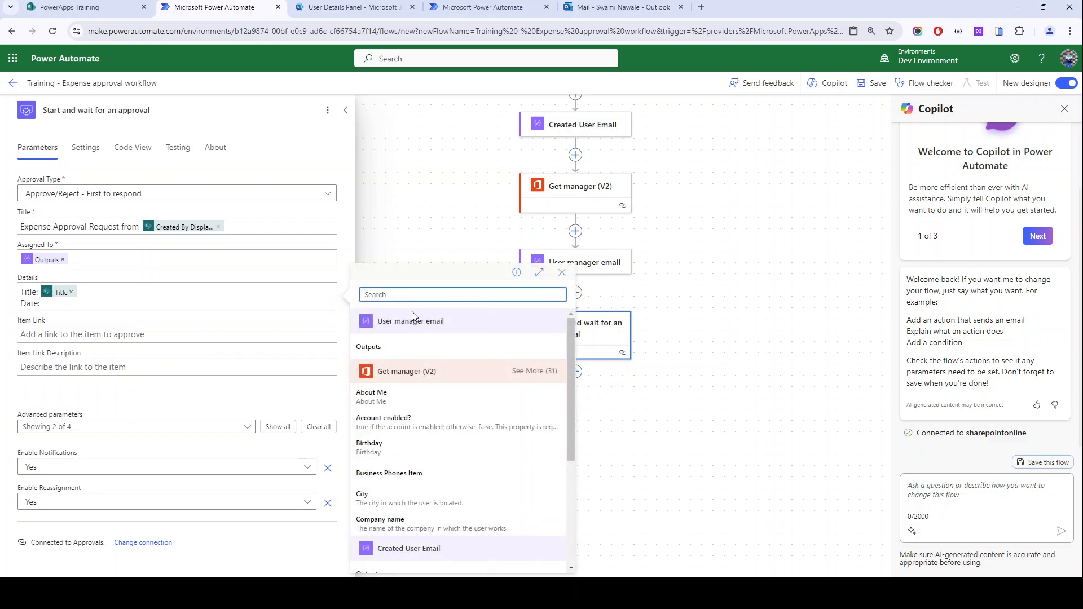
pyautogui.write('date')
pyautogui.scroll(-1, 391, 515)
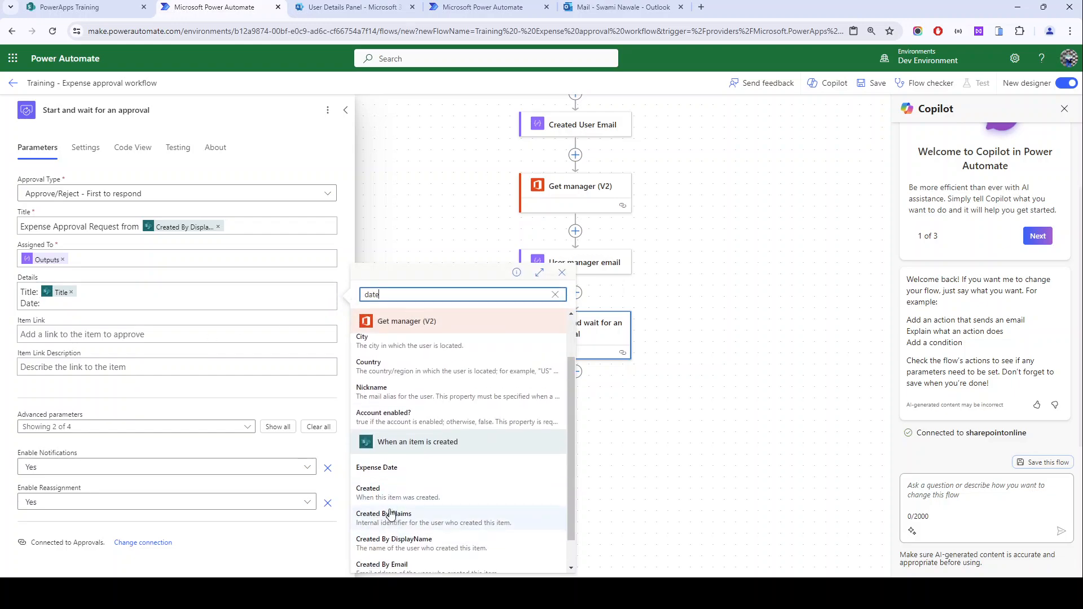
pyautogui.click(377, 468)
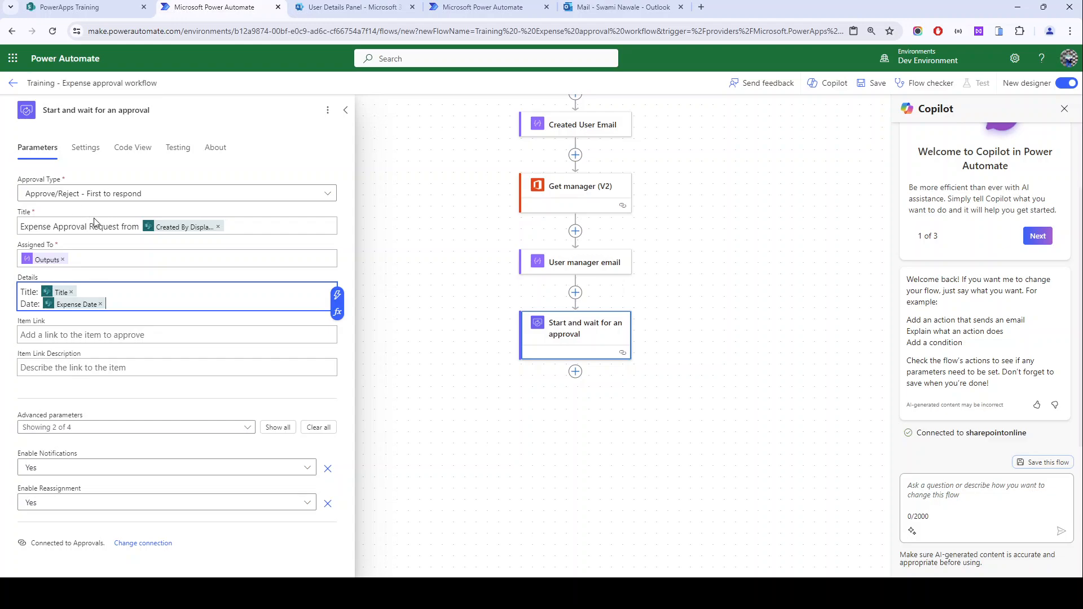
# - Add an "Amount:" line with the Amount dynamic content to the approval details
pyautogui.press('Return')
pyautogui.write('Am')
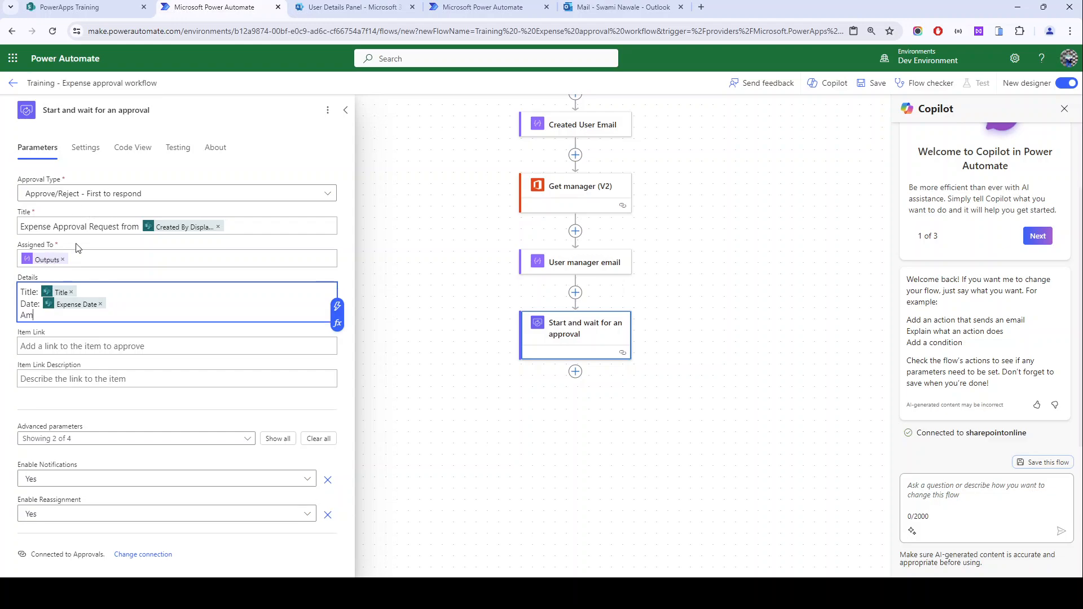
pyautogui.write('ount:')
pyautogui.click(337, 307)
pyautogui.write('amou')
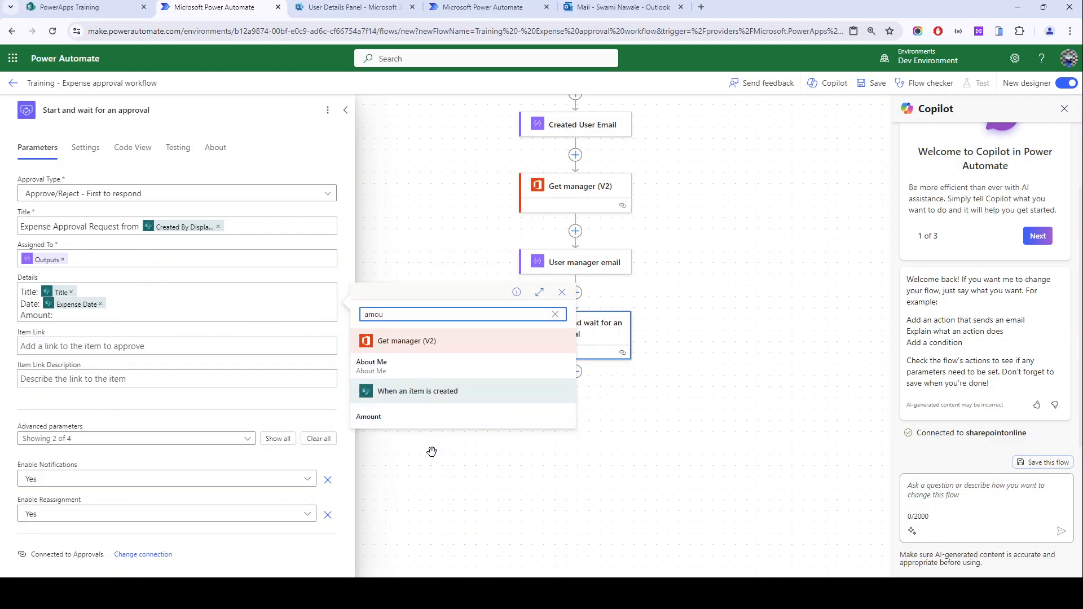
pyautogui.click(417, 417)
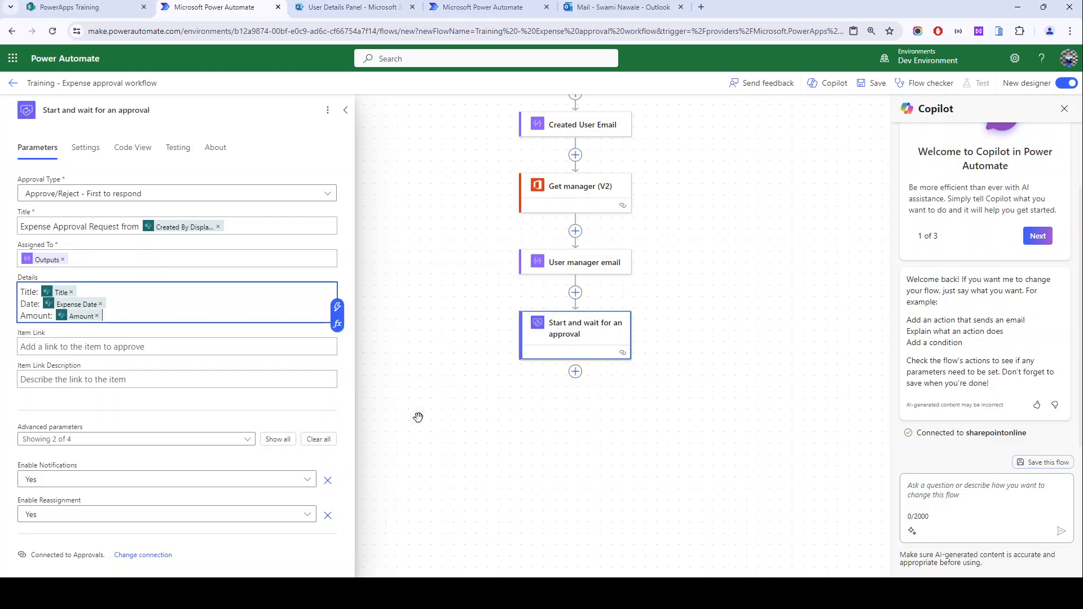
# - Set the approval's item link to the "Link to item" dynamic content from "When an item is created"
pyautogui.click(48, 352)
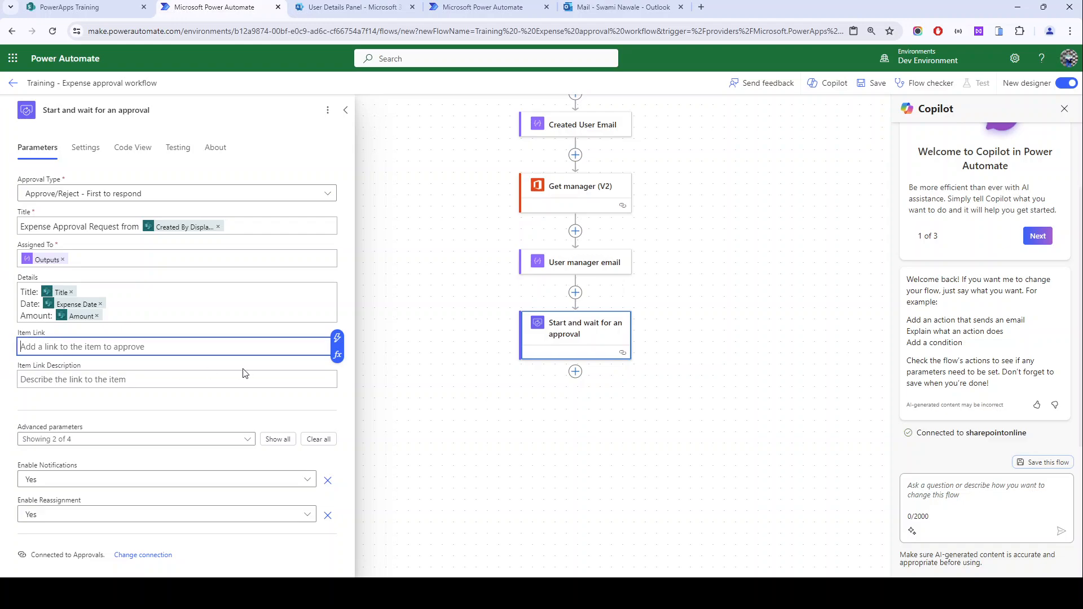
pyautogui.click(337, 338)
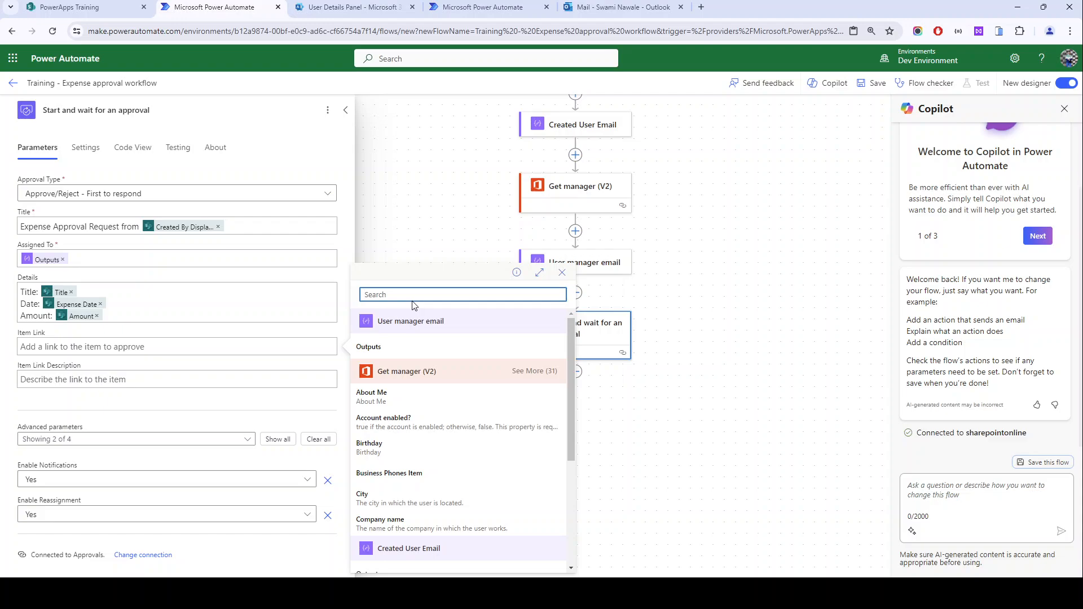
pyautogui.write('item')
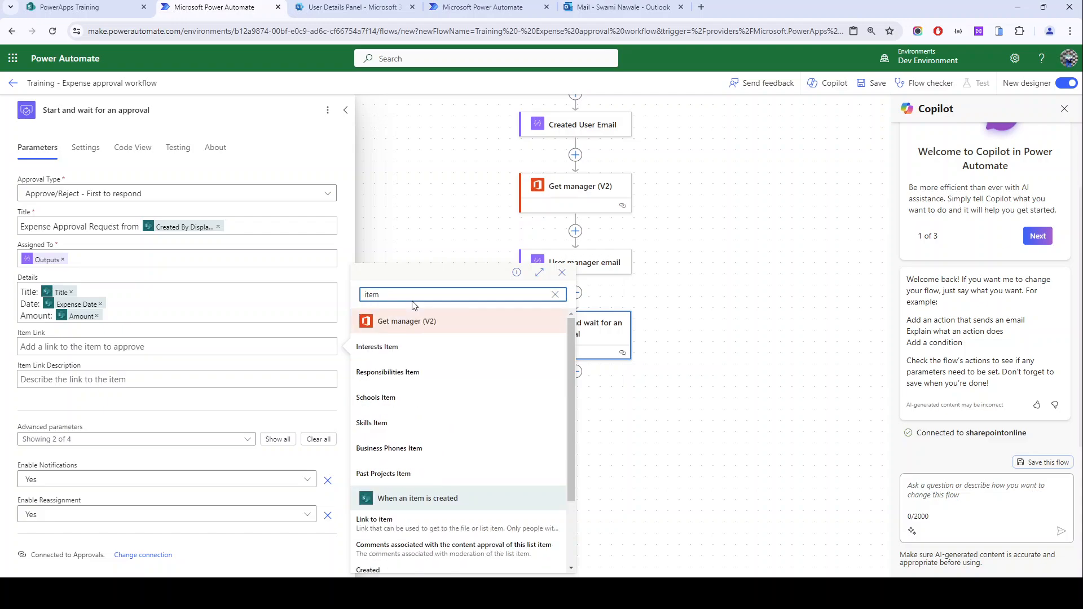
pyautogui.click(365, 521)
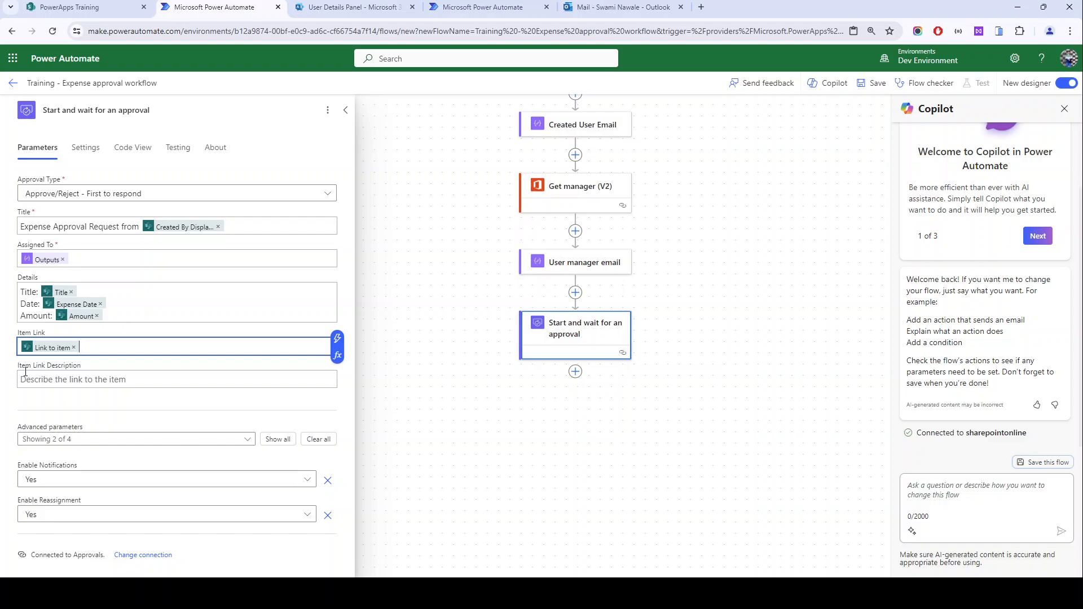
# - Enter "View request" as the approval's item link description
pyautogui.click(52, 380)
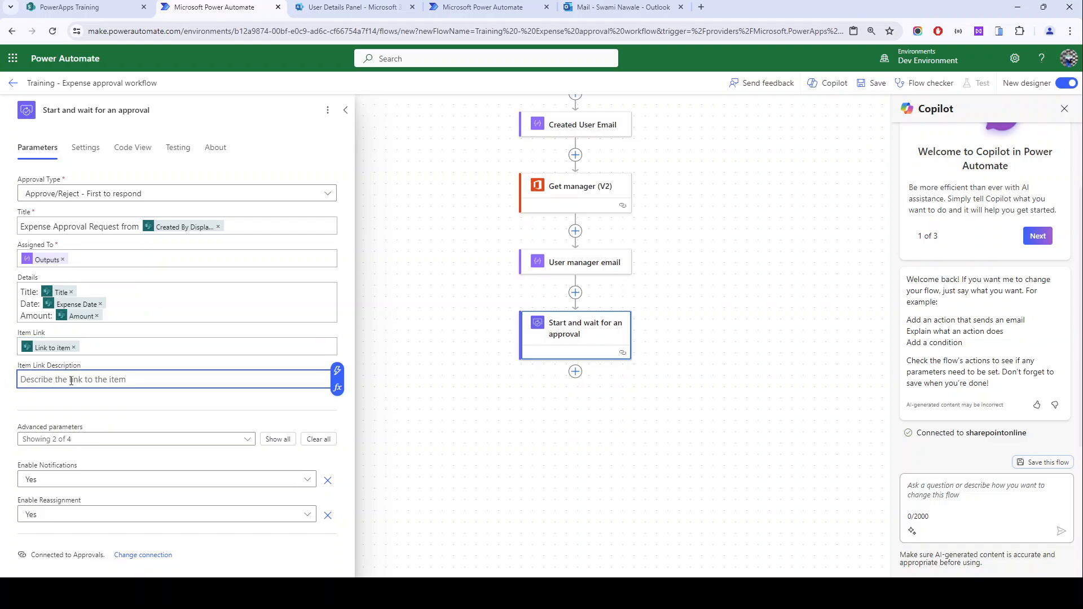
pyautogui.write('Vie')
pyautogui.write('w Item')
pyautogui.press('BackSpace')
pyautogui.press('BackSpace')
pyautogui.press('BackSpace')
pyautogui.press('BackSpace')
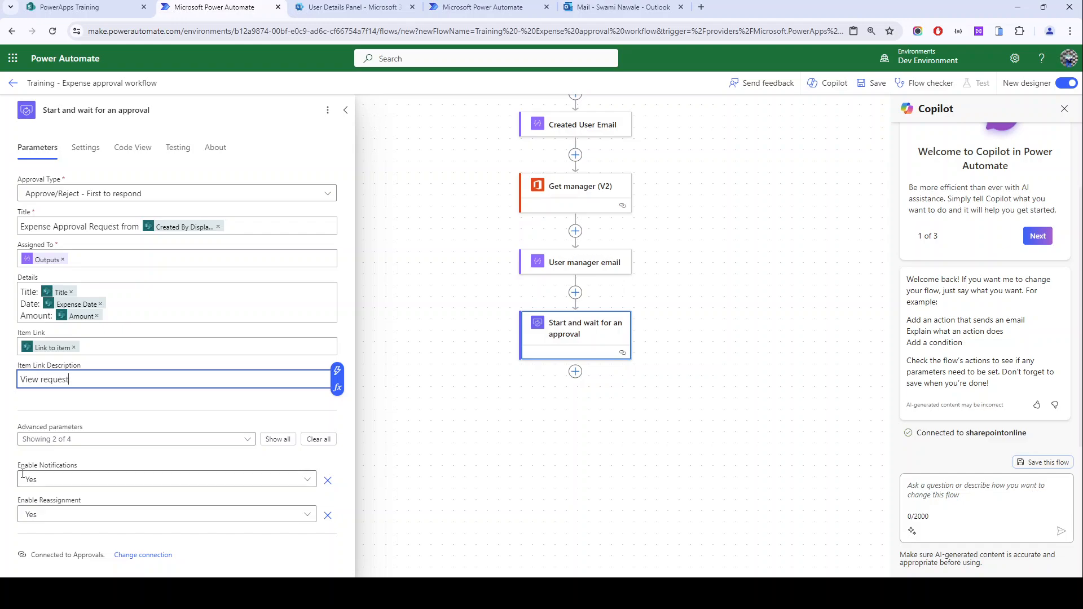
# - Review all advanced parameters of the approval action, including notifications and reassignment, and save the flow
pyautogui.moveTo(19, 467); pyautogui.dragTo(119, 467)
pyautogui.click(120, 468)
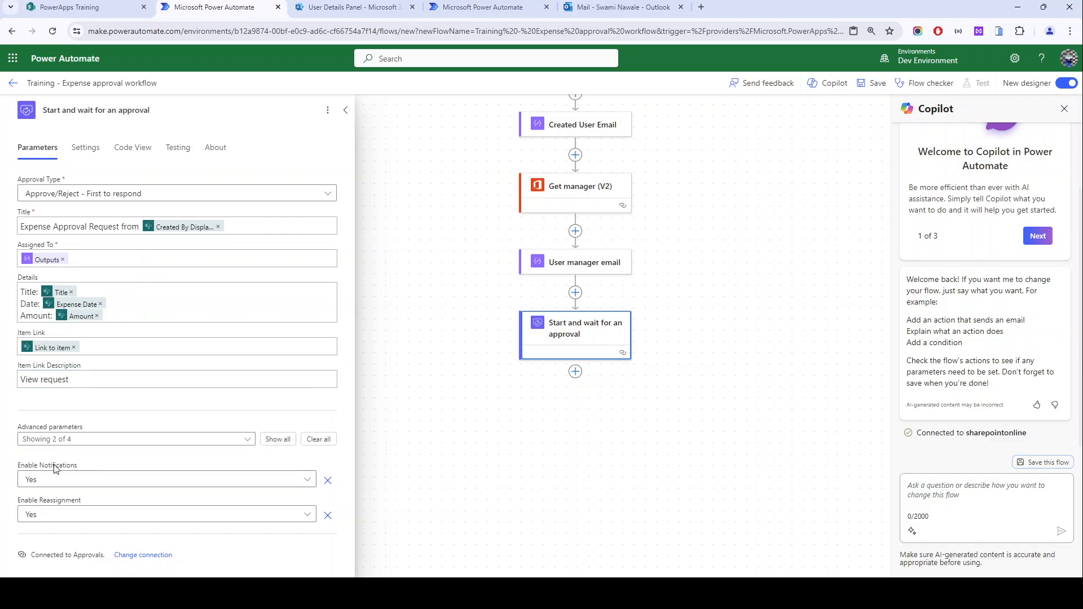
pyautogui.moveTo(120, 467); pyautogui.dragTo(17, 468)
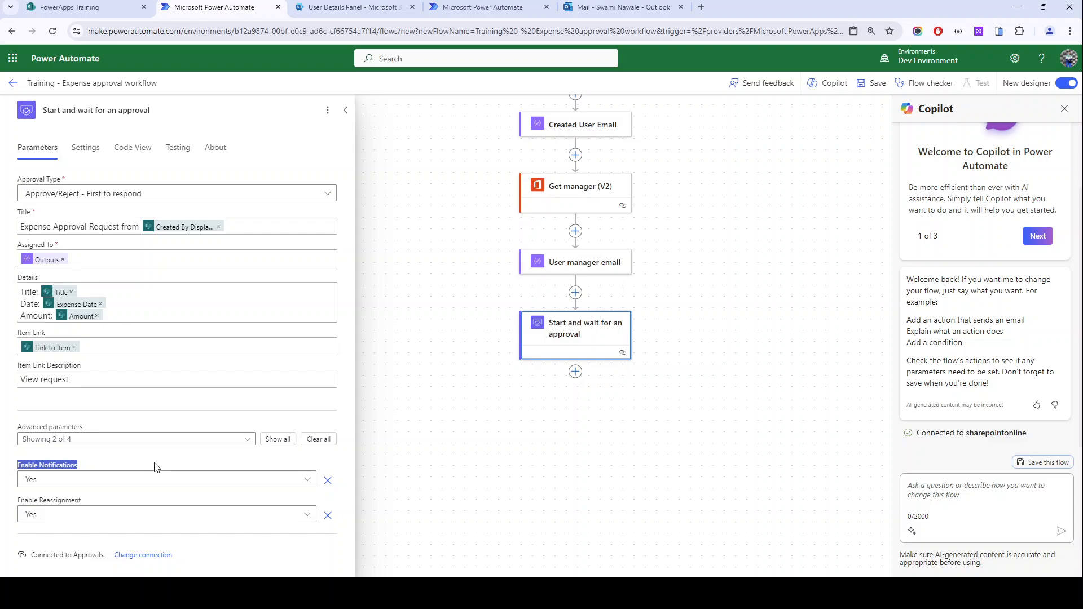
pyautogui.moveTo(12, 501); pyautogui.dragTo(113, 504)
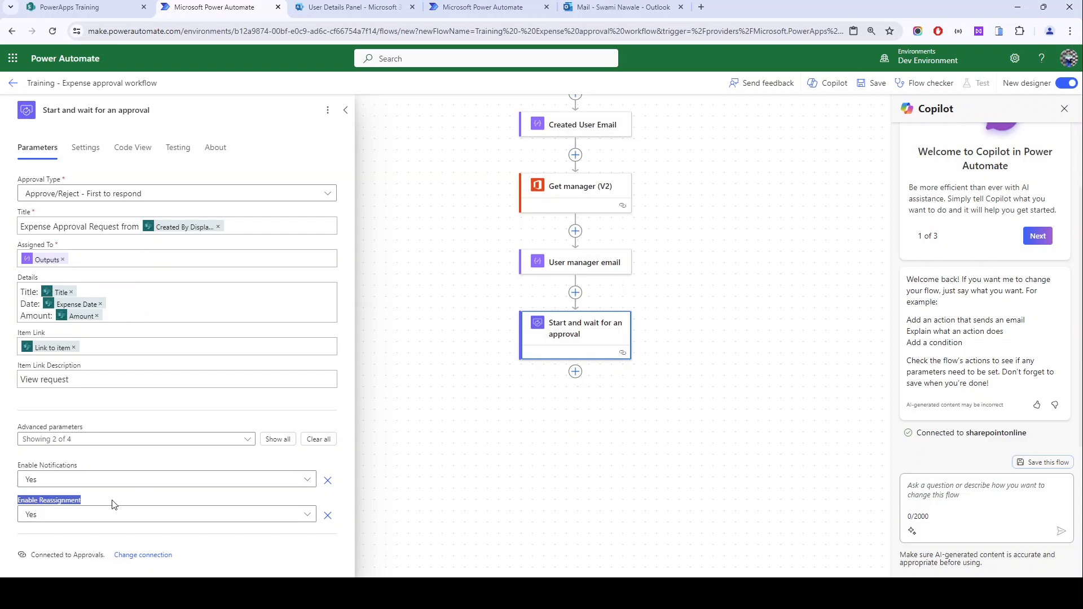
pyautogui.click(25, 533)
pyautogui.click(278, 439)
pyautogui.scroll(-2, 61, 475)
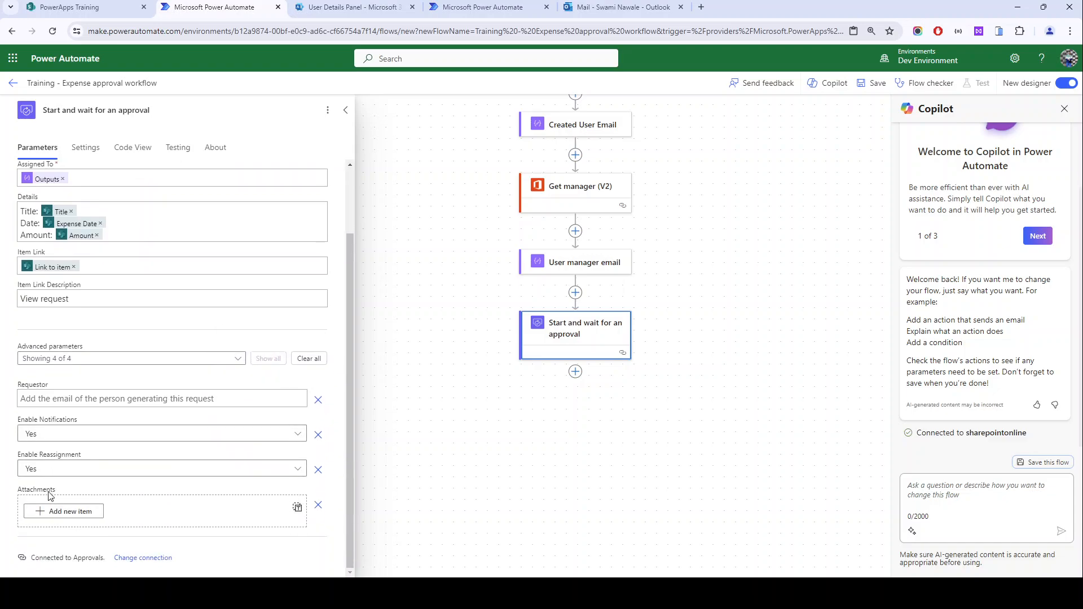
pyautogui.scroll(2, 51, 428)
pyautogui.scroll(-2, 51, 429)
pyautogui.click(871, 90)
pyautogui.click(871, 90)
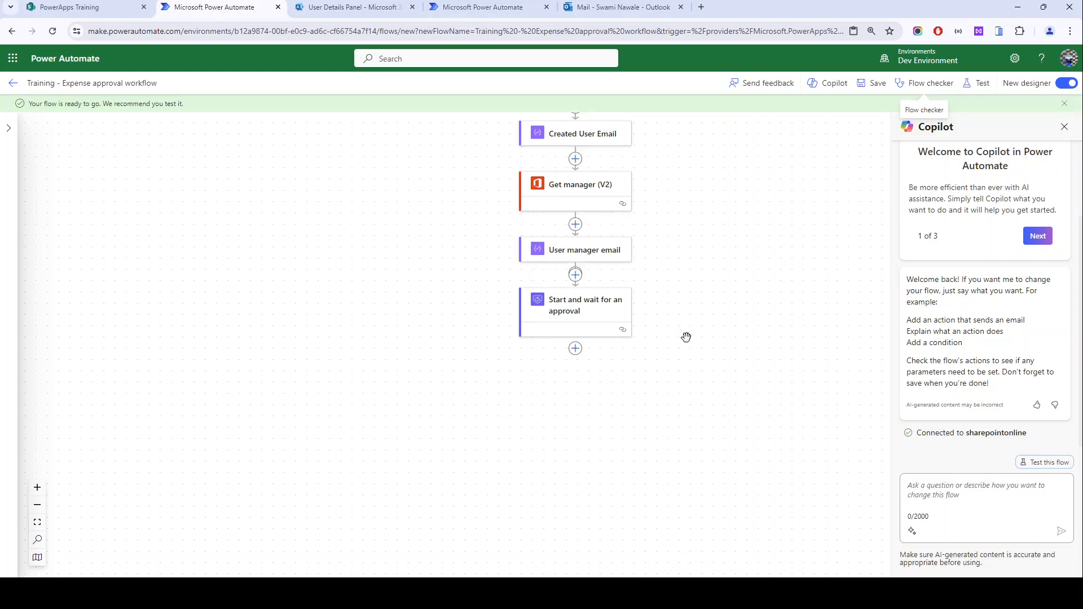
# - Add a Condition control action after "Start and wait for an approval"
pyautogui.moveTo(455, 429); pyautogui.dragTo(463, 389)
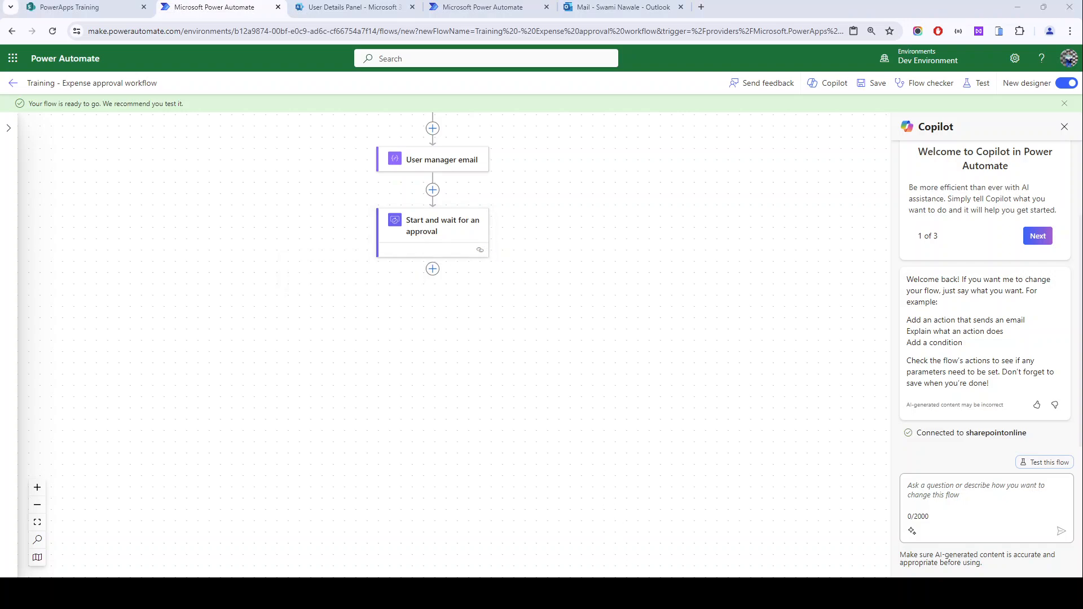
pyautogui.click(433, 269)
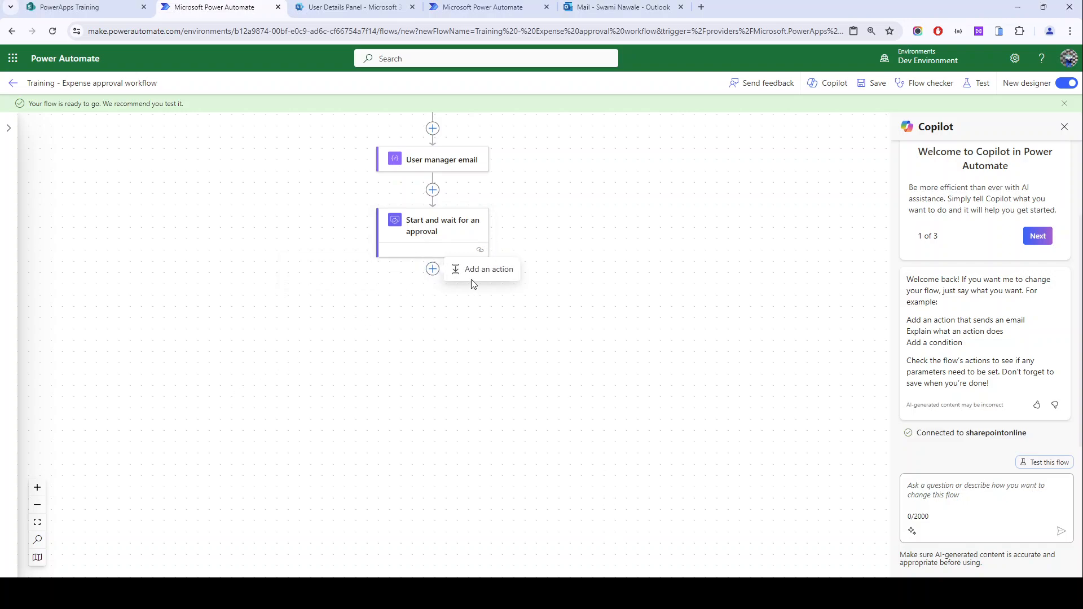
pyautogui.click(476, 273)
pyautogui.write('condi')
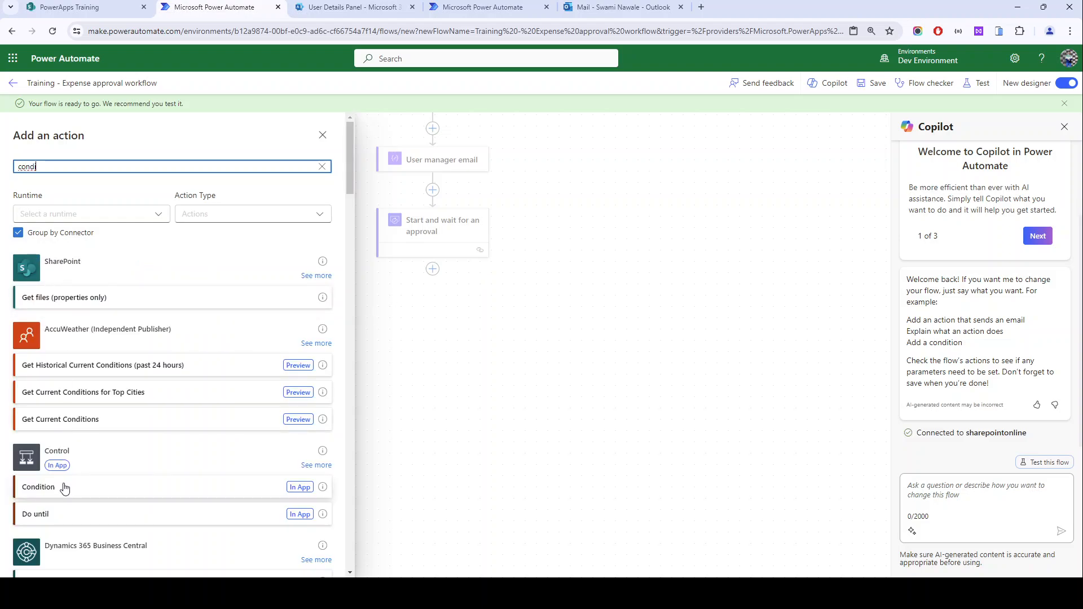
pyautogui.click(64, 488)
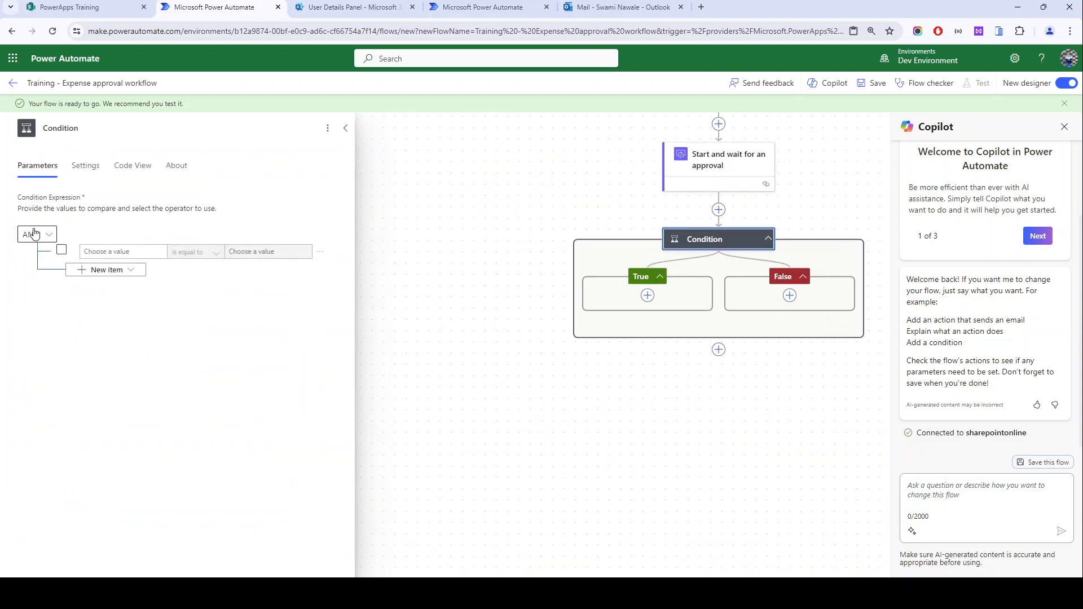
# - Set the condition to check that the approval's Outcome dynamic content is equal to "Approve"
pyautogui.click(85, 251)
pyautogui.click(72, 244)
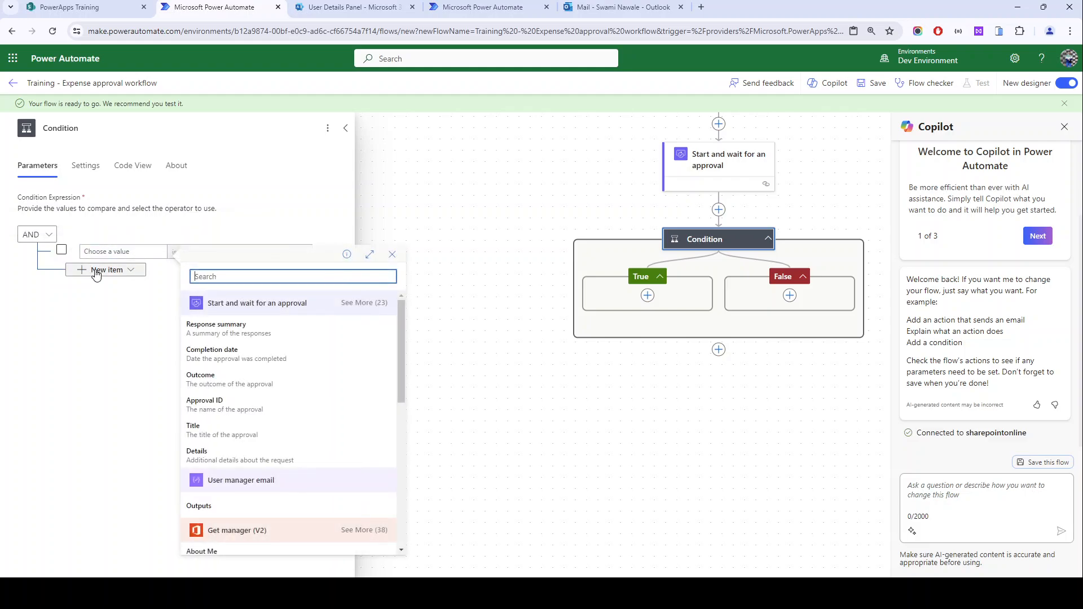
pyautogui.click(248, 382)
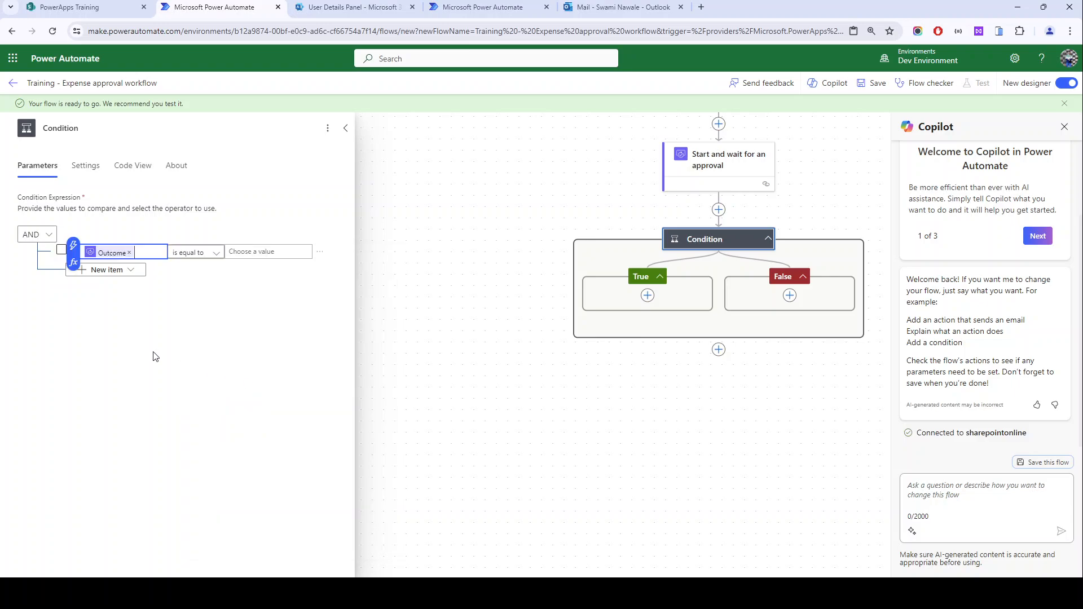
pyautogui.click(261, 251)
pyautogui.write('Approve')
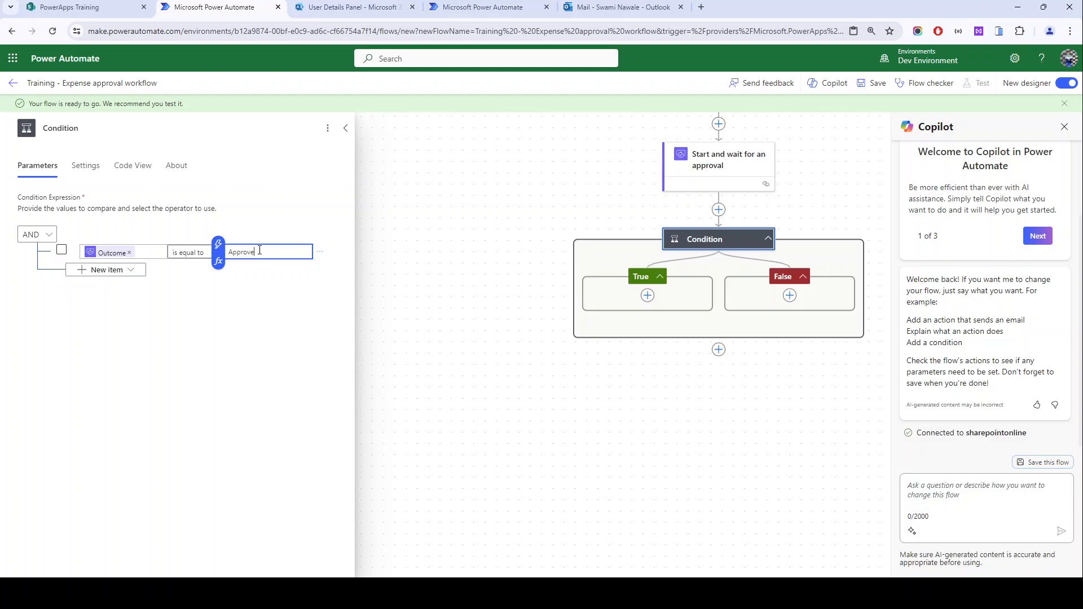
pyautogui.click(580, 377)
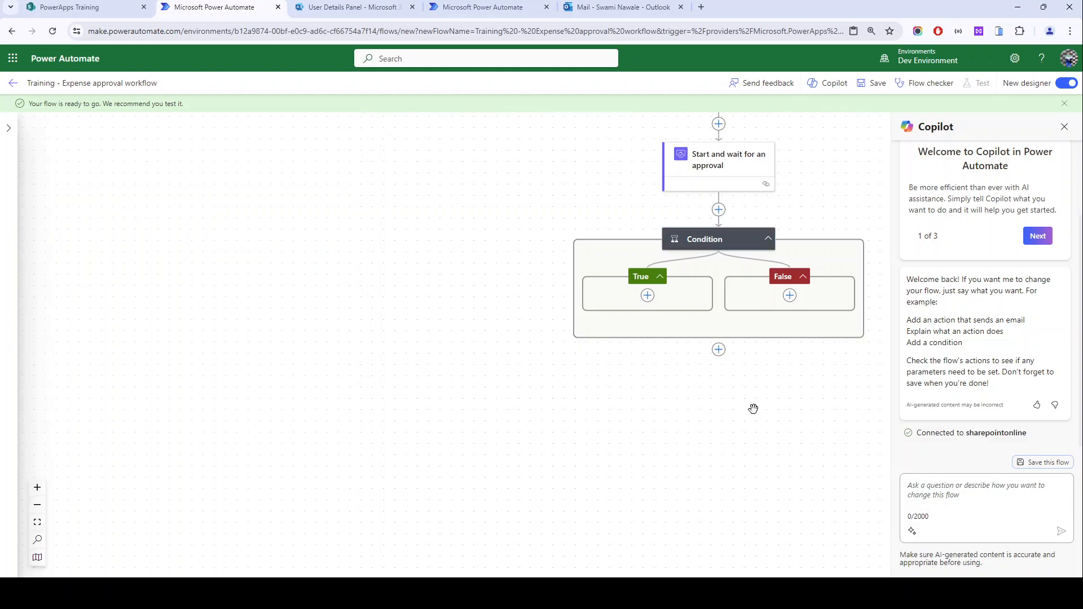
# - Add a SharePoint "Update item" action to the condition's True branch, checking the Expense Approvals list's columns
pyautogui.moveTo(754, 406); pyautogui.dragTo(472, 354)
pyautogui.click(435, 253)
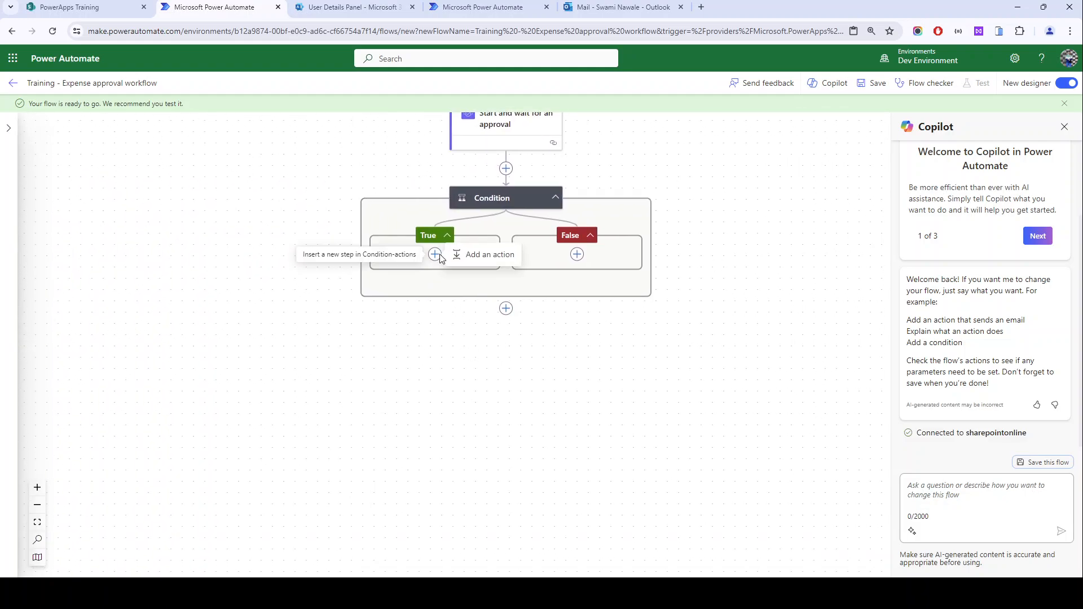
pyautogui.click(477, 257)
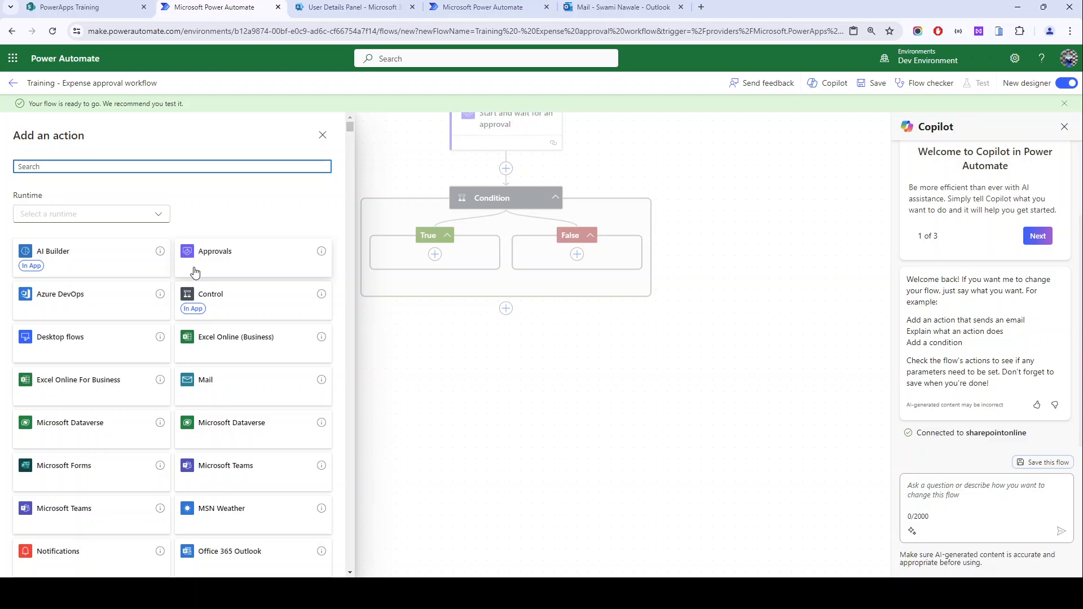
pyautogui.click(45, 4)
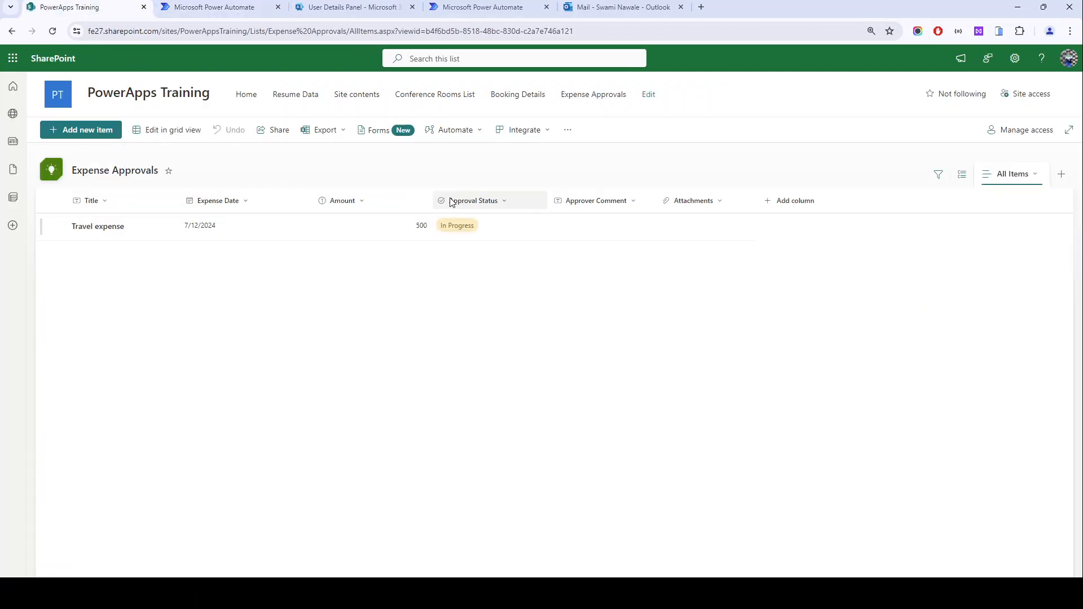
pyautogui.click(198, 18)
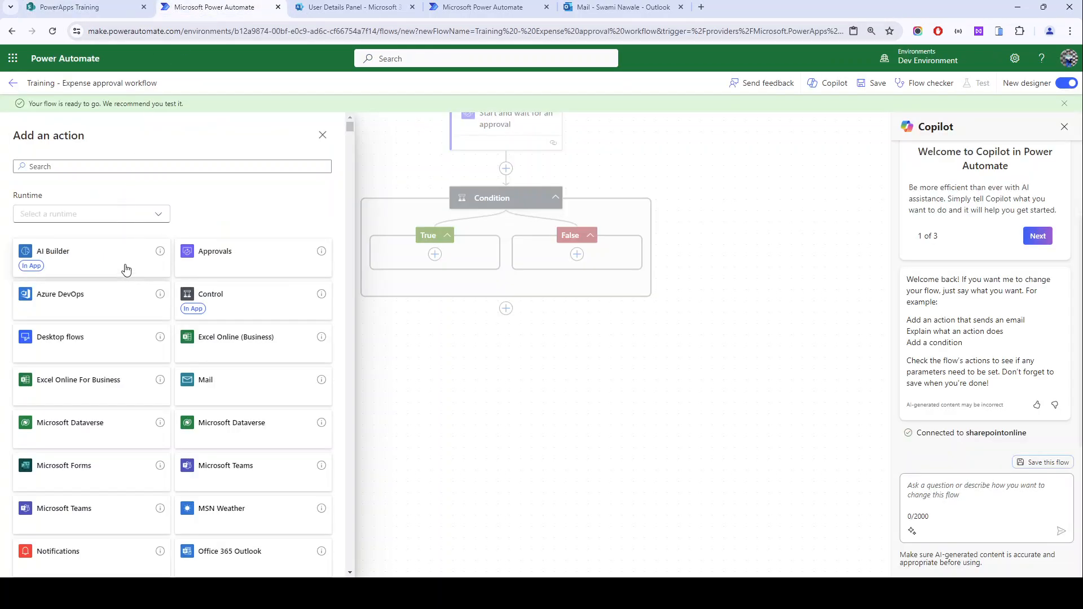
pyautogui.click(102, 168)
pyautogui.write('update')
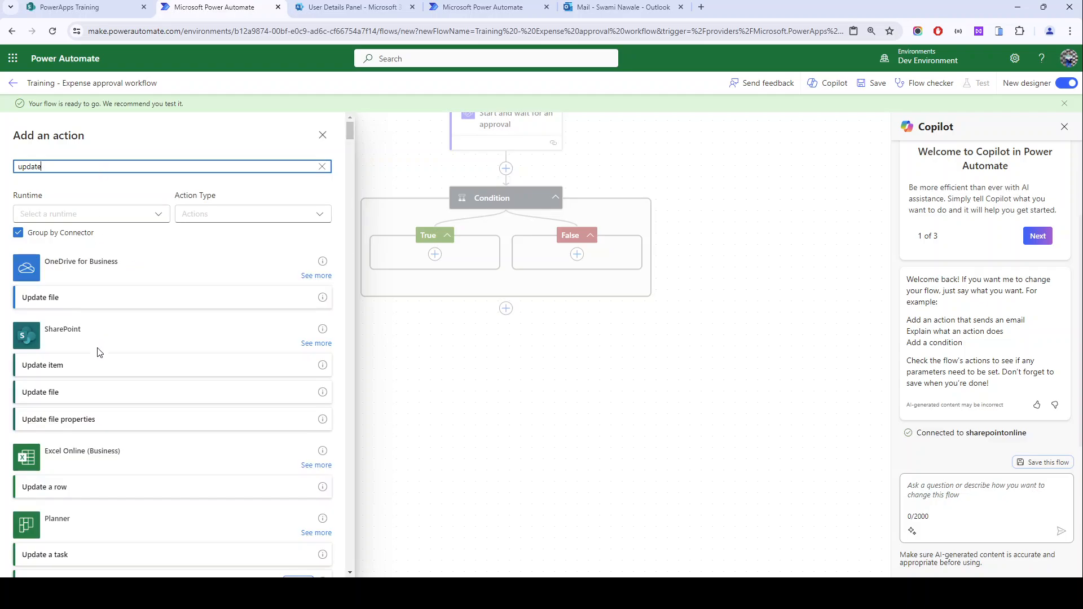
pyautogui.click(61, 369)
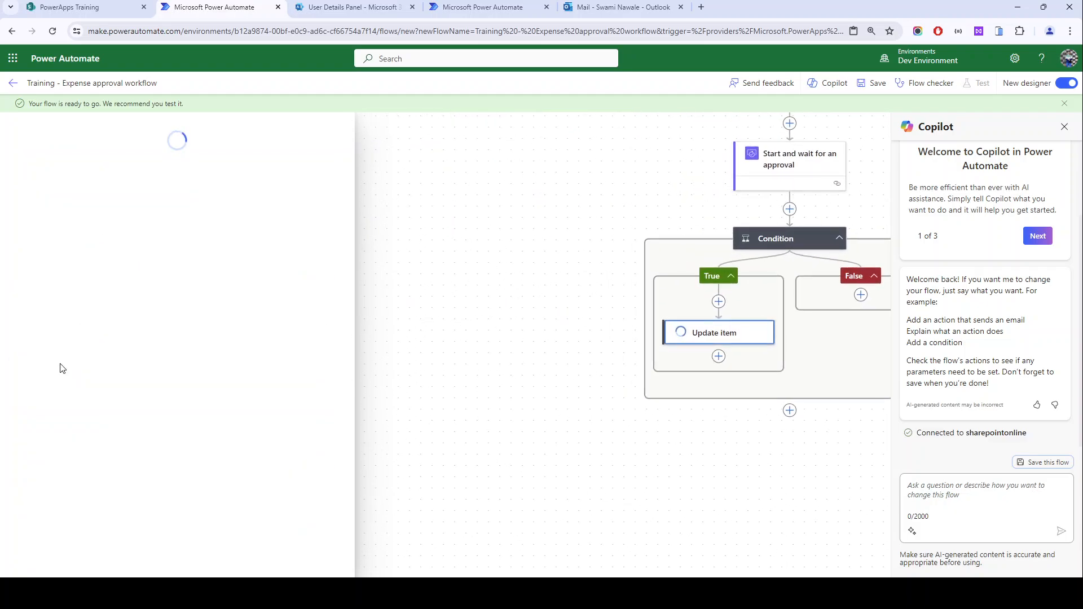
# - Point the "Update item" action to the PowerApps Training site and the Expense Approvals list
pyautogui.click(35, 211)
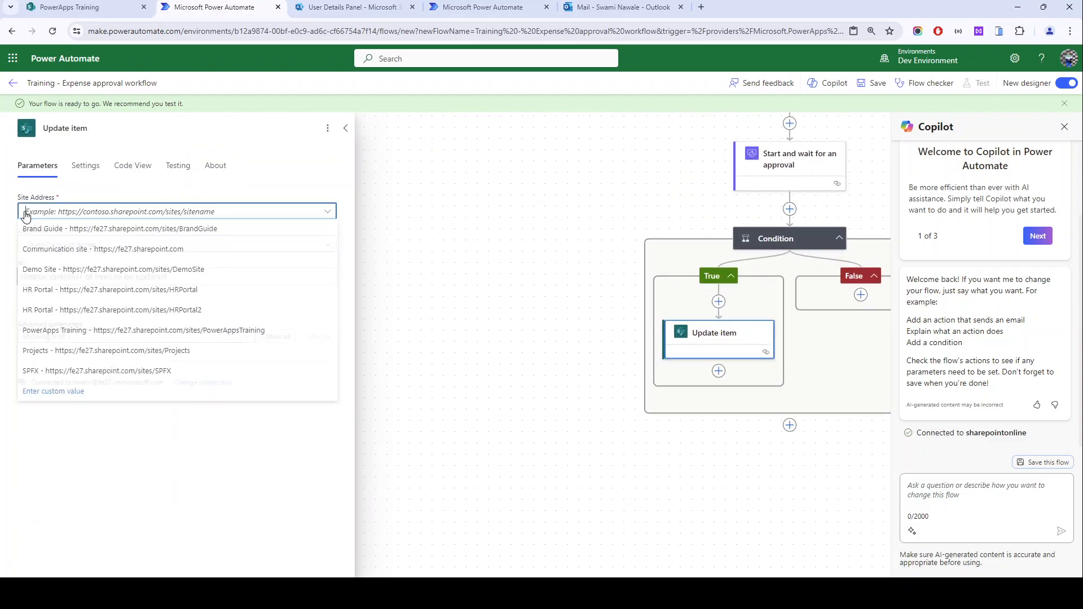
pyautogui.click(56, 331)
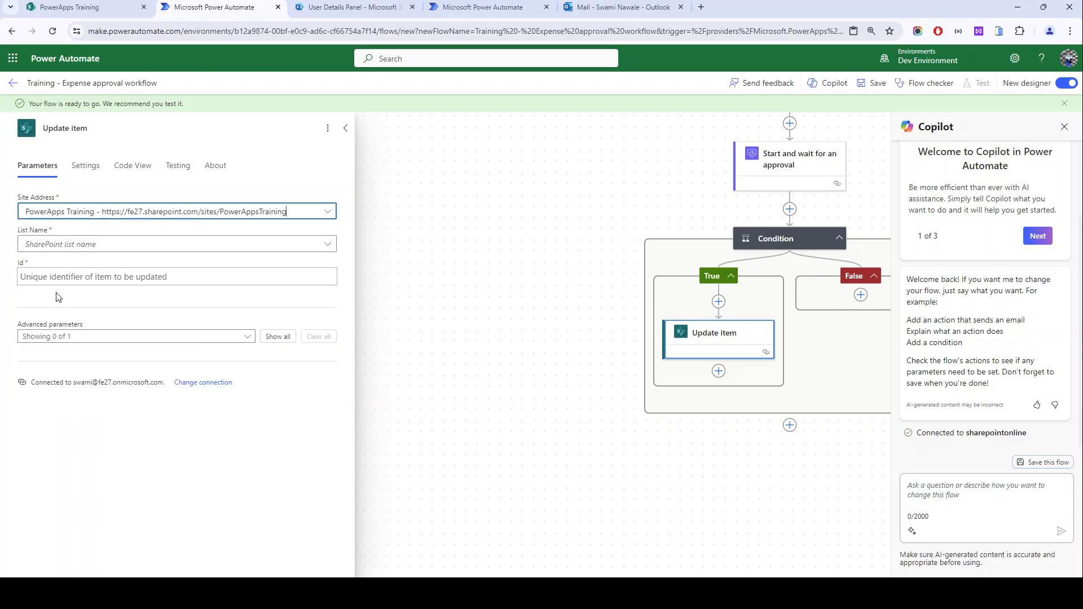
pyautogui.click(53, 244)
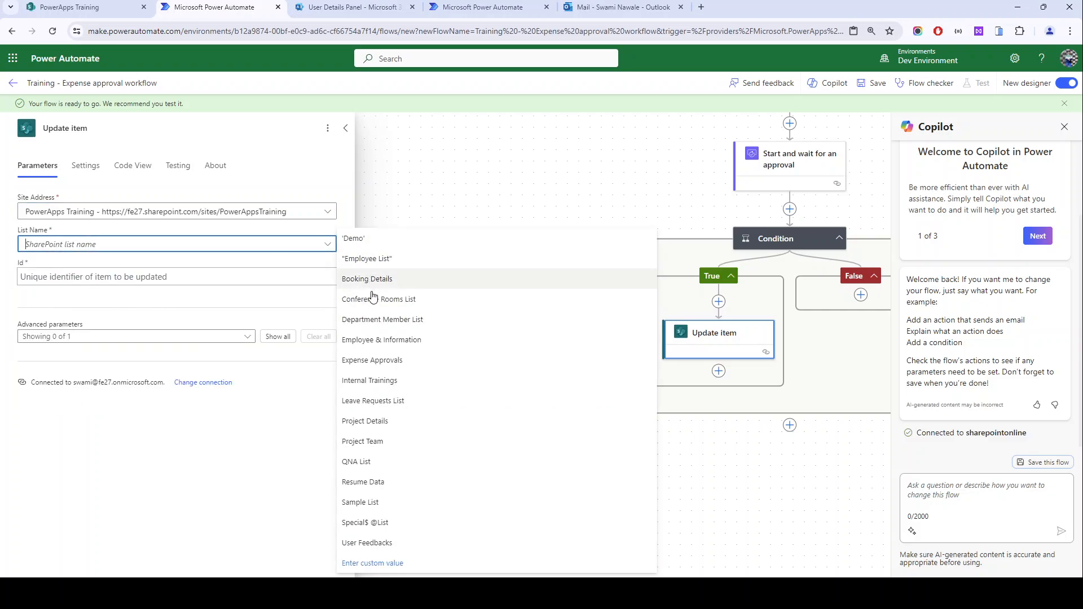
pyautogui.click(371, 362)
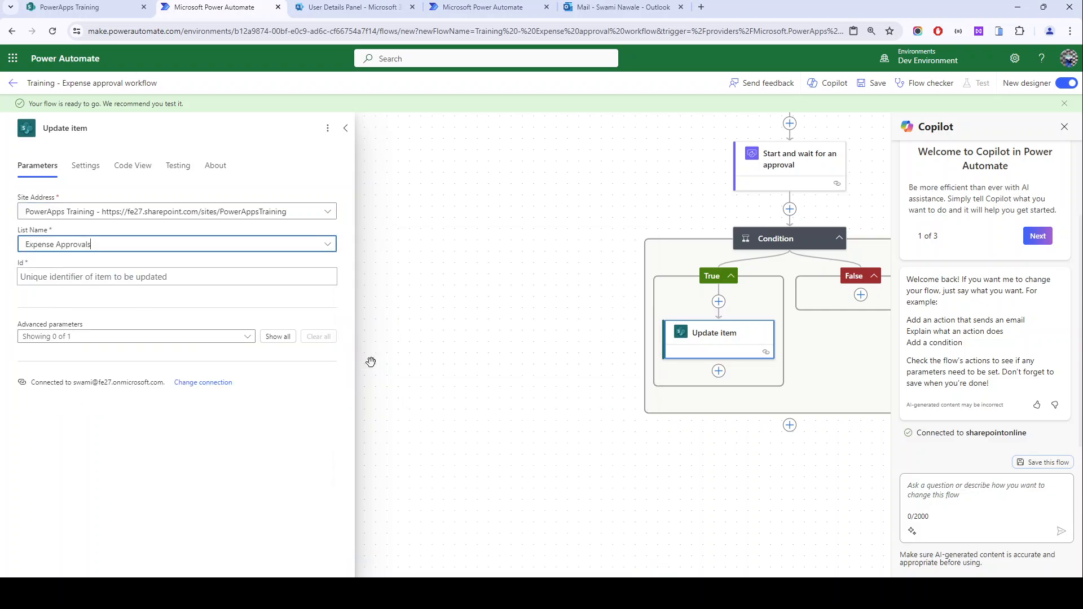
# - Set the Id of the item to update to the ID dynamic content from "When an item is created"
pyautogui.click(53, 275)
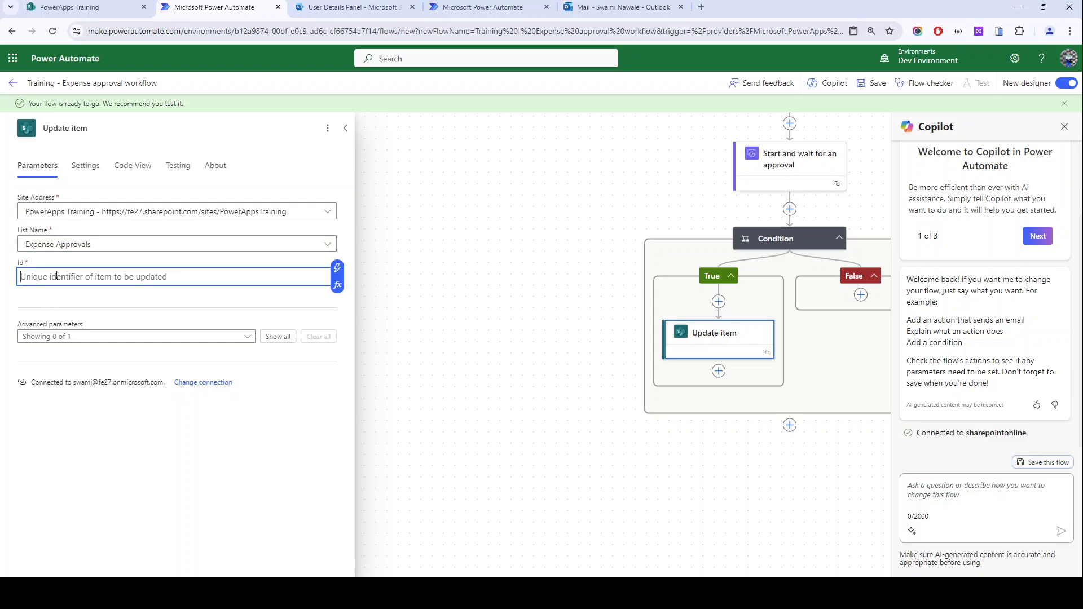
pyautogui.click(338, 271)
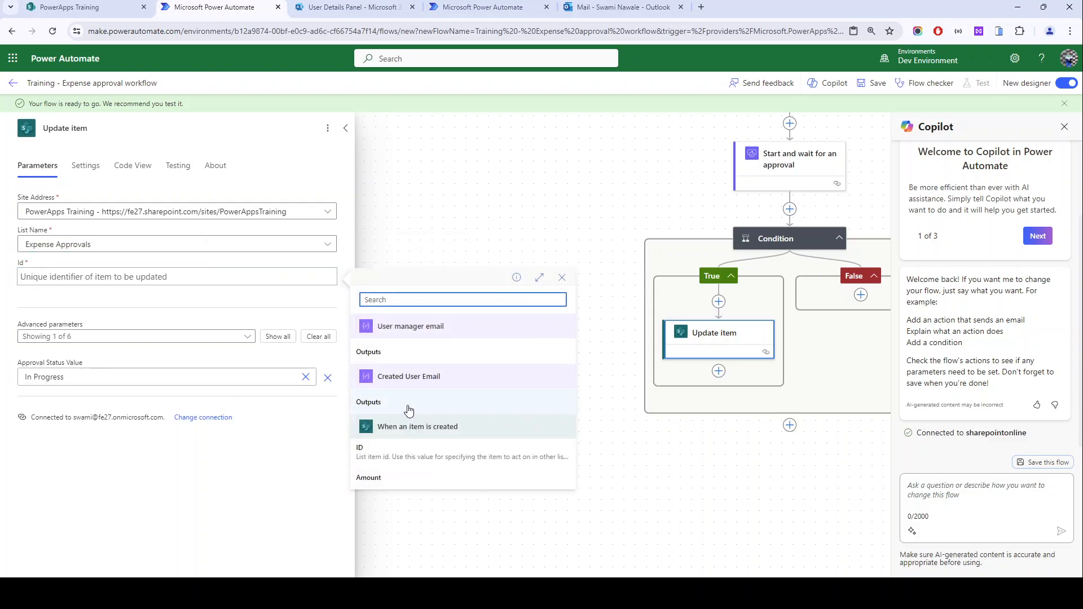
pyautogui.scroll(3, 755, 273)
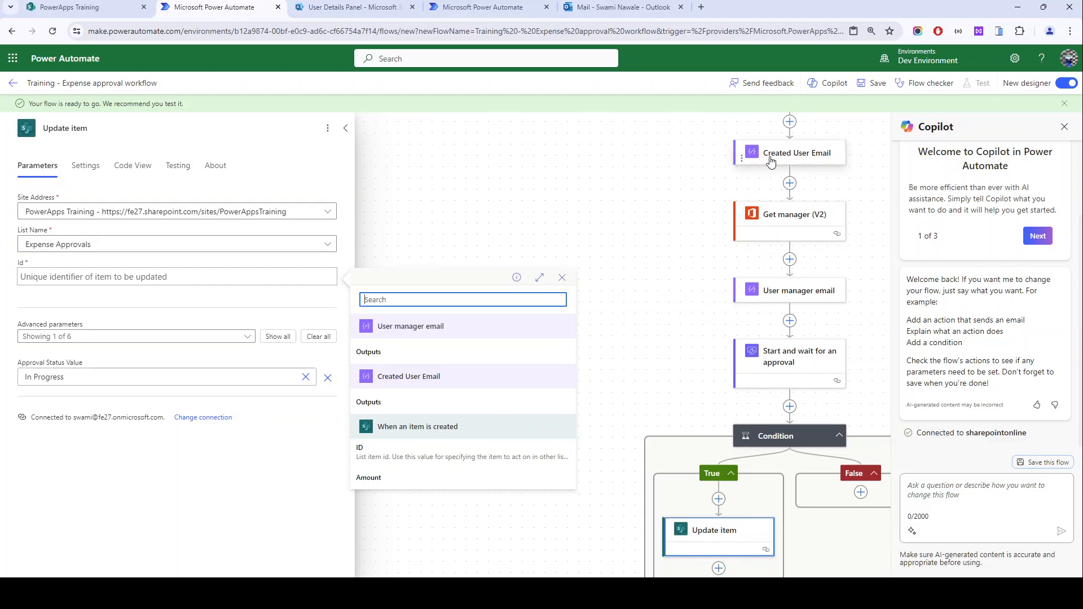
pyautogui.click(408, 451)
pyautogui.scroll(-2, 471, 449)
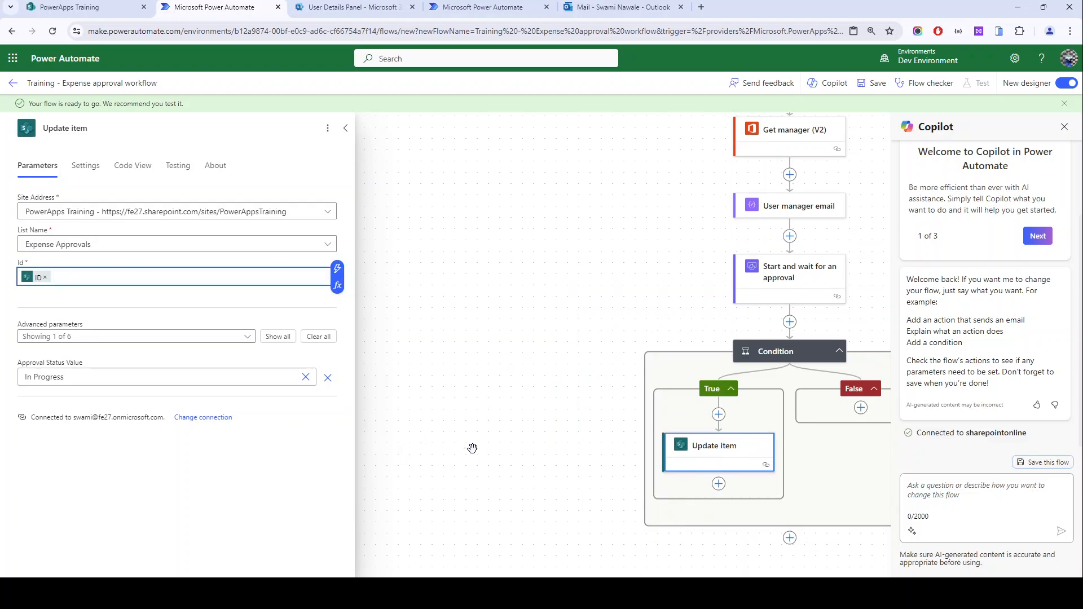
# - Show all advanced parameters of "Update item" and set its Title to the Title dynamic content from "When an item is created"
pyautogui.moveTo(580, 500); pyautogui.dragTo(365, 273)
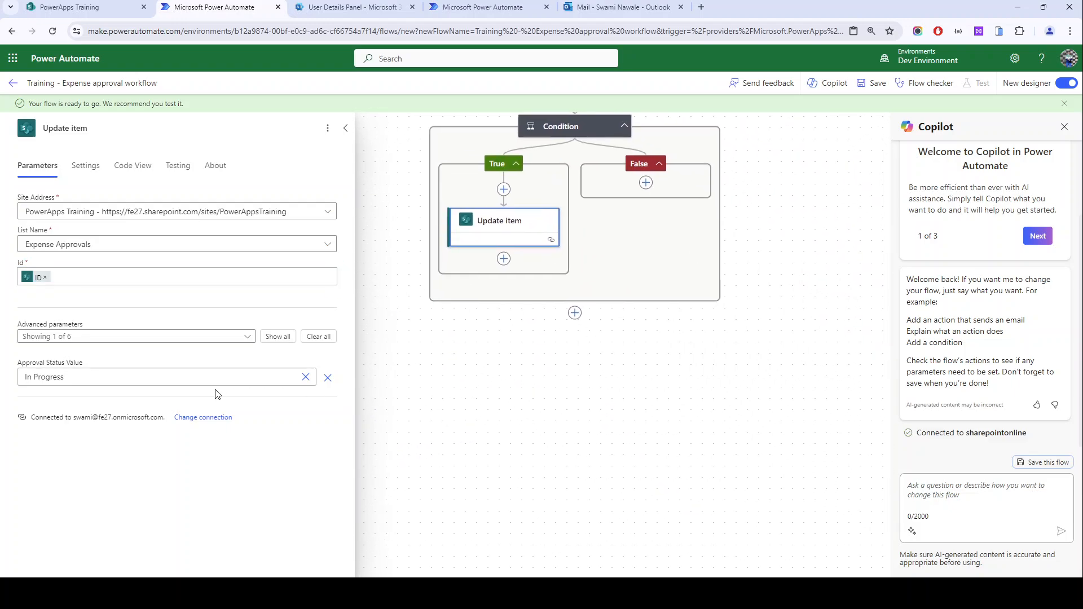
pyautogui.click(281, 337)
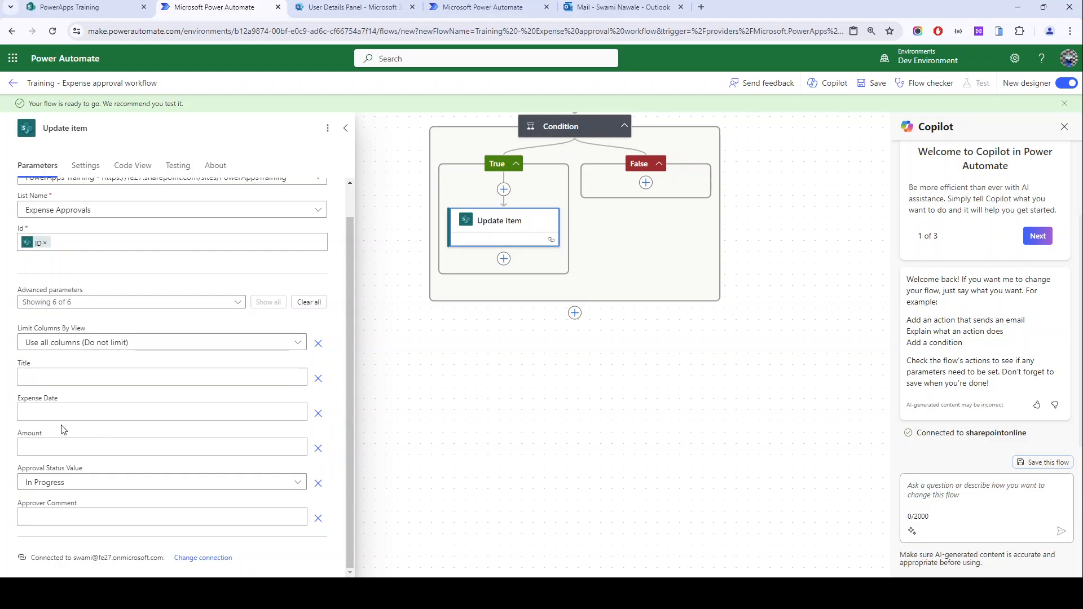
pyautogui.click(50, 378)
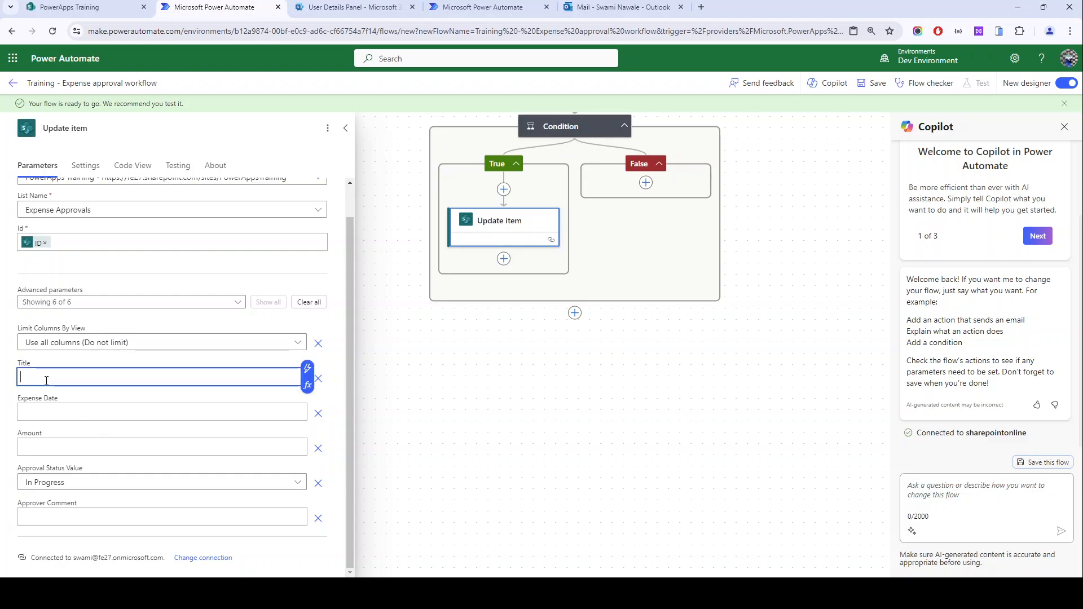
pyautogui.click(303, 369)
pyautogui.scroll(-5, 392, 438)
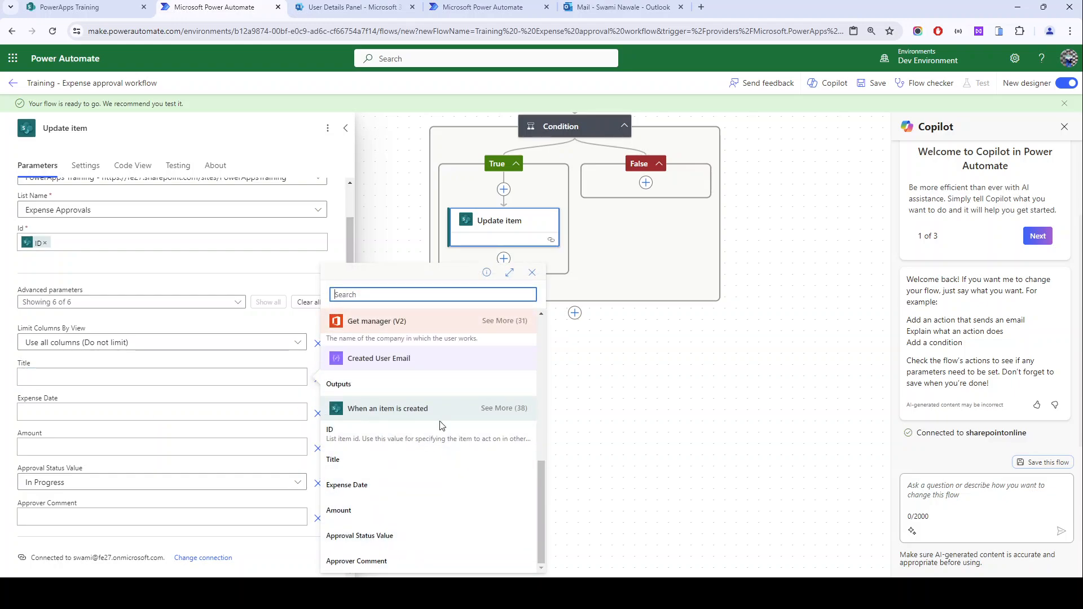
pyautogui.click(339, 460)
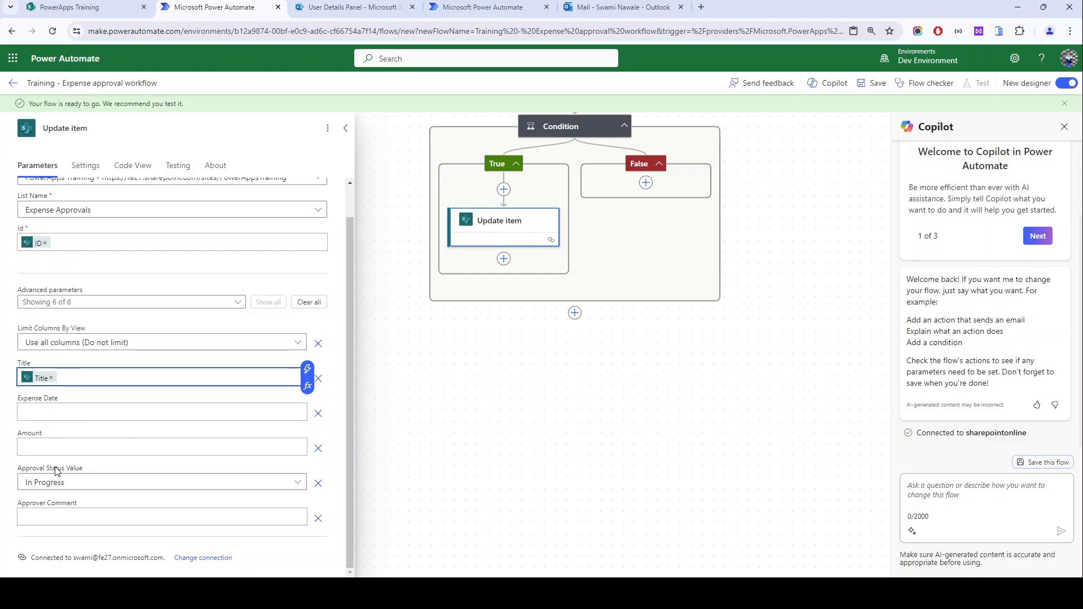
# - Set the Approval Status Value of "Update item" to Approved and save the flow
pyautogui.scroll(2, 513, 169)
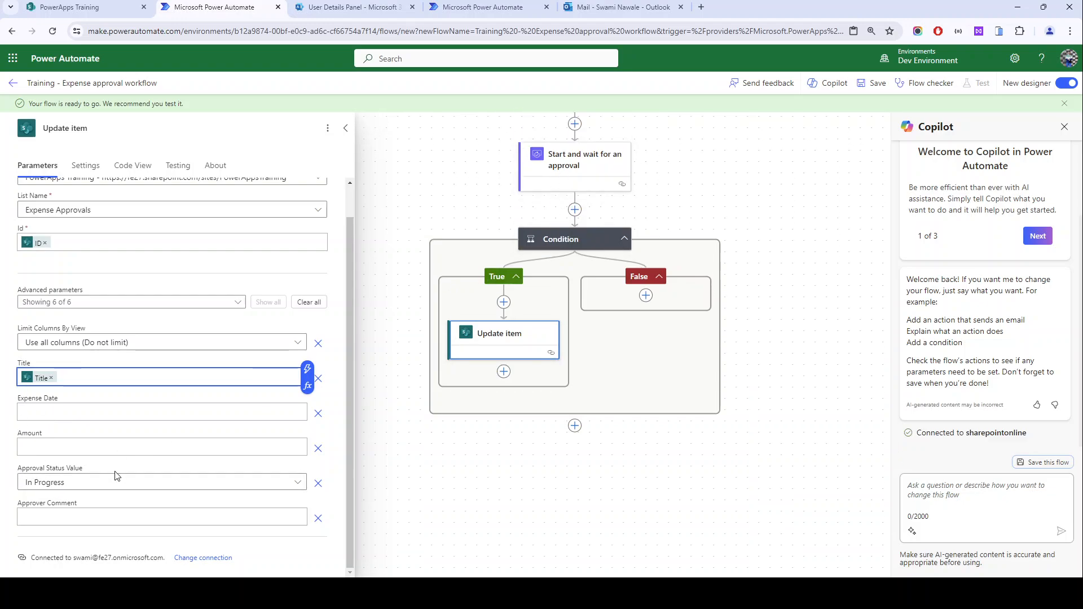
pyautogui.click(27, 482)
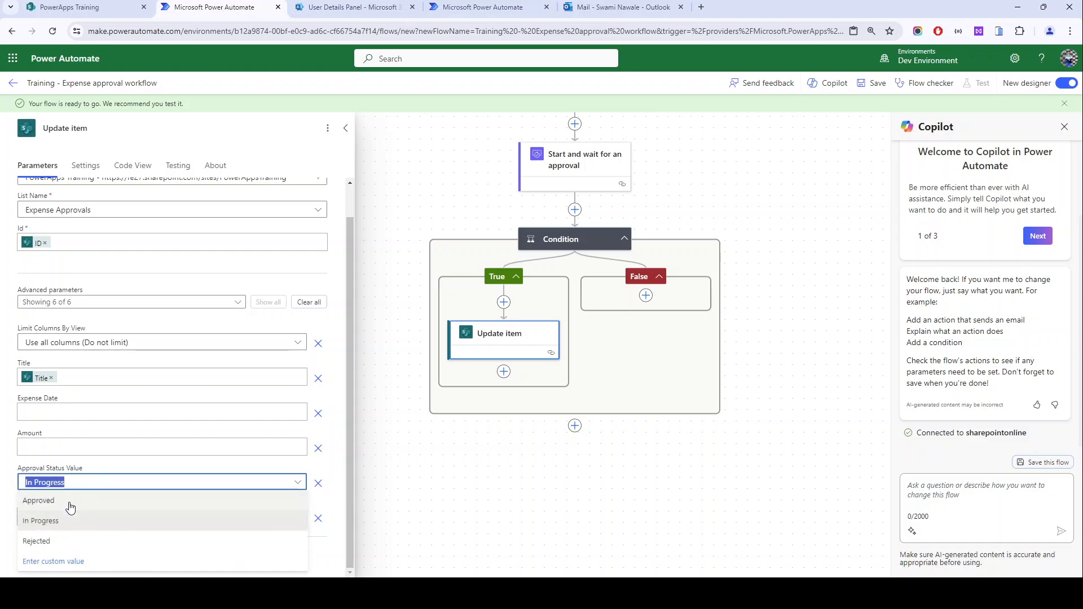
pyautogui.click(60, 506)
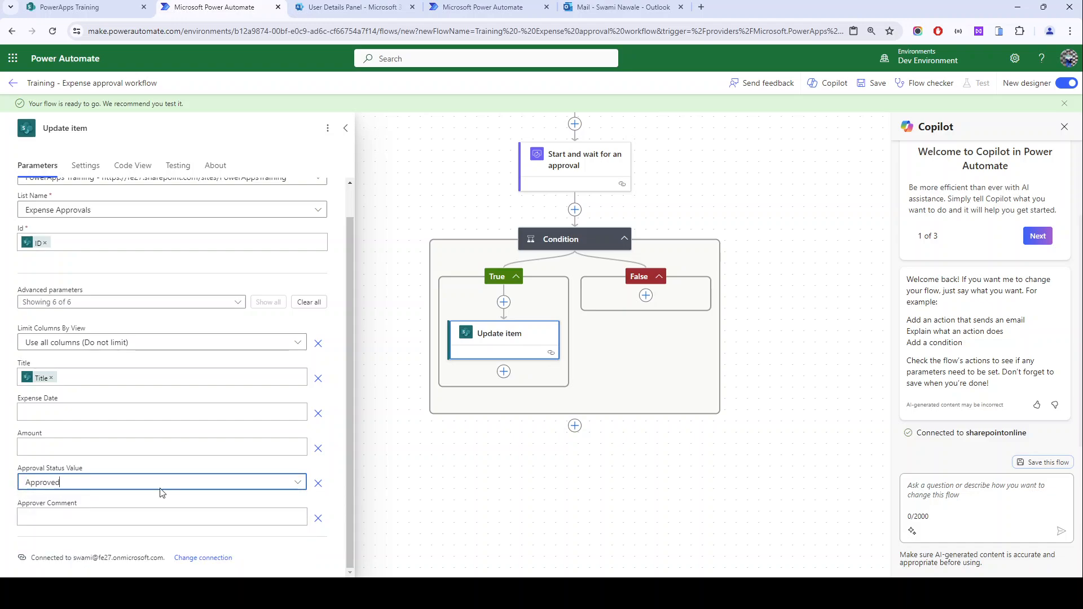
pyautogui.click(877, 87)
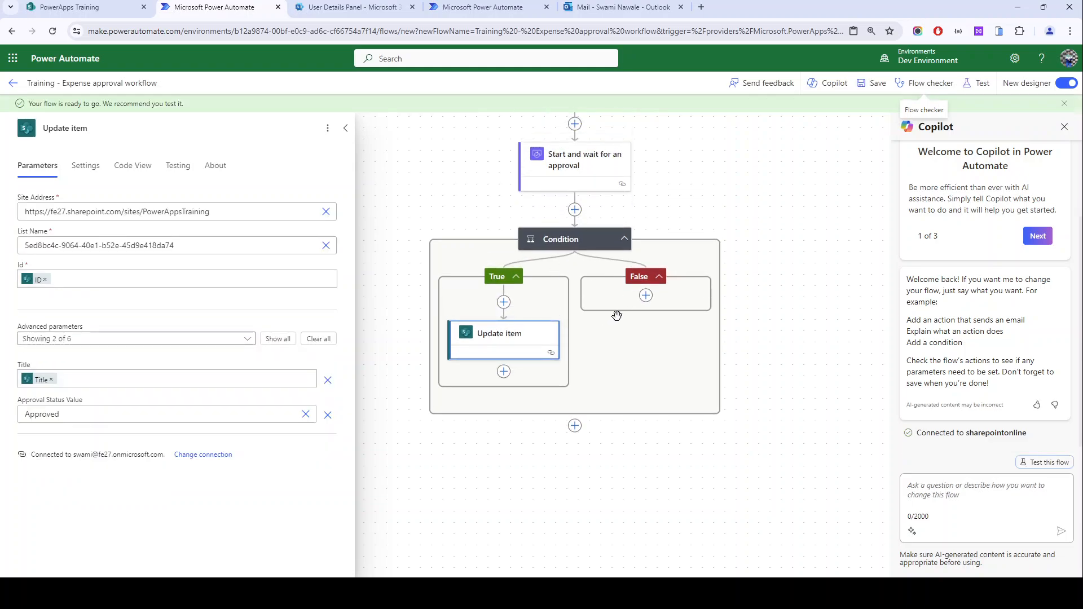
# - Copy "Update item" into the condition's False branch and set the copy's Approval Status Value to Rejected
pyautogui.rightClick(489, 347)
pyautogui.click(508, 371)
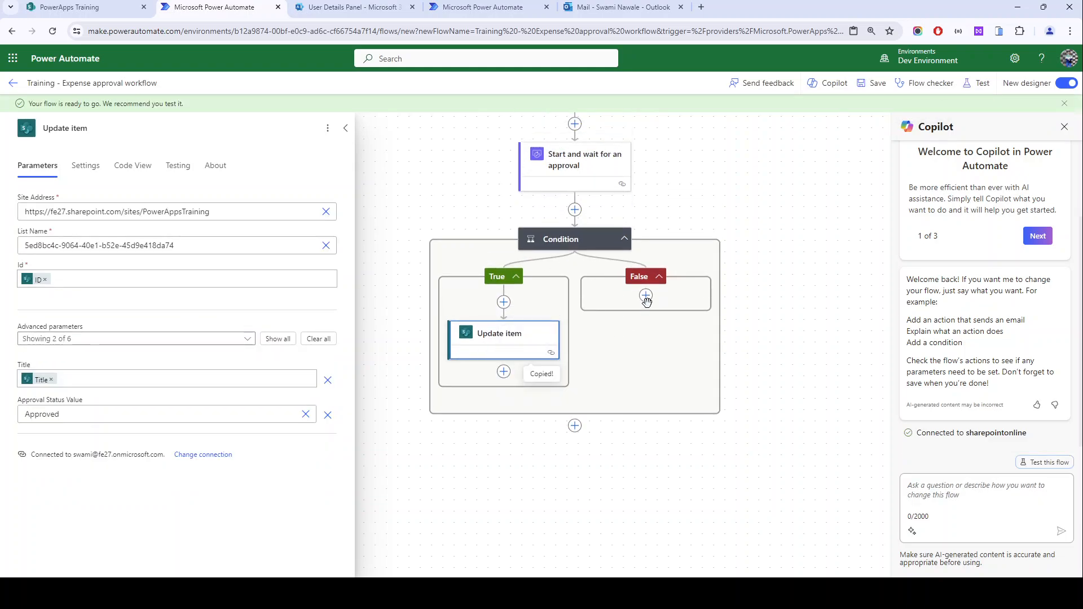
pyautogui.click(647, 303)
pyautogui.click(647, 296)
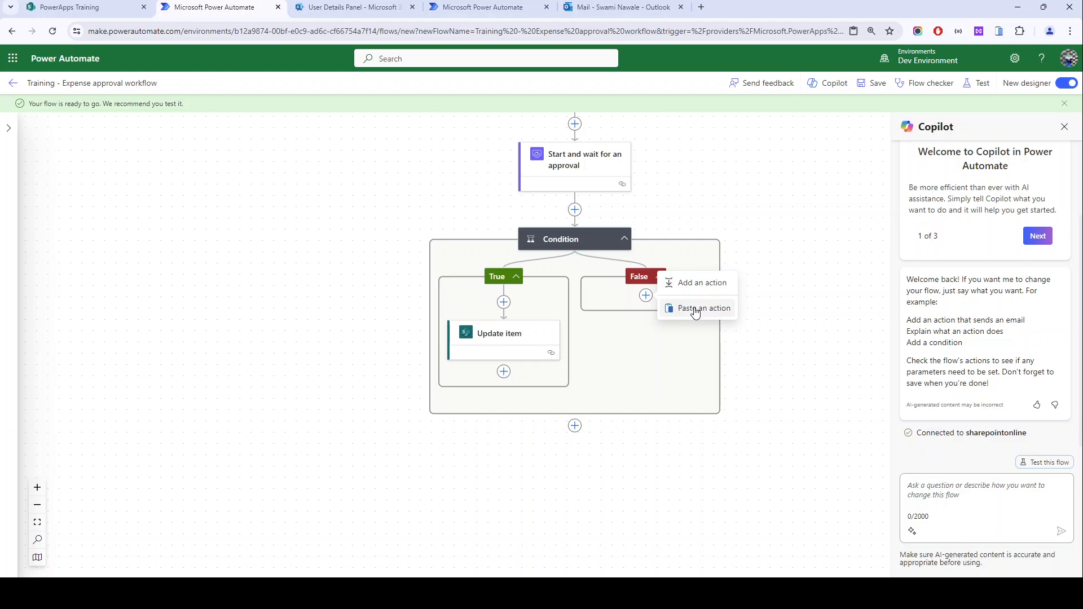
pyautogui.click(696, 311)
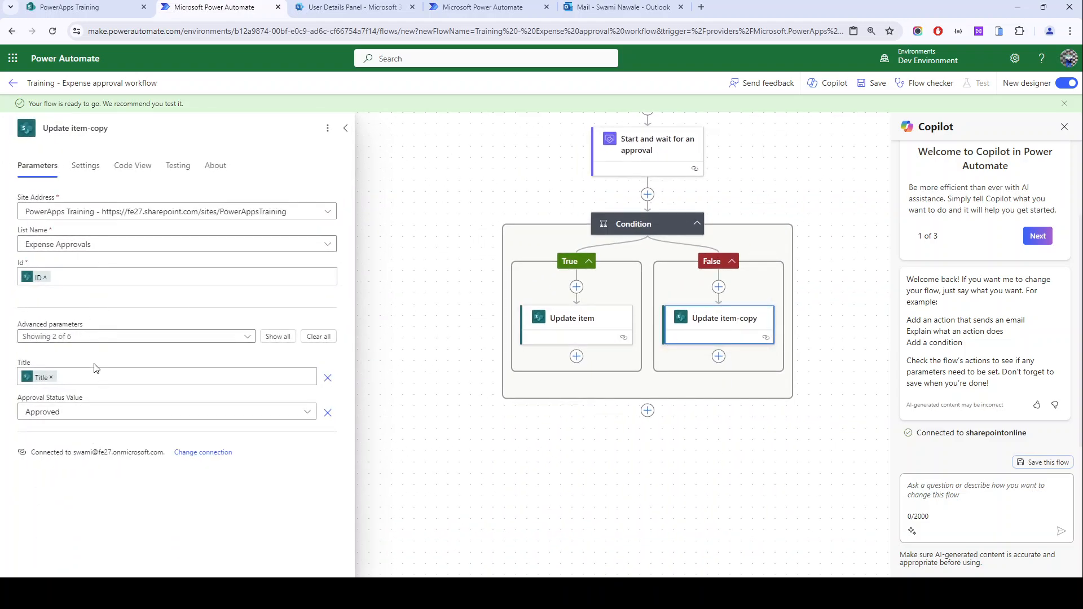
pyautogui.click(84, 412)
pyautogui.click(54, 483)
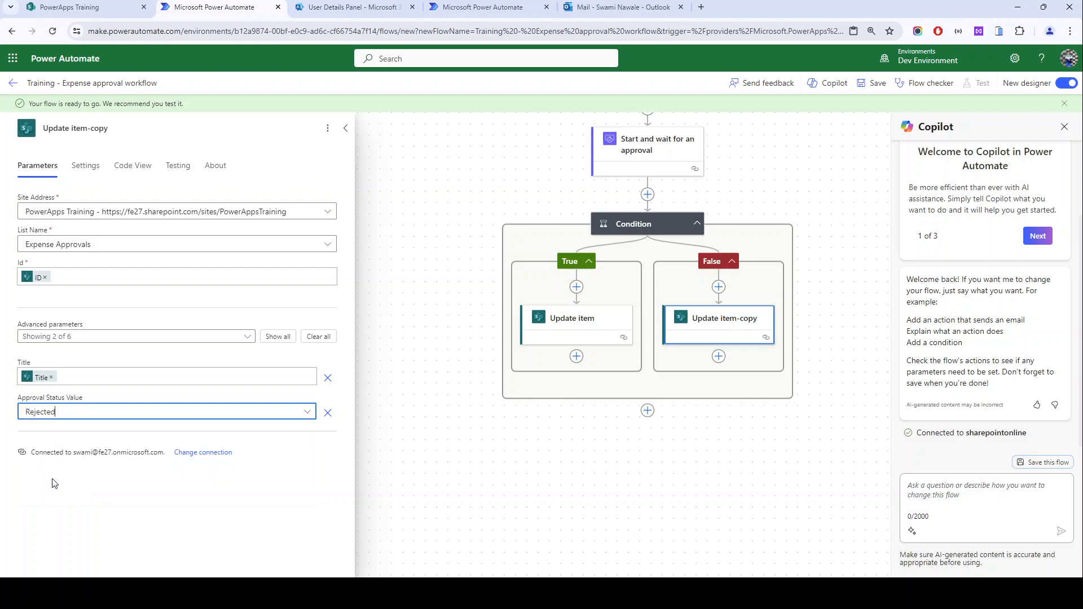
# - Rename the copied action in the False branch as "Update status to Rejected"
pyautogui.moveTo(90, 129); pyautogui.dragTo(264, 132)
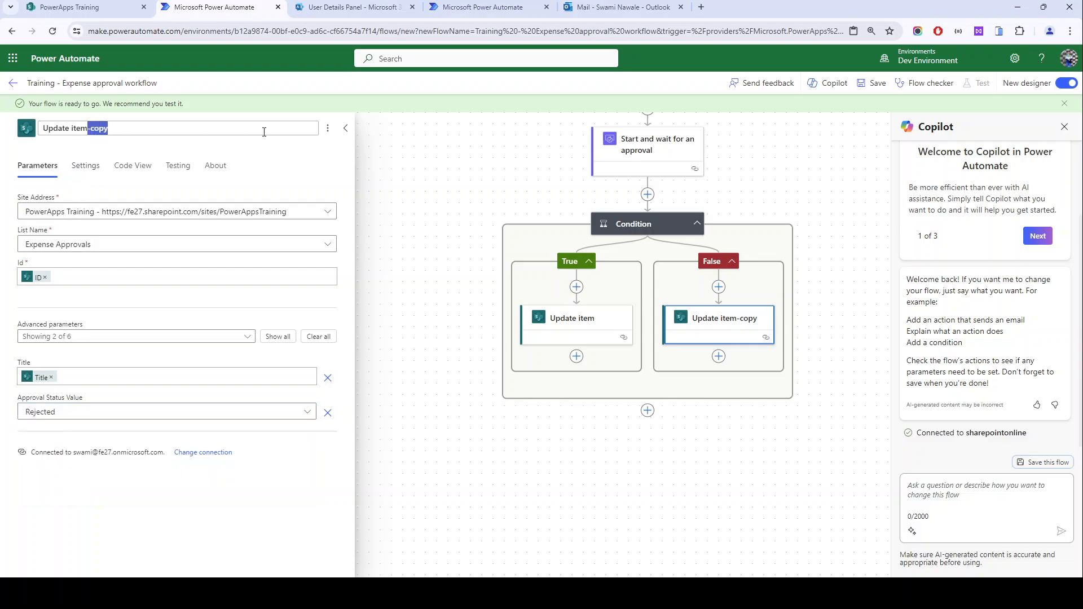
pyautogui.press('BackSpace')
pyautogui.press('BackSpace')
pyautogui.press('BackSpace')
pyautogui.press('BackSpace')
pyautogui.press('BackSpace')
pyautogui.write('status to Re')
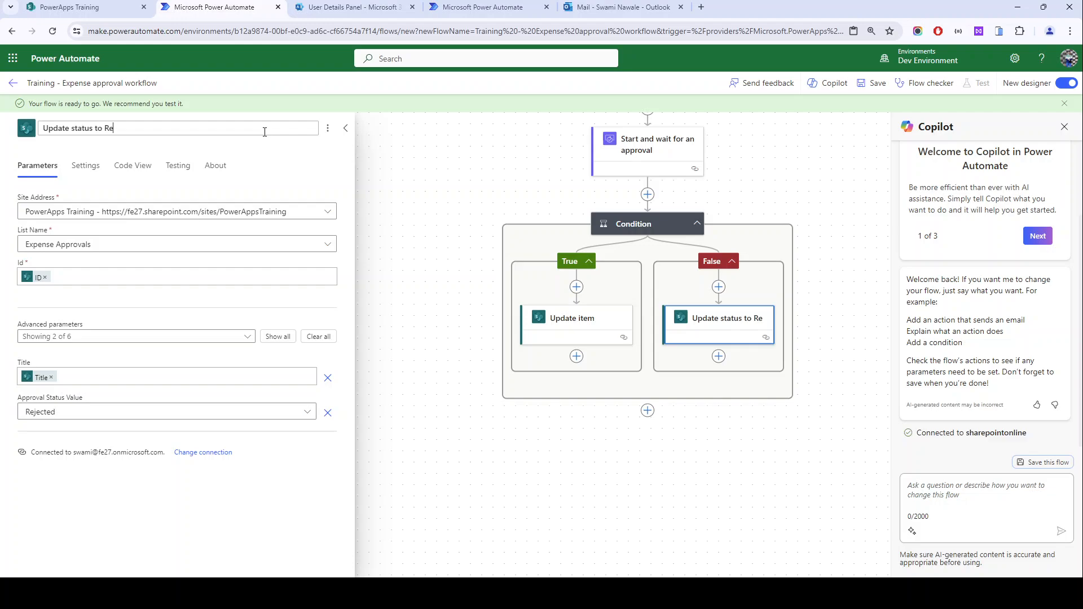
pyautogui.write('jected')
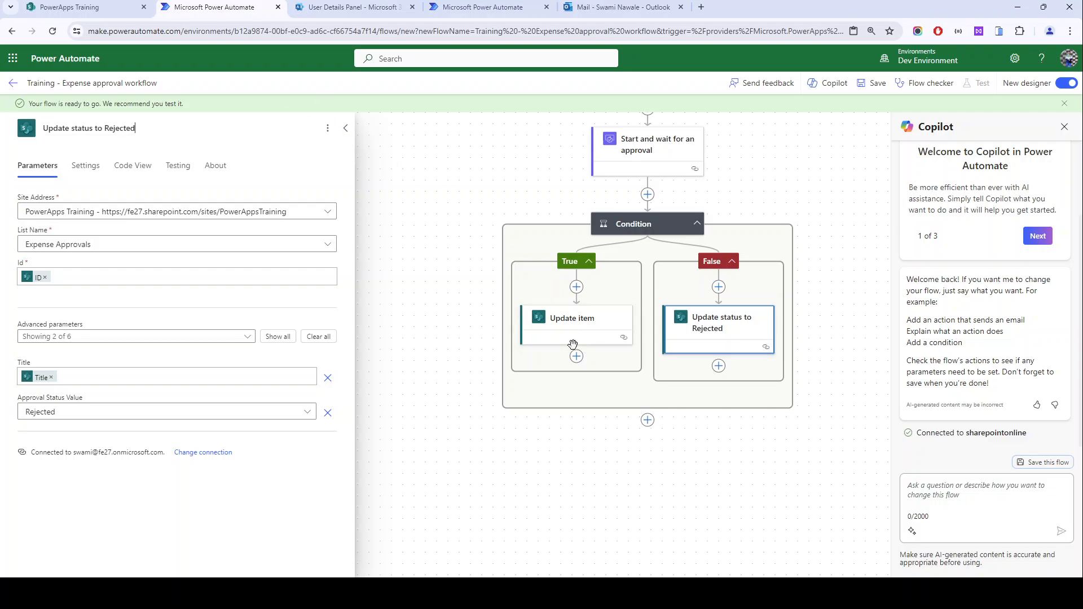
# - Rename the True branch's "Update item" action as "Update status to Approved" and save the flow
pyautogui.click(572, 338)
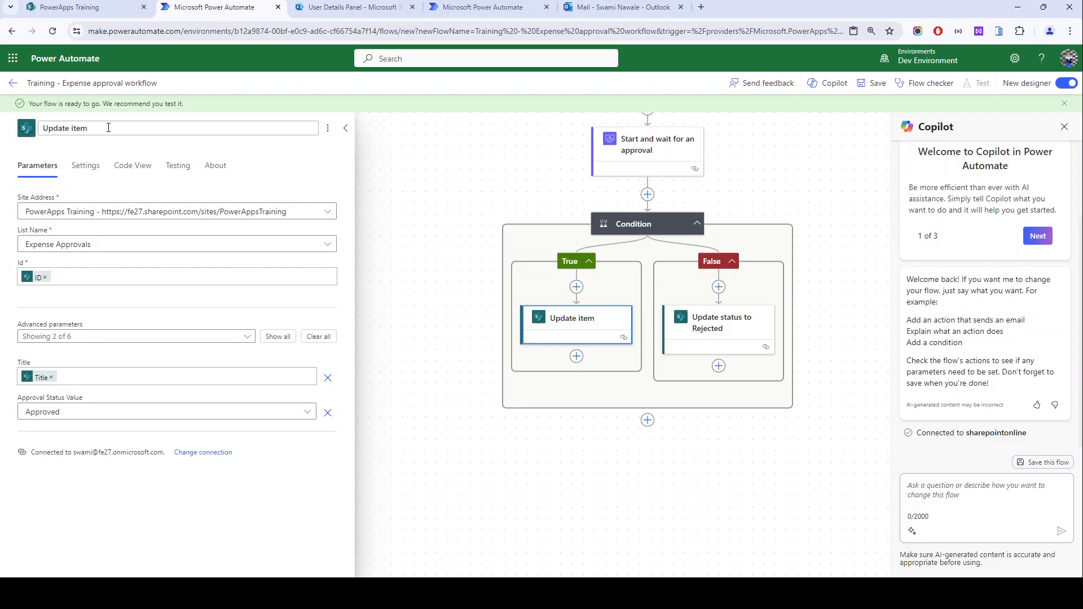
pyautogui.click(109, 128)
pyautogui.press('BackSpace')
pyautogui.press('BackSpace')
pyautogui.press('BackSpace')
pyautogui.press('BackSpace')
pyautogui.write('status to Approved')
pyautogui.click(366, 290)
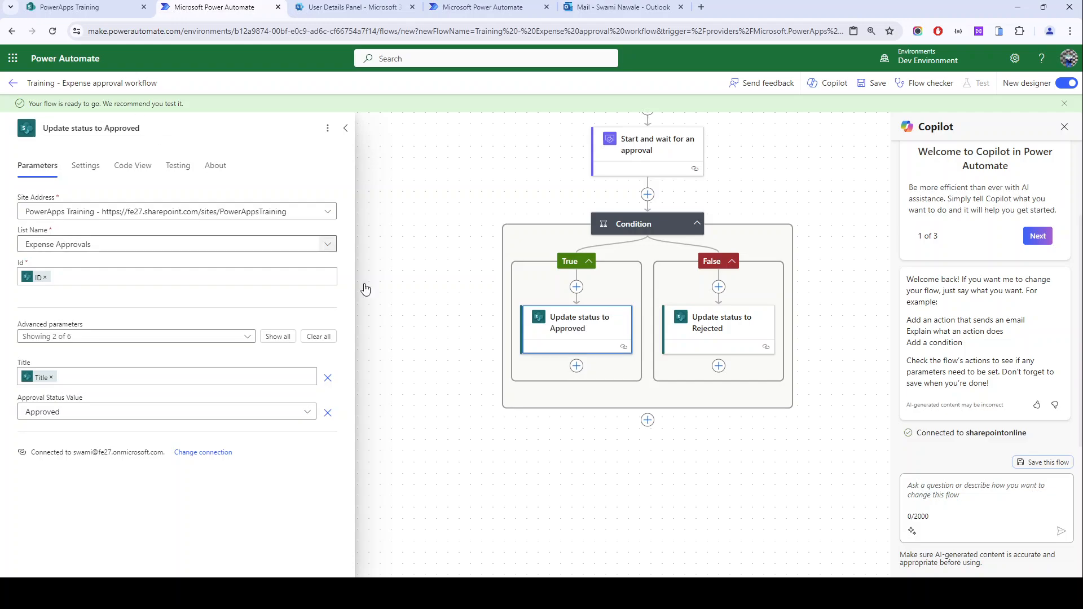
pyautogui.click(871, 83)
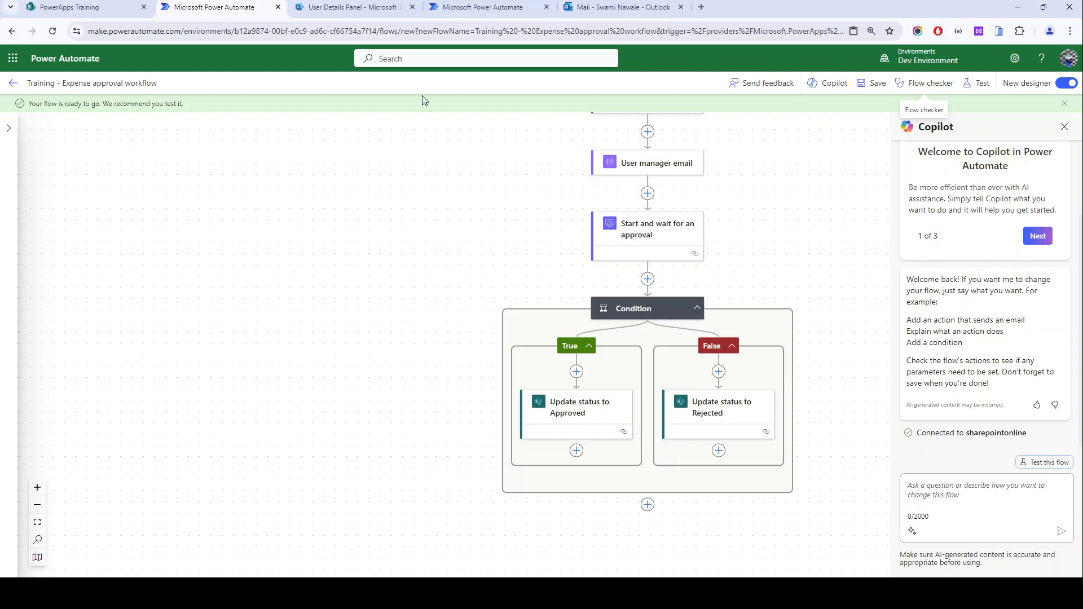
# - Start a manual test of the expense approval flow
pyautogui.click(978, 84)
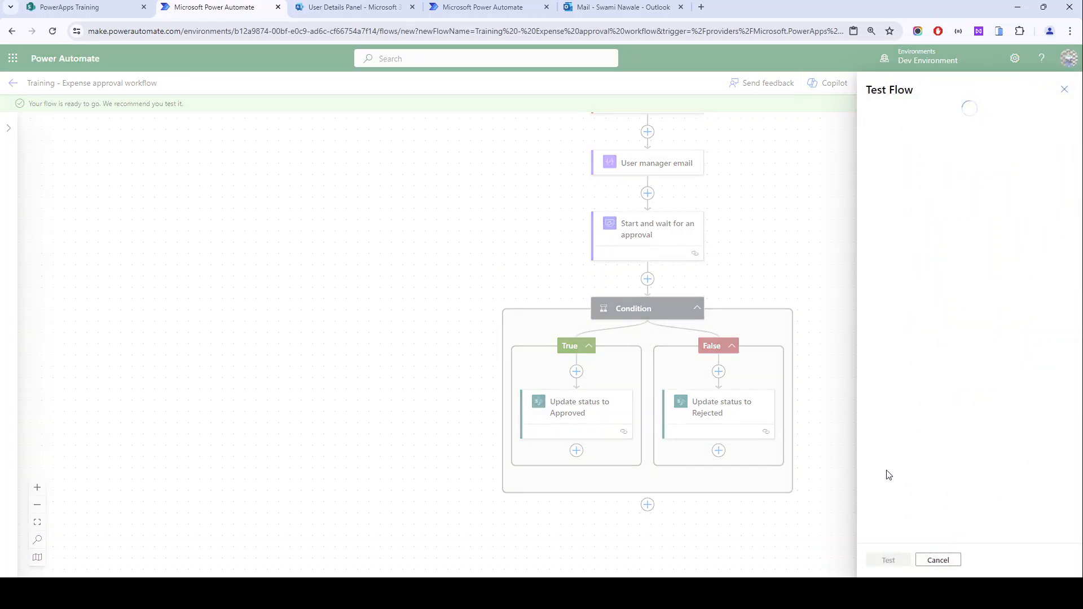
pyautogui.click(897, 119)
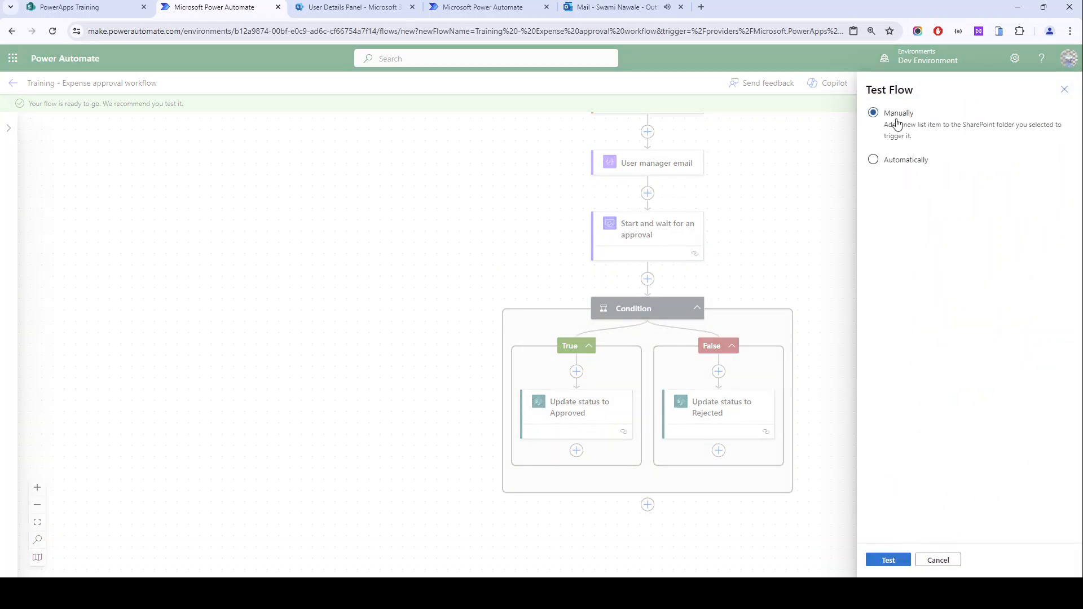
pyautogui.click(889, 560)
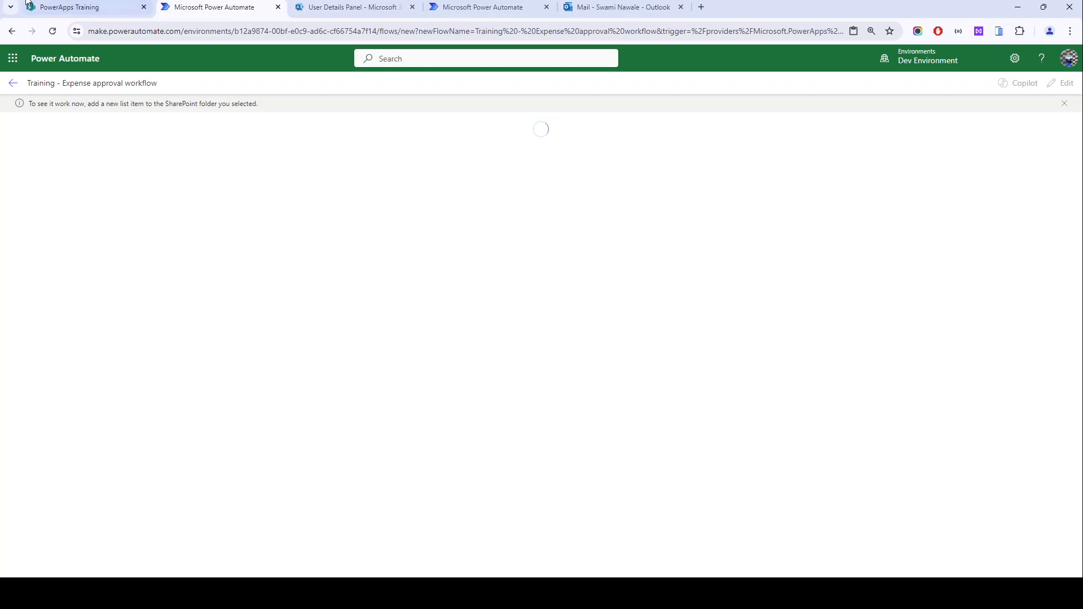
# - Add an Expense Approvals list item in SharePoint titled "Medical Expese", with expense date 7/10/2024 and amount 1200, and save it
pyautogui.click(69, 6)
pyautogui.click(85, 132)
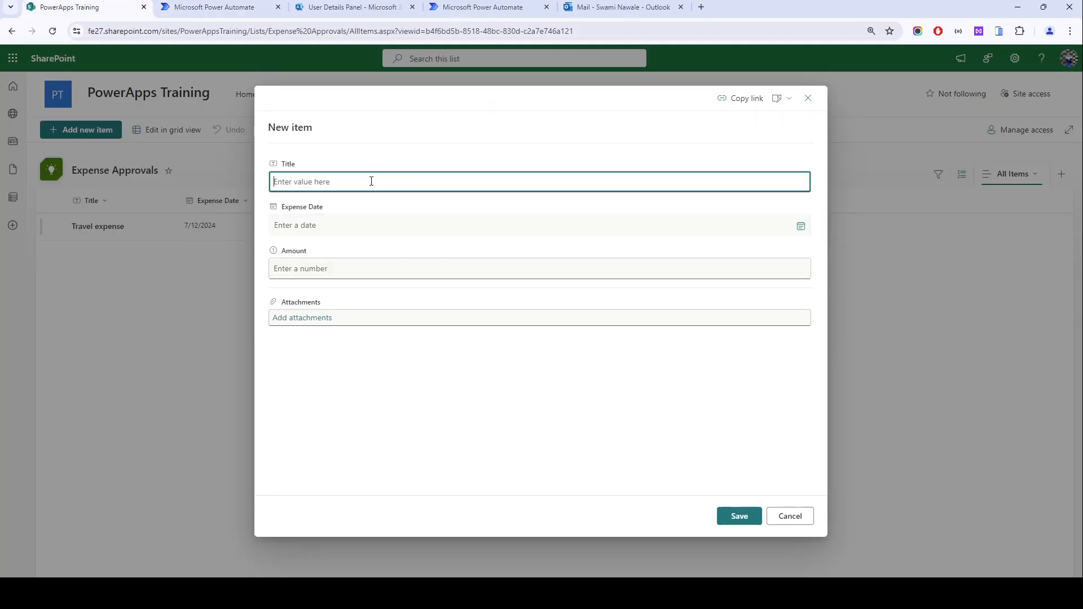
pyautogui.write('Medical Expese')
pyautogui.press('Tab')
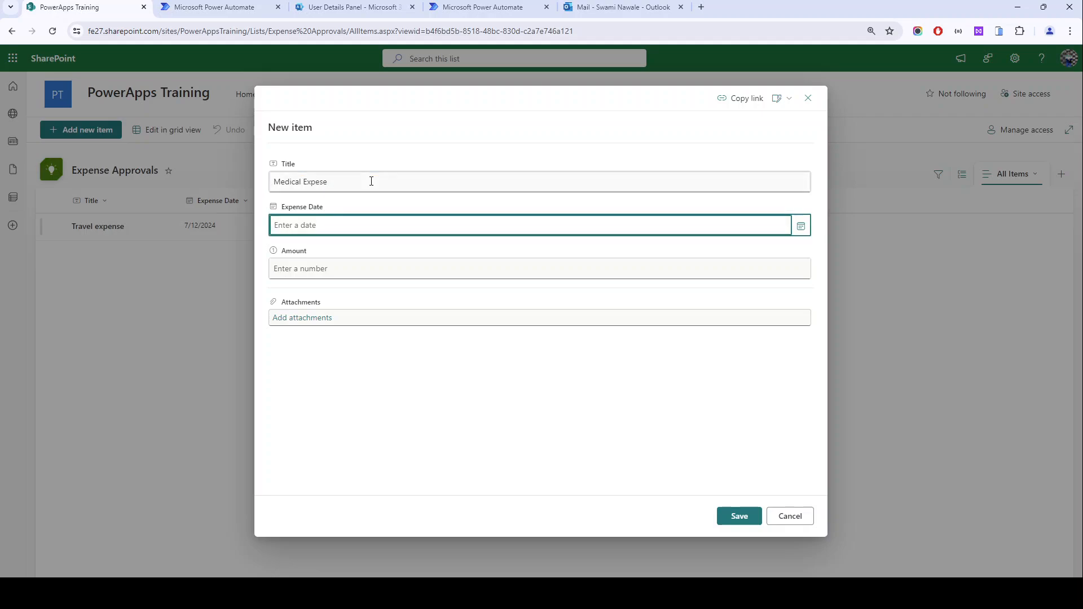
pyautogui.click(801, 225)
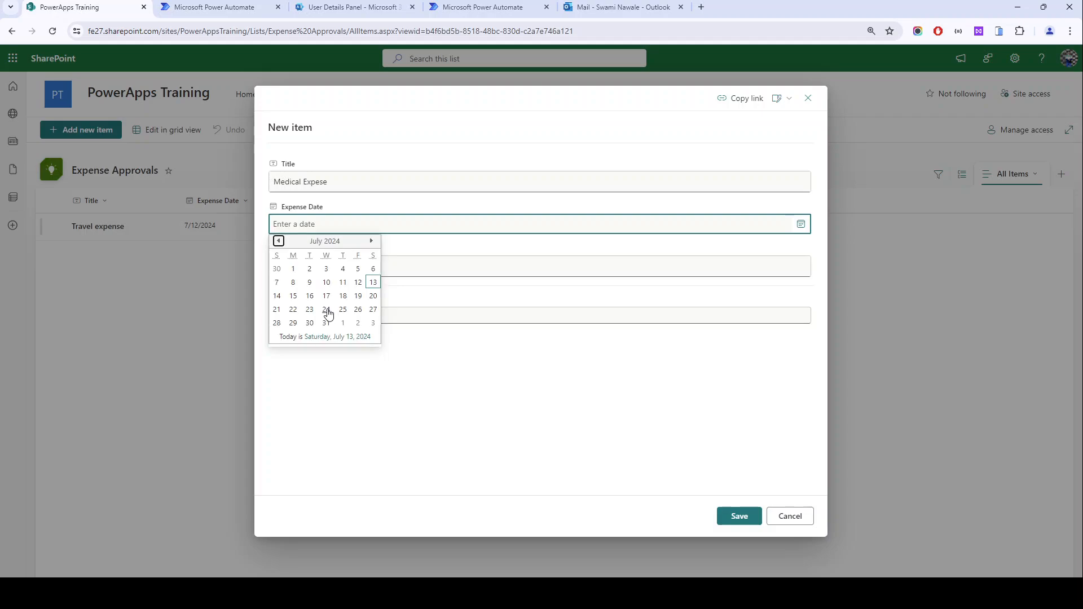
pyautogui.click(328, 291)
pyautogui.click(332, 268)
pyautogui.write('1200')
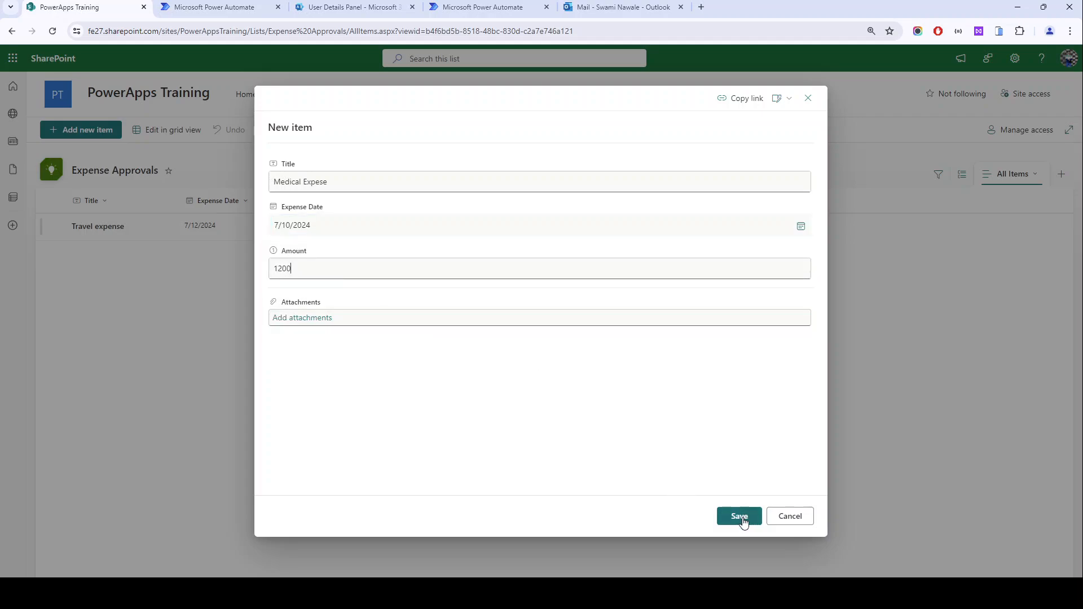
pyautogui.click(740, 516)
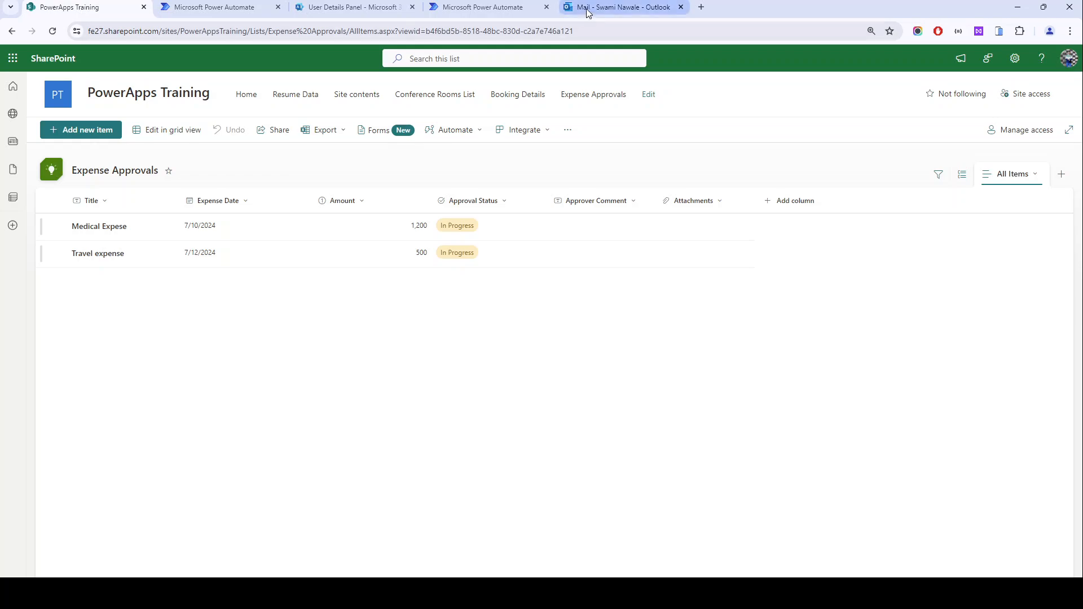
# - Check the Outlook inbox and refresh the flow's 28-day run history to look for the test run
pyautogui.moveTo(584, 10); pyautogui.dragTo(61, 3)
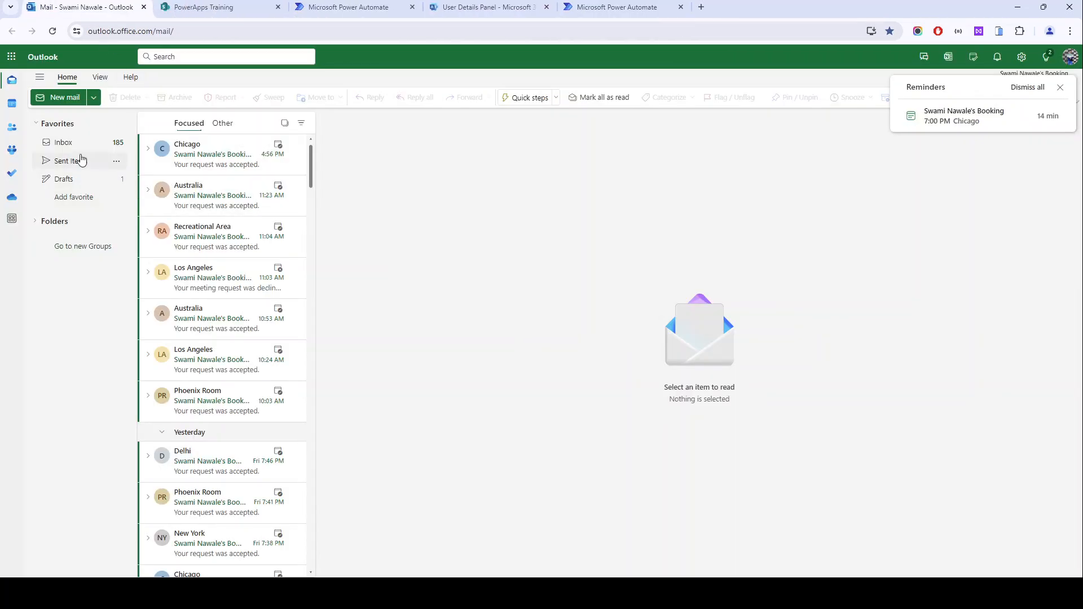
pyautogui.click(331, 9)
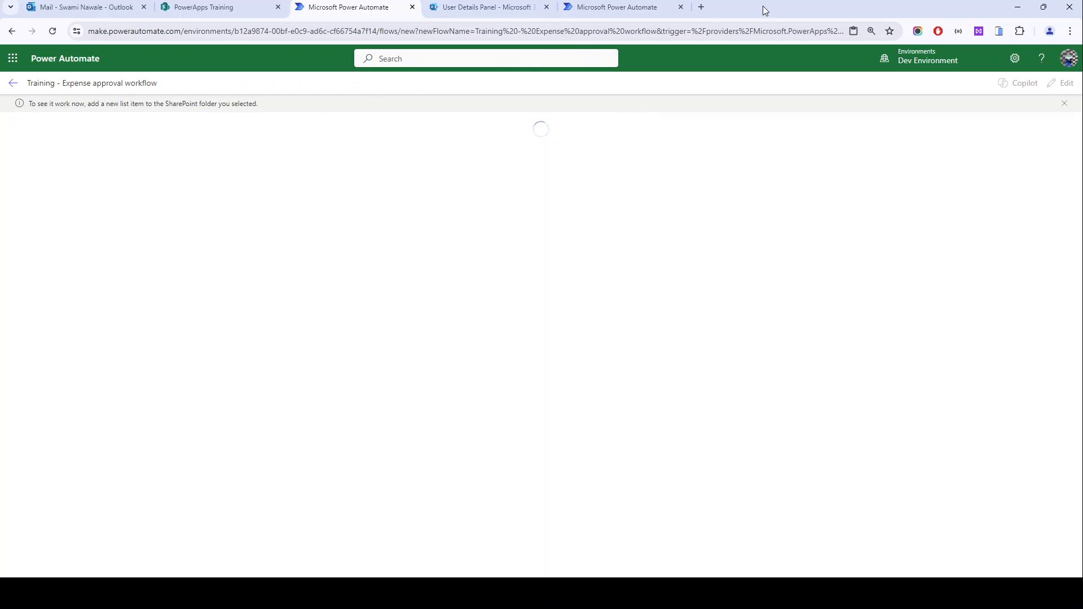
pyautogui.click(617, 8)
pyautogui.click(710, 368)
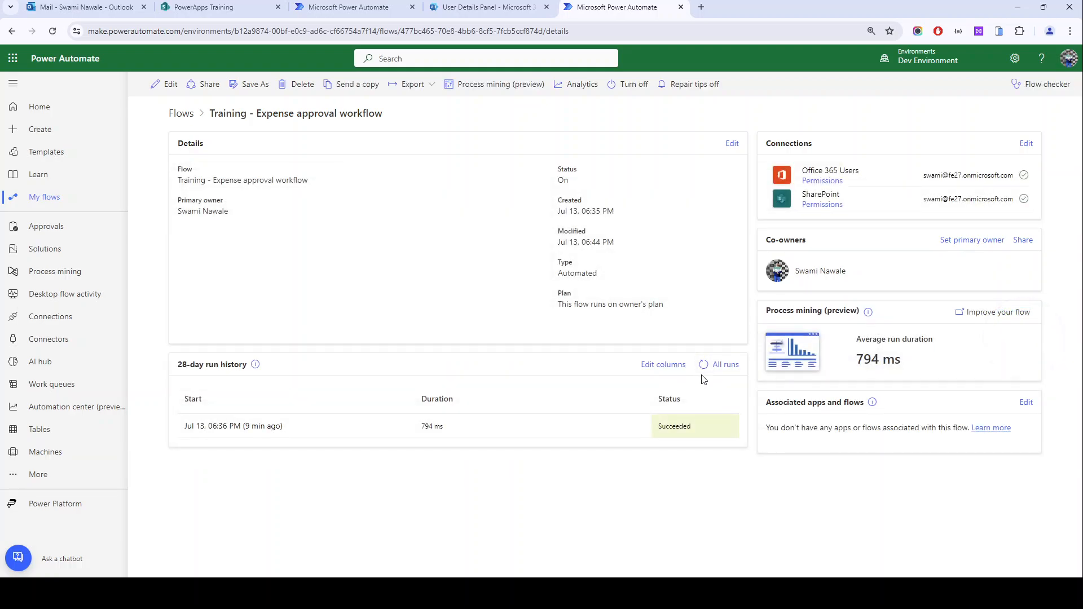
pyautogui.click(703, 372)
pyautogui.click(329, 9)
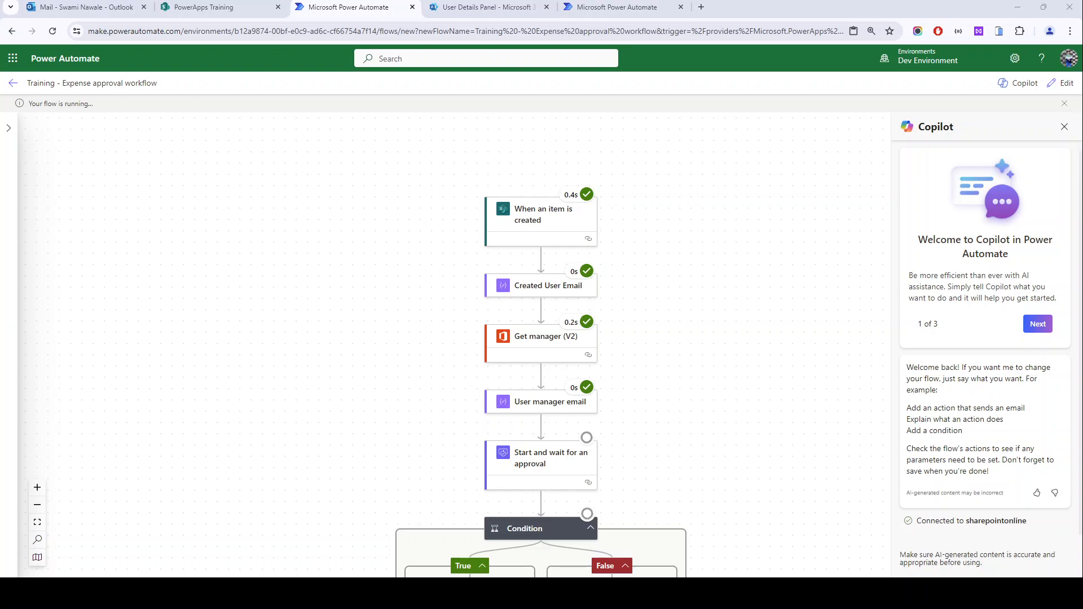
# - Open the running test from the flow's run history and review the progress of its actions
pyautogui.click(468, 4)
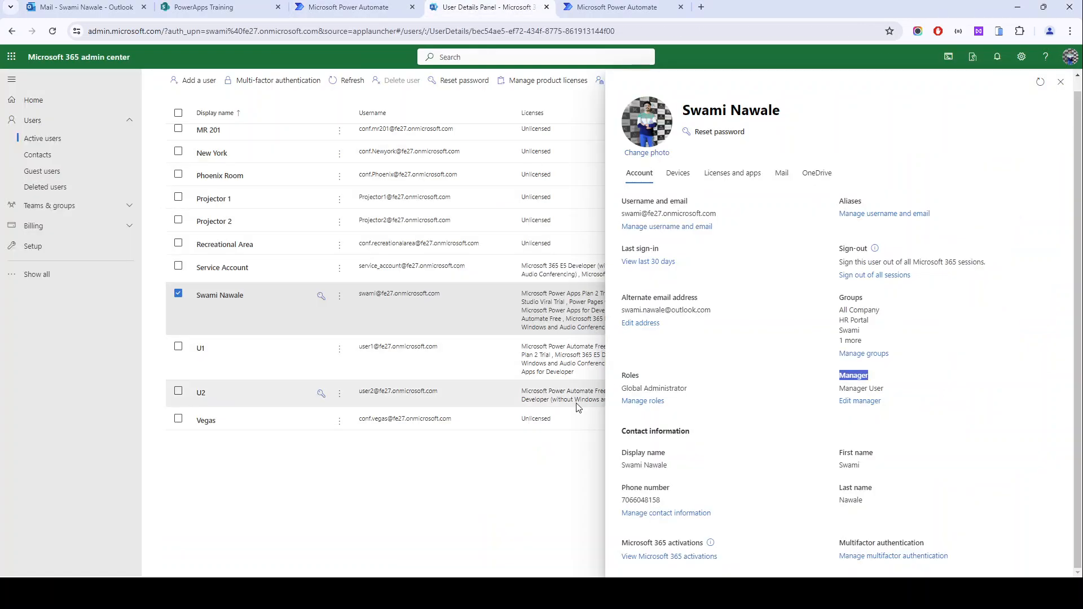
pyautogui.click(370, 3)
pyautogui.moveTo(606, 2); pyautogui.dragTo(474, 7)
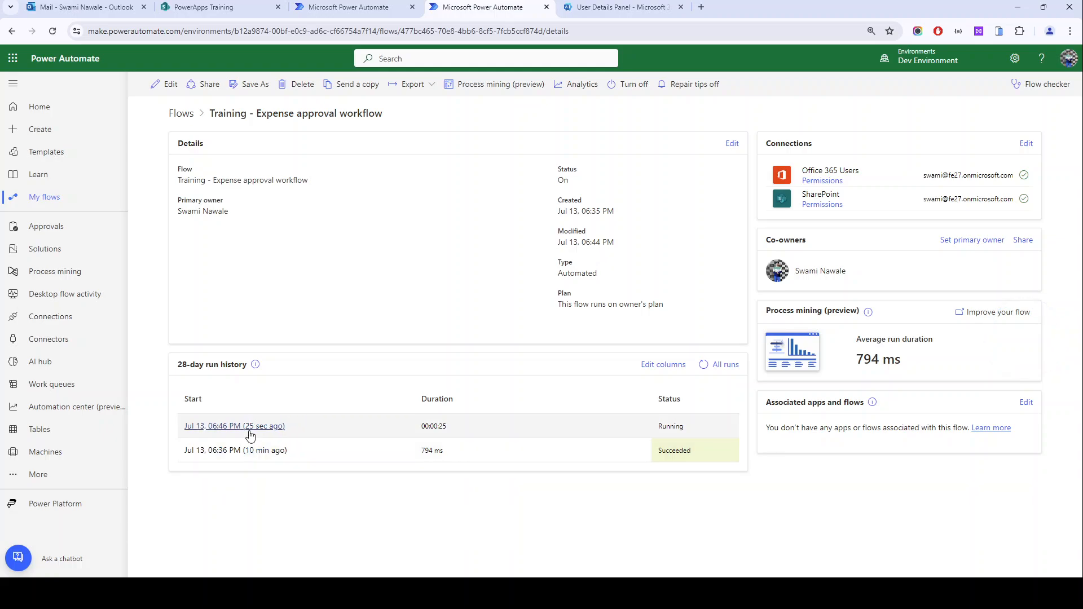
pyautogui.click(252, 434)
pyautogui.click(343, 10)
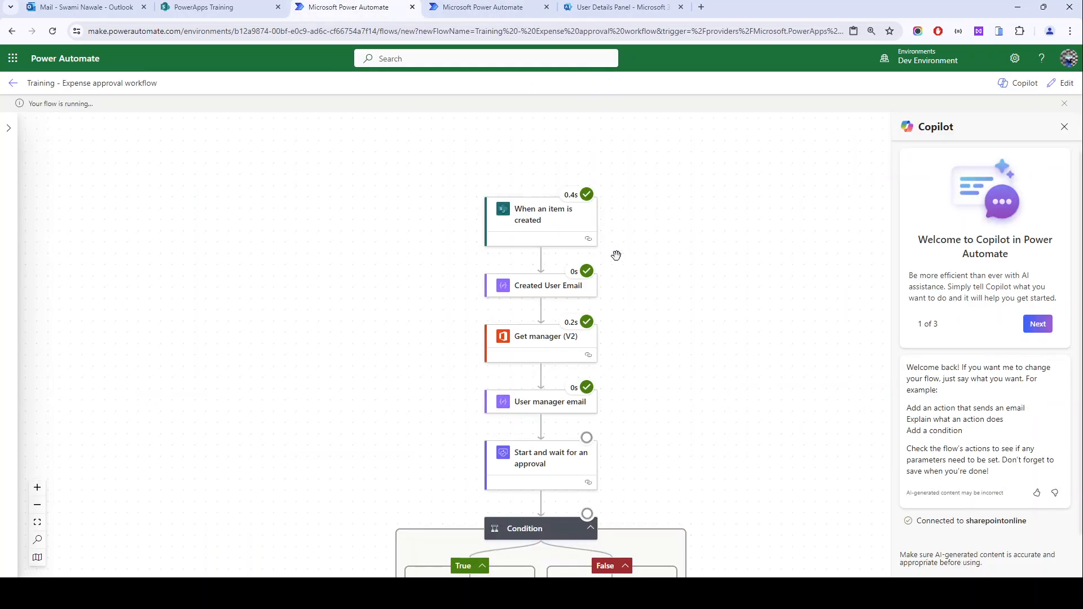
# - Return the flow to editing, and in the separate run view inspect the Created User Email, Get manager (V2) and User manager email results
pyautogui.click(1061, 83)
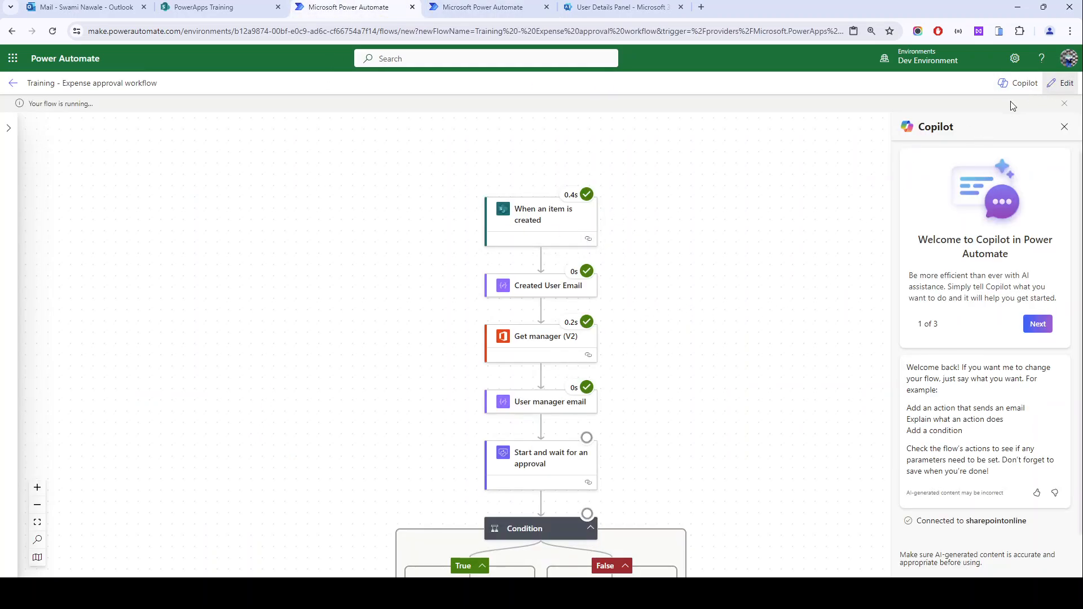
pyautogui.click(466, 12)
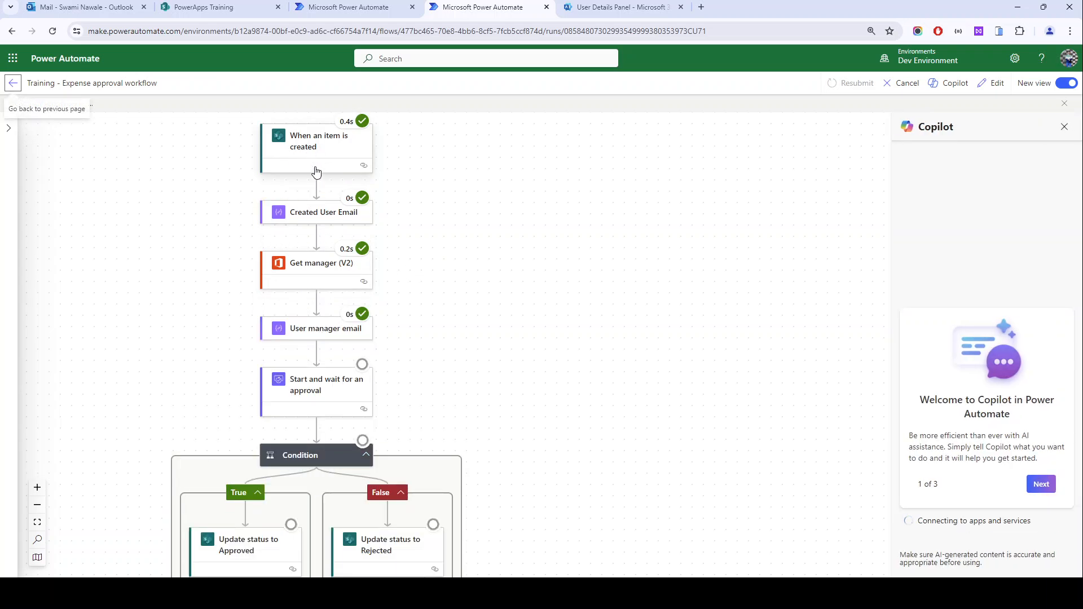
pyautogui.click(296, 219)
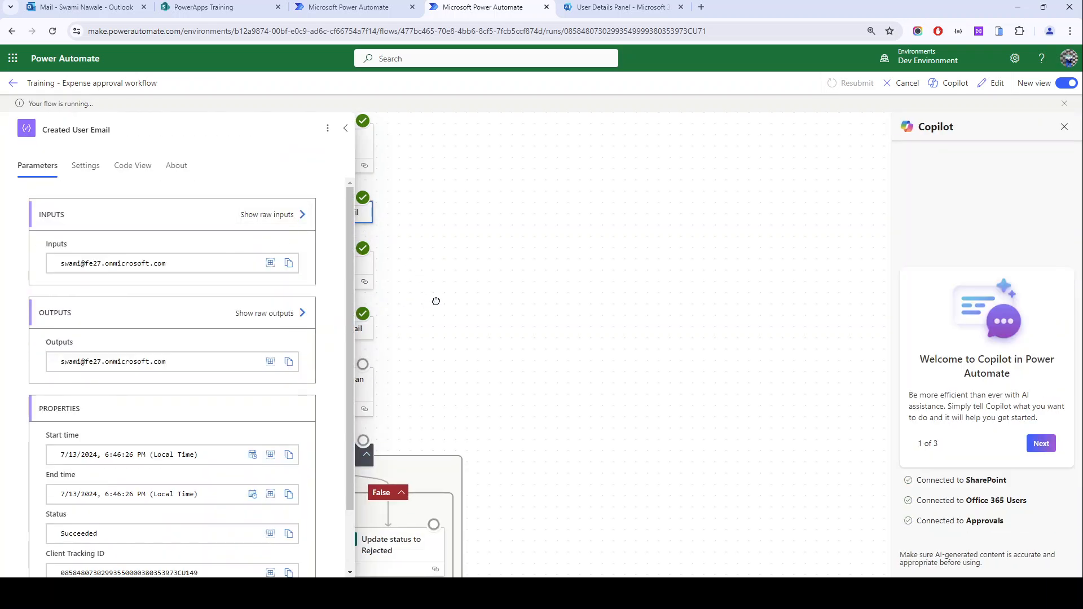
pyautogui.scroll(-2, 444, 273)
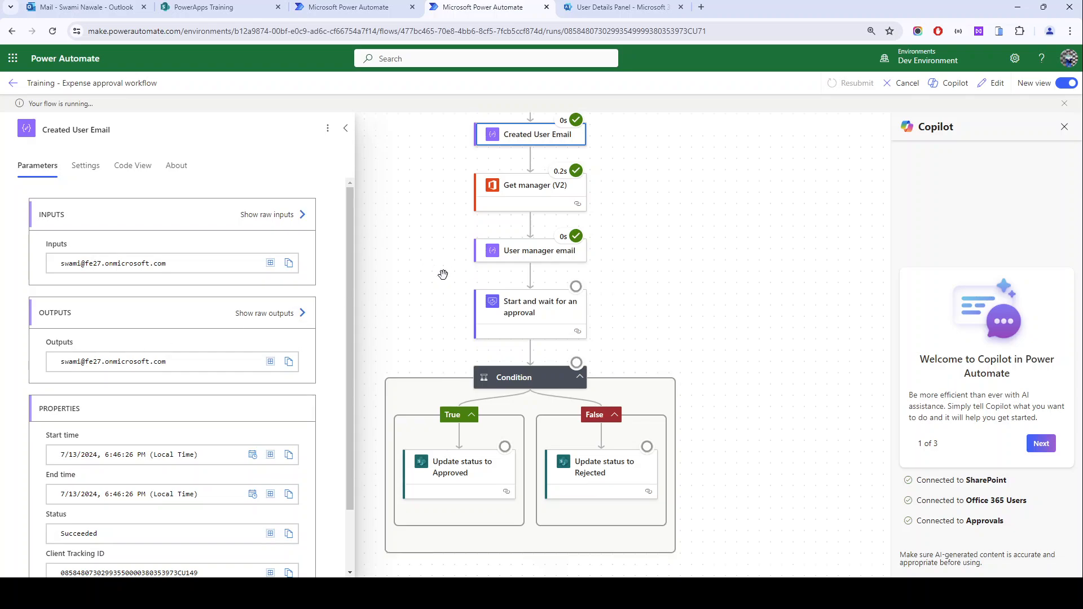
pyautogui.scroll(2, 465, 235)
pyautogui.click(562, 213)
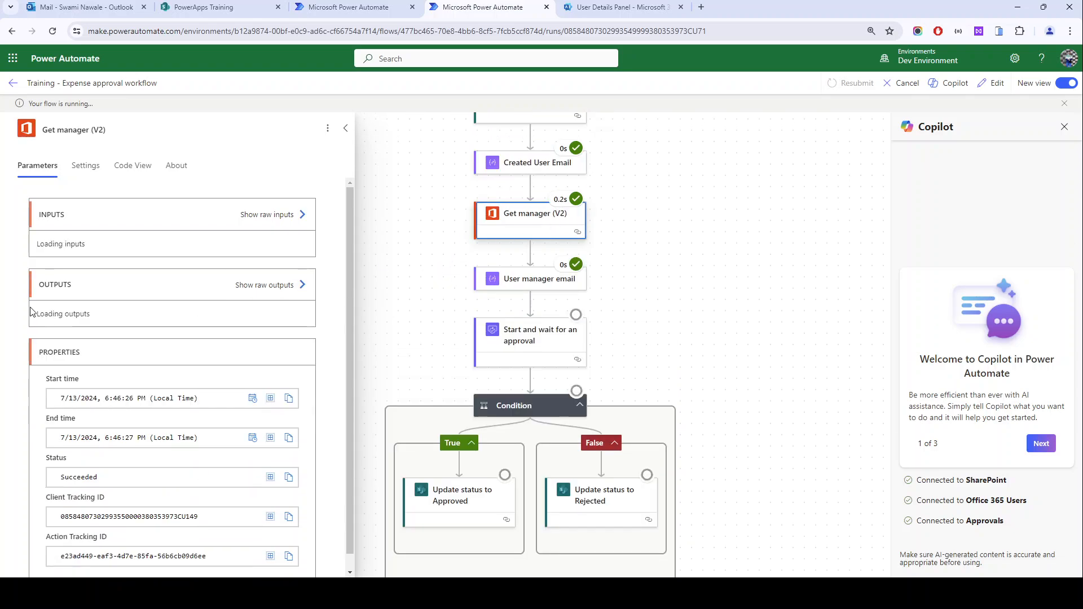
pyautogui.scroll(-3, 425, 297)
pyautogui.click(501, 202)
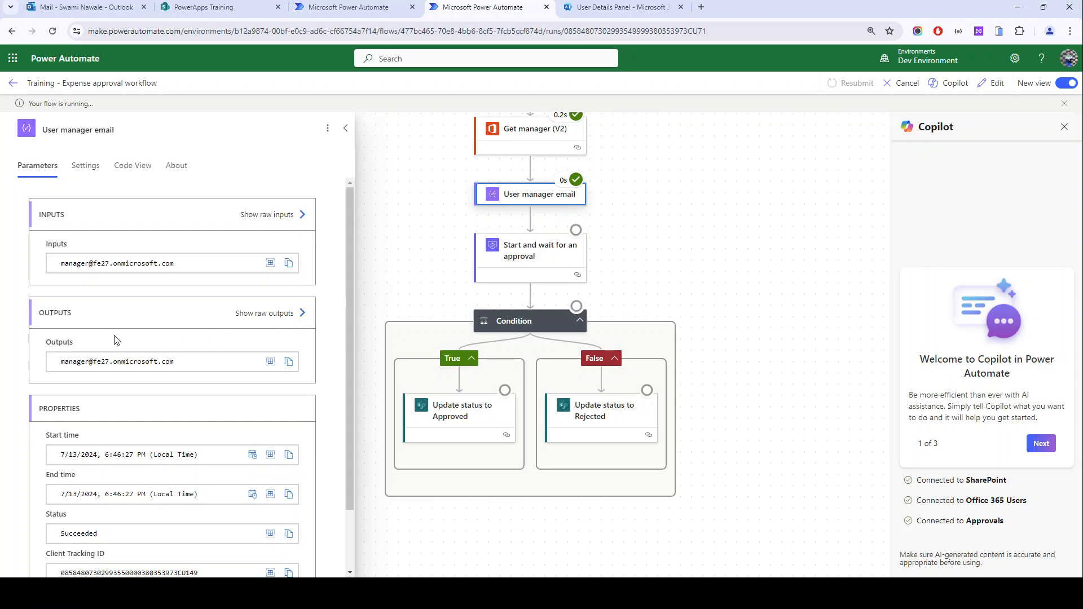
# - Check the status of the Start and wait for an approval action in the running test
pyautogui.scroll(-1, 465, 348)
pyautogui.click(508, 246)
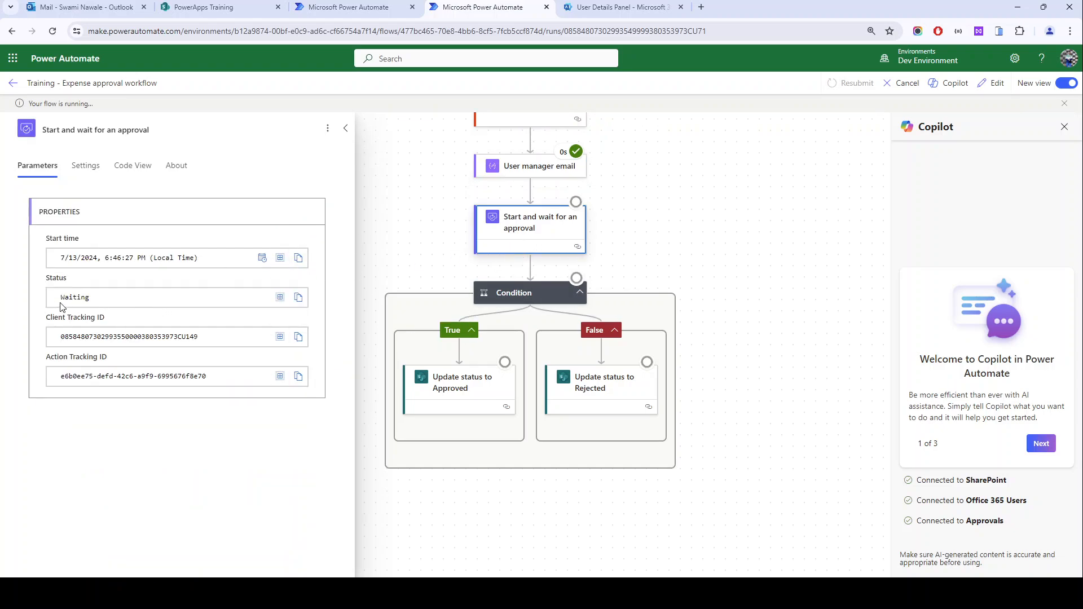
pyautogui.moveTo(101, 300); pyautogui.dragTo(59, 303)
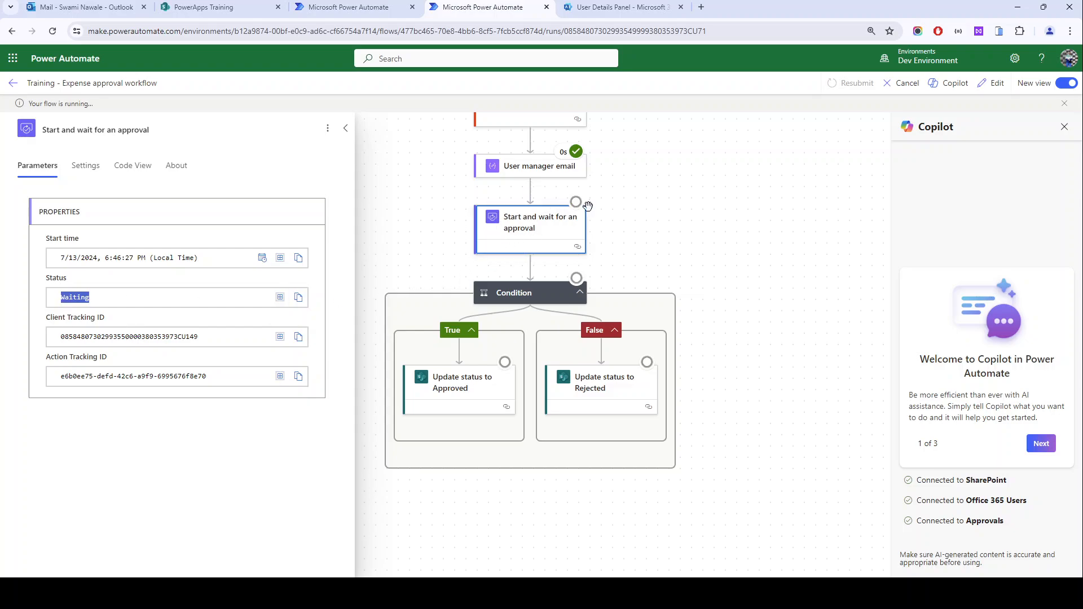
# - Add Created By Email after a semicolon as a second assignee of the Start and wait for an approval action, and save the flow
pyautogui.click(358, 15)
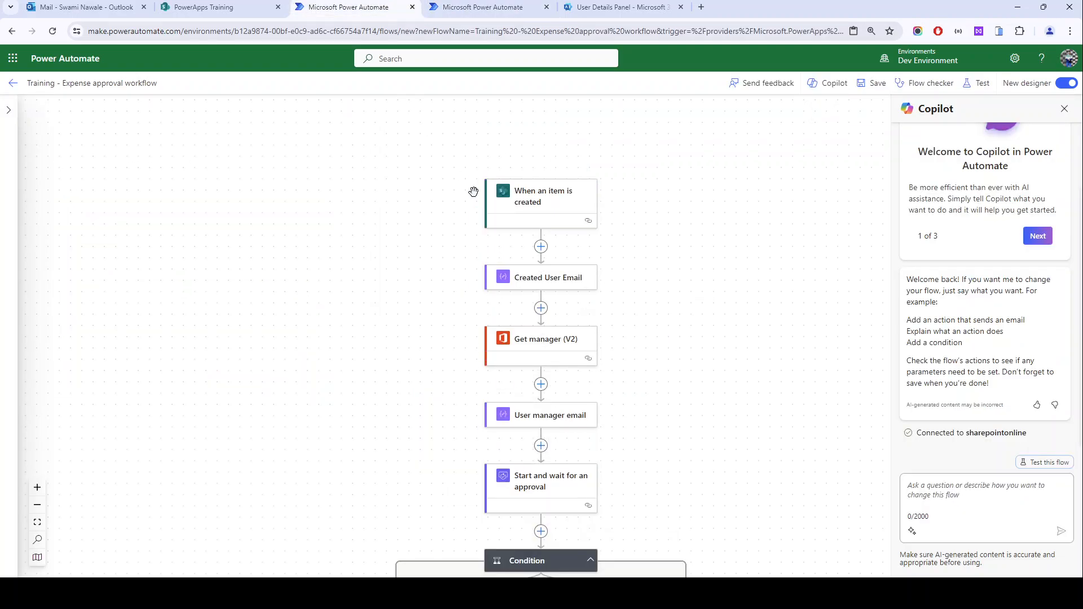
pyautogui.scroll(-3, 616, 380)
pyautogui.click(523, 350)
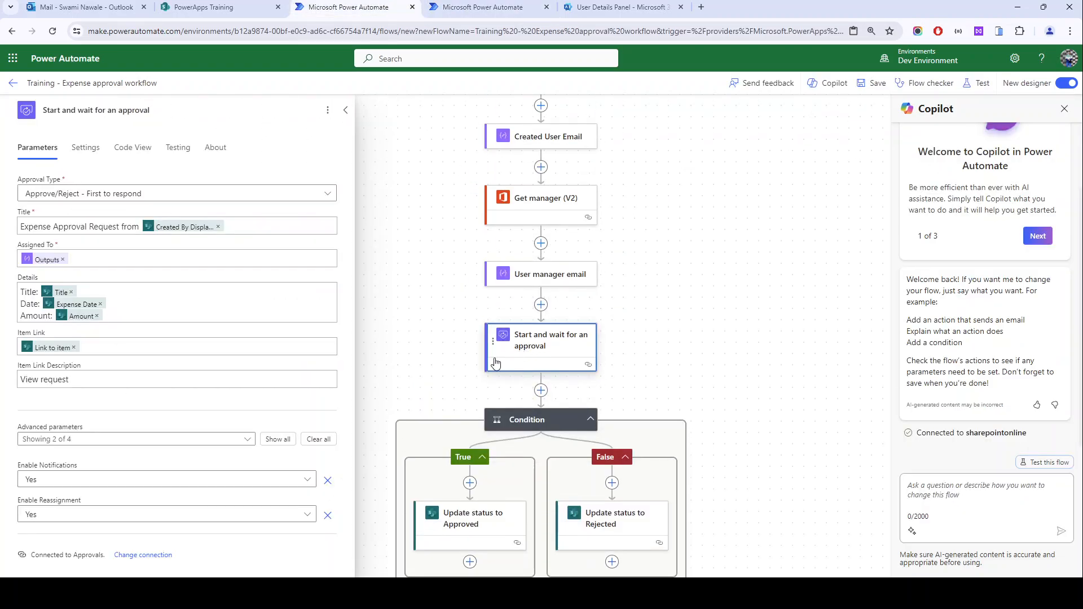
pyautogui.click(95, 261)
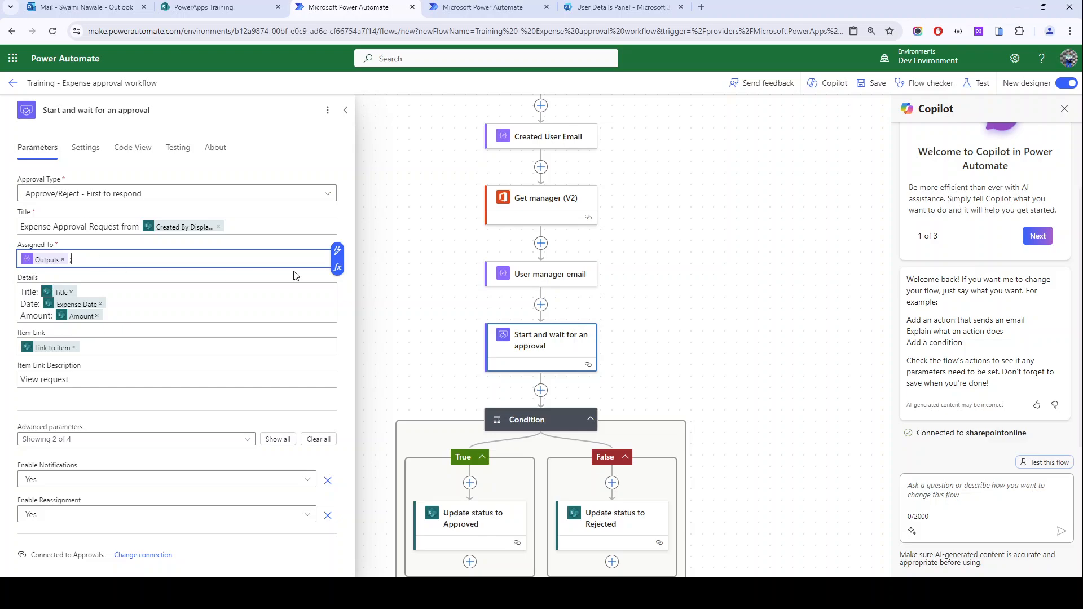
pyautogui.click(337, 250)
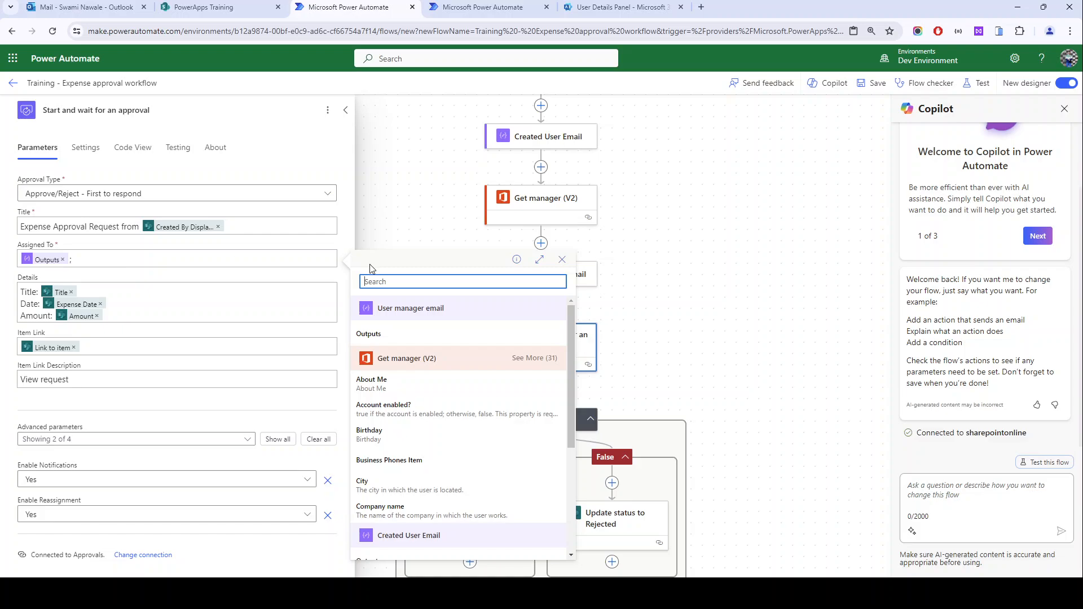
pyautogui.write('cre')
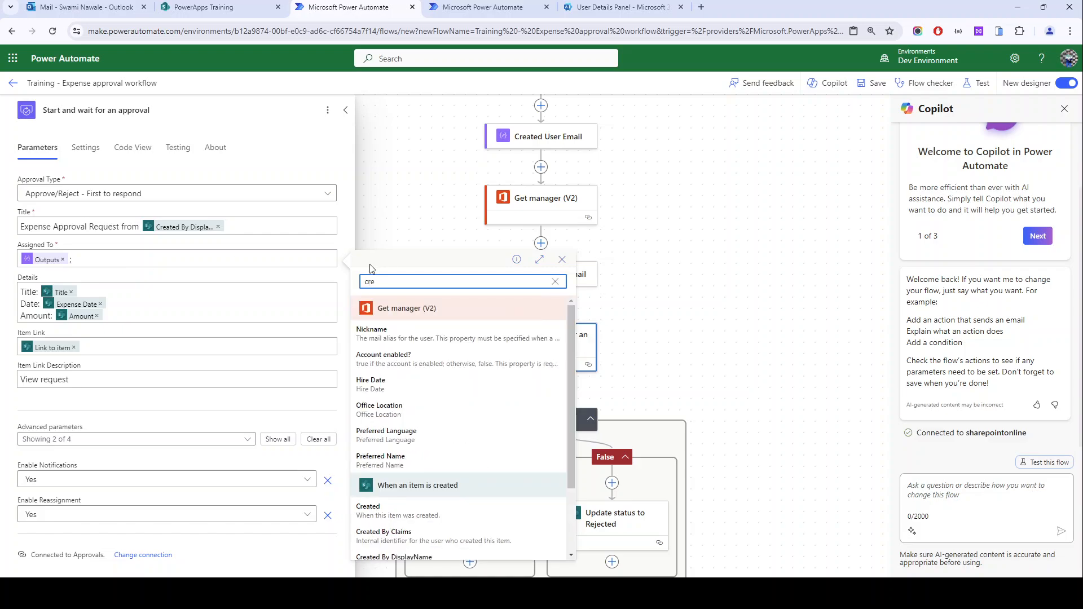
pyautogui.scroll(-1, 395, 441)
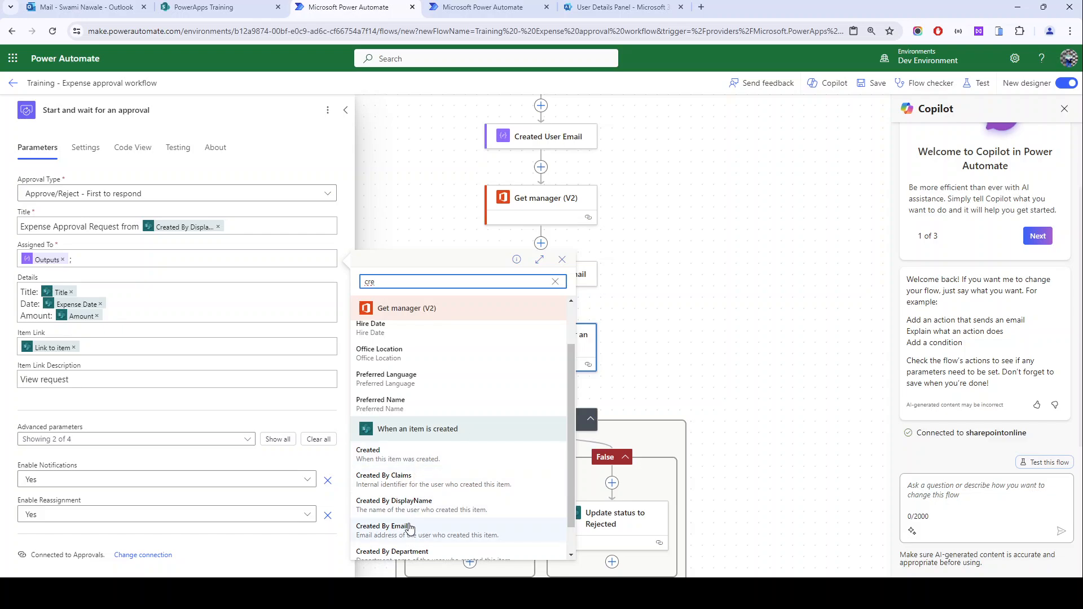
pyautogui.click(391, 527)
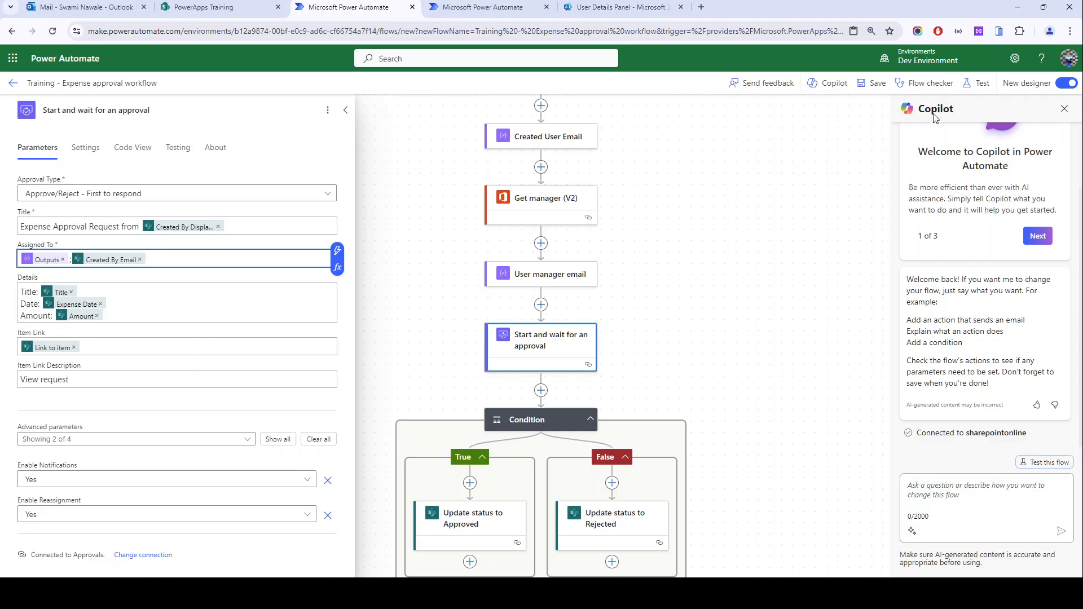
pyautogui.click(875, 84)
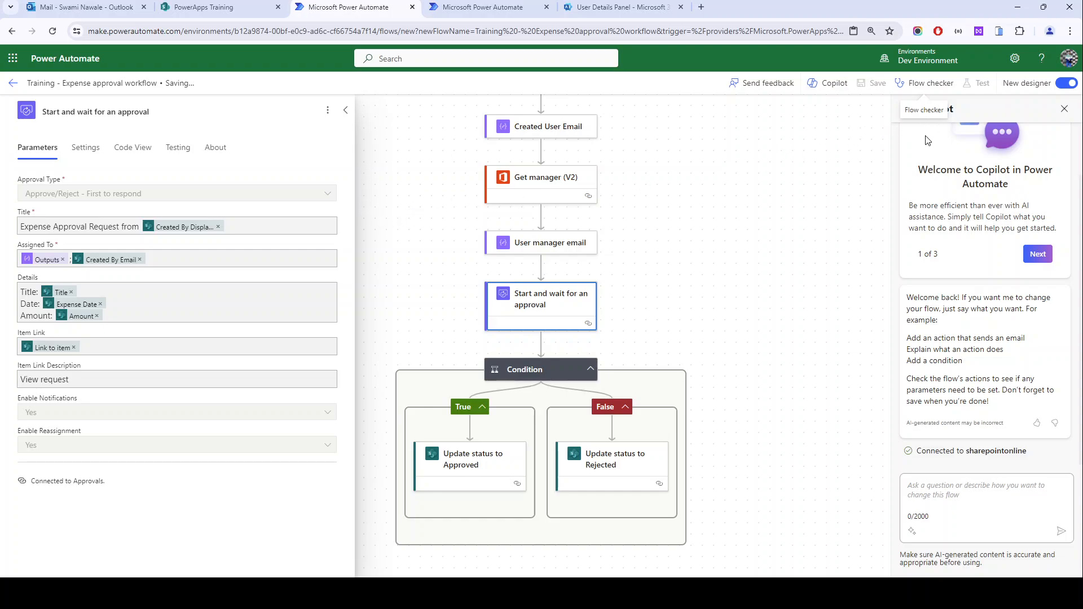
# - Test the flow automatically with the recently used trigger from the run that is still running
pyautogui.click(982, 85)
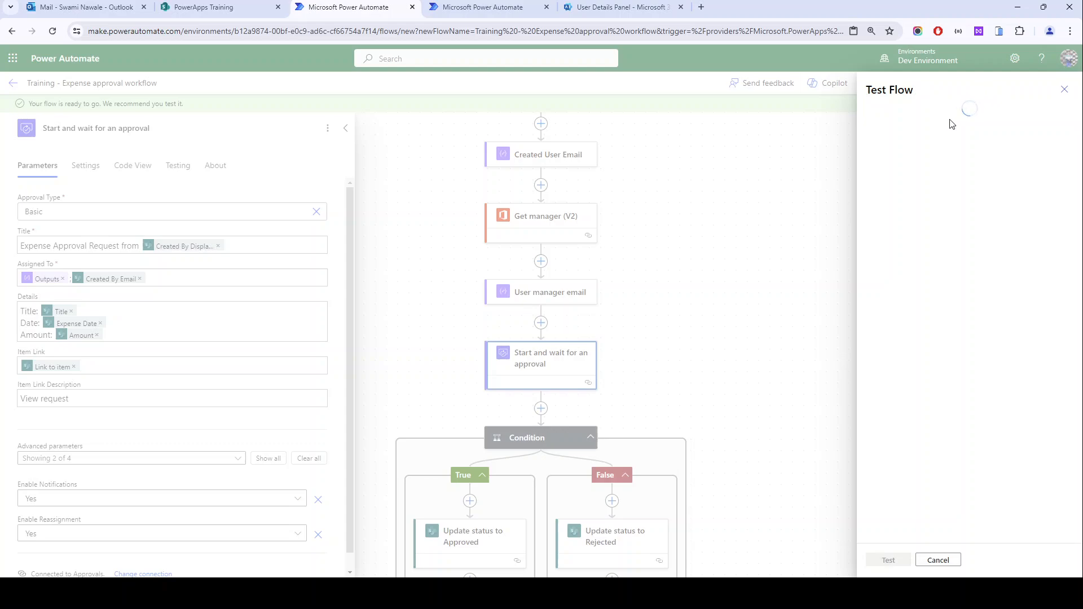
pyautogui.click(900, 161)
pyautogui.click(908, 186)
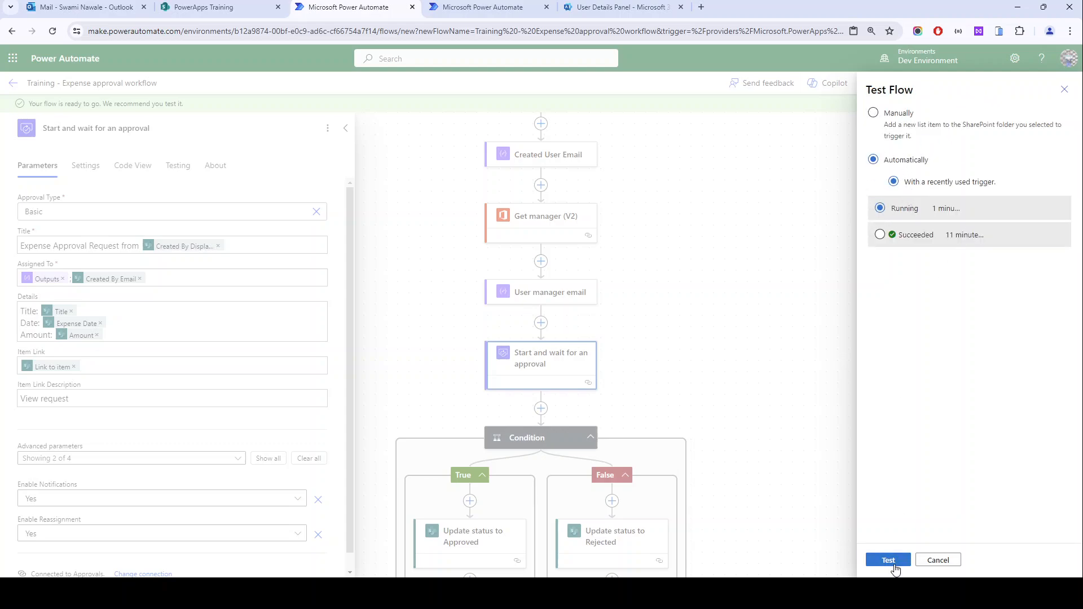
pyautogui.click(894, 567)
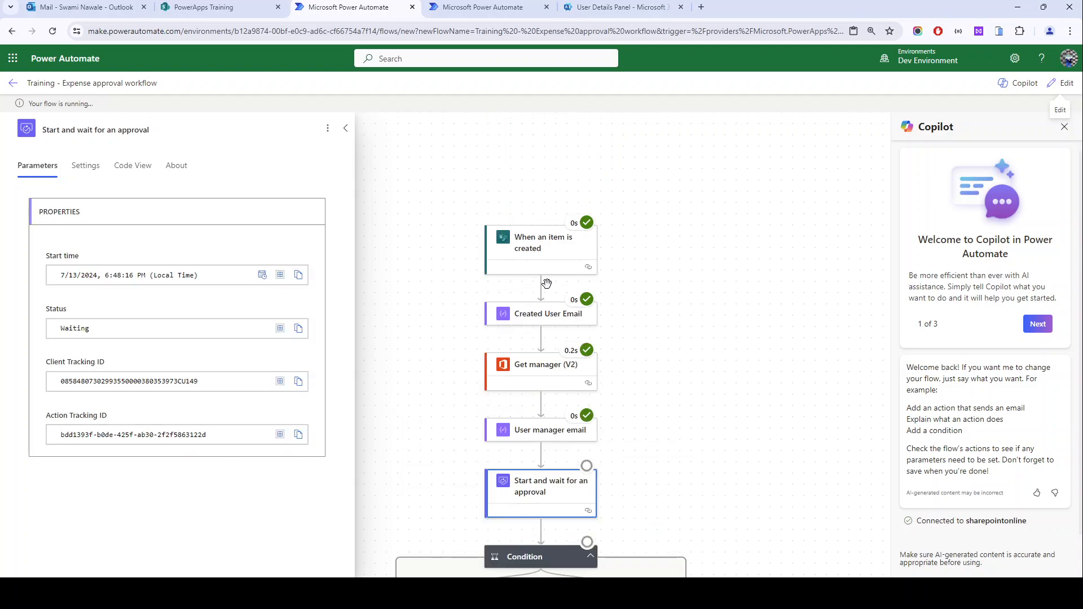
# - Review the new test run's progress and switch to the Outlook inbox to look for the approval request
pyautogui.scroll(-1, 455, 316)
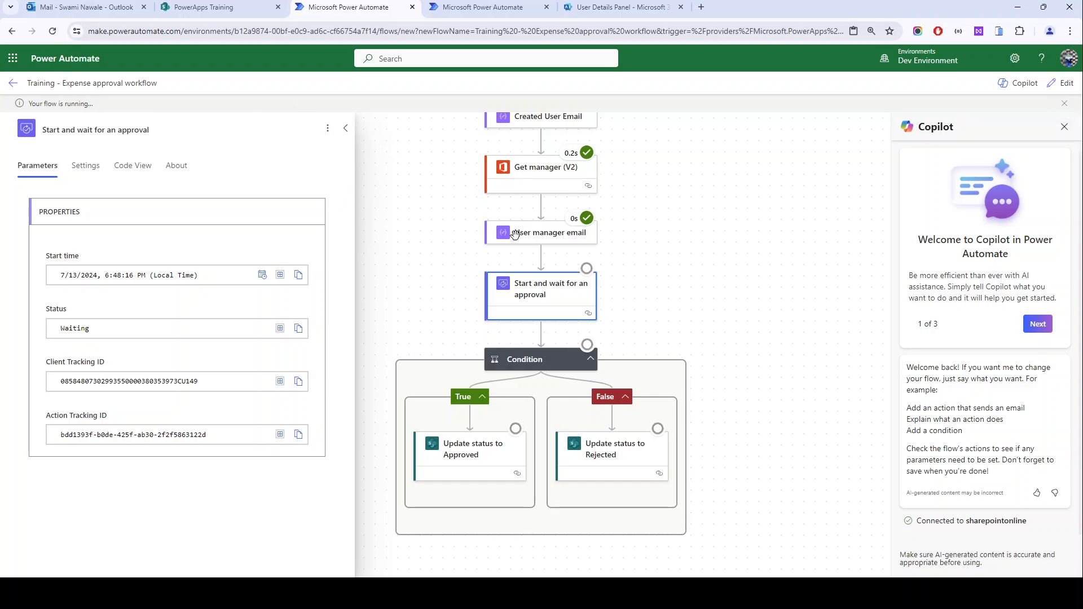
pyautogui.click(703, 594)
pyautogui.click(85, 7)
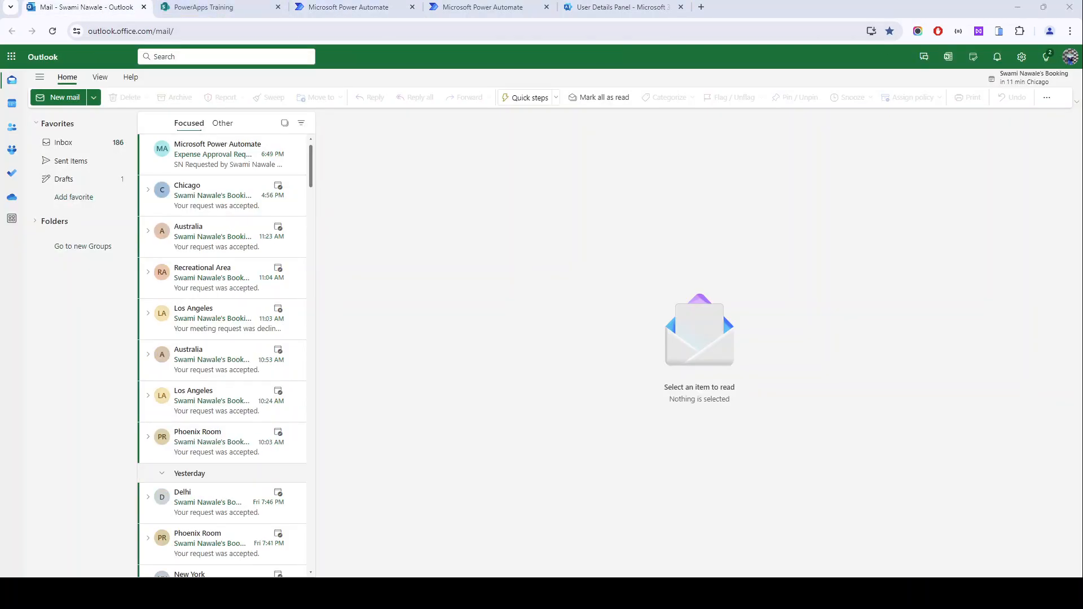
# - Open the expense approval request email from Power Automate and approve the request with the comment "Approved. Go ahead"
pyautogui.click(294, 149)
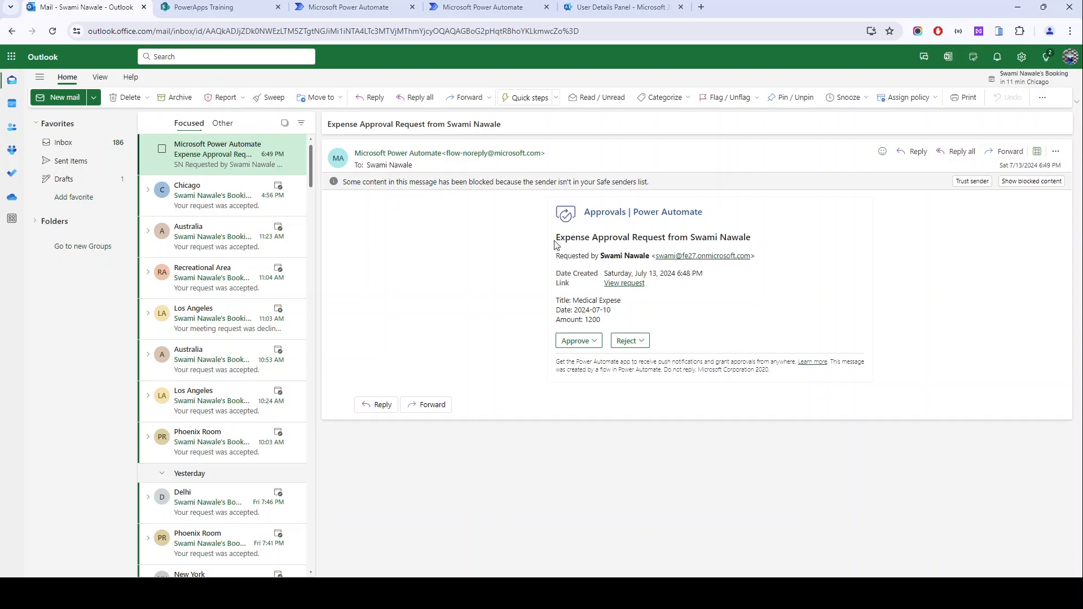
pyautogui.moveTo(554, 241); pyautogui.dragTo(795, 241)
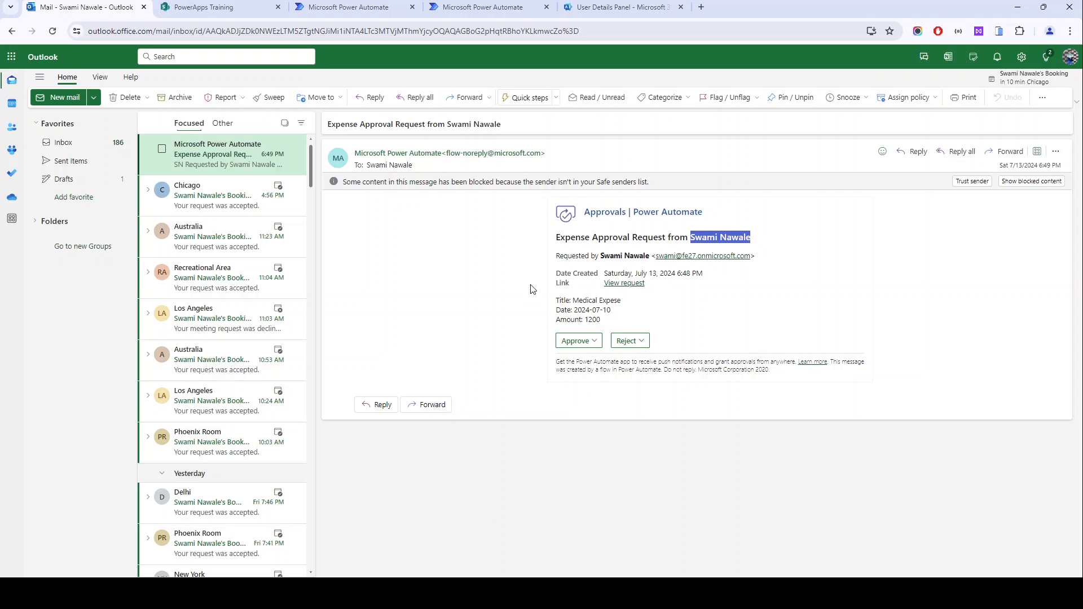
pyautogui.moveTo(559, 299); pyautogui.dragTo(664, 303)
pyautogui.moveTo(574, 310)
pyautogui.mouseDown()
pyautogui.moveTo(647, 315)
pyautogui.moveTo(589, 321)
pyautogui.mouseUp()
pyautogui.click(595, 339)
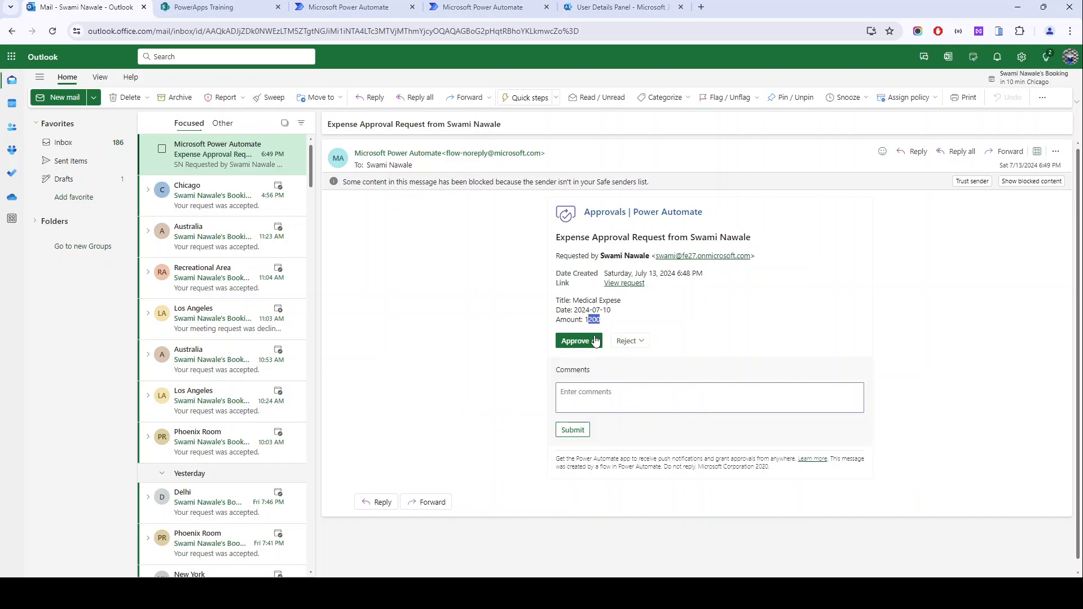
pyautogui.click(599, 406)
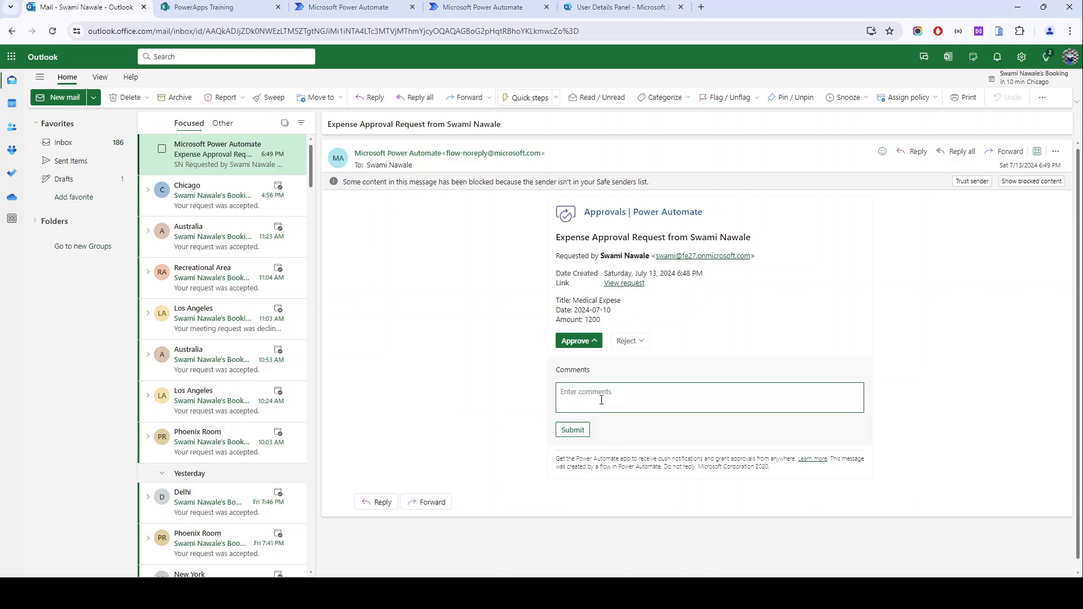
pyautogui.write('Approved. Go ahead')
pyautogui.click(573, 430)
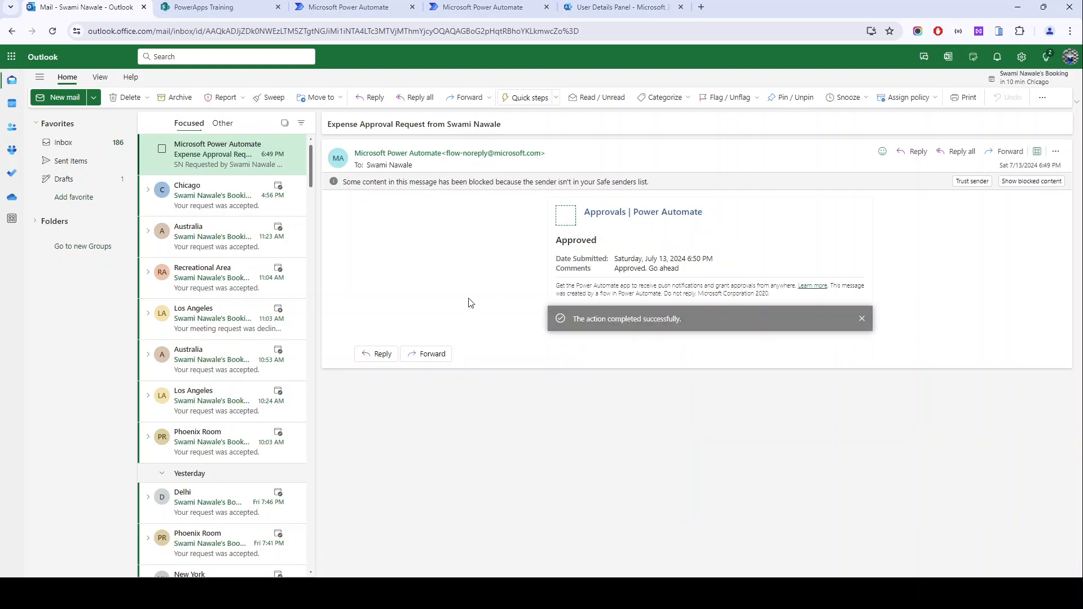
# - Switch to the Power Automate flow run and examine the inputs and outputs of the "Update status to Approved" action
pyautogui.click(333, 6)
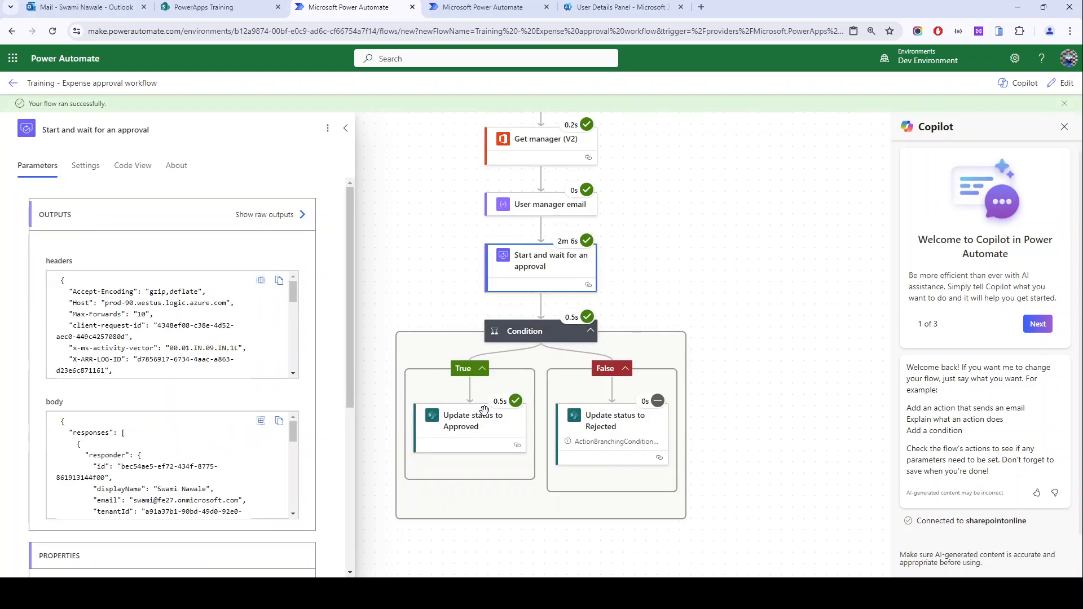
pyautogui.scroll(-1, 651, 438)
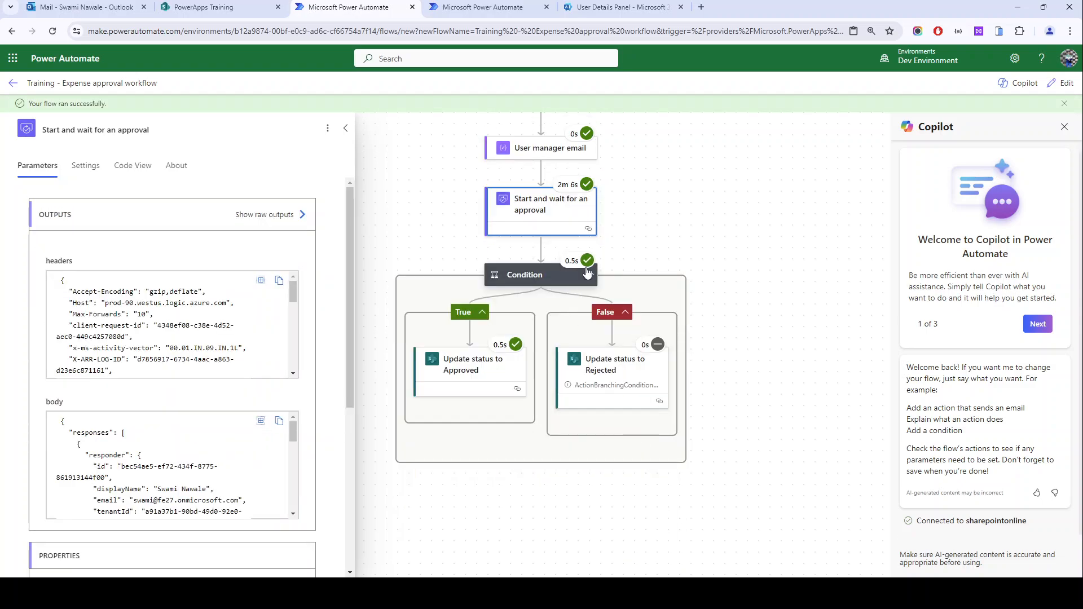
pyautogui.click(476, 383)
pyautogui.scroll(-2, 475, 383)
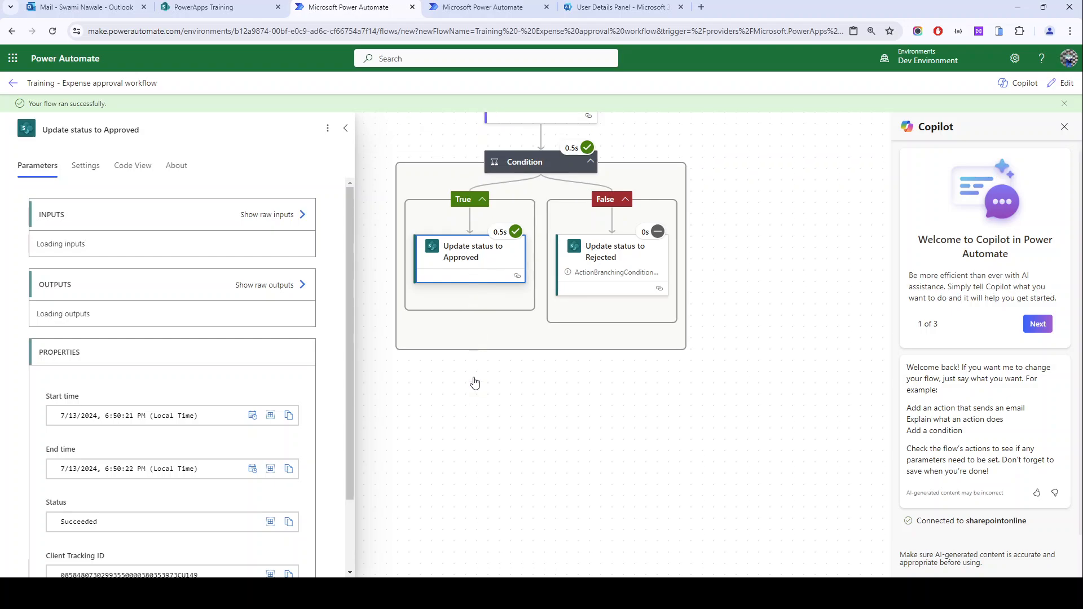
pyautogui.scroll(-2, 116, 393)
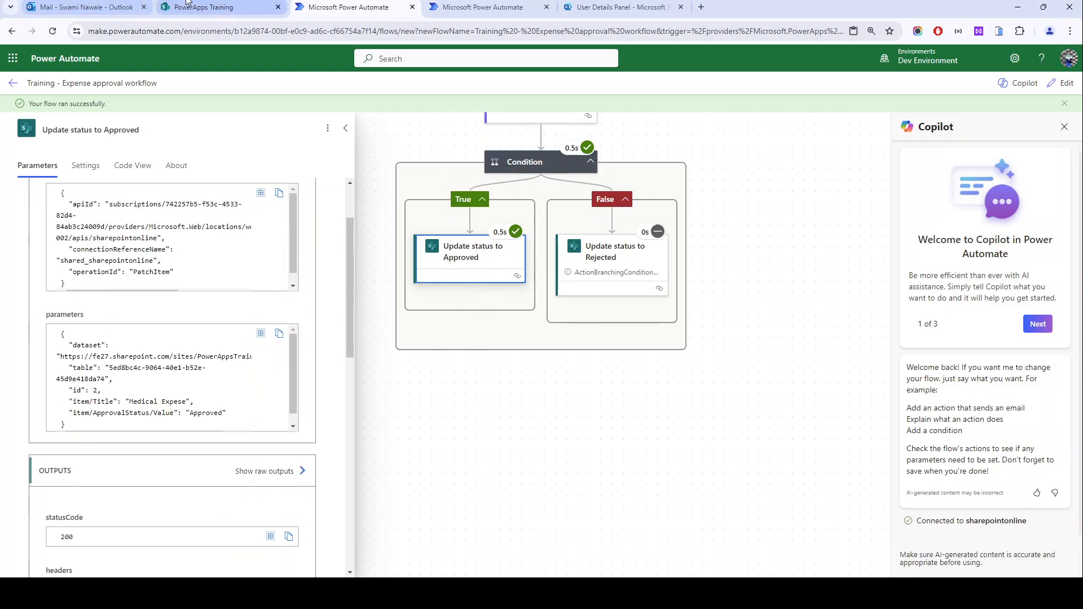
# - Switch to the SharePoint Expense Approvals list, reload it and check the approval status of the "Medical Expese" item
pyautogui.click(203, 6)
pyautogui.click(50, 34)
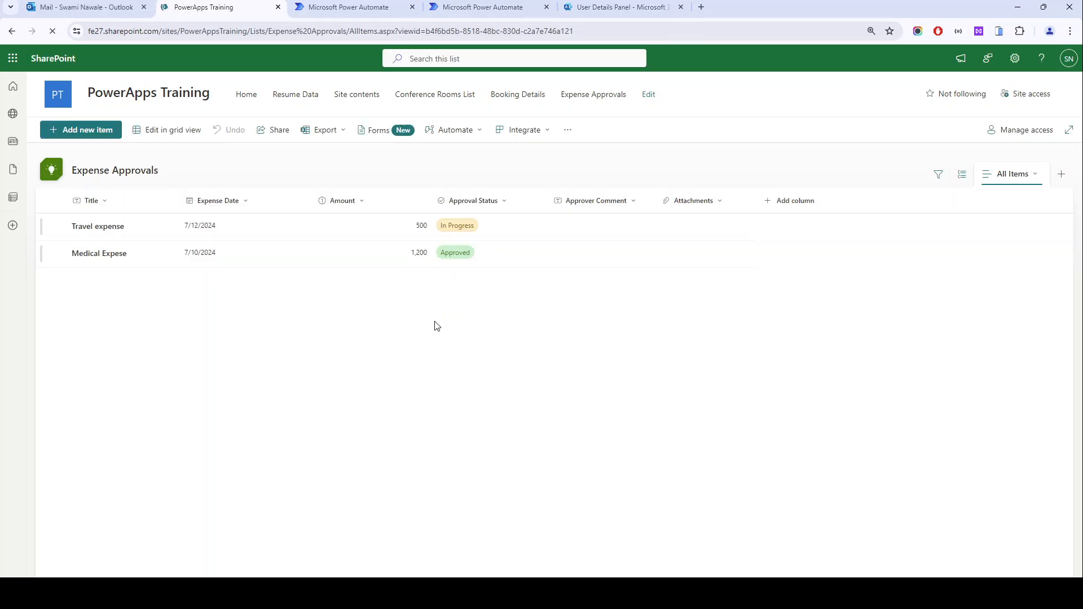
pyautogui.click(105, 263)
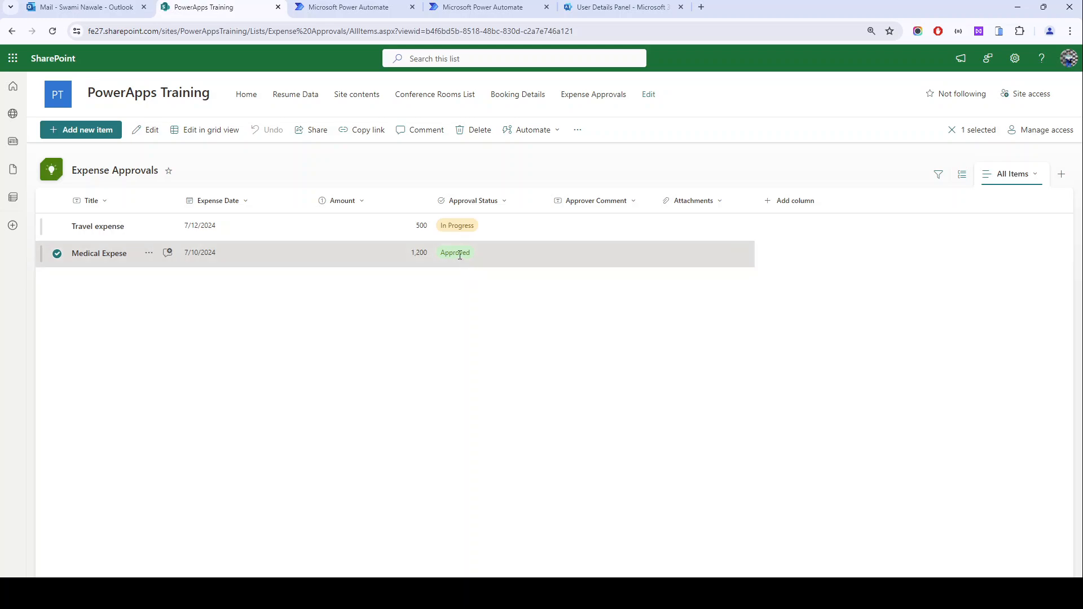
# - Switch back to Power Automate, return the expense approval workflow to editing and close the spare Power Automate browser tab
pyautogui.click(346, 7)
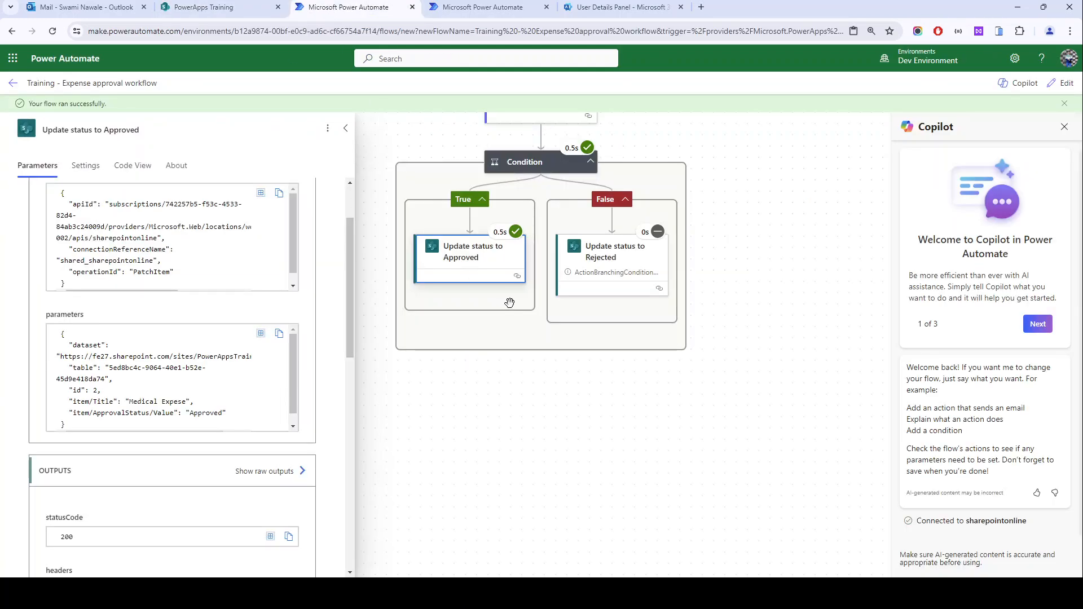
pyautogui.scroll(2, 552, 275)
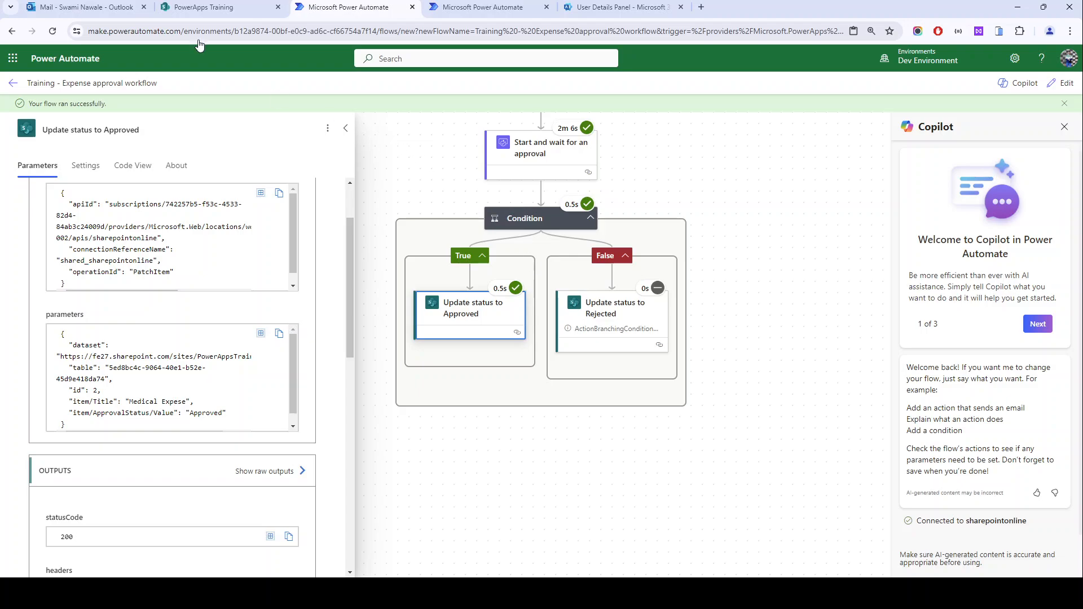
pyautogui.click(79, 7)
pyautogui.click(293, 6)
pyautogui.click(1064, 104)
pyautogui.scroll(2, 724, 211)
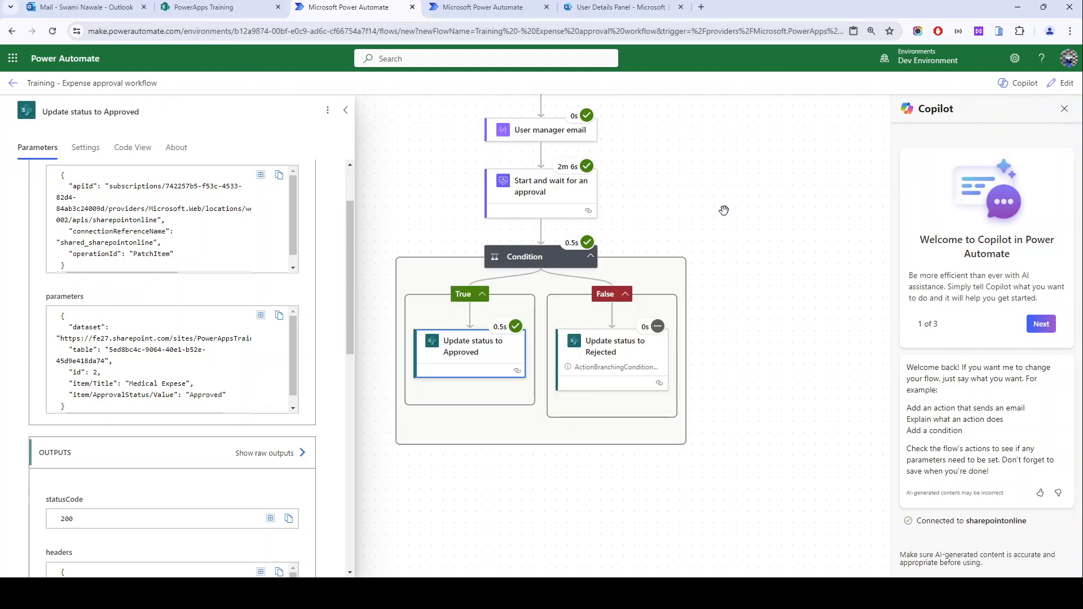
pyautogui.click(1053, 85)
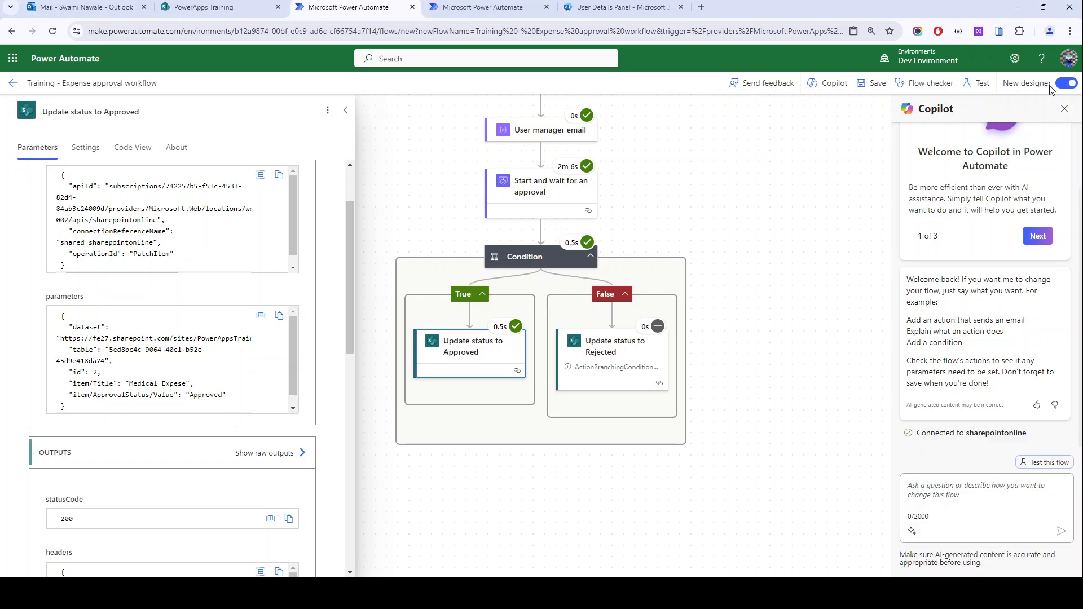
pyautogui.click(547, 7)
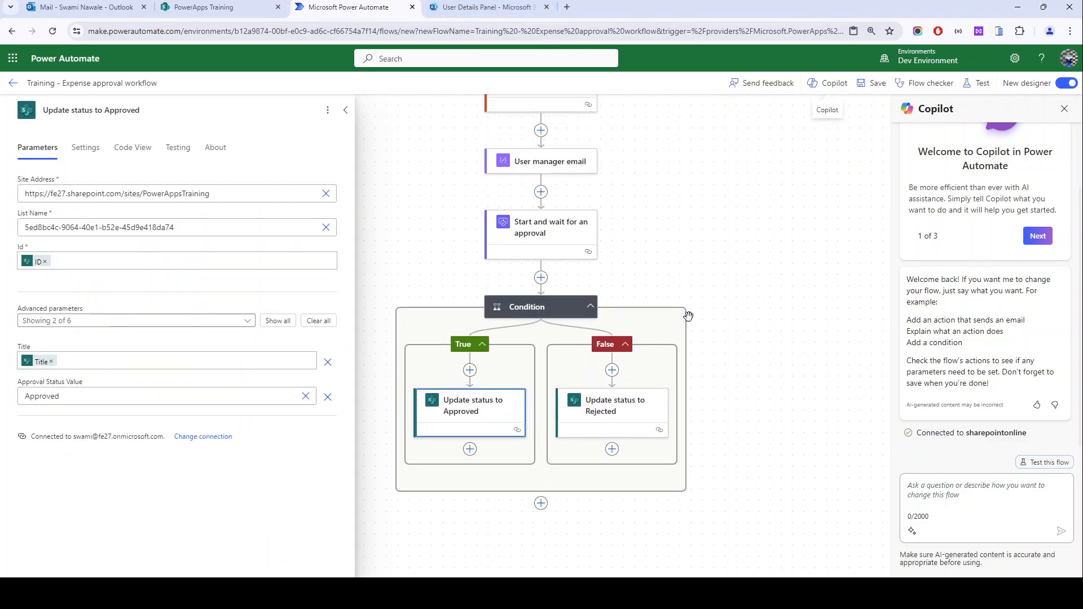
pyautogui.scroll(-1, 682, 316)
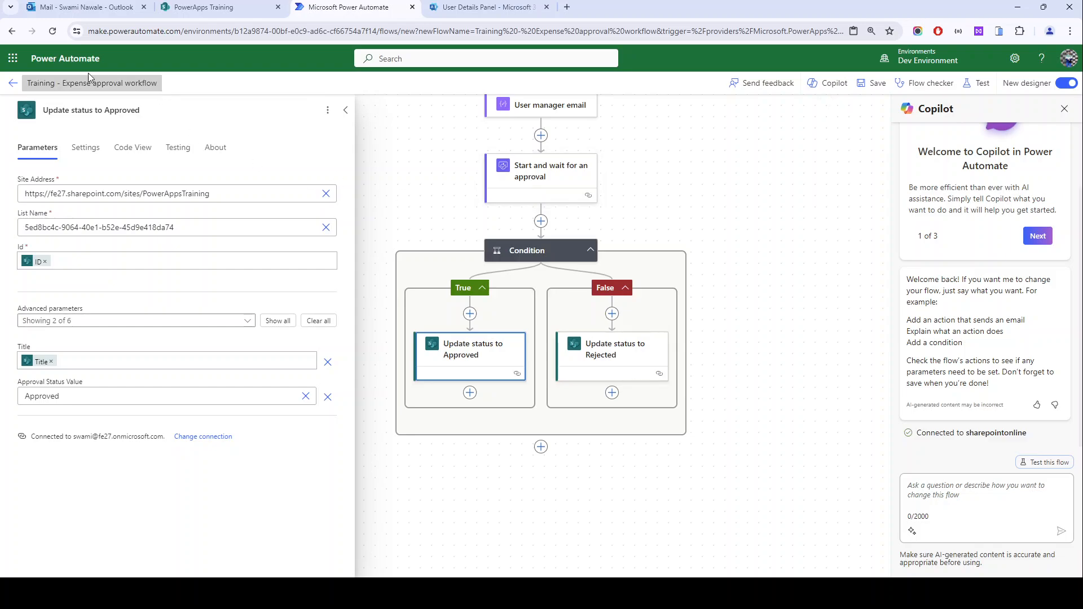
# - Open Power Automate's Approvals page separately, review the received, sent and history lists, and return to the workflow
pyautogui.click(14, 61)
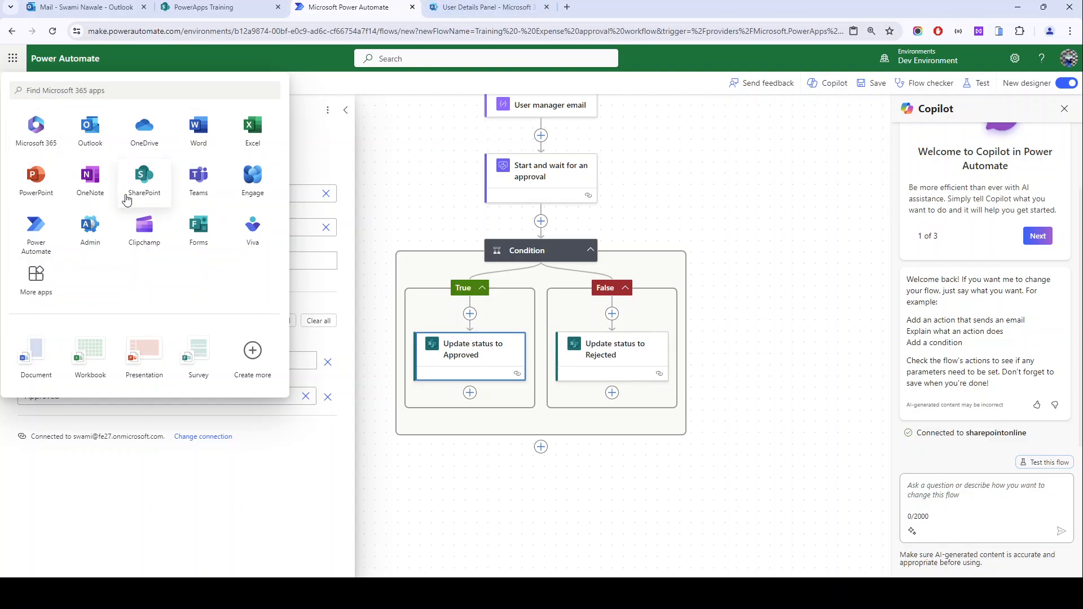
pyautogui.click(37, 231)
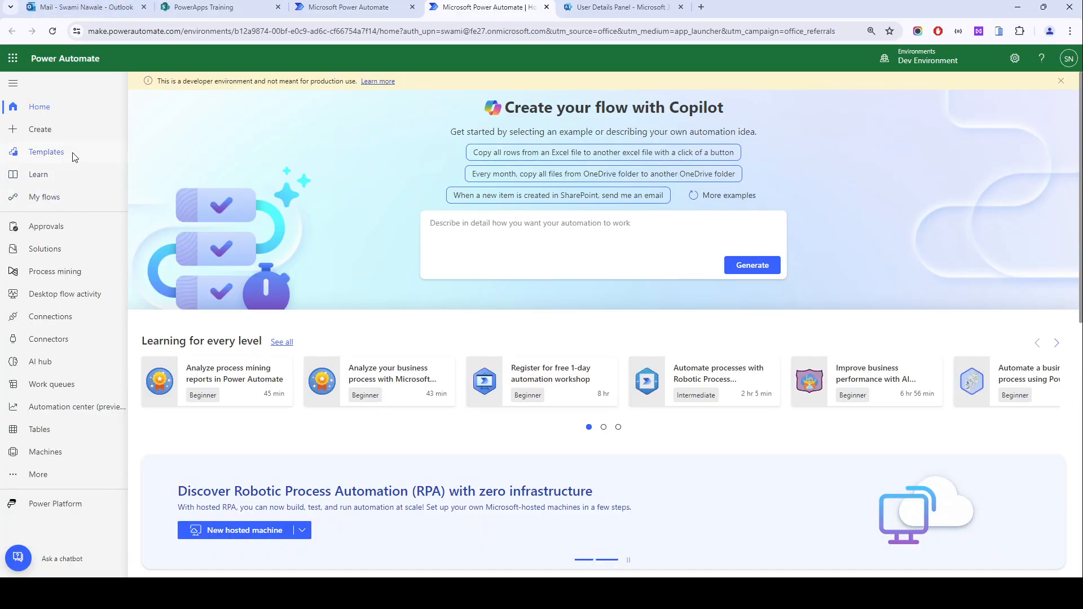
pyautogui.click(43, 228)
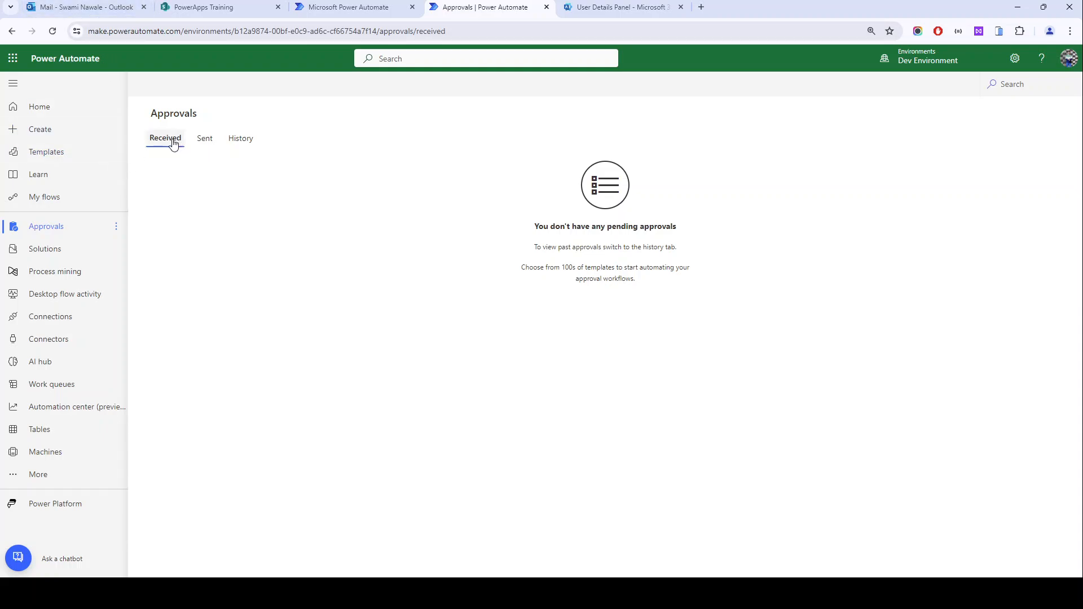
pyautogui.click(212, 146)
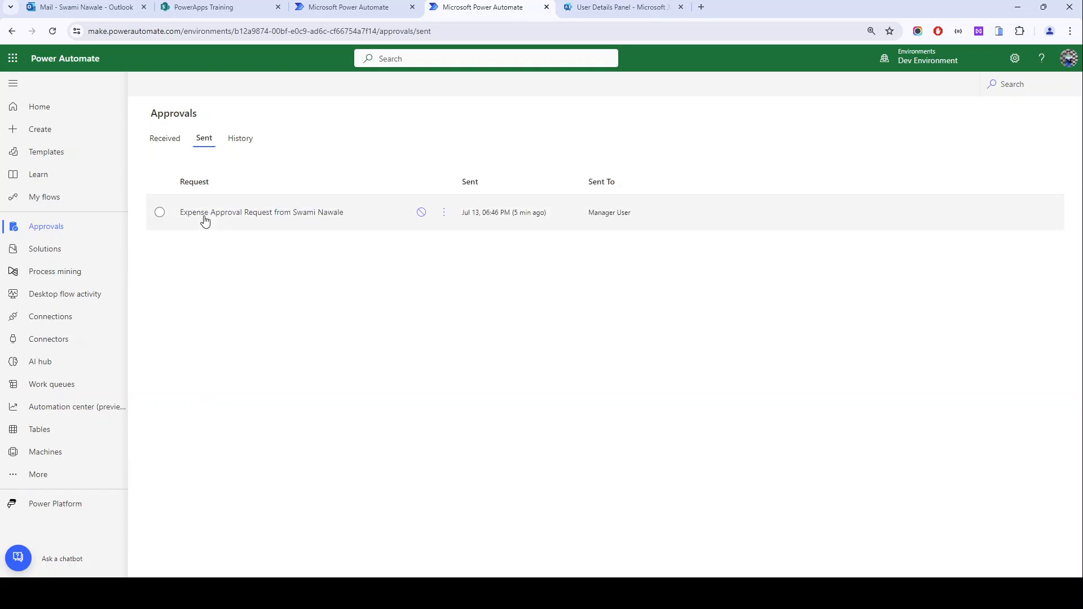
pyautogui.click(234, 149)
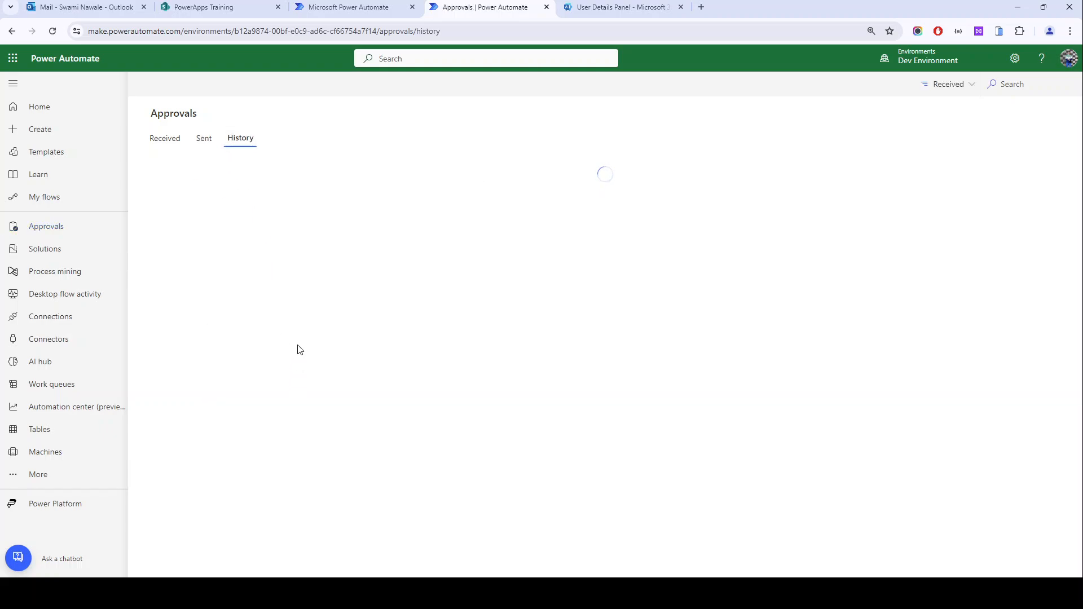
pyautogui.click(202, 139)
pyautogui.click(155, 145)
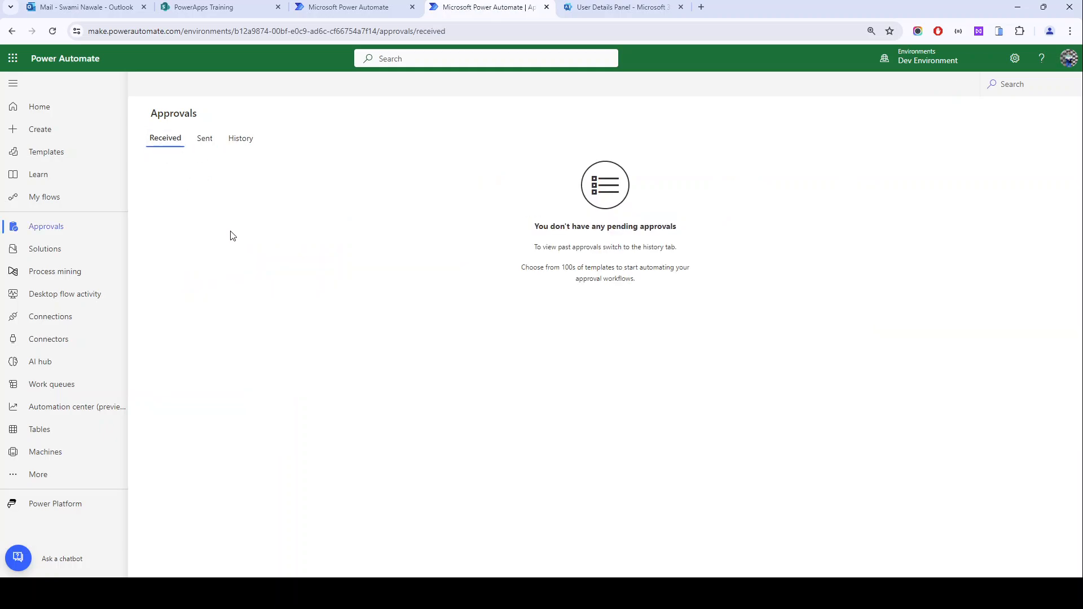
pyautogui.click(361, 6)
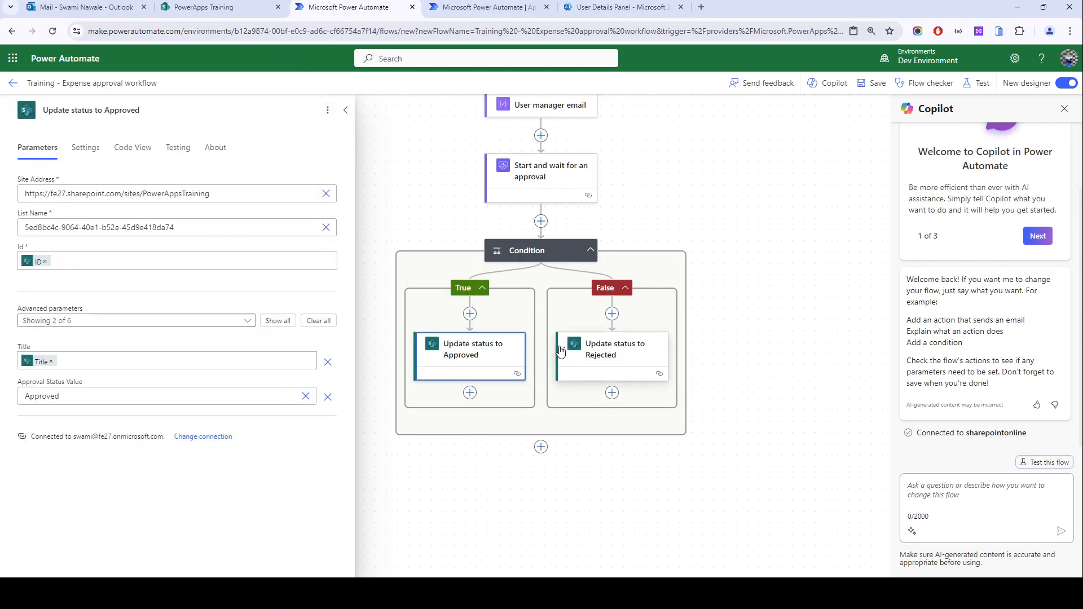
pyautogui.scroll(1, 560, 350)
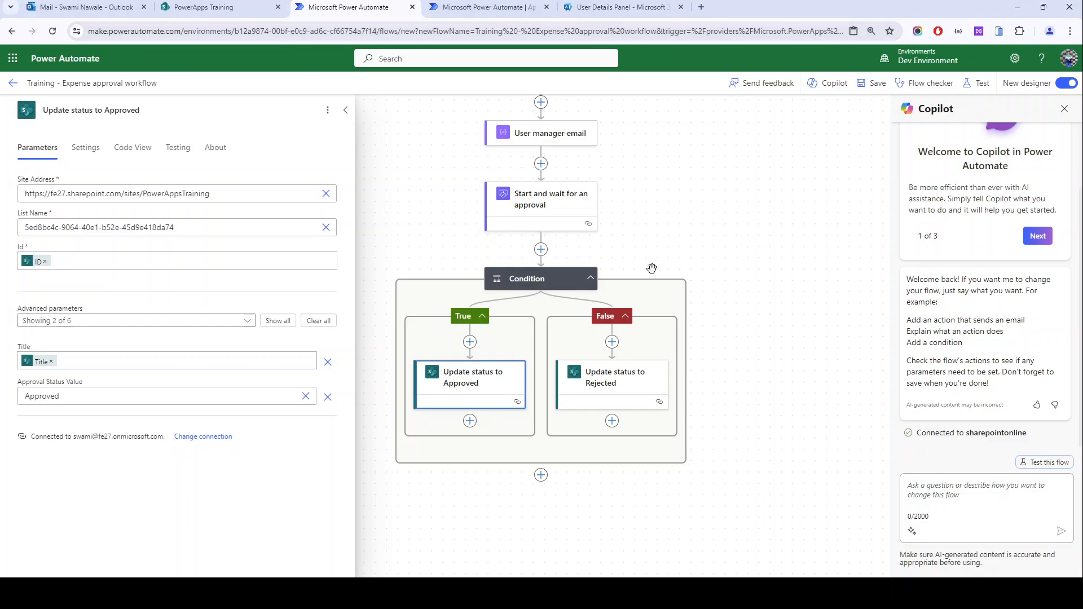
pyautogui.scroll(-1, 524, 249)
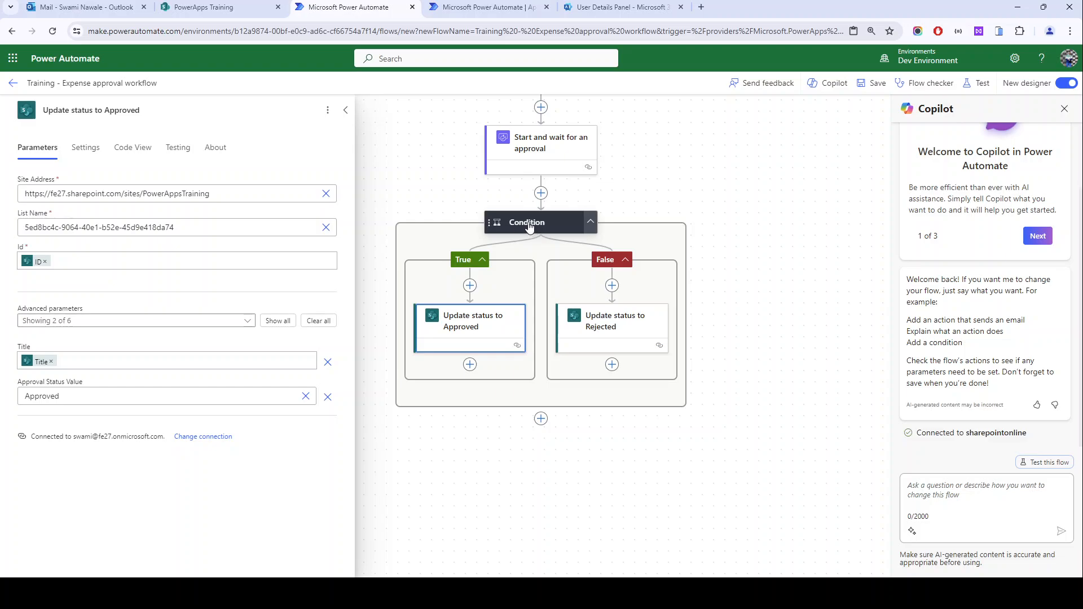
pyautogui.scroll(1, 531, 177)
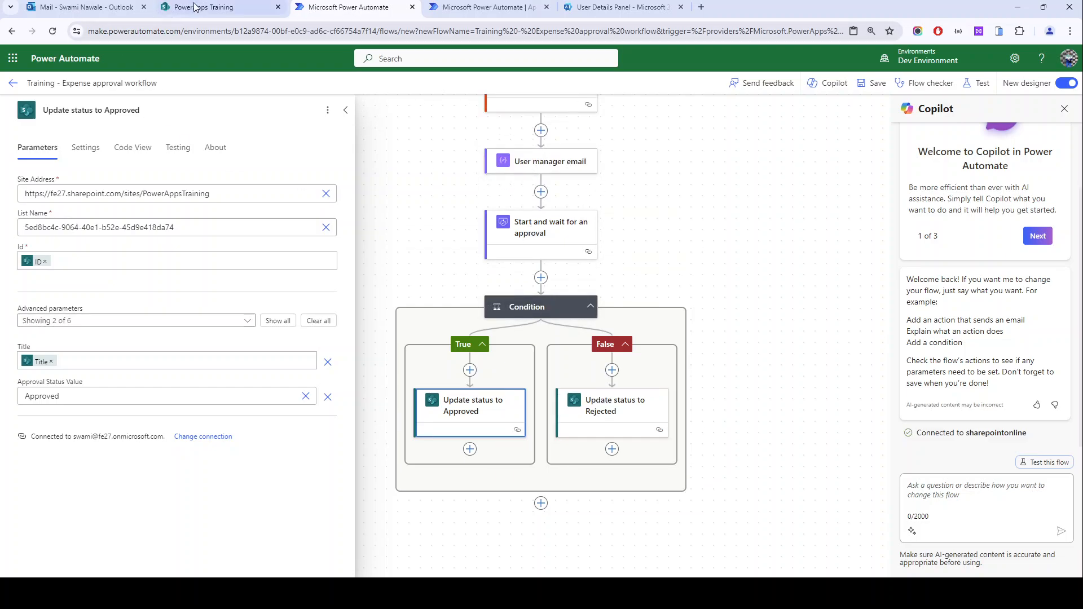
pyautogui.click(212, 7)
pyautogui.click(348, 6)
pyautogui.scroll(-1, 534, 305)
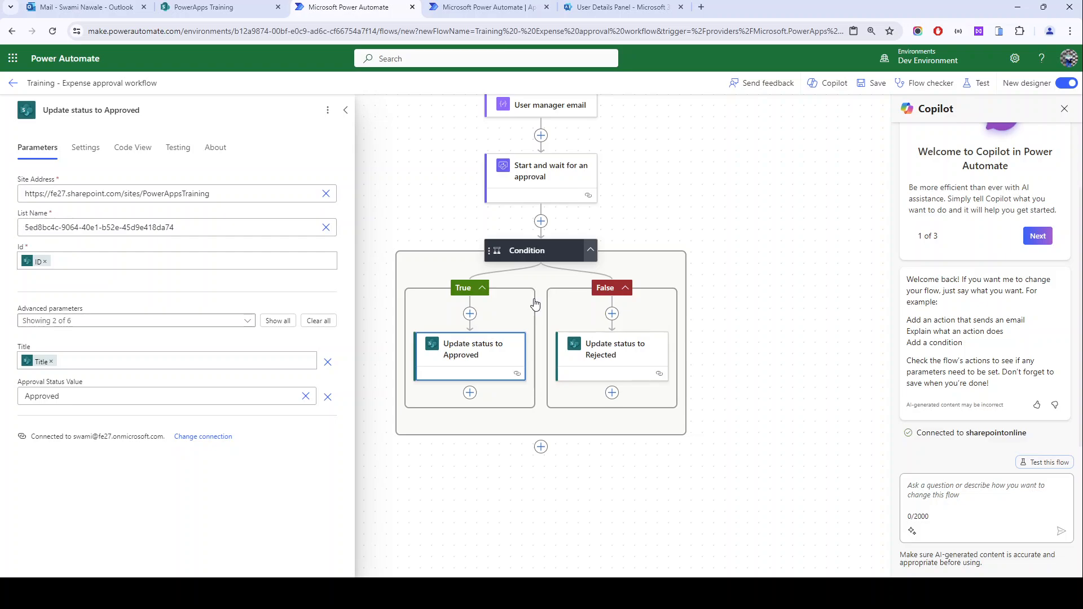
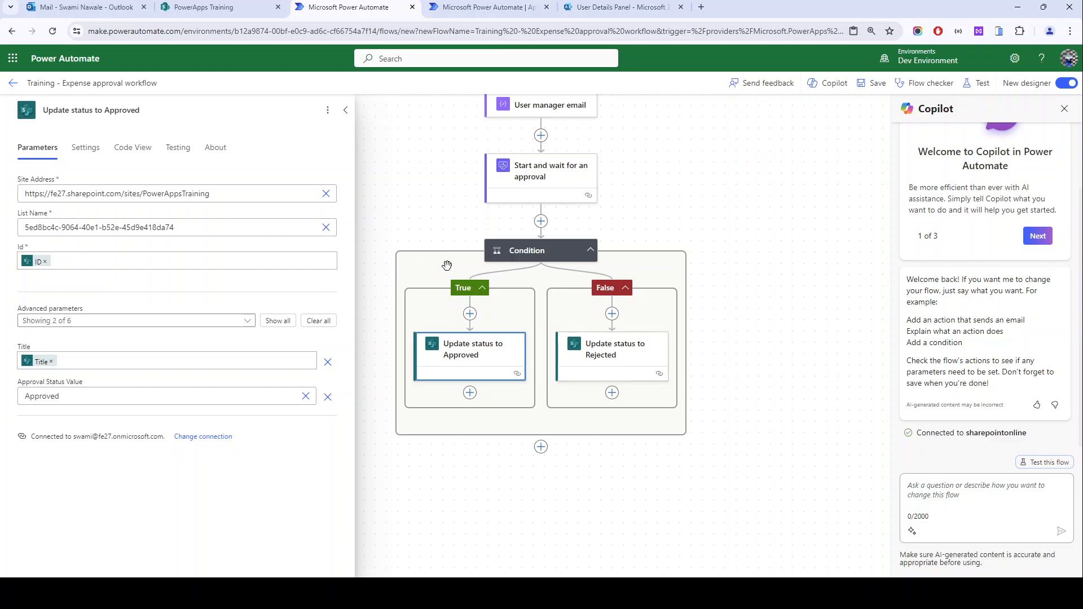
# - Remove the Created By Email token from Assigned To in the "Start and wait for an approval" action
pyautogui.click(522, 191)
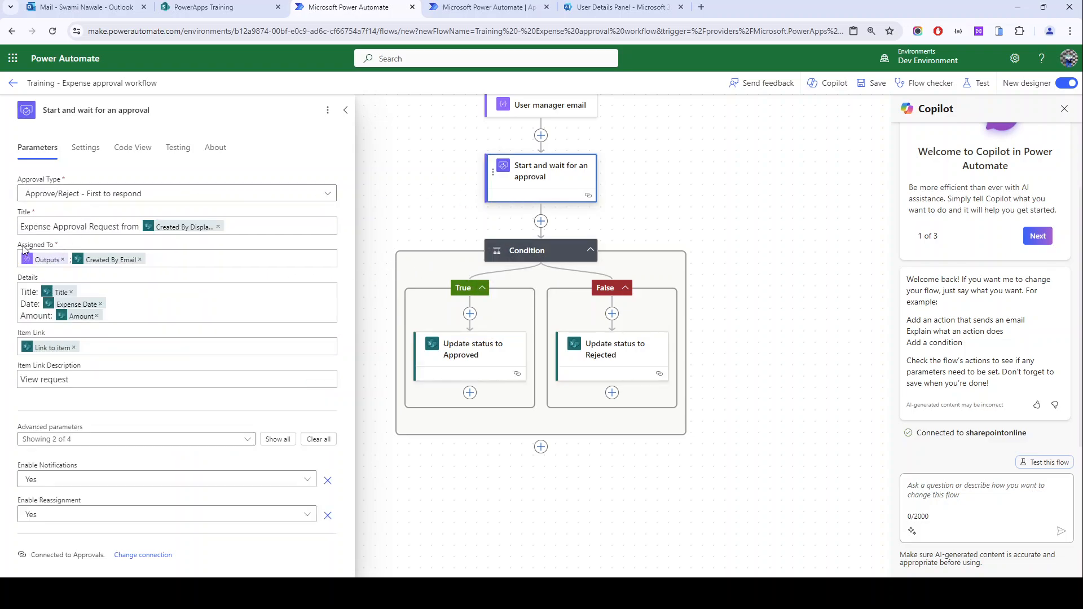
pyautogui.click(167, 258)
pyautogui.press('BackSpace')
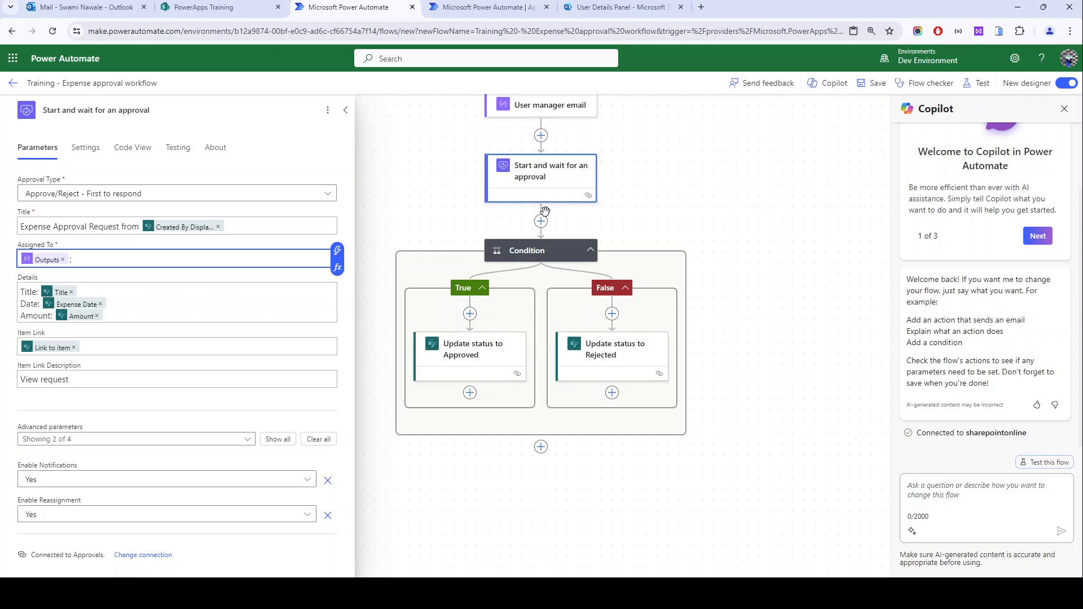
# - Add a Control Condition action between "Start and wait for an approval" and the existing Condition
pyautogui.scroll(2, 544, 213)
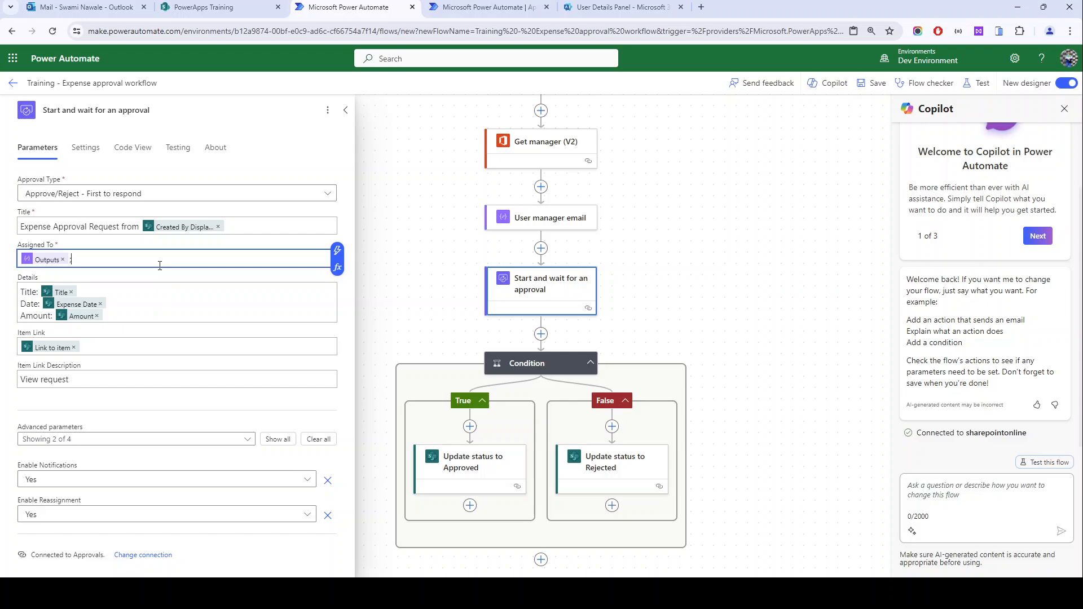
pyautogui.click(542, 336)
pyautogui.click(587, 312)
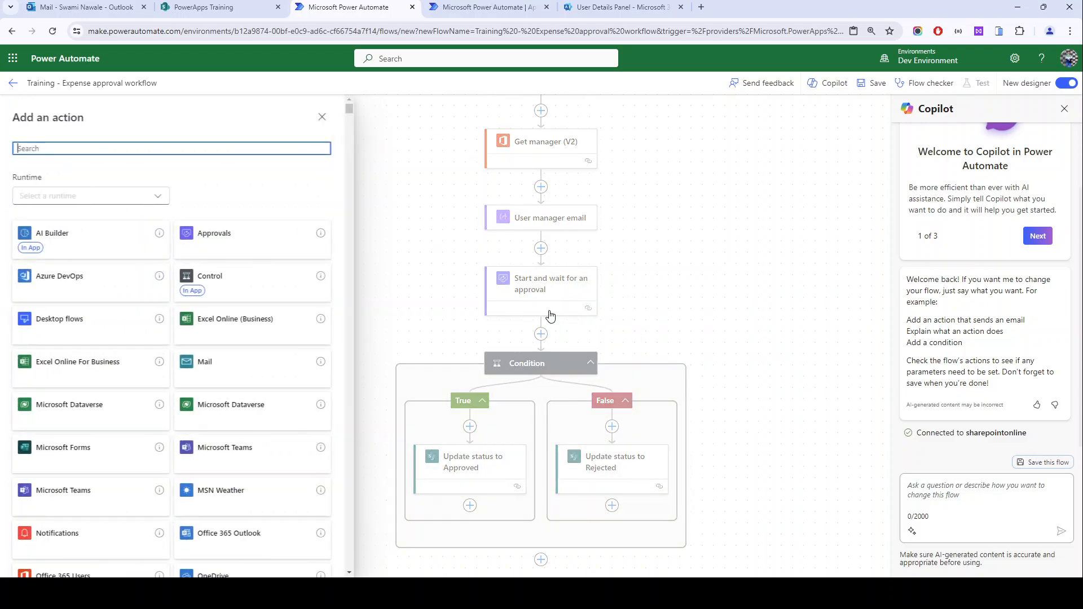
pyautogui.write('condi')
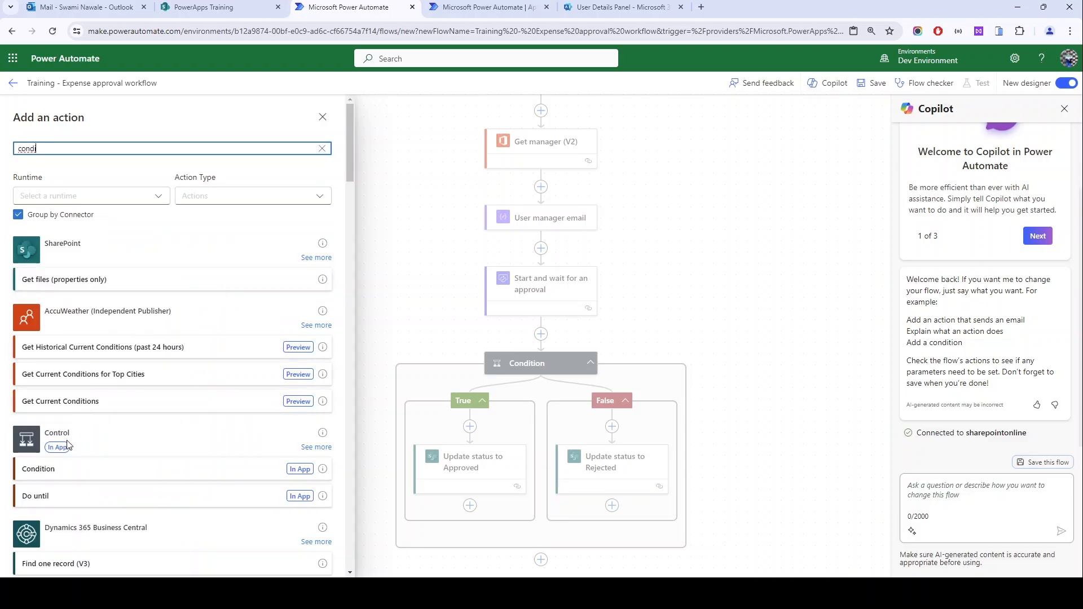
pyautogui.click(61, 471)
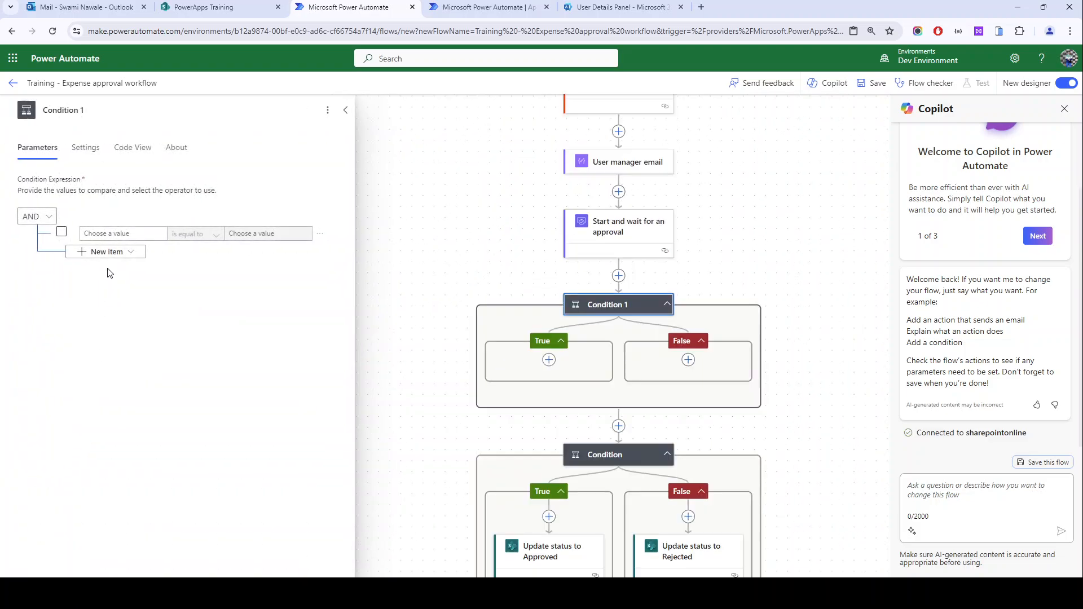
# - Configure the Condition 1 expression to check that the Amount dynamic value is greater or equal to 5000
pyautogui.click(104, 231)
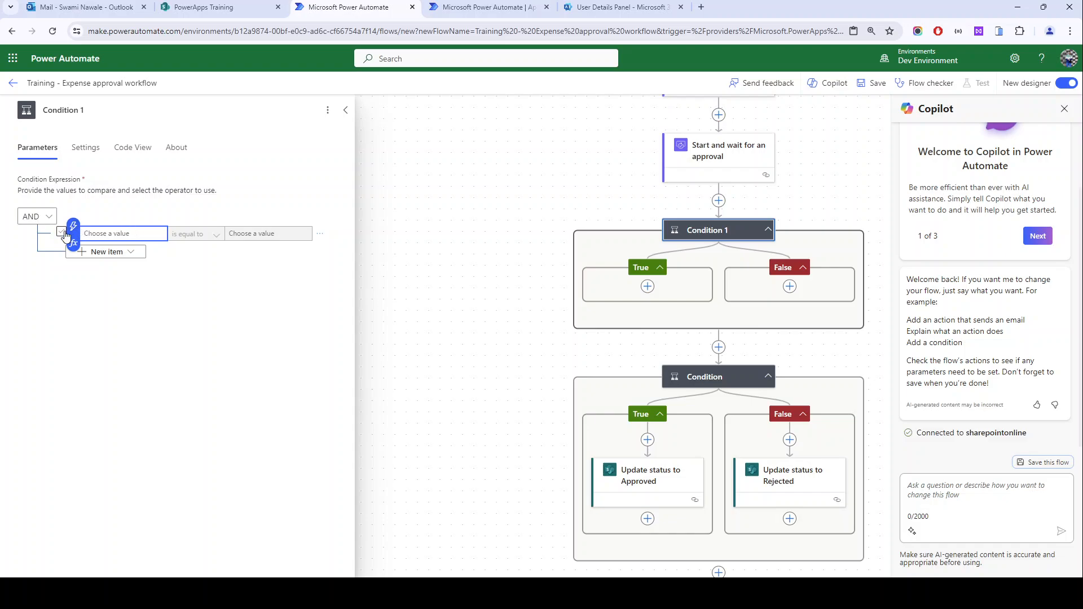
pyautogui.click(72, 228)
pyautogui.write('amount')
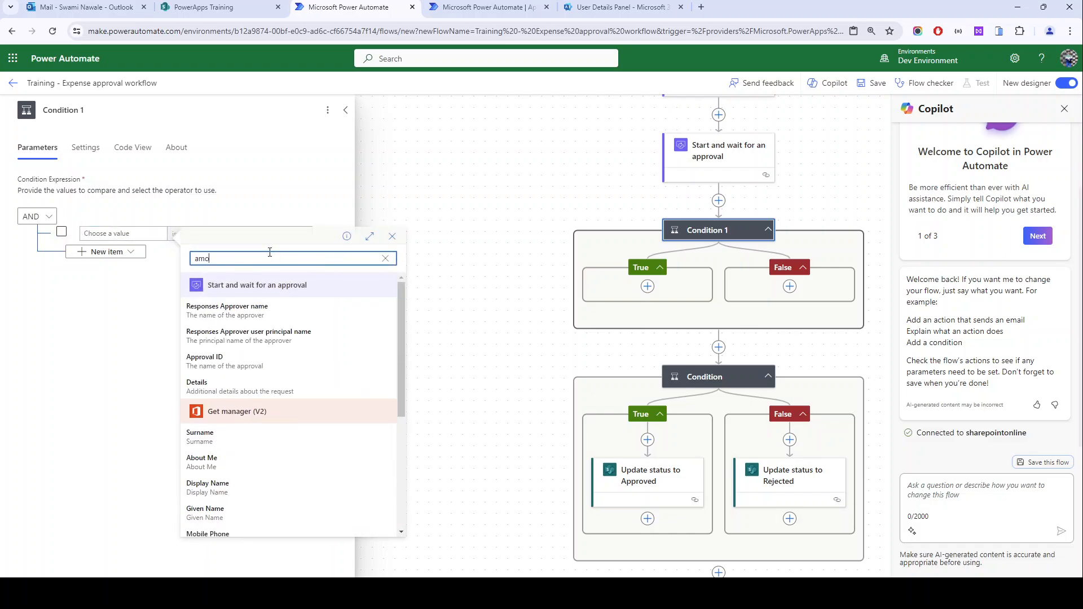
pyautogui.click(243, 404)
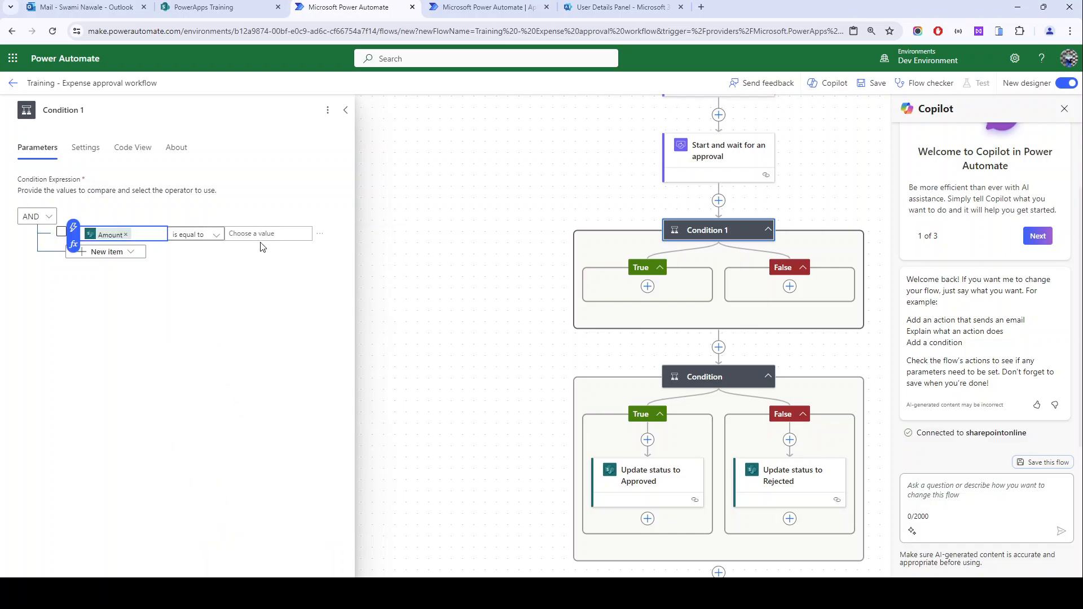
pyautogui.click(198, 236)
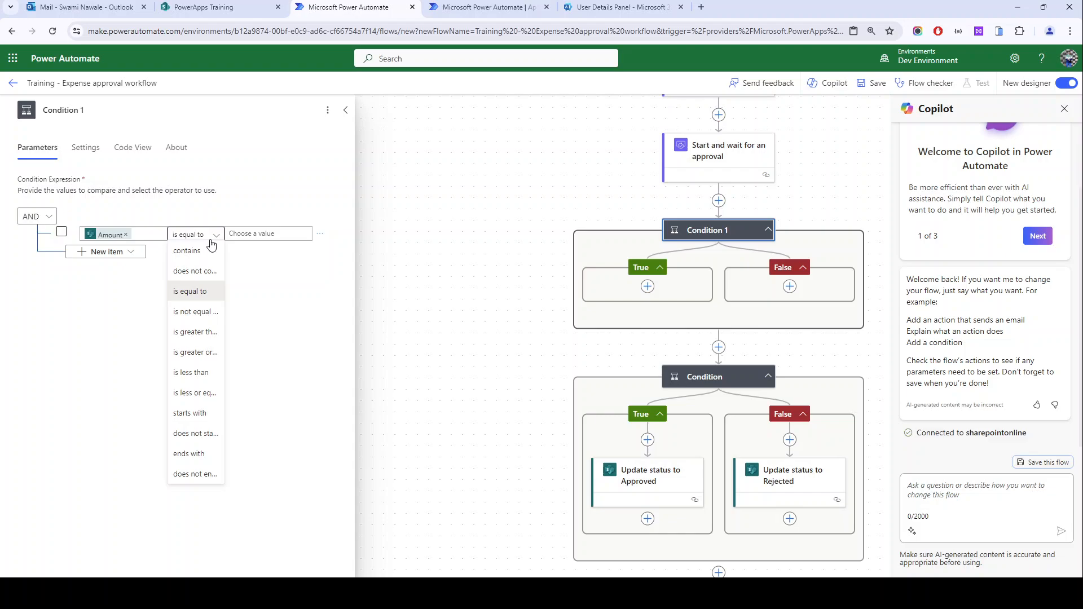
pyautogui.click(209, 333)
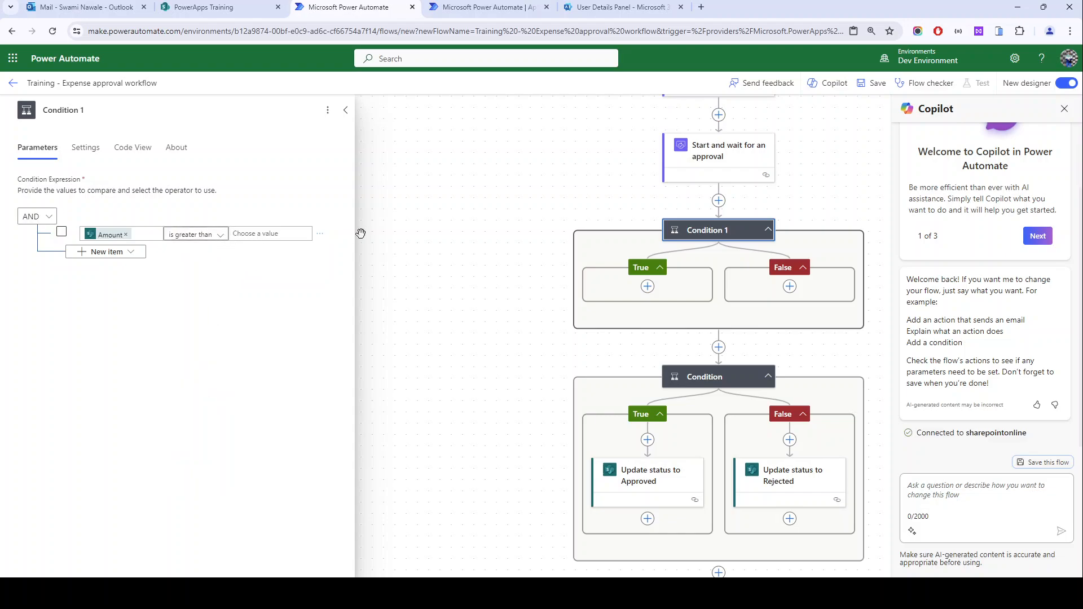
pyautogui.click(216, 235)
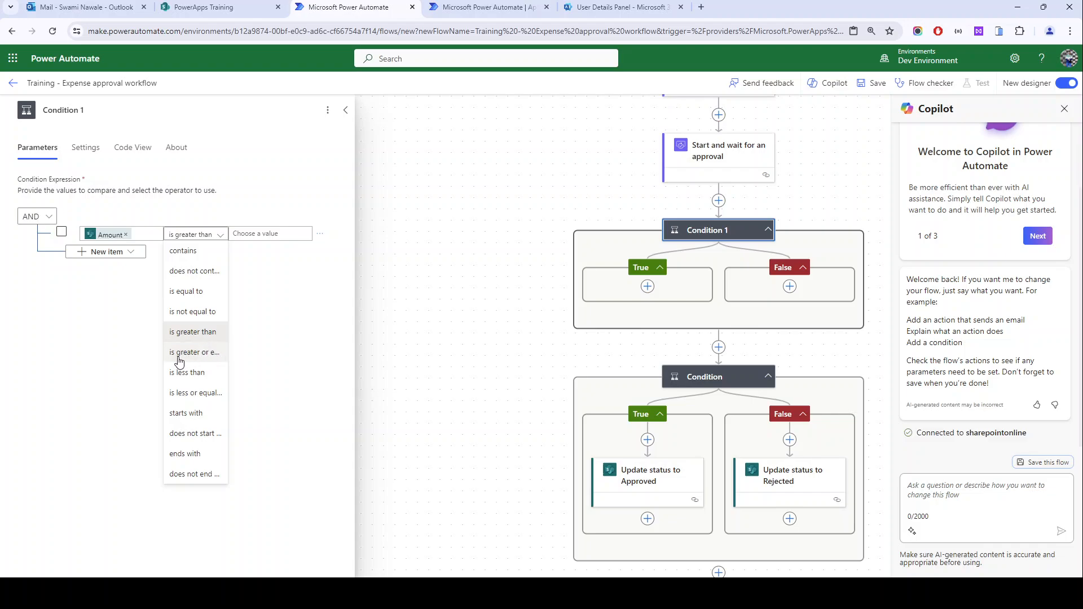
pyautogui.click(198, 359)
pyautogui.click(274, 235)
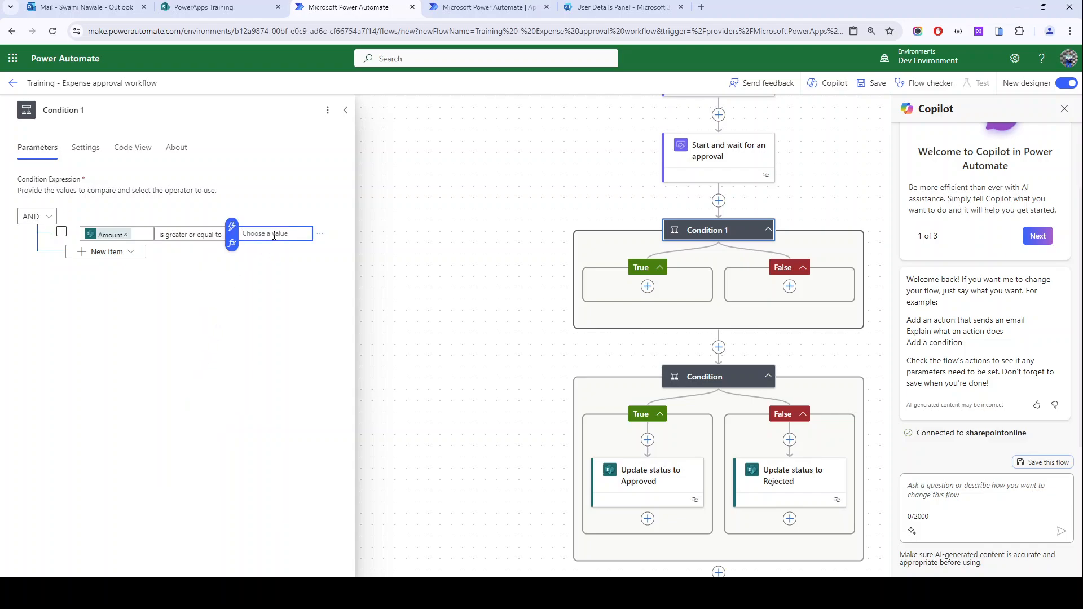
pyautogui.write('5000')
pyautogui.click(498, 242)
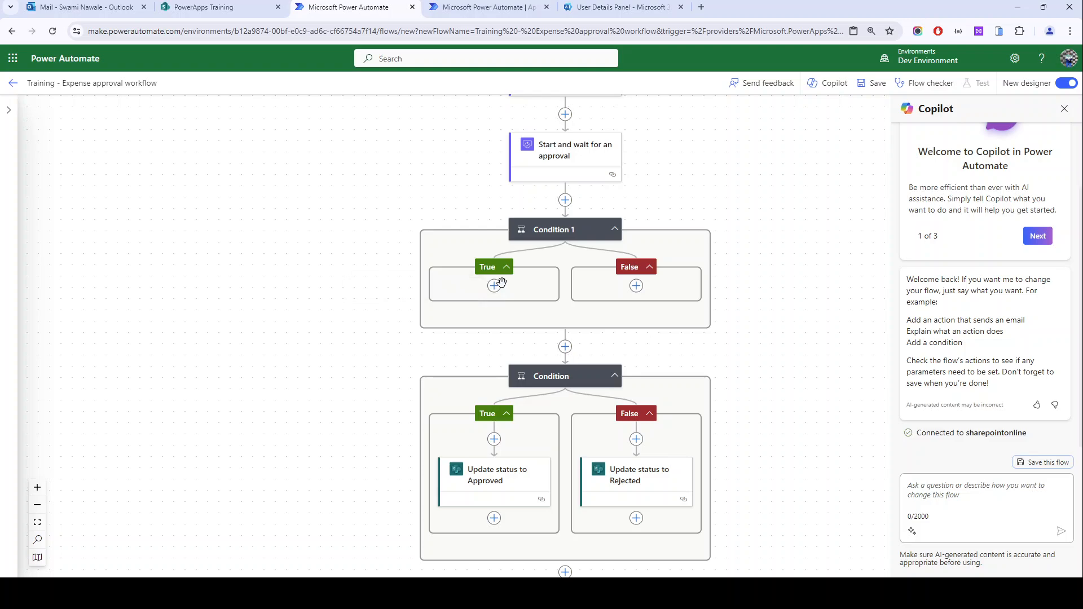
# - Add an Initialize variable action between "When an item is created" and "Created User Email"
pyautogui.scroll(1, 502, 282)
pyautogui.scroll(-2, 502, 285)
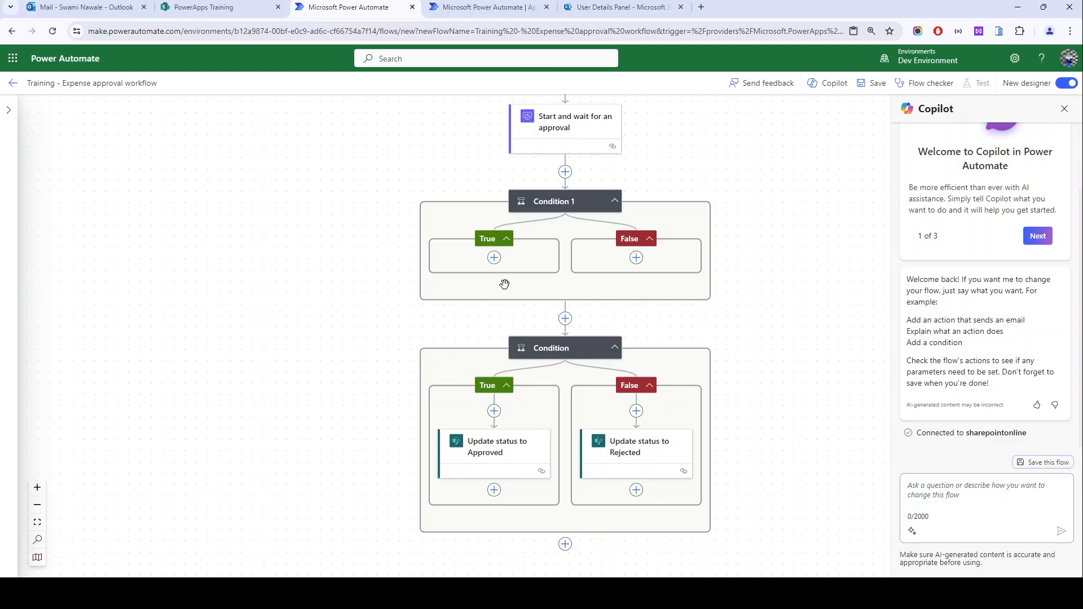
pyautogui.scroll(2, 504, 284)
pyautogui.scroll(7, 541, 260)
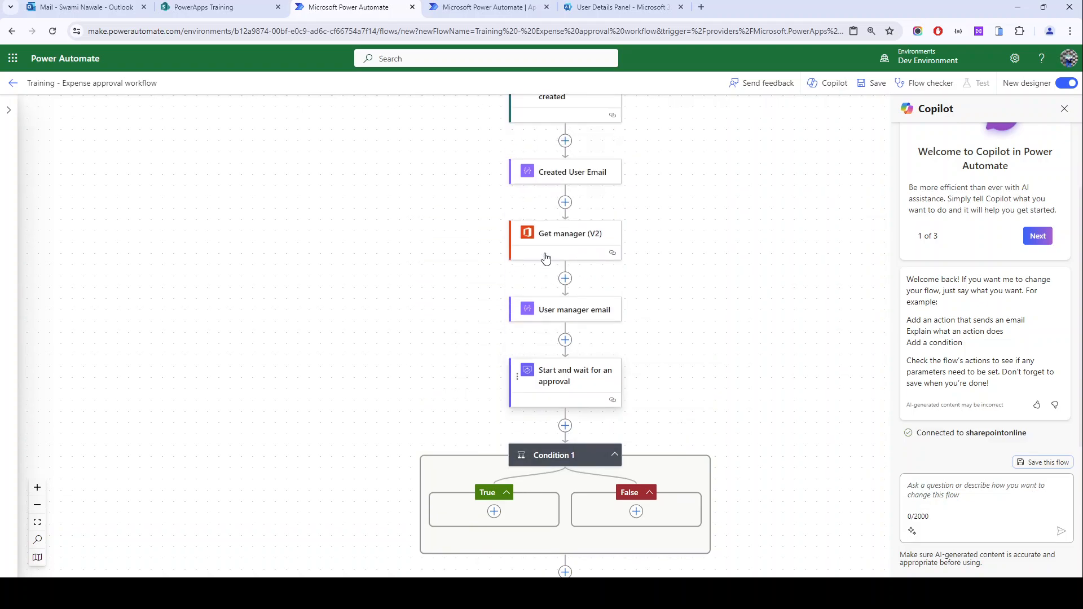
pyautogui.scroll(2, 546, 258)
pyautogui.click(565, 254)
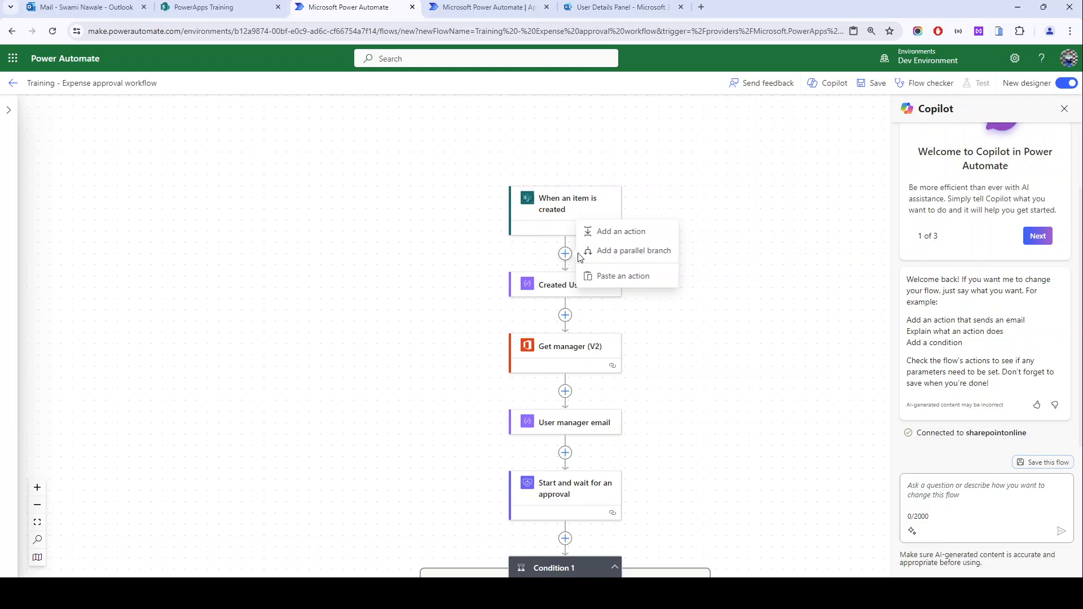
pyautogui.click(615, 232)
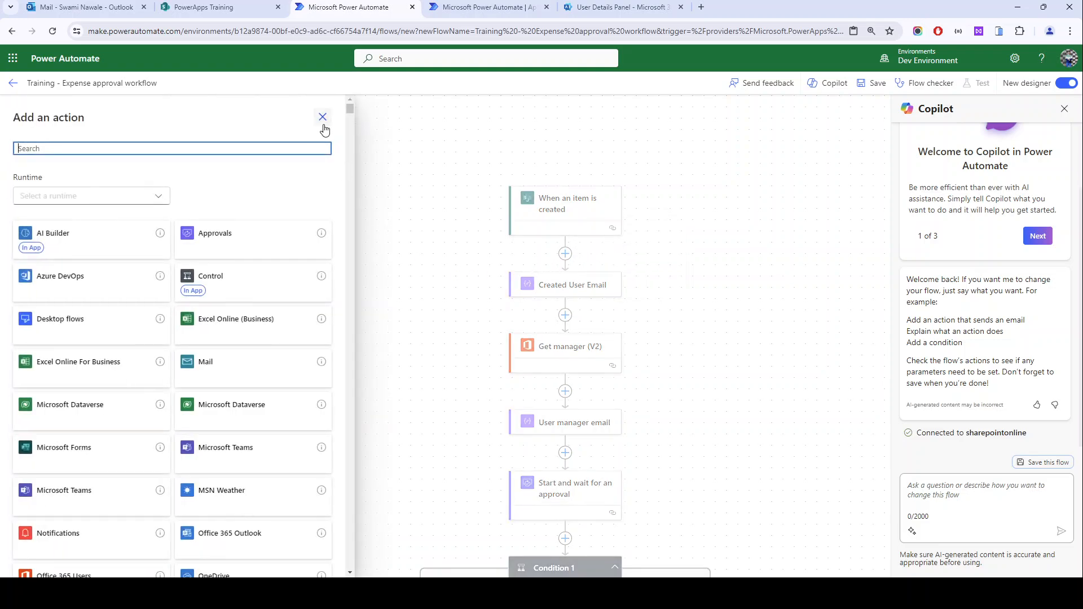
pyautogui.write('variab')
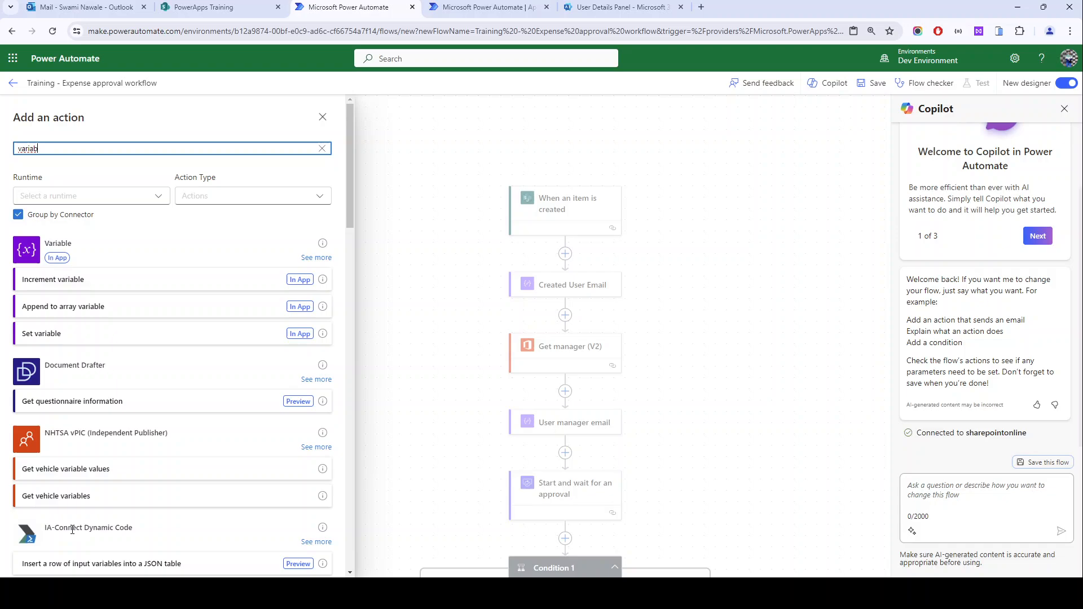
pyautogui.scroll(-2, 71, 508)
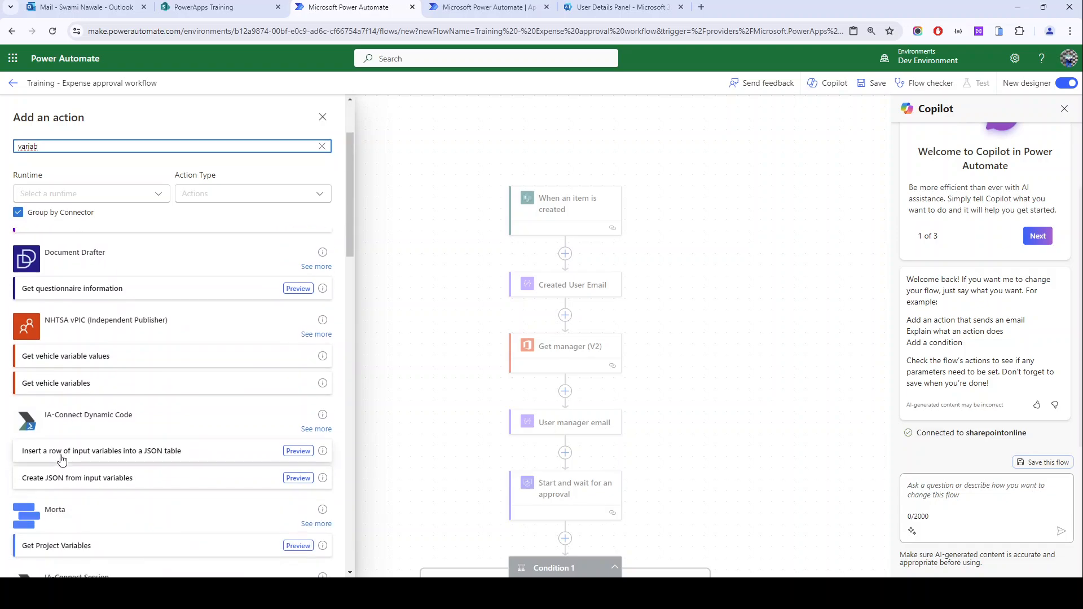
pyautogui.scroll(2, 63, 451)
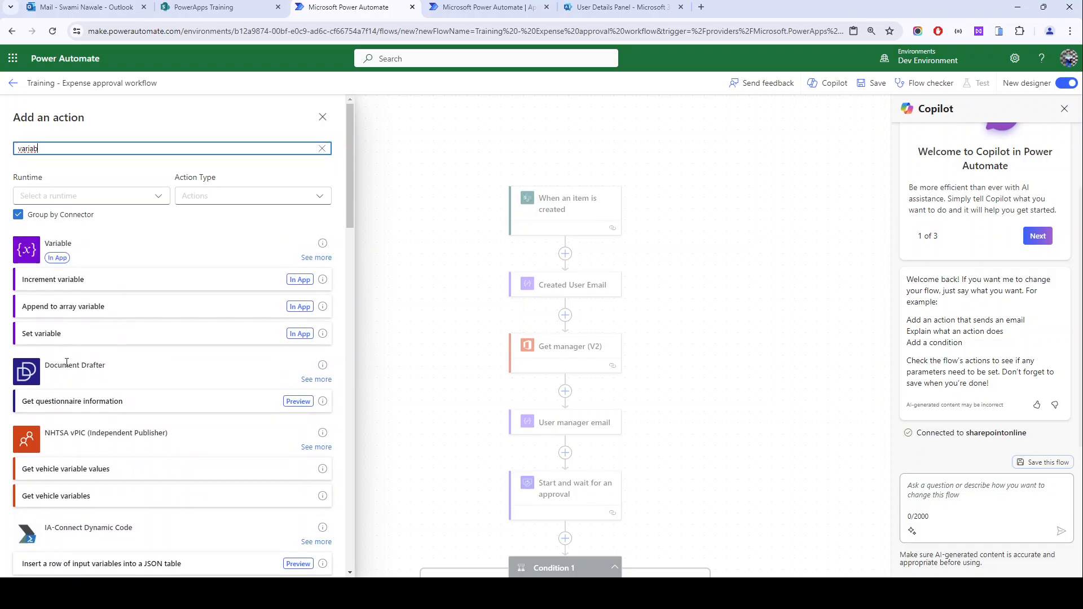
pyautogui.click(315, 260)
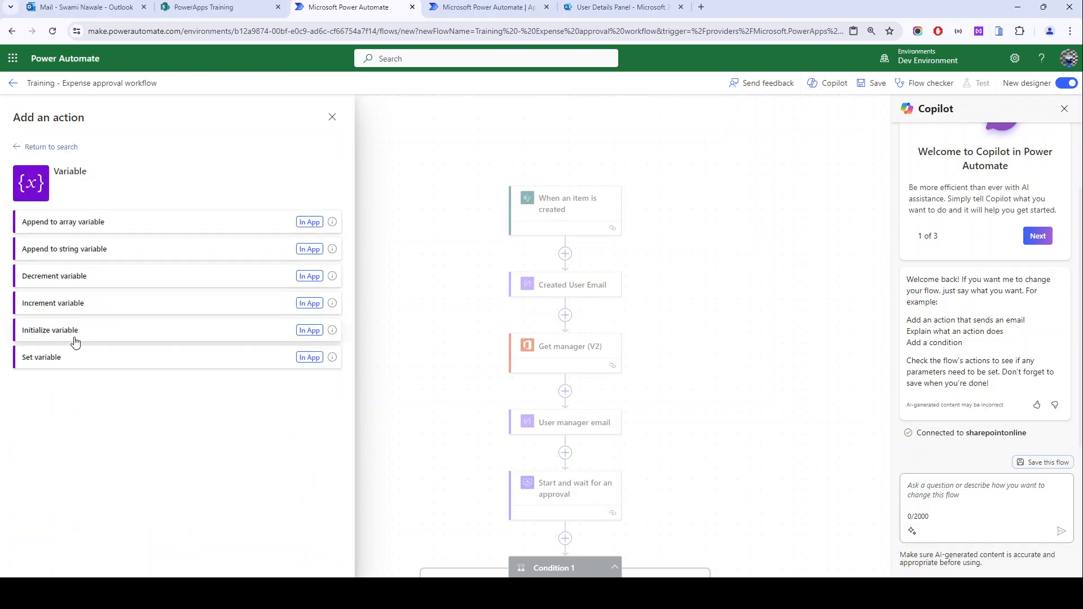
pyautogui.click(76, 337)
# - Name both the new Initialize variable action and its variable varApproverEmails, and set the type to String
pyautogui.click(96, 109)
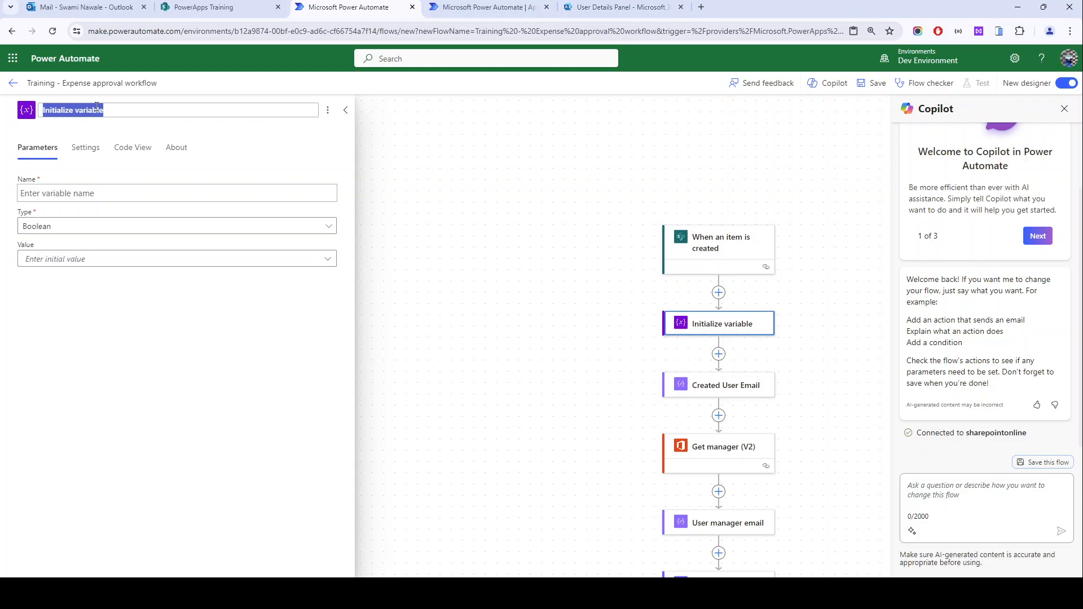
pyautogui.write('var')
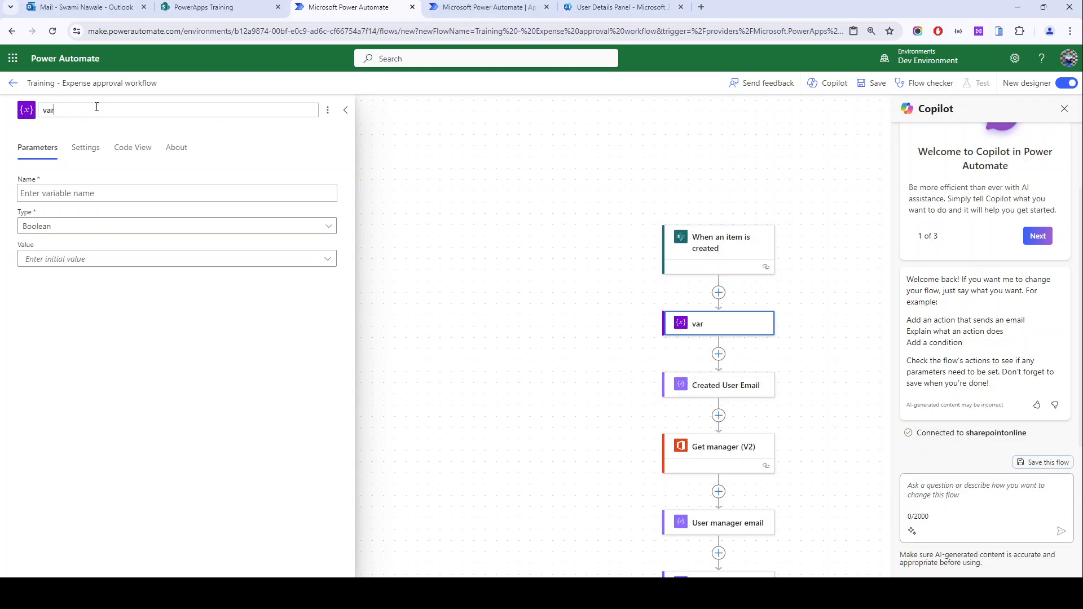
pyautogui.write('ApproverEmails')
pyautogui.hotkey('ctrl', 'a')
pyautogui.hotkey('ctrl', 'c')
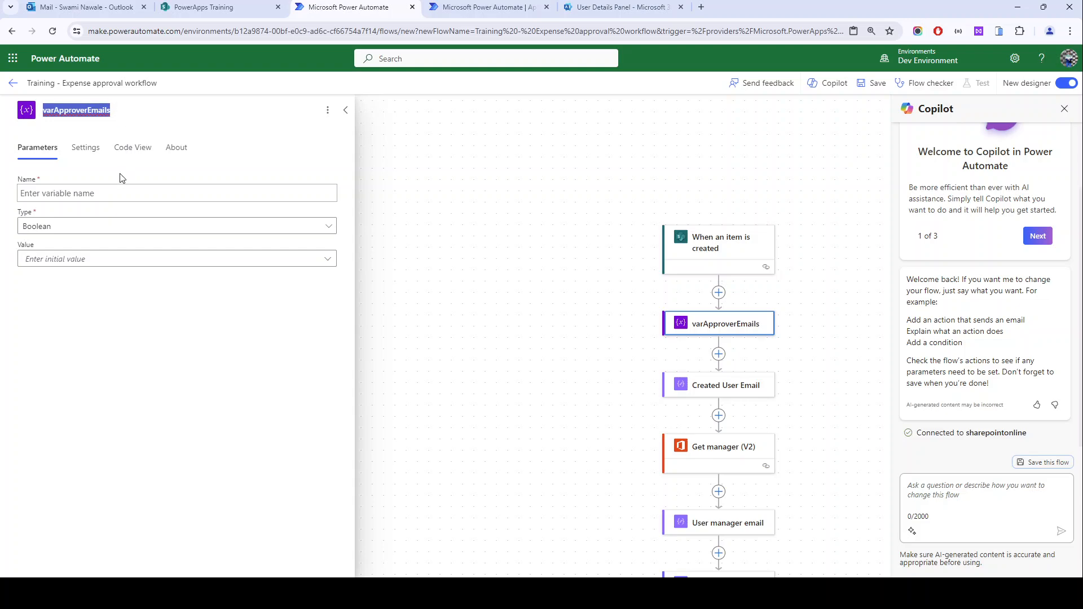
pyautogui.click(111, 189)
pyautogui.hotkey('ctrl', 'v')
pyautogui.click(97, 231)
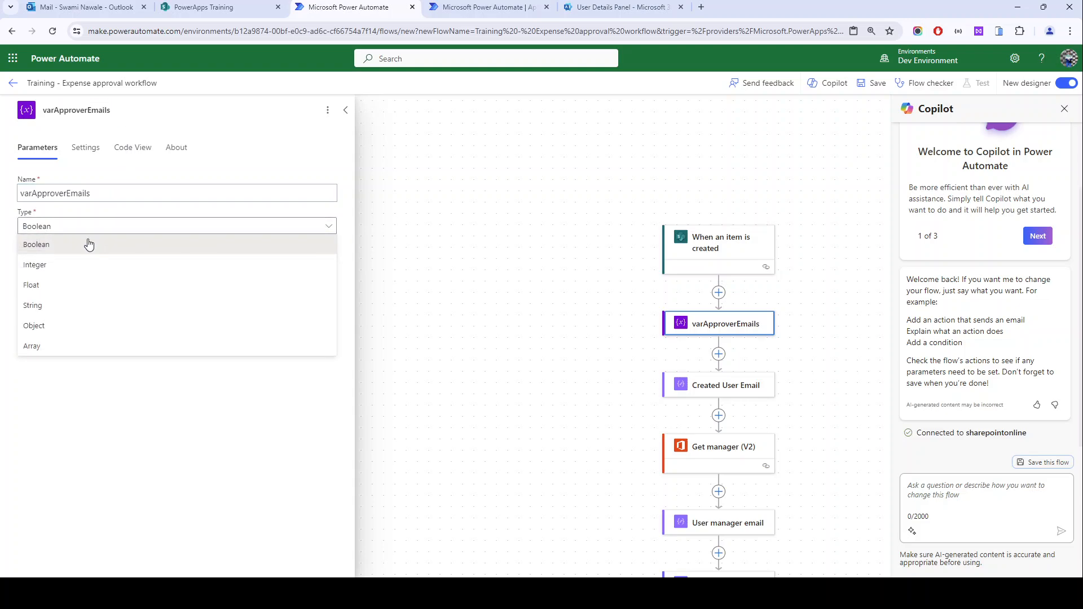
pyautogui.click(40, 305)
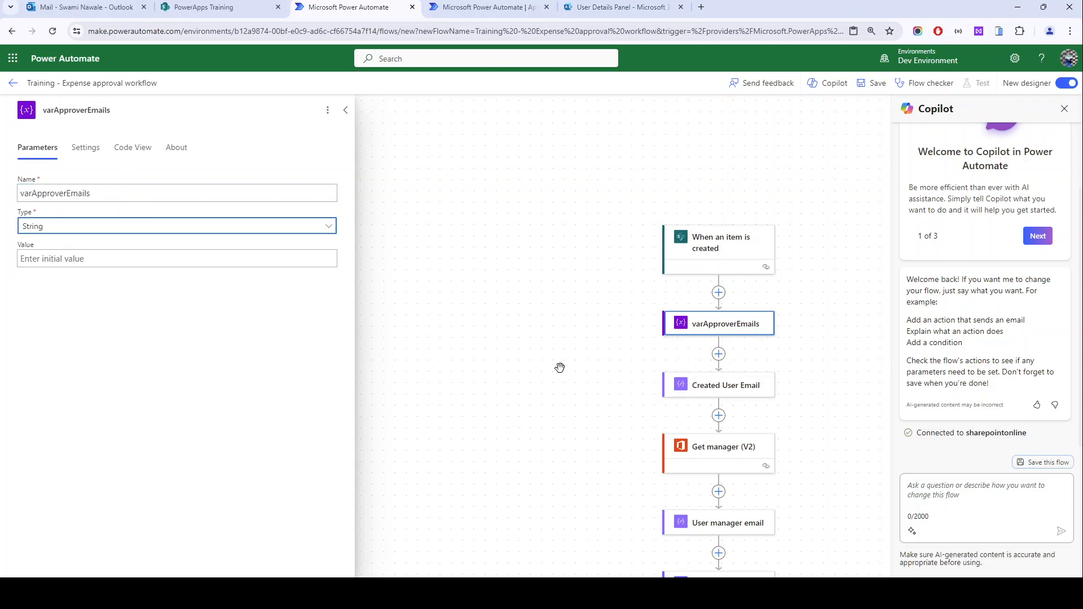
# - Move the varApproverEmails action between "User manager email" and "Start and wait for an approval"
pyautogui.scroll(-2, 564, 368)
pyautogui.moveTo(728, 251); pyautogui.dragTo(739, 413)
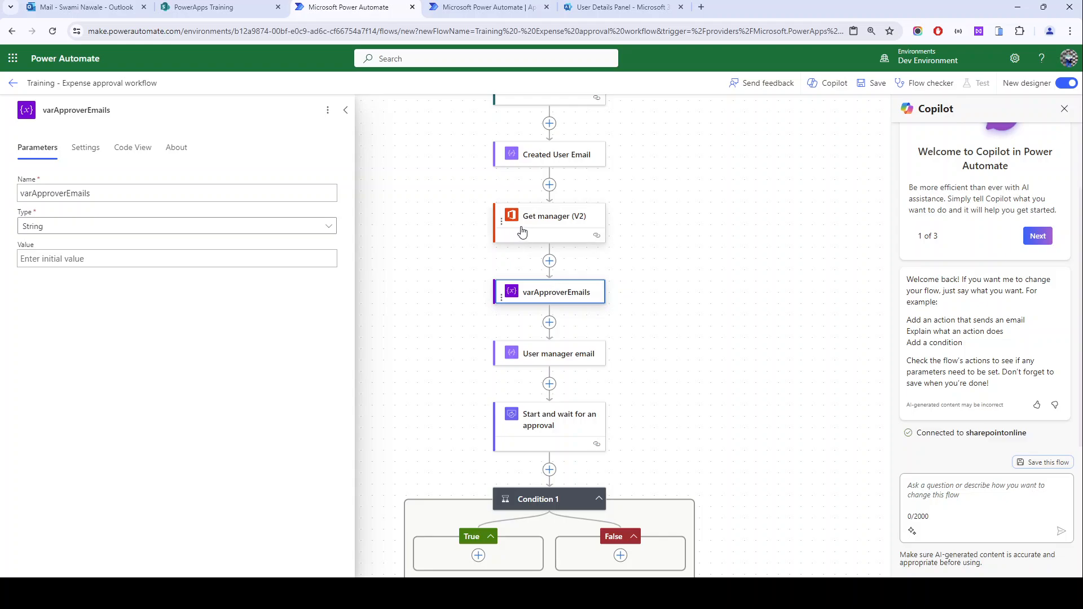
pyautogui.click(45, 254)
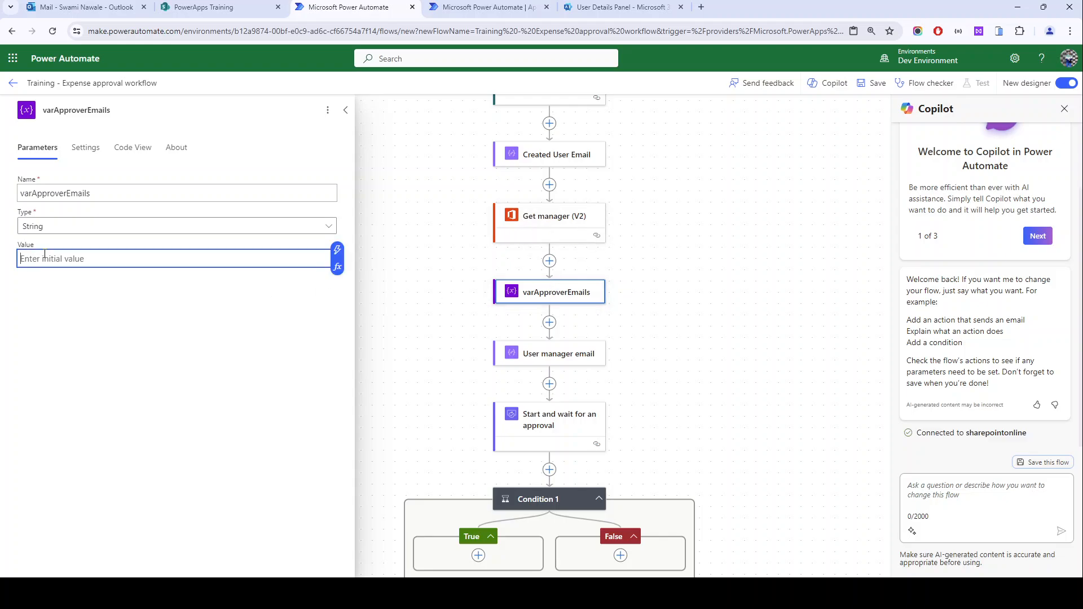
pyautogui.moveTo(556, 293); pyautogui.dragTo(545, 395)
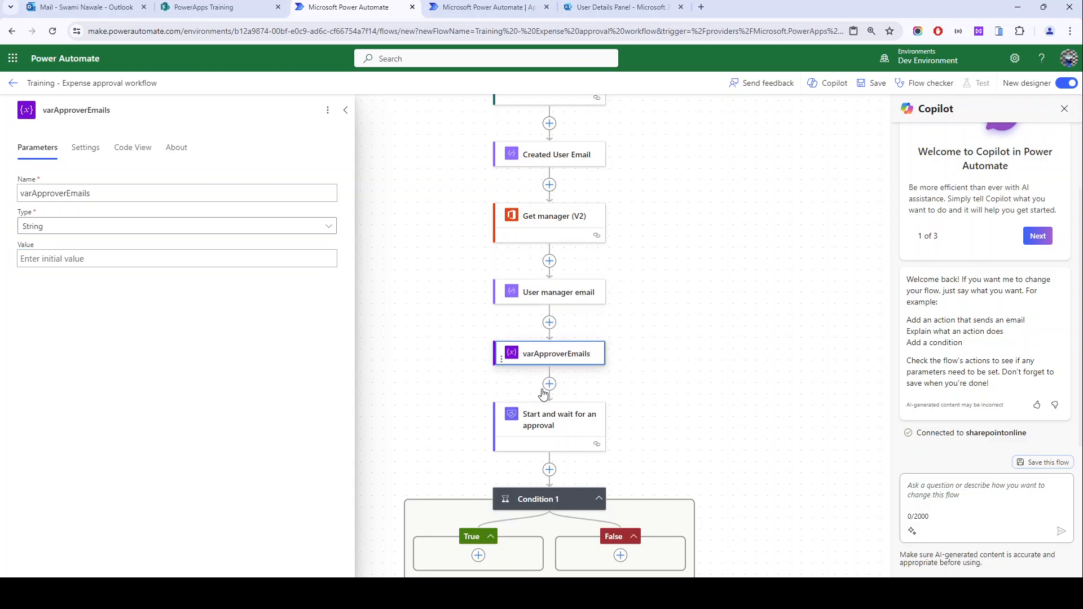
# - Set the initial value of varApproverEmails to the Outputs dynamic value
pyautogui.click(188, 261)
pyautogui.click(337, 249)
pyautogui.click(383, 333)
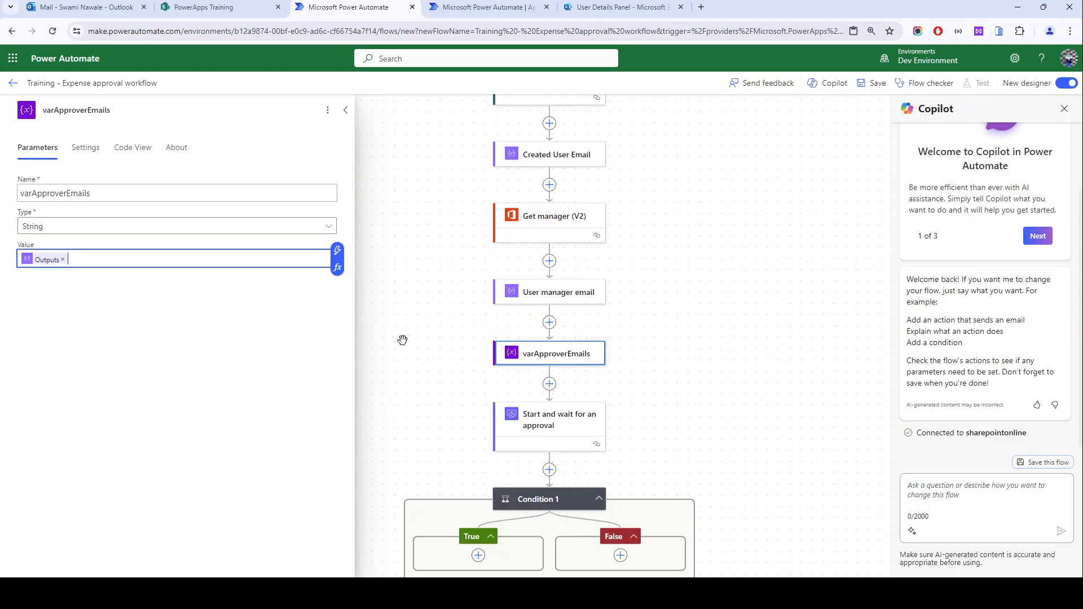
# - Rename Condition 1 as "Condition to check the amount is more than 5000"
pyautogui.scroll(-3, 667, 343)
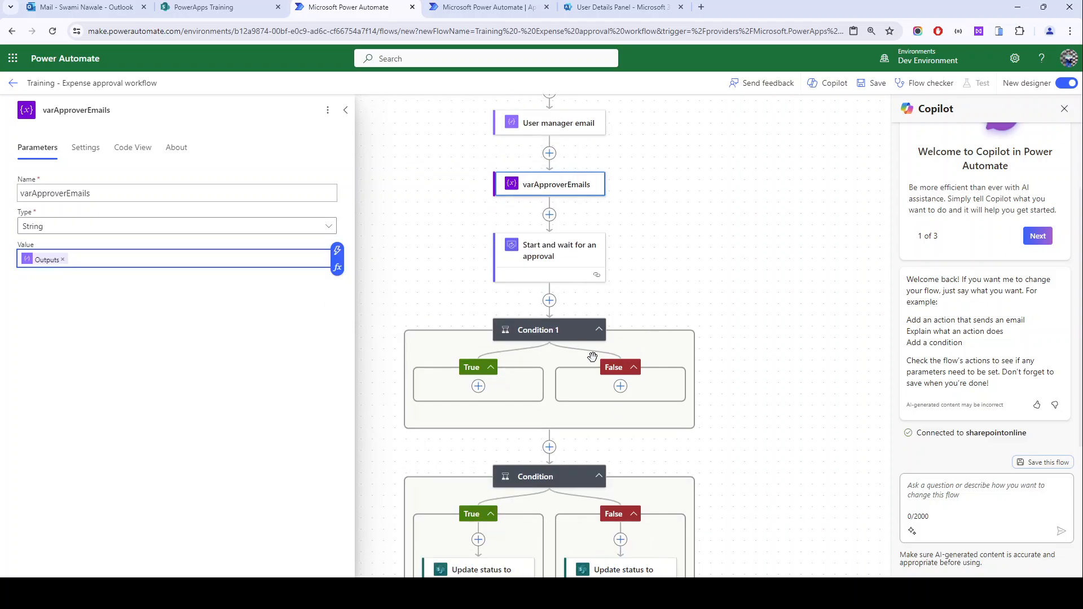
pyautogui.click(530, 332)
pyautogui.click(127, 110)
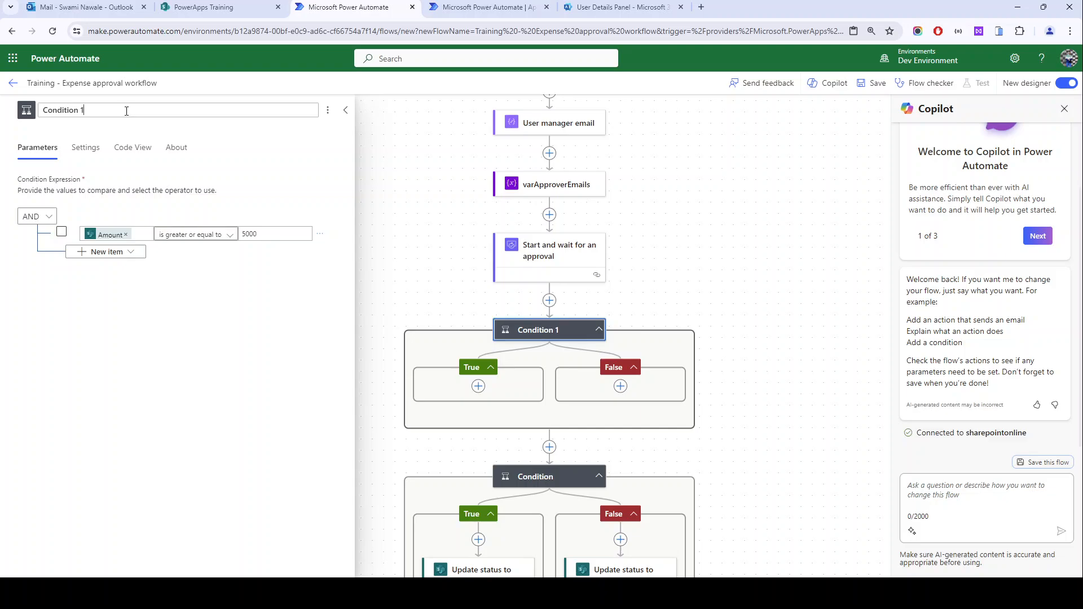
pyautogui.write('to check the amou')
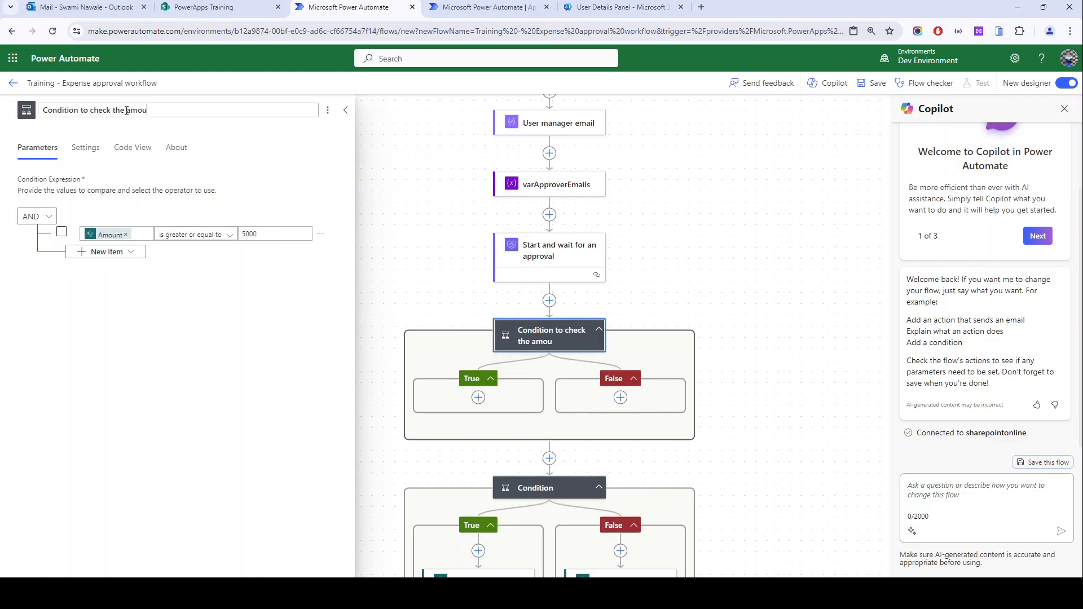
pyautogui.write('nt is more ')
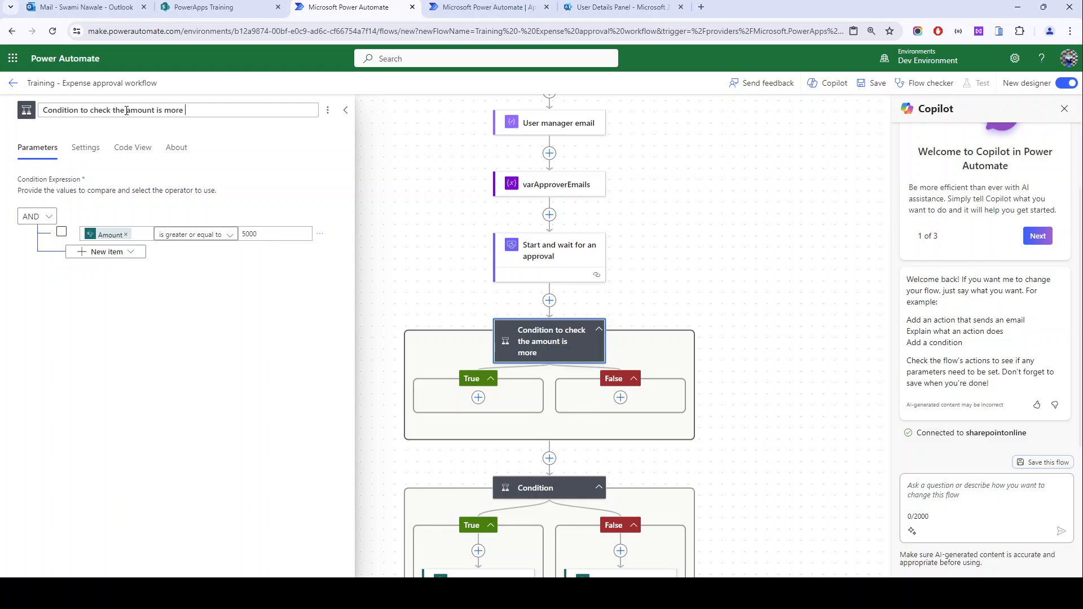
pyautogui.write('than 5000')
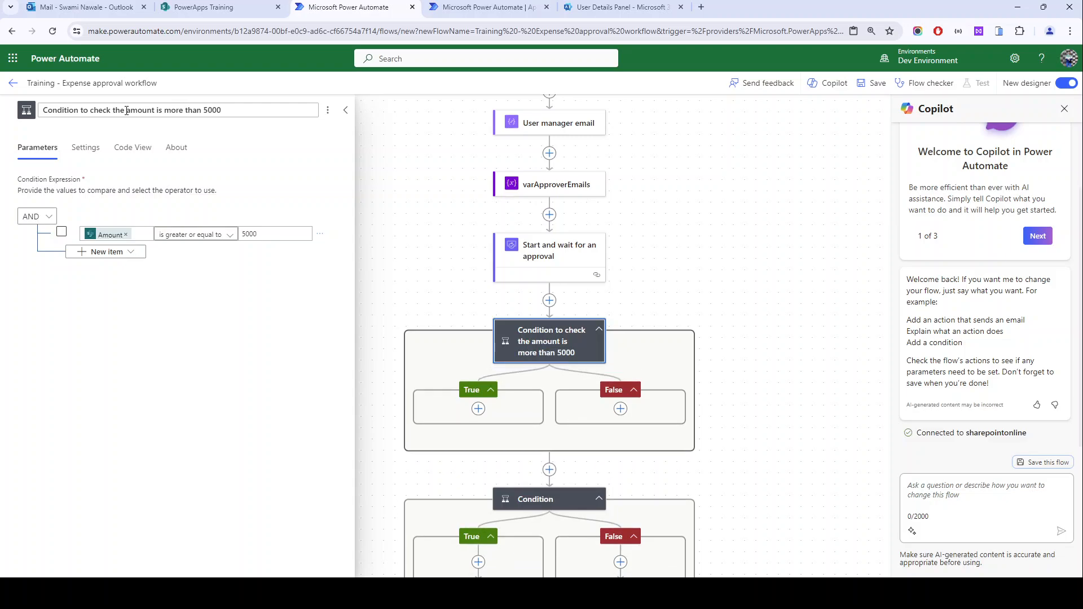
pyautogui.scroll(-3, 575, 242)
pyautogui.click(430, 222)
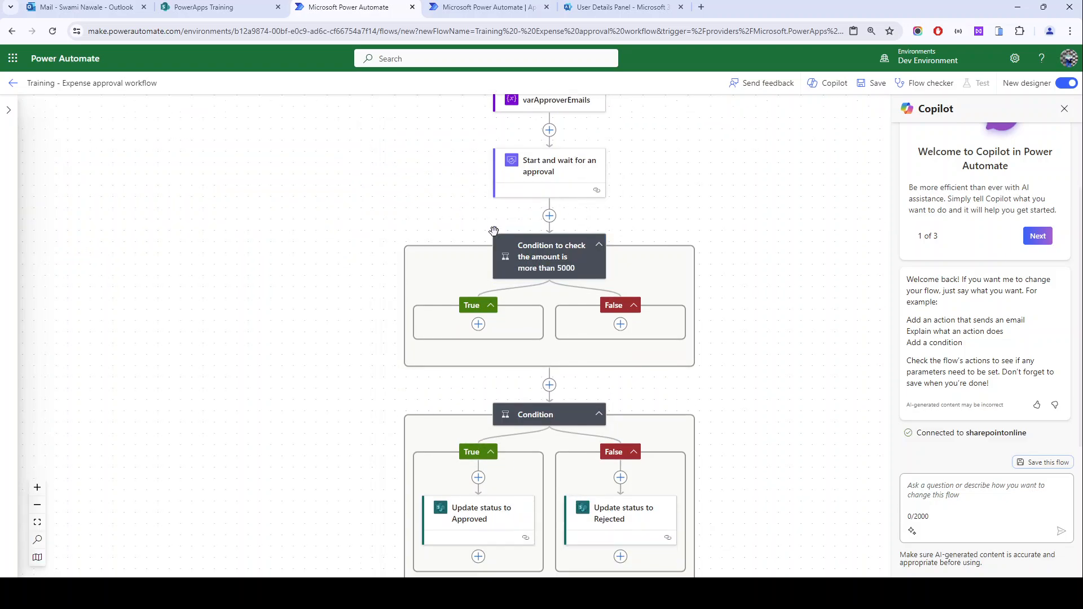
# - Add a Set variable action to the True branch of "Condition to check the amount is more than 5000"
pyautogui.scroll(1, 493, 232)
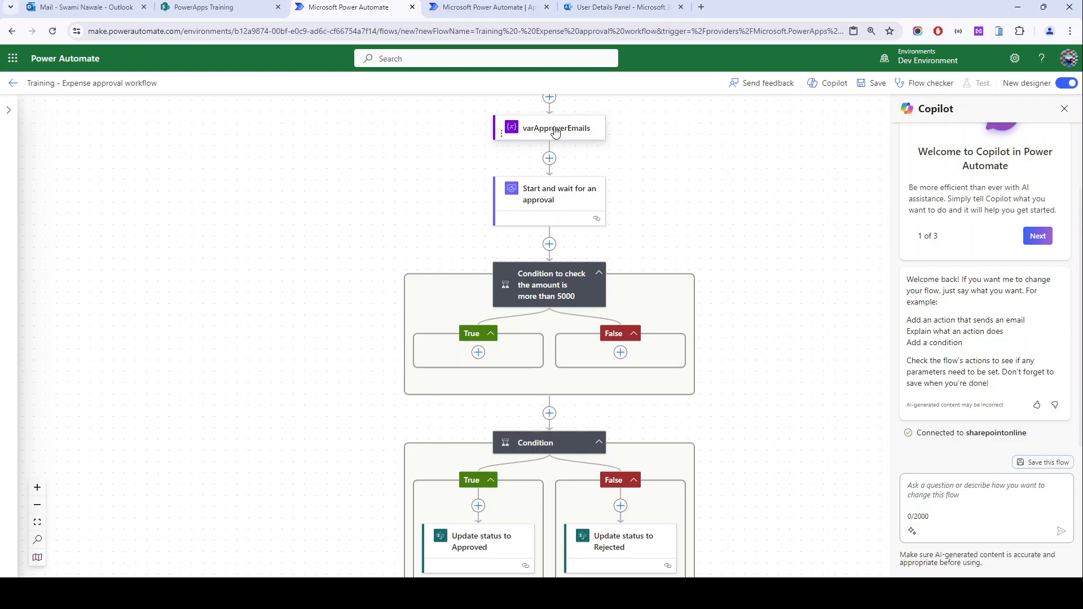
pyautogui.click(480, 356)
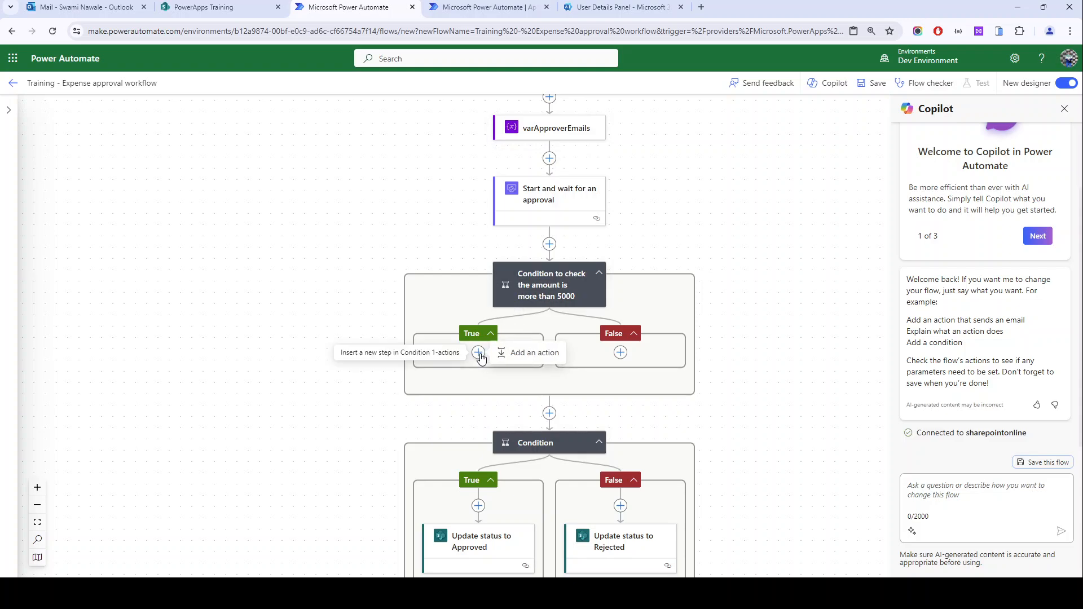
pyautogui.click(520, 355)
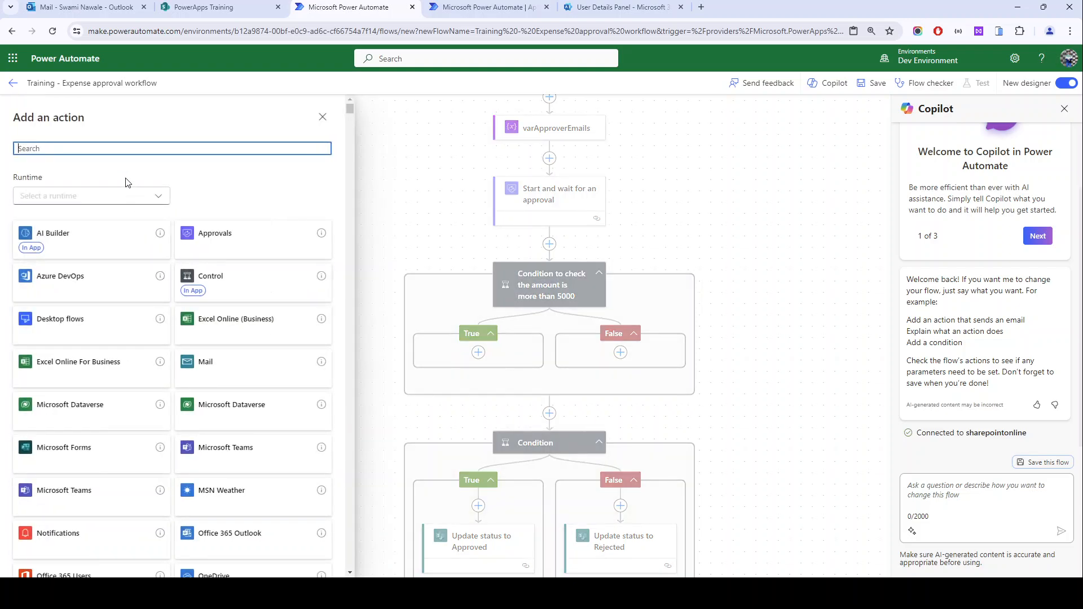
pyautogui.write('setu')
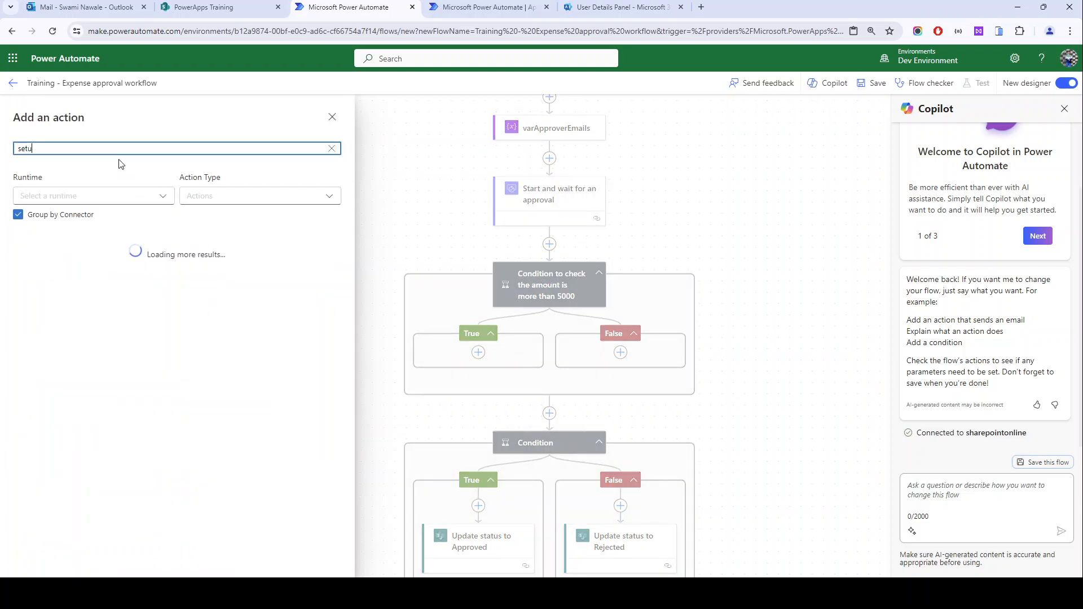
pyautogui.press('BackSpace')
pyautogui.scroll(-1, 81, 465)
pyautogui.scroll(-5, 81, 465)
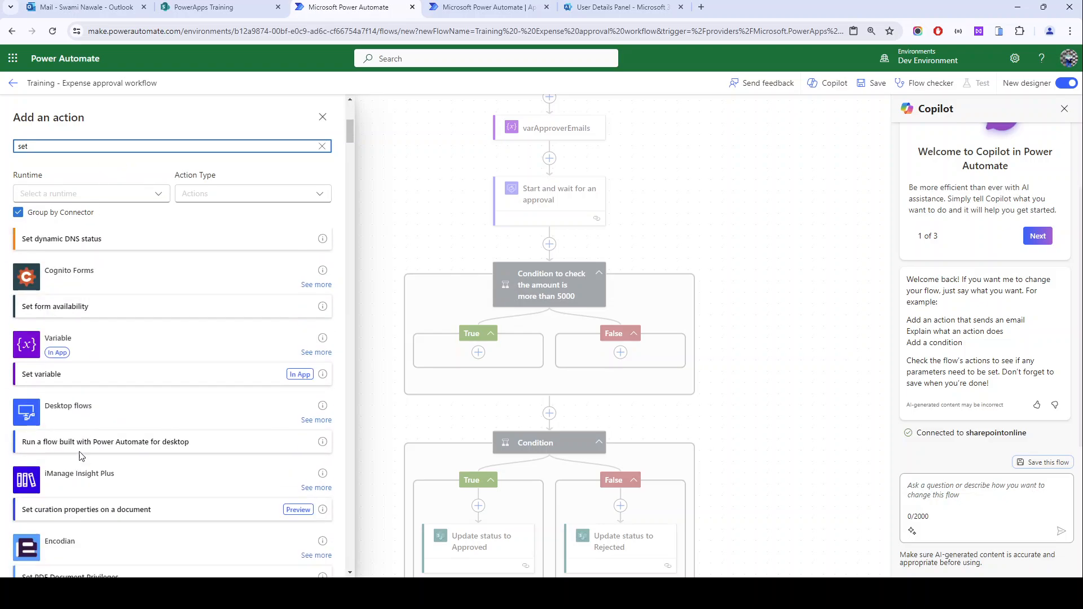
pyautogui.click(71, 375)
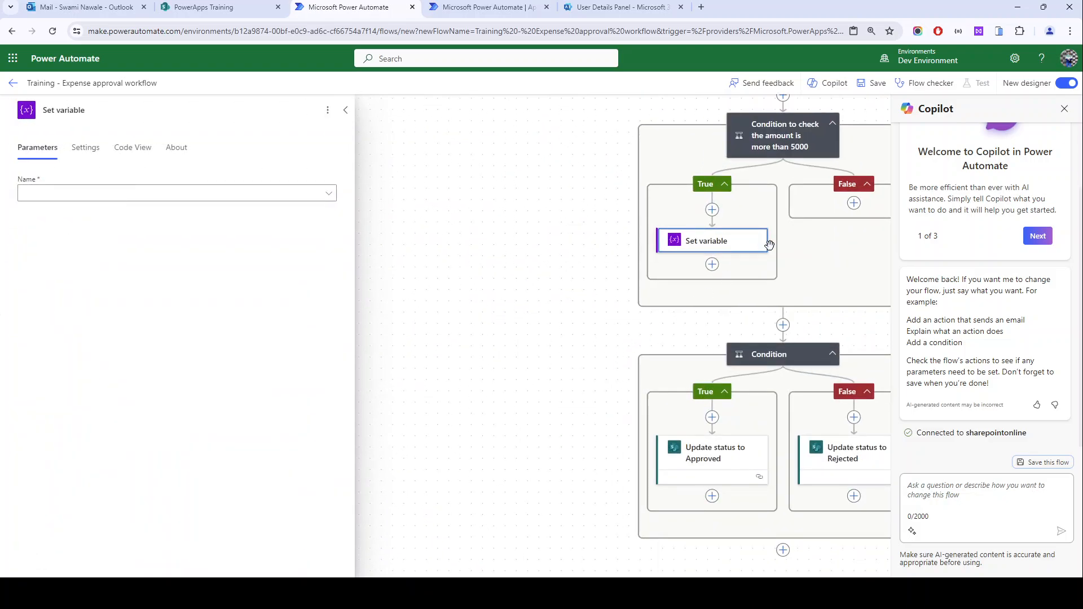
# - Make the Set variable action target varApproverEmails and insert the Outputs dynamic value of "User manager email" as its value
pyautogui.scroll(4, 778, 247)
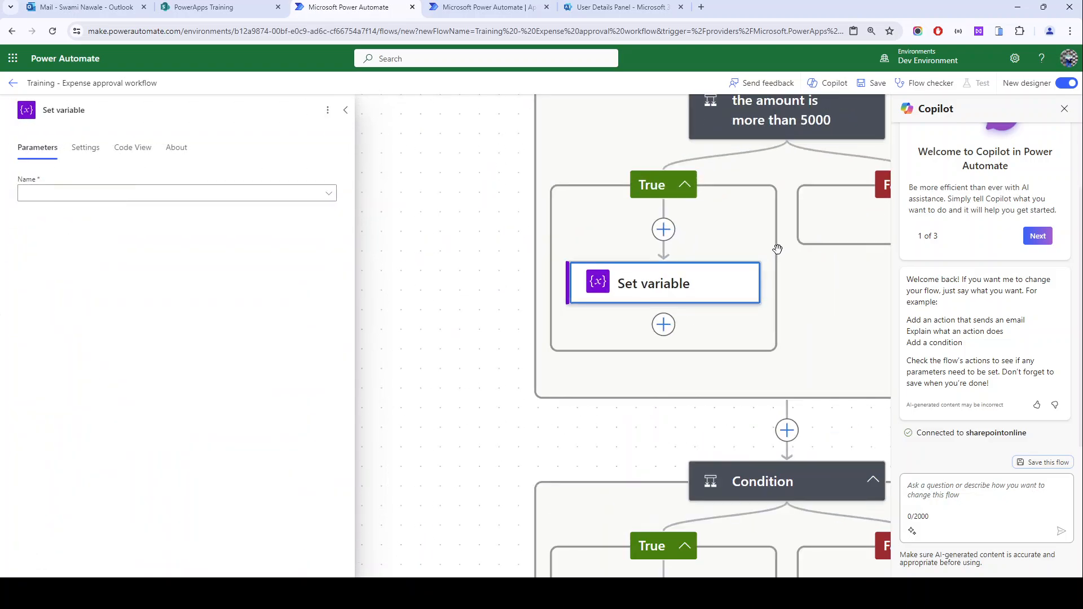
pyautogui.click(52, 193)
pyautogui.click(49, 213)
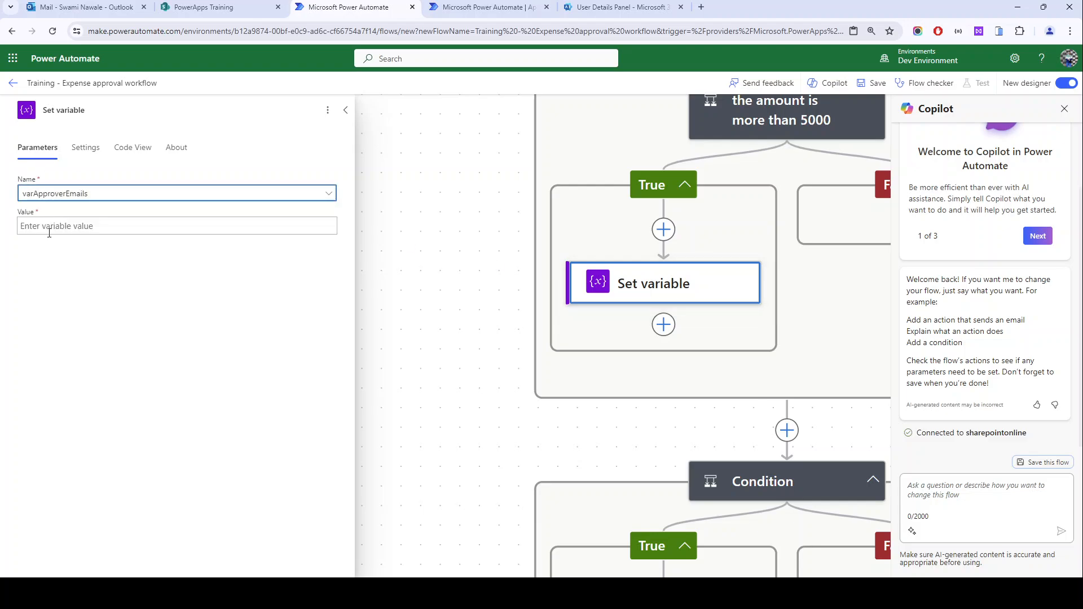
pyautogui.click(49, 232)
pyautogui.click(336, 219)
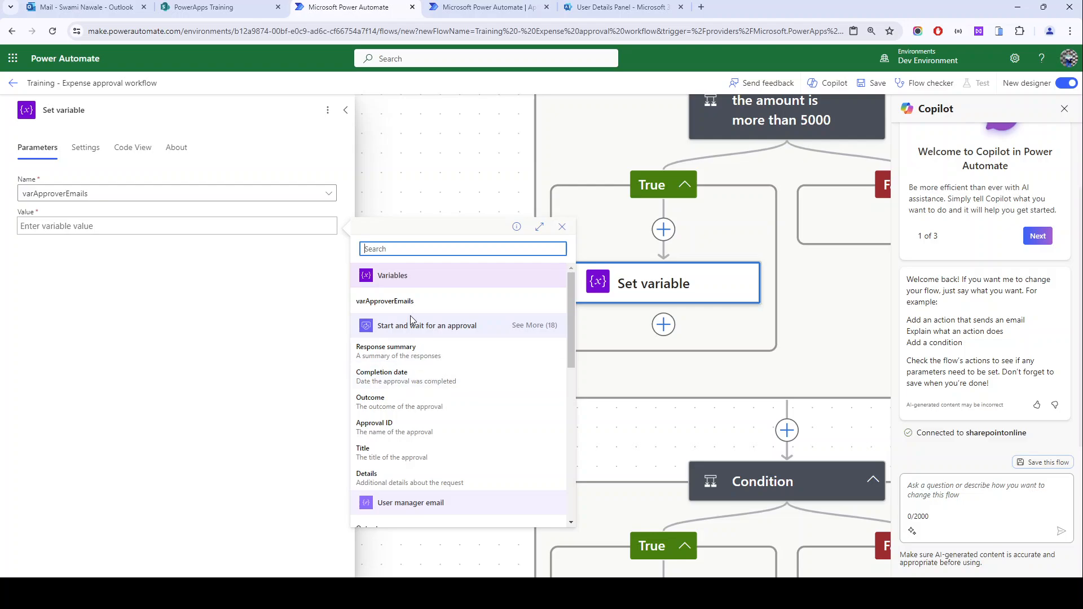
pyautogui.scroll(-1, 409, 319)
pyautogui.click(397, 468)
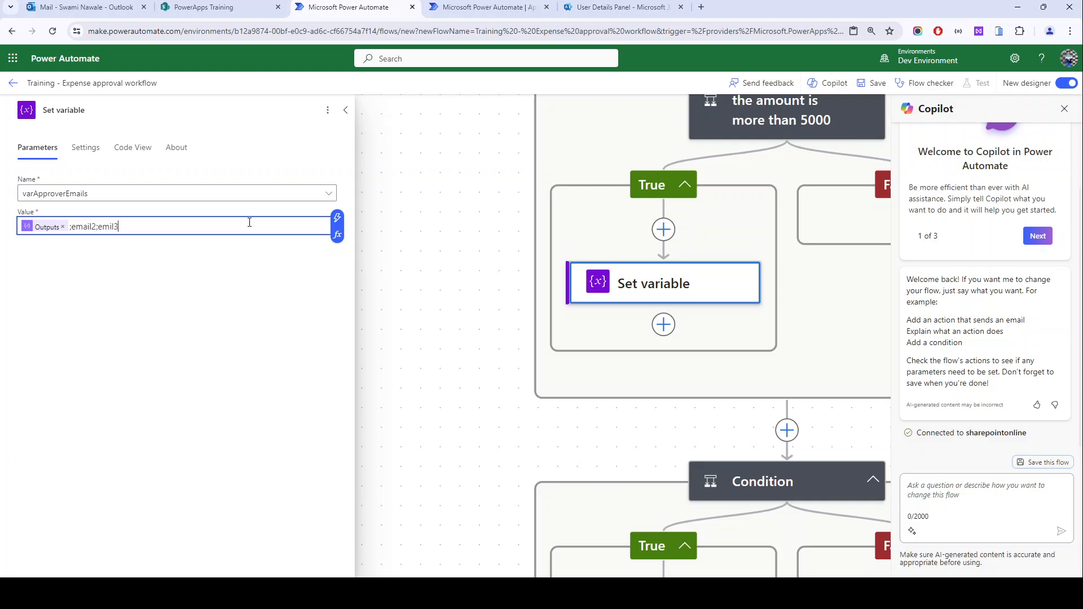
# - Replace the placeholder addresses after Outputs with the first extra approver's email, copied from that user's details in the Microsoft 365 admin center
pyautogui.hotkey('ctrl', 'shift', 'Left')
pyautogui.hotkey('ctrl', 'shift', 'Left')
pyautogui.press('BackSpace')
pyautogui.click(620, 7)
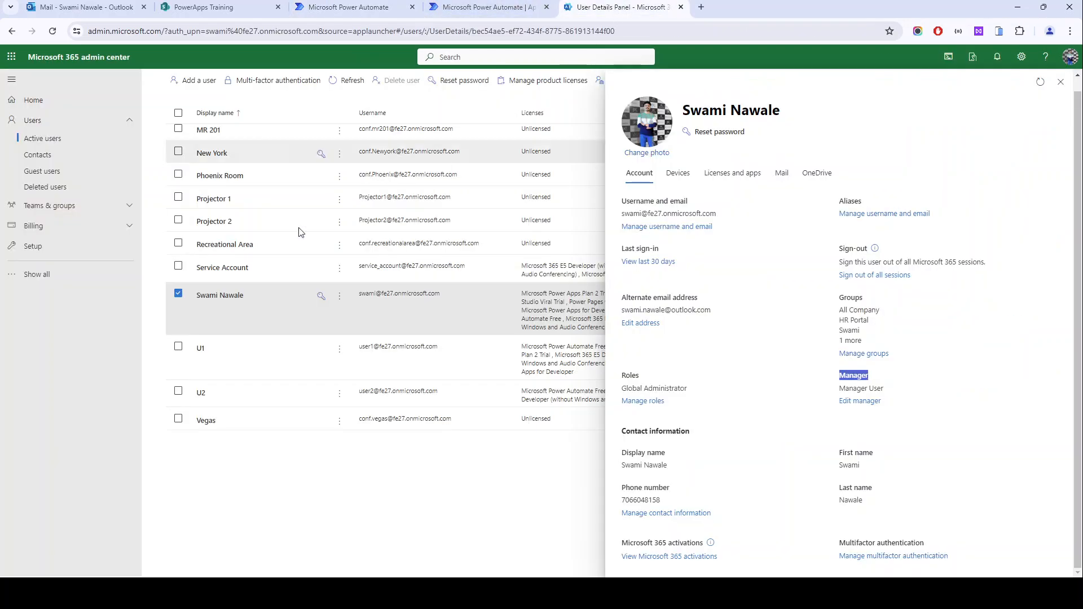
pyautogui.scroll(2, 277, 362)
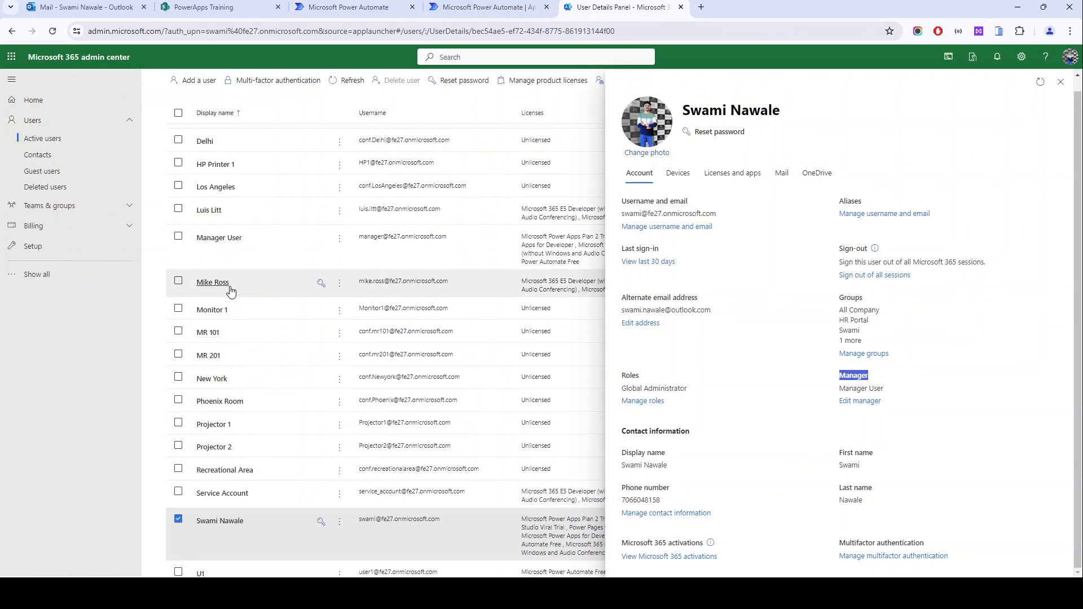
pyautogui.click(229, 287)
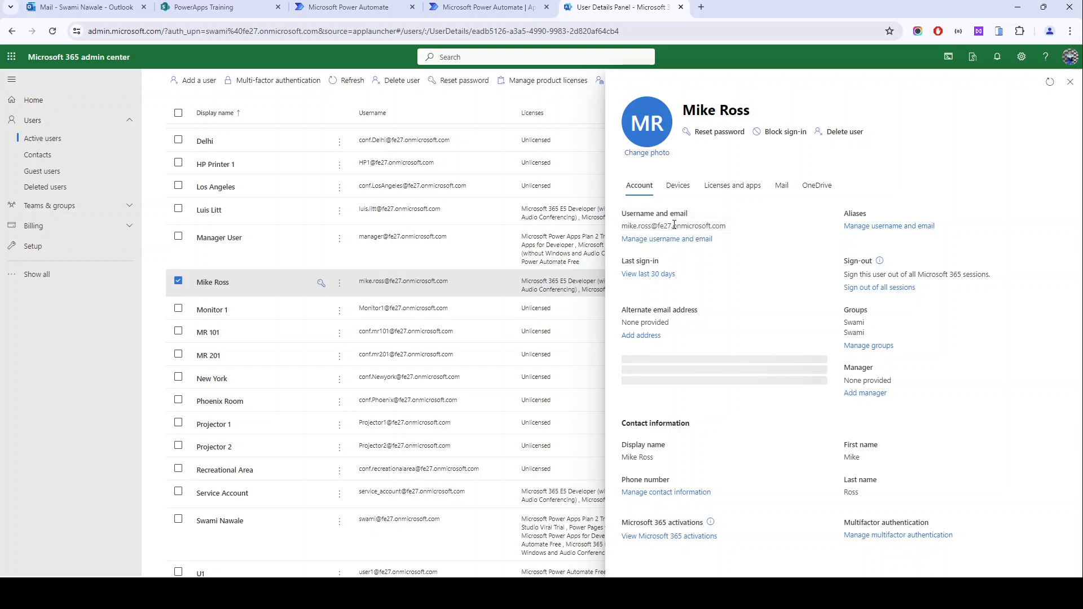
pyautogui.doubleClick(674, 225)
pyautogui.tripleClick(673, 225)
pyautogui.hotkey('ctrl', 'c')
pyautogui.click(348, 6)
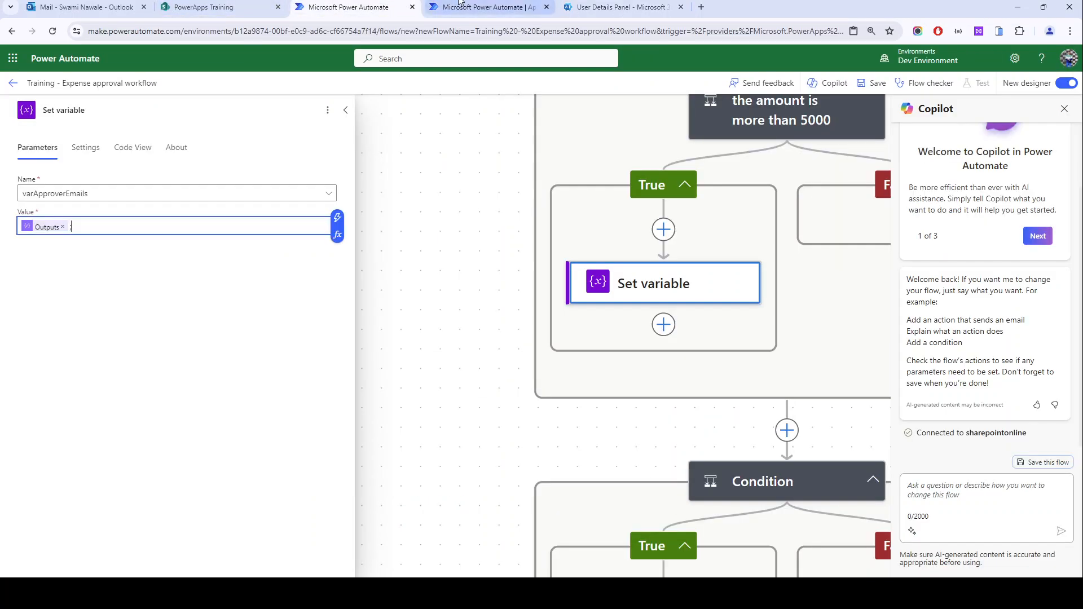
pyautogui.hotkey('ctrl', 'v')
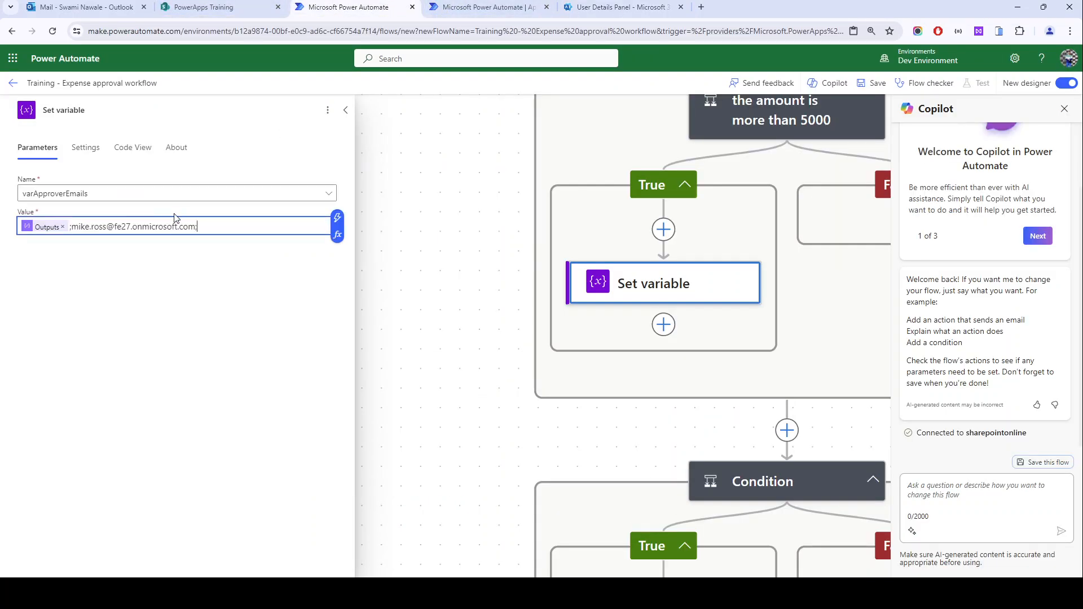
# - Append the second extra approver's email to the Set variable value, separated by a semicolon, copying it from the Microsoft 365 admin center
pyautogui.click(621, 7)
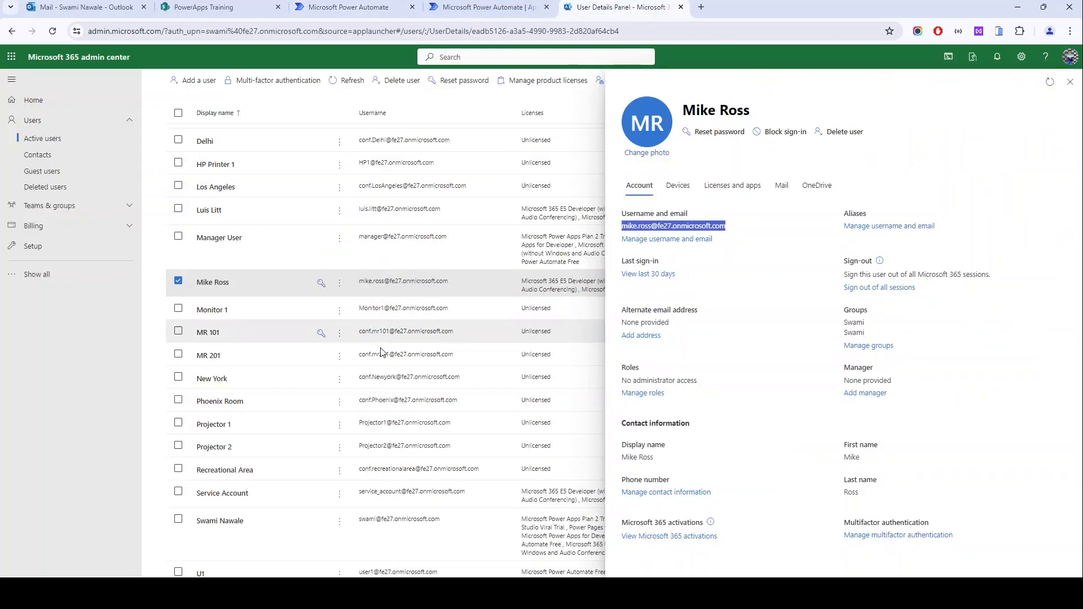
pyautogui.click(210, 210)
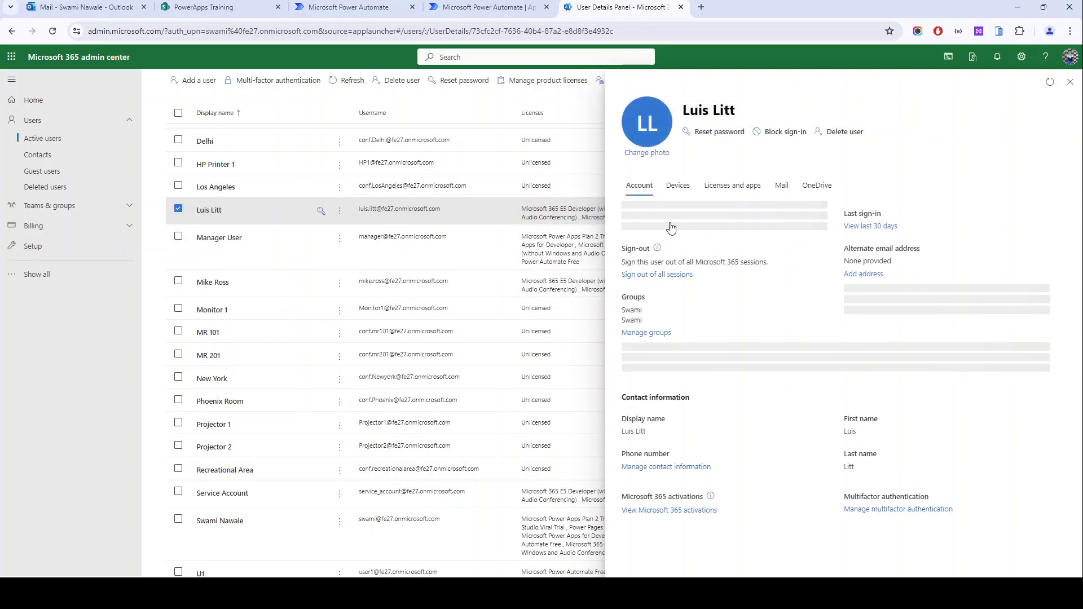
pyautogui.tripleClick(672, 225)
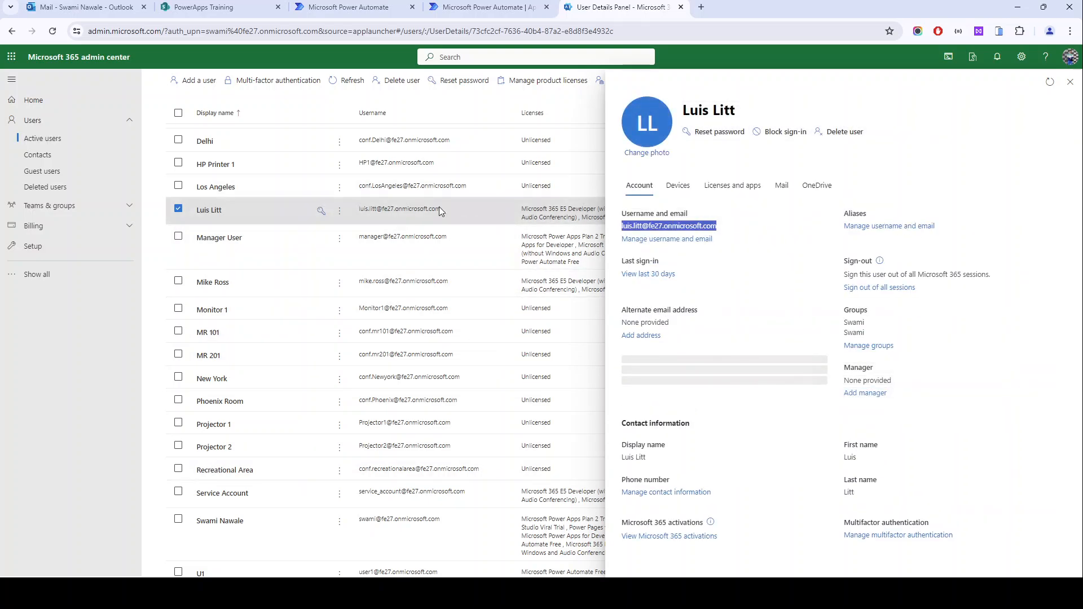
pyautogui.hotkey('ctrl', 'c')
pyautogui.click(348, 7)
pyautogui.hotkey('ctrl', 'v')
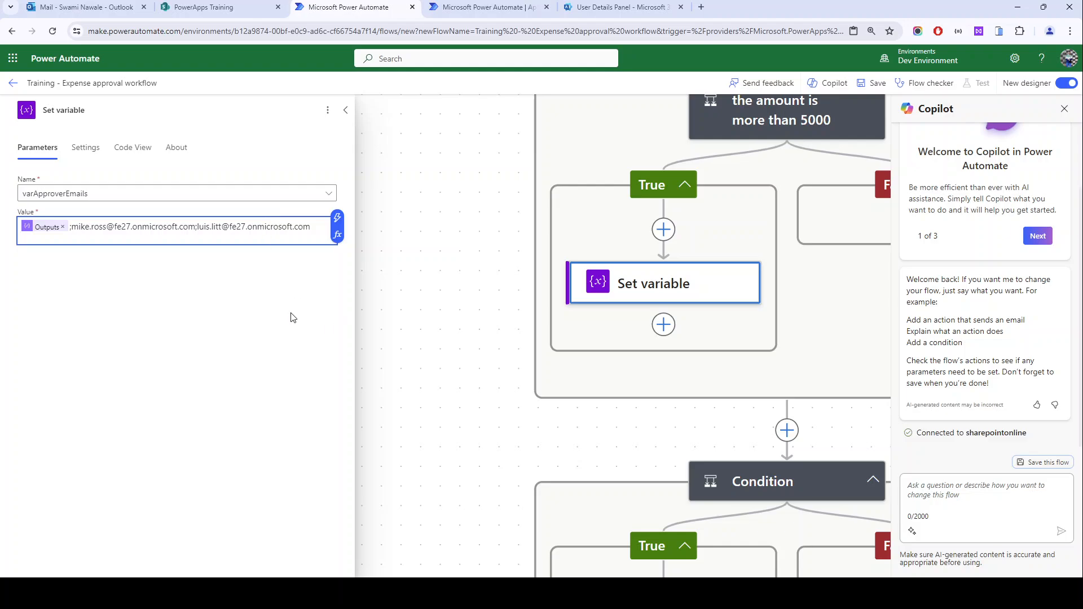
pyautogui.press('BackSpace')
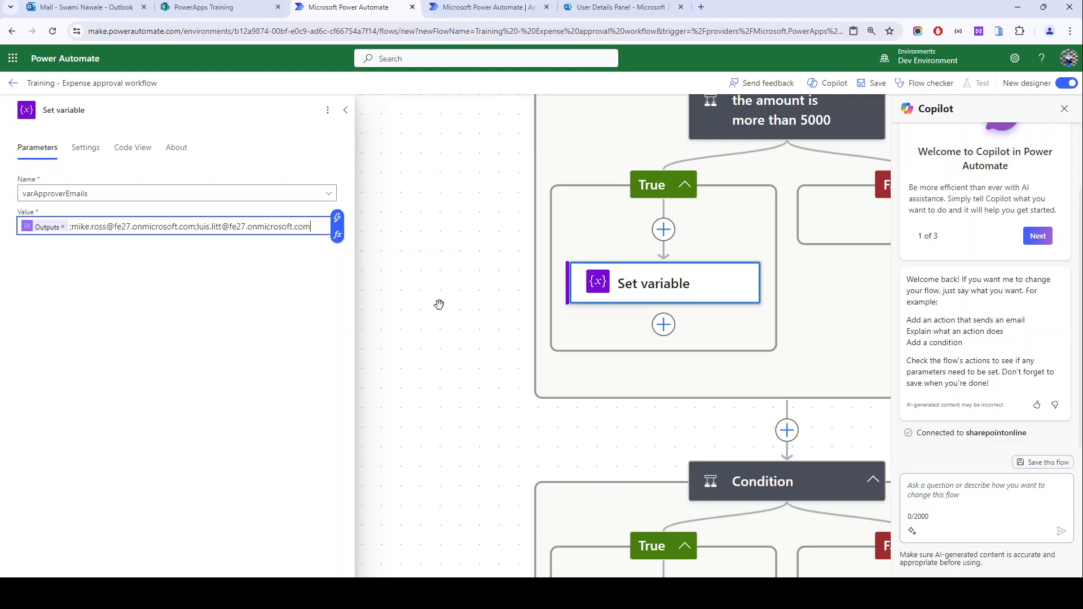
# - Rename the Condition that compares the approval outcome as "Condition to check approval status"
pyautogui.scroll(-5, 438, 303)
pyautogui.scroll(3, 395, 365)
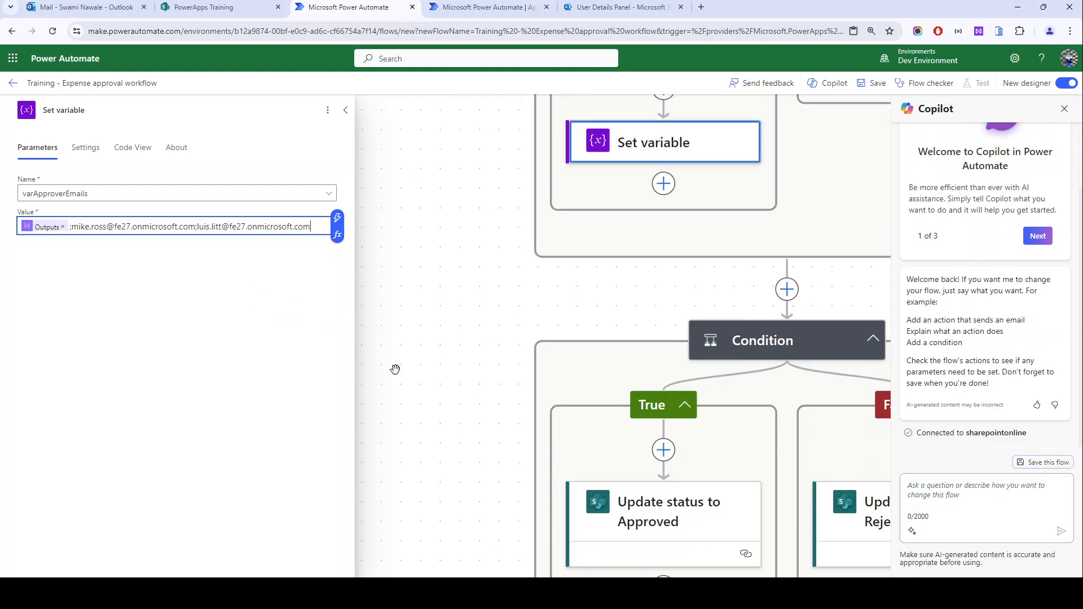
pyautogui.click(416, 331)
pyautogui.scroll(-5, 404, 333)
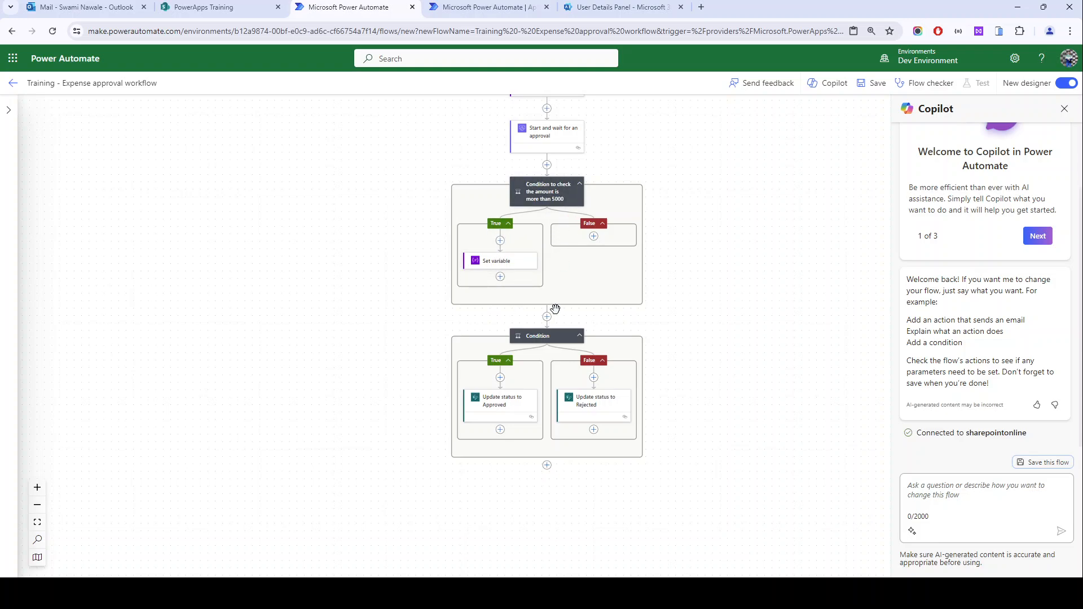
pyautogui.click(531, 336)
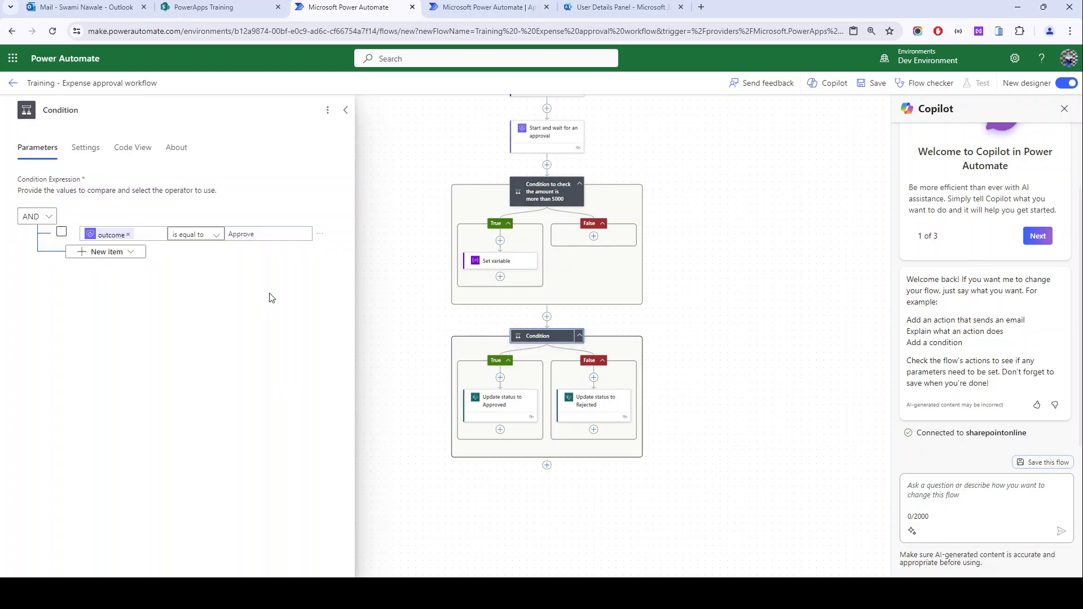
pyautogui.click(85, 111)
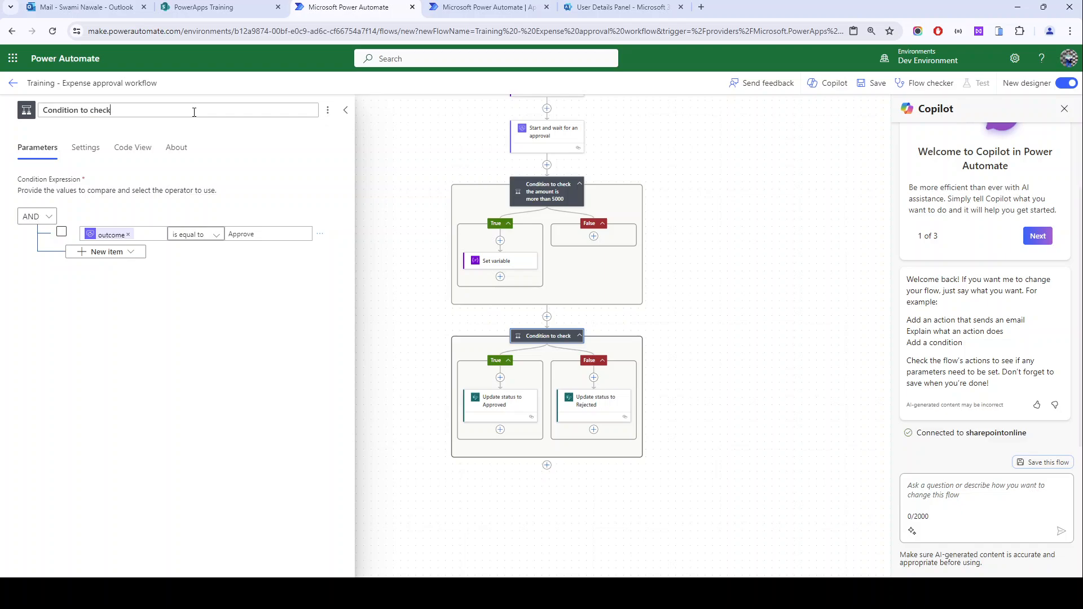
pyautogui.write('to check approval status')
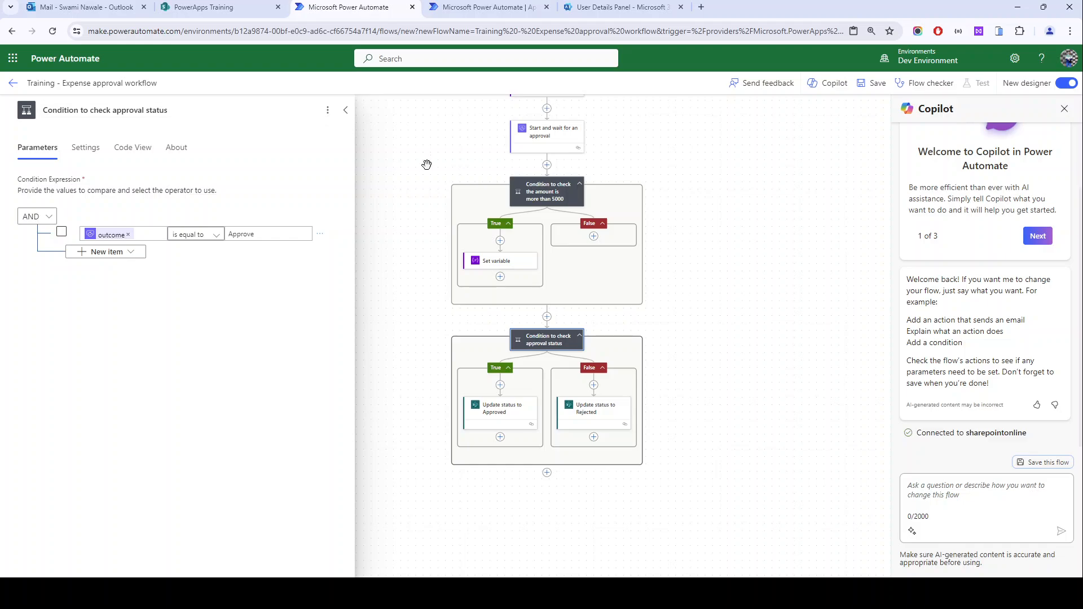
# - Collapse the amount condition and move "Start and wait for an approval" between it and "Condition to check approval status"
pyautogui.scroll(5, 560, 152)
pyautogui.scroll(-3, 560, 165)
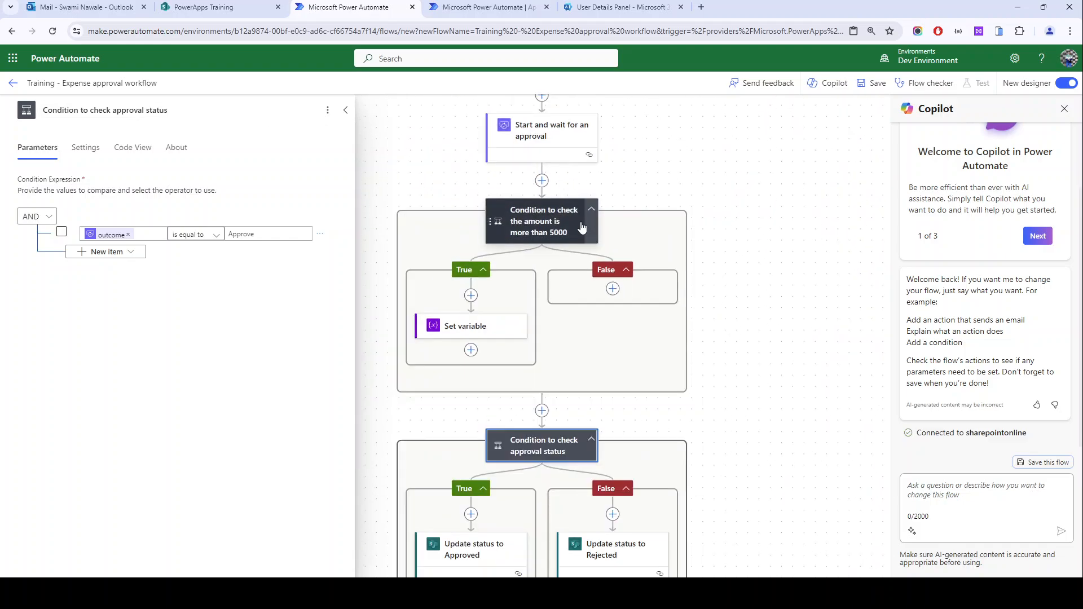
pyautogui.click(592, 208)
pyautogui.scroll(1, 542, 241)
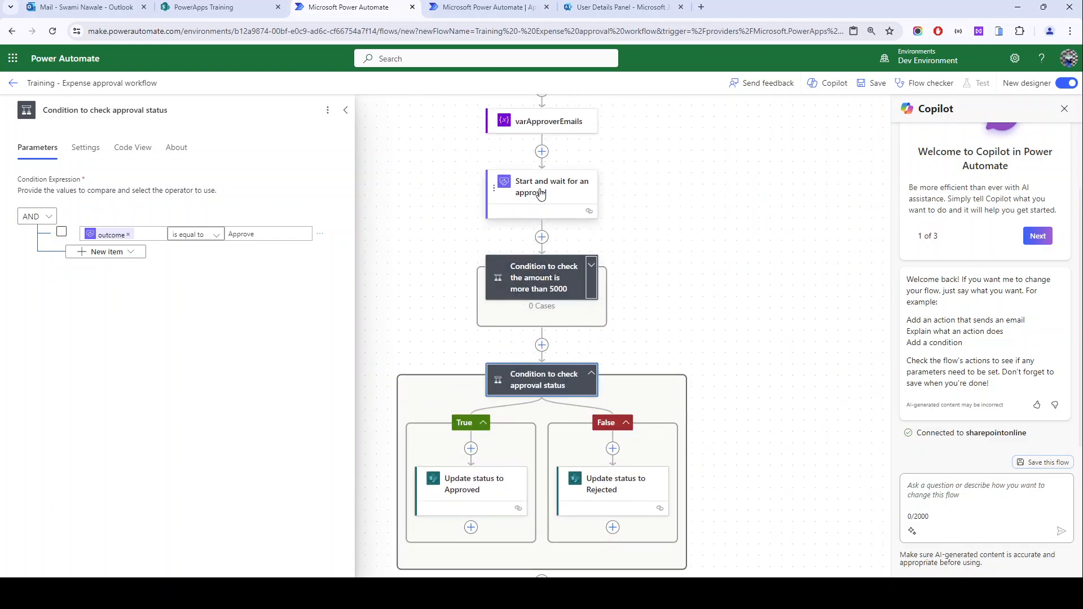
pyautogui.moveTo(541, 190); pyautogui.dragTo(545, 346)
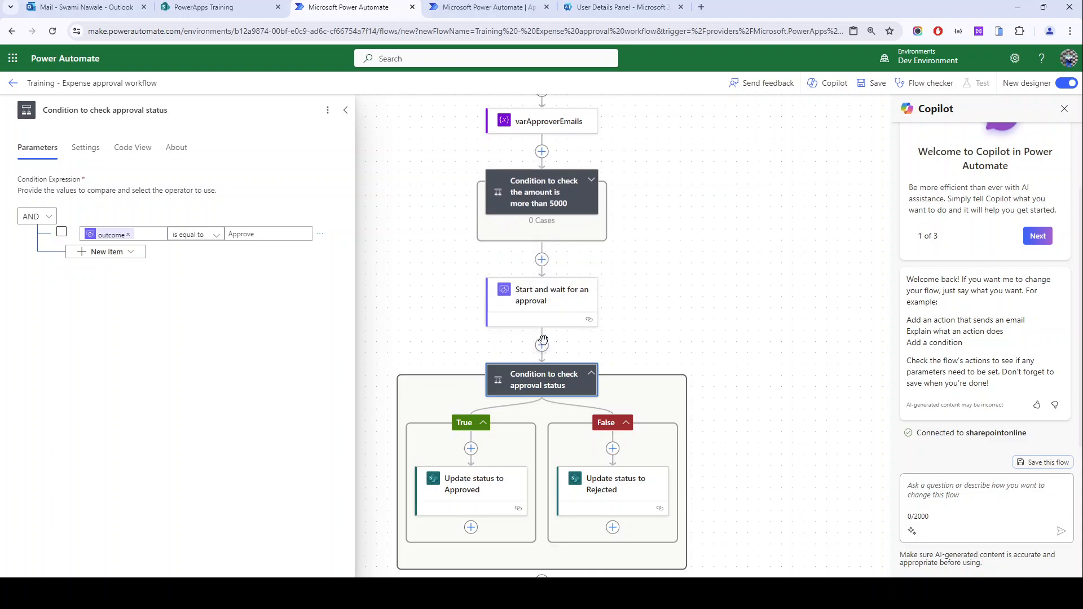
# - Replace the Assigned To value of "Start and wait for an approval" with the varApproverEmails variable
pyautogui.click(554, 275)
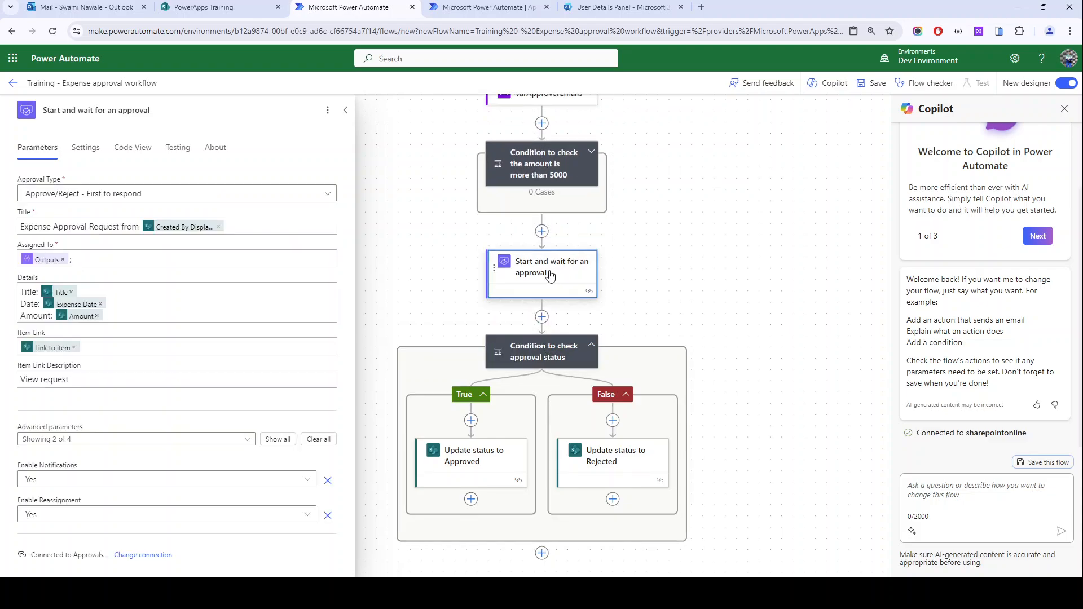
pyautogui.click(82, 263)
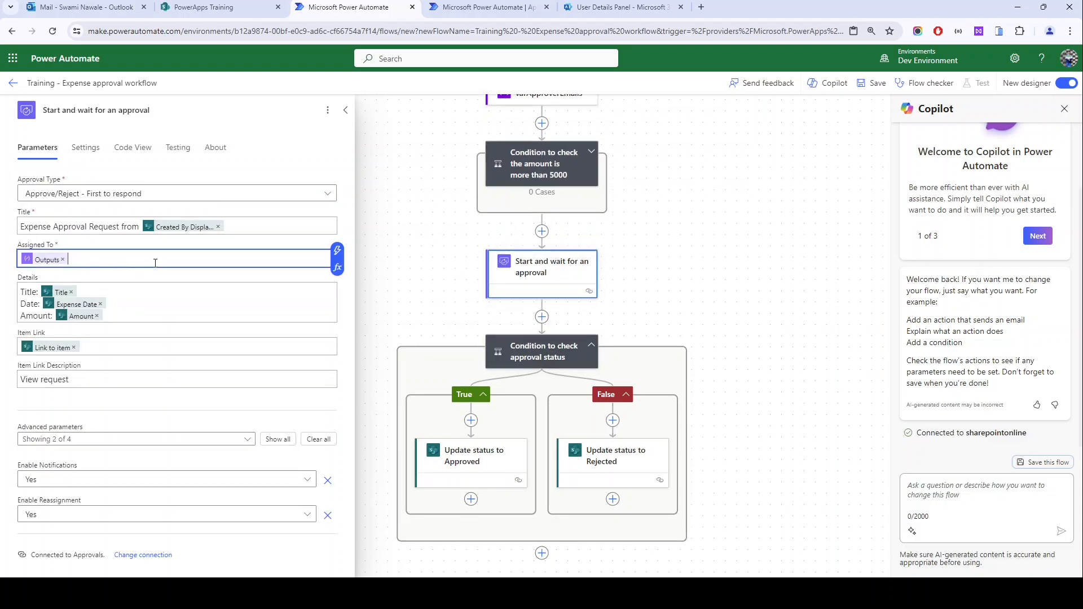
pyautogui.press('BackSpace')
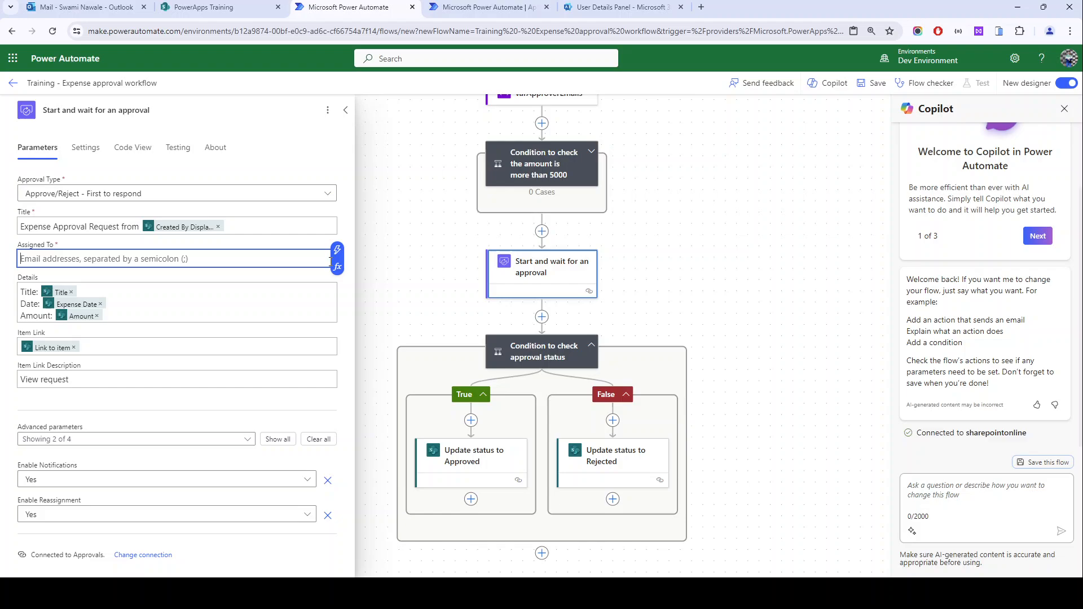
pyautogui.click(337, 250)
pyautogui.click(376, 338)
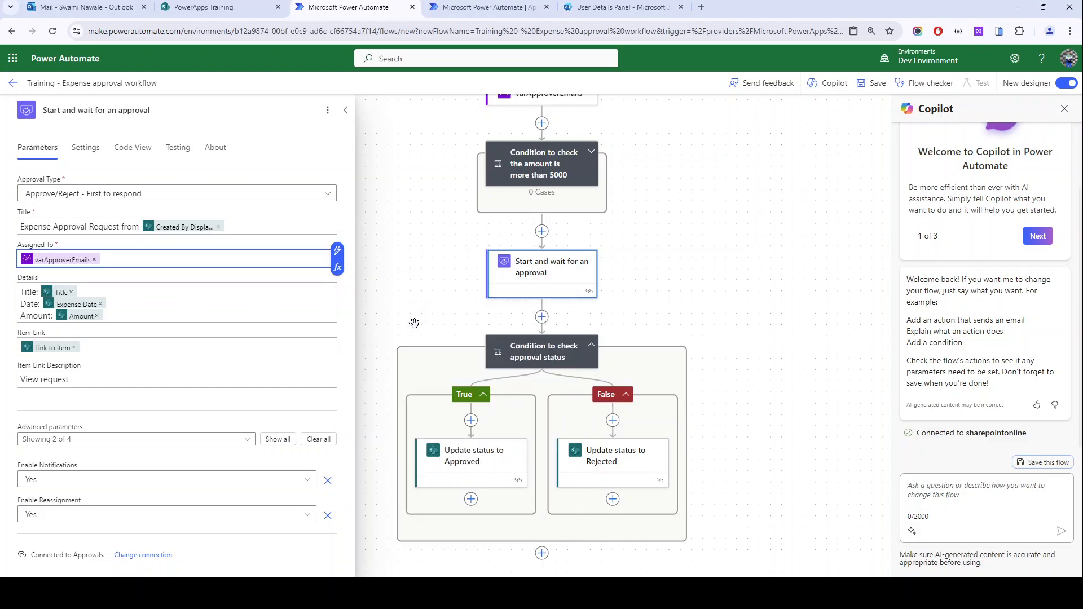
pyautogui.scroll(4, 457, 314)
pyautogui.scroll(2, 459, 316)
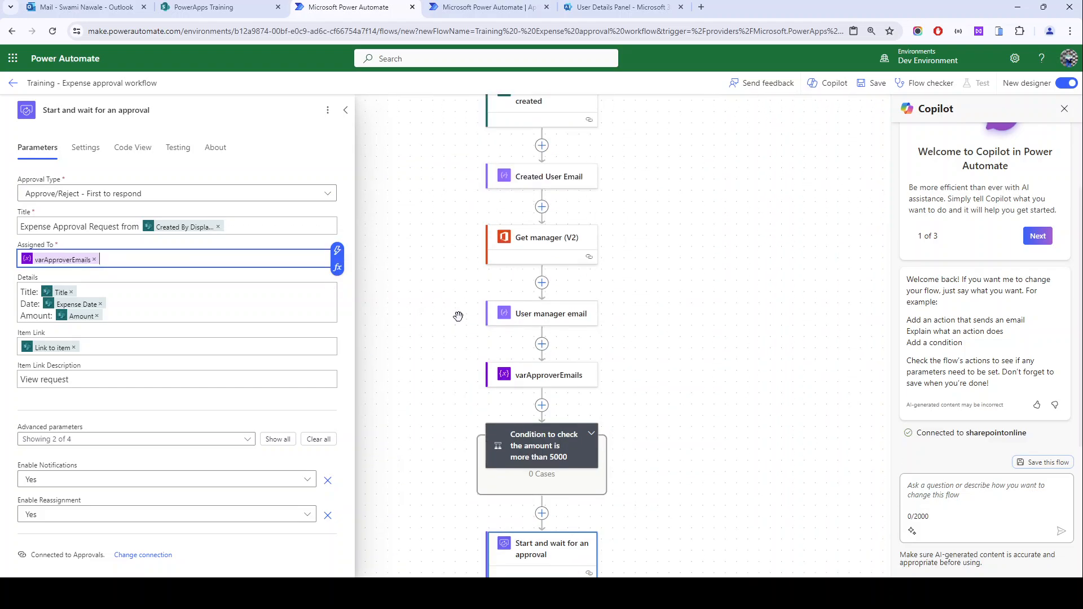
pyautogui.scroll(-2, 530, 132)
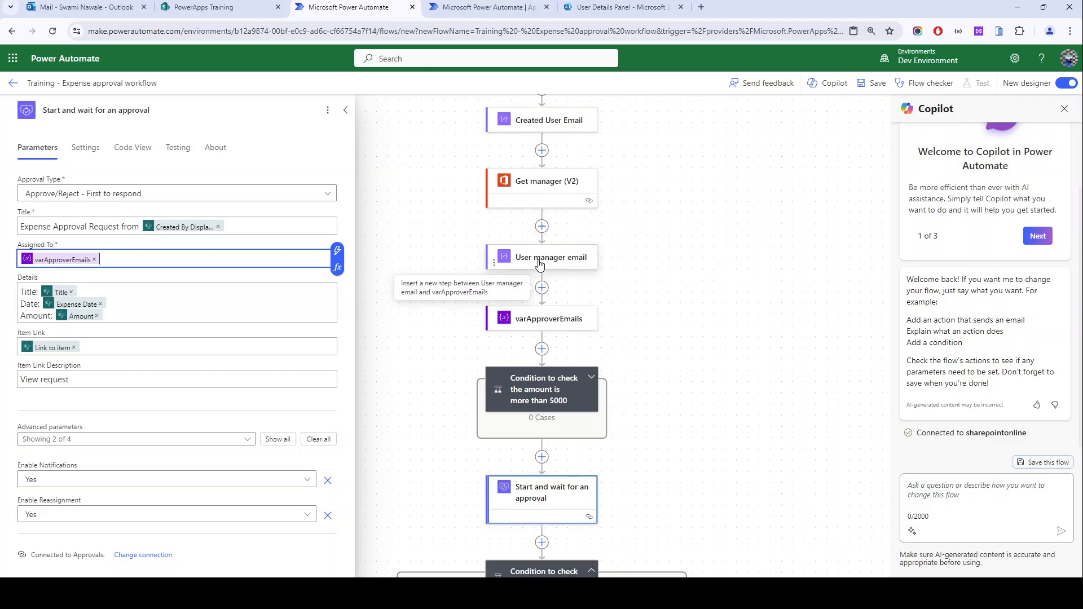
pyautogui.scroll(-3, 538, 234)
pyautogui.scroll(-1, 546, 247)
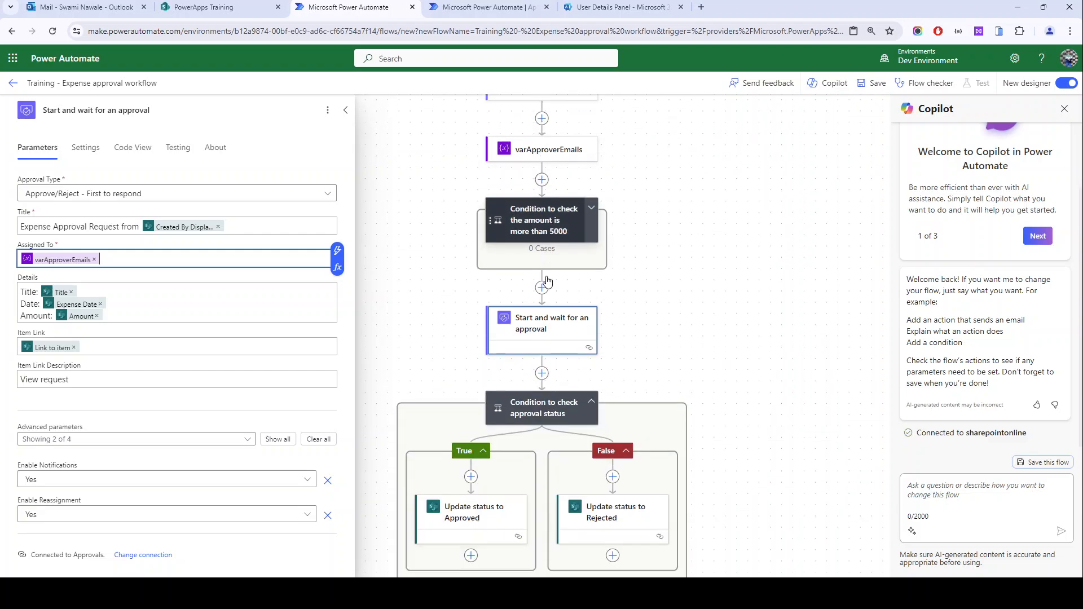
# - Expand the amount condition and review its Set variable value and the order of the surrounding flow actions
pyautogui.click(591, 207)
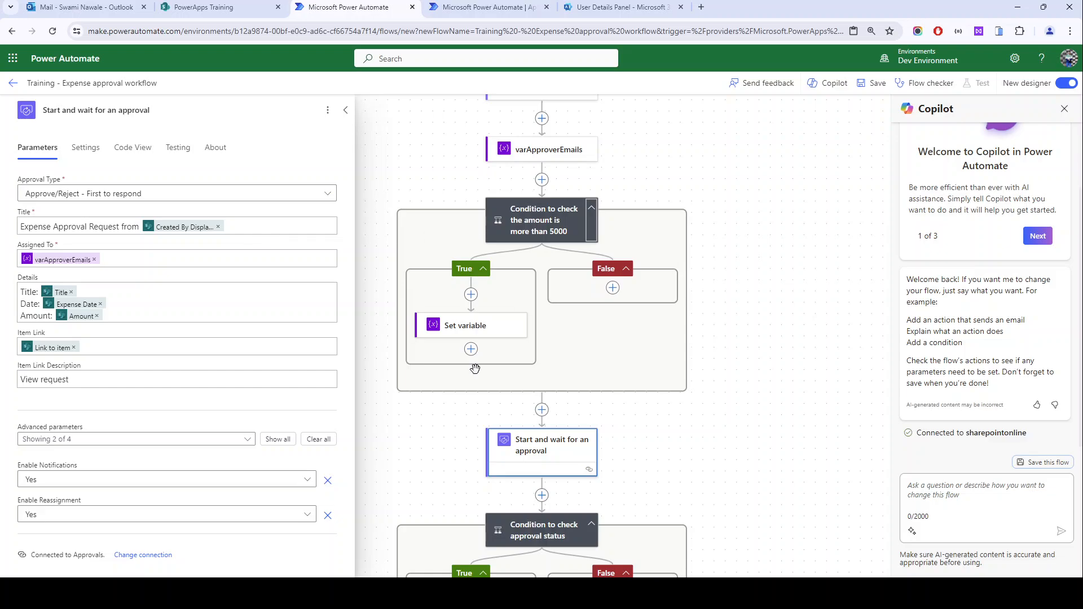
pyautogui.scroll(-3, 473, 370)
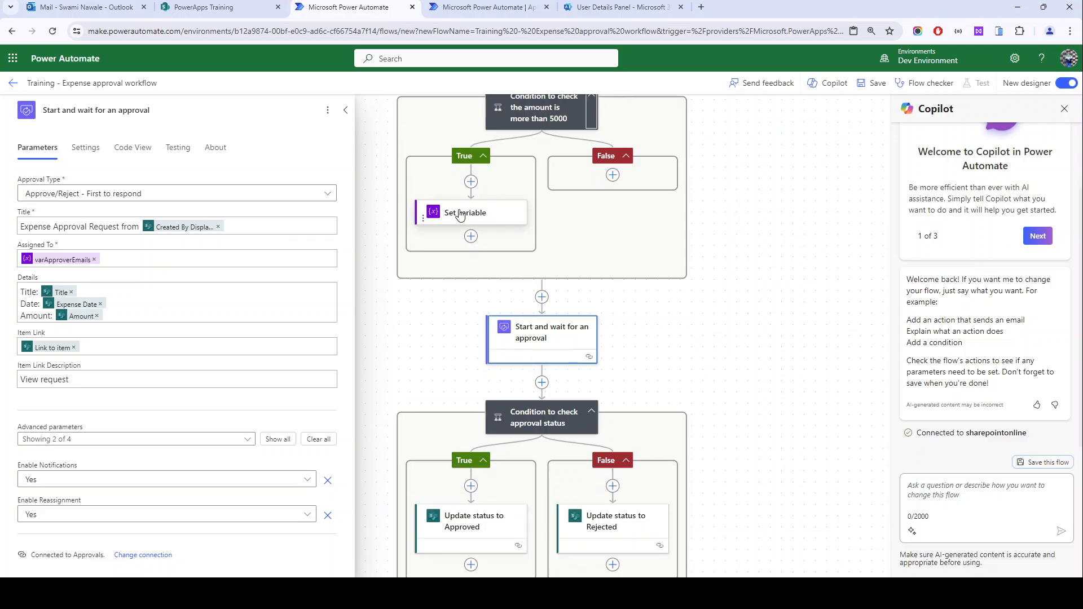
pyautogui.click(408, 223)
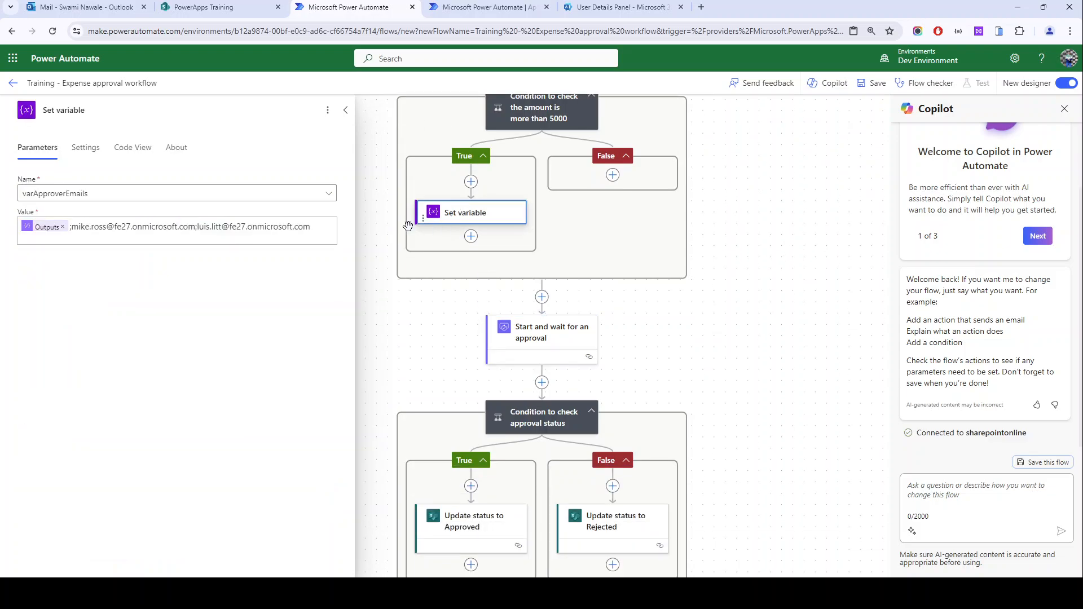
pyautogui.click(79, 231)
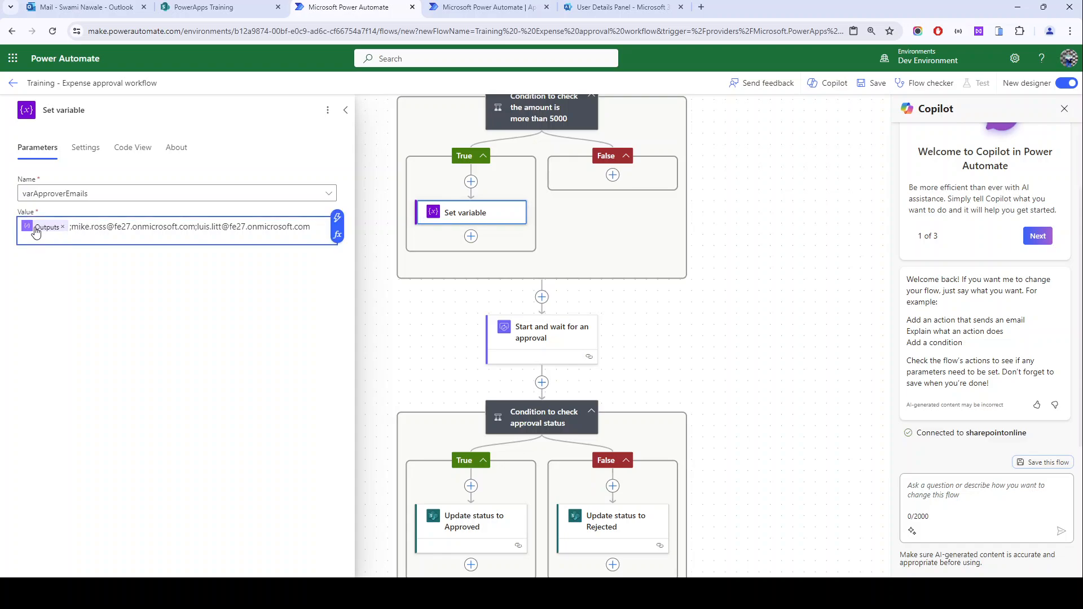
pyautogui.scroll(-3, 544, 251)
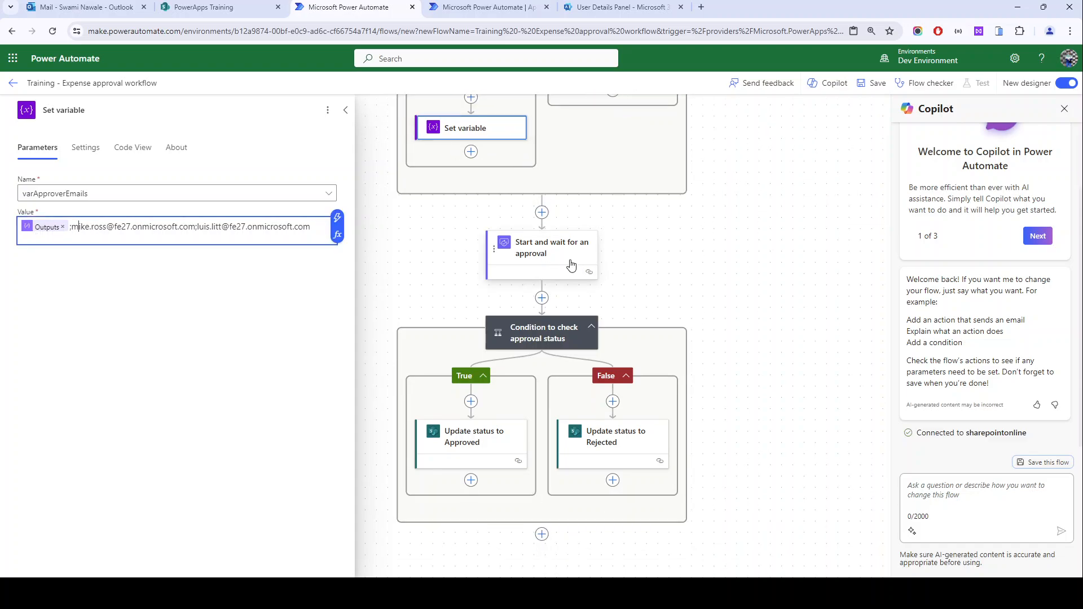
pyautogui.scroll(3, 558, 226)
pyautogui.scroll(-3, 544, 271)
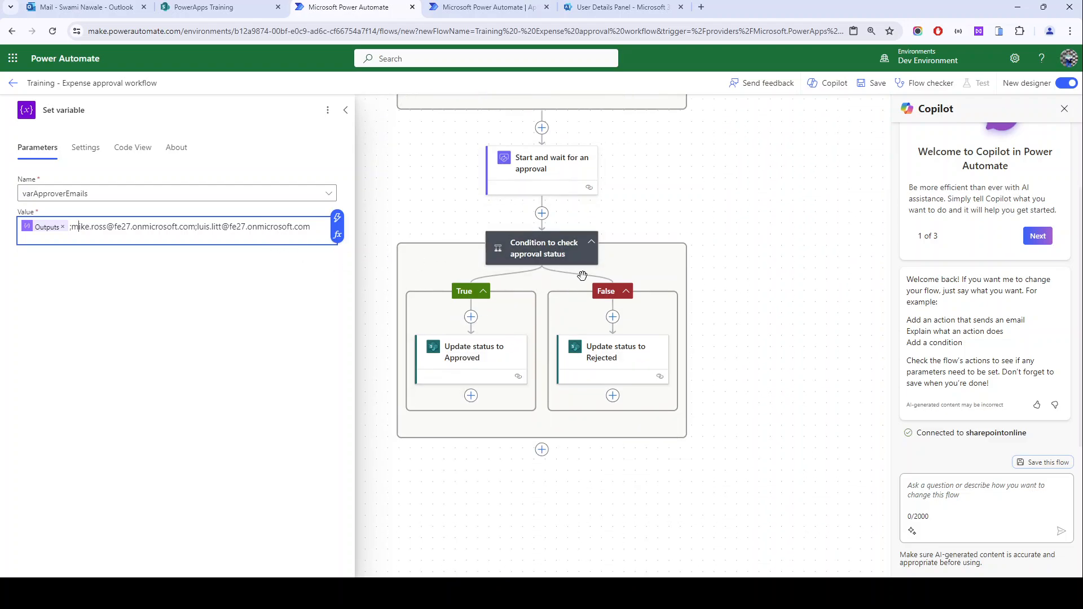
pyautogui.scroll(8, 499, 326)
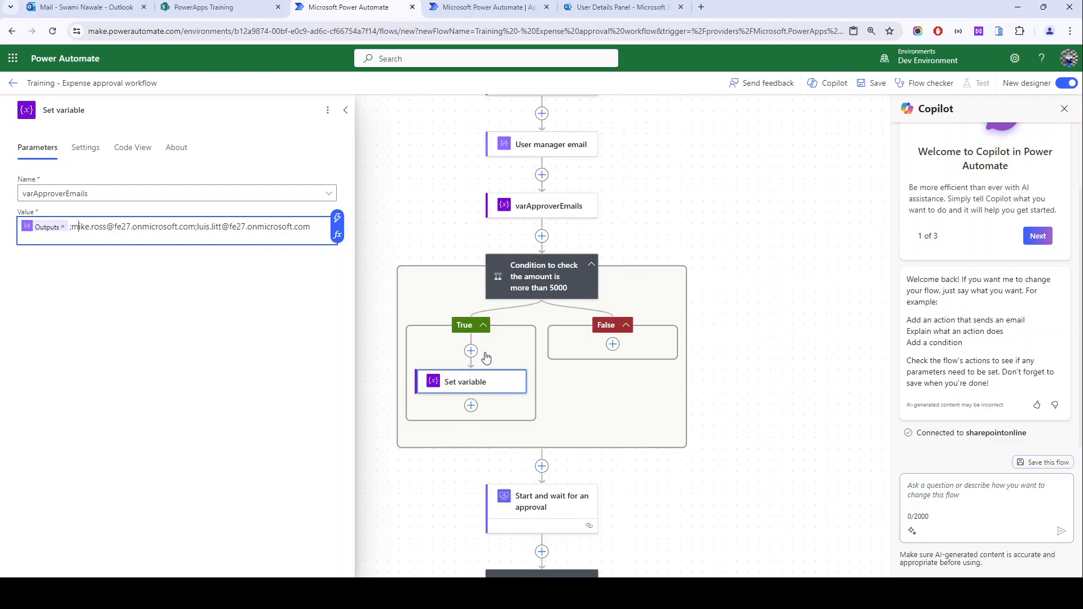
pyautogui.scroll(2, 545, 266)
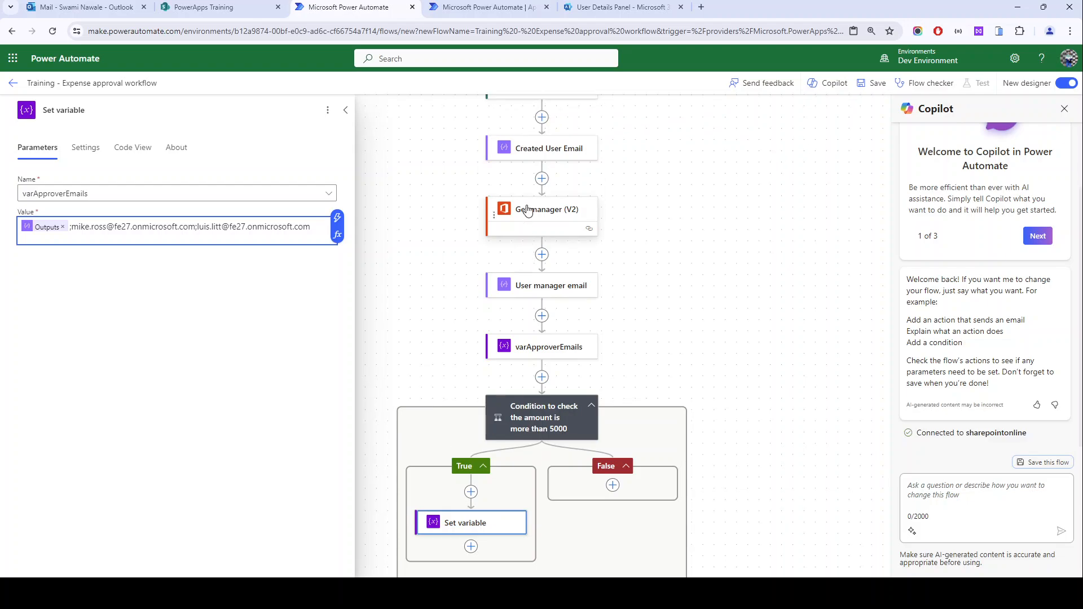
# - Append a semicolon and the Created User Email output to the initial value of varApproverEmails
pyautogui.click(547, 347)
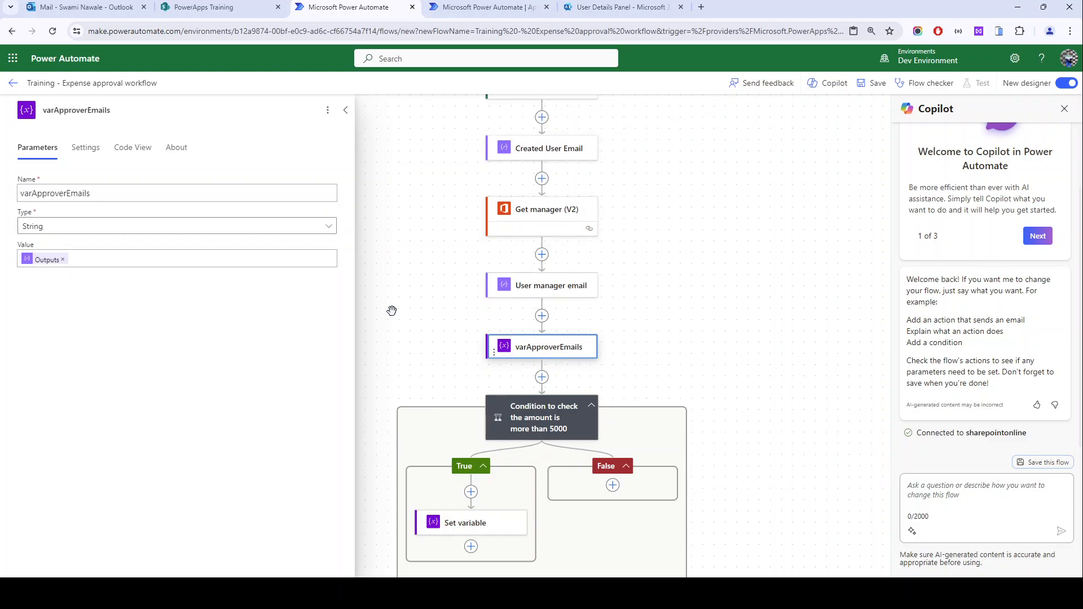
pyautogui.click(206, 265)
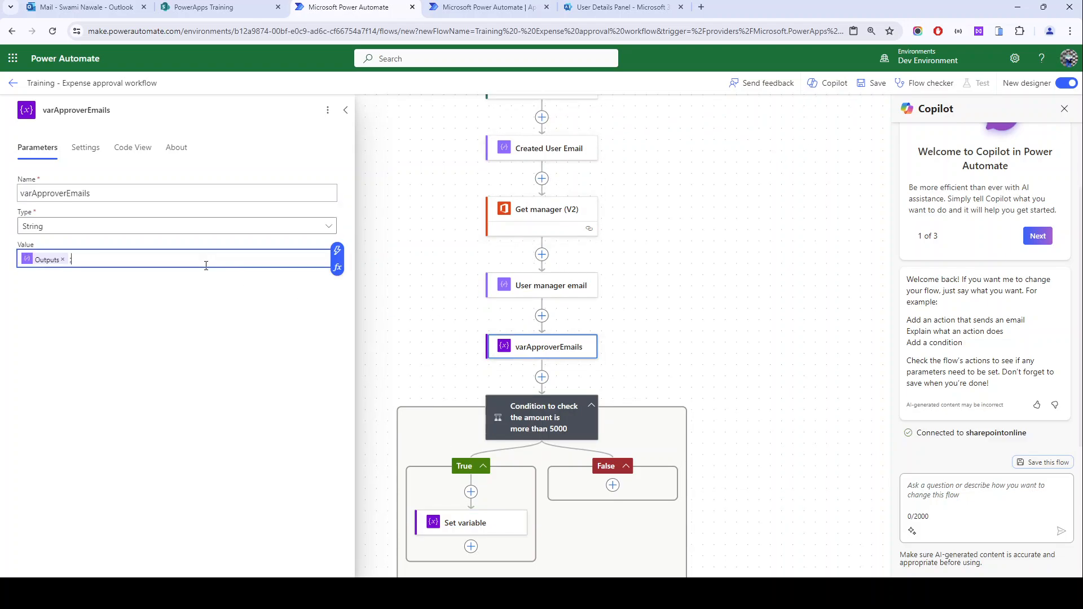
pyautogui.click(337, 251)
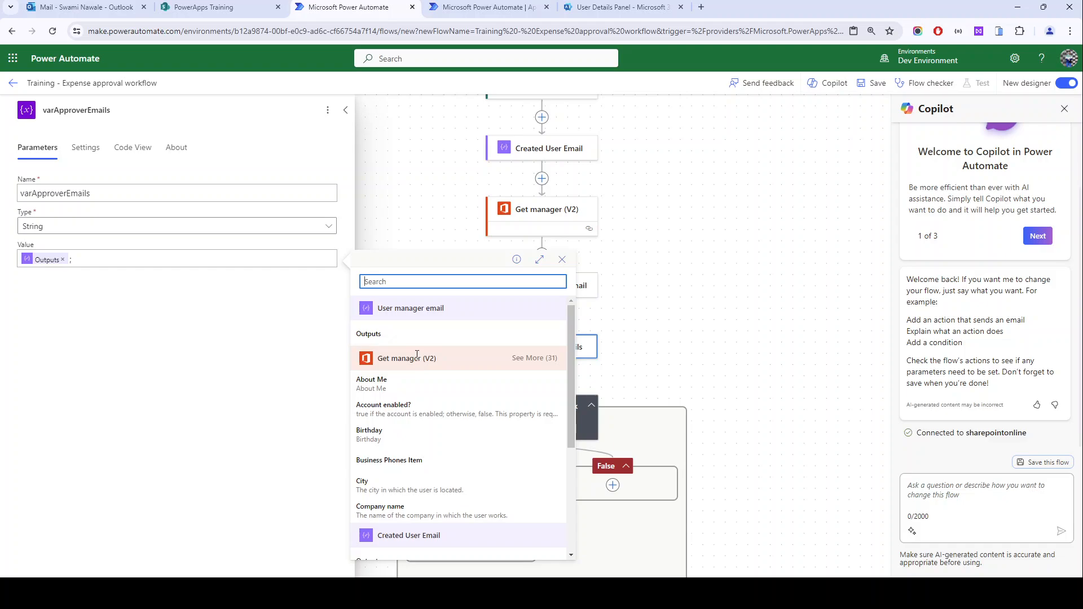
pyautogui.scroll(-2, 406, 542)
pyautogui.click(392, 505)
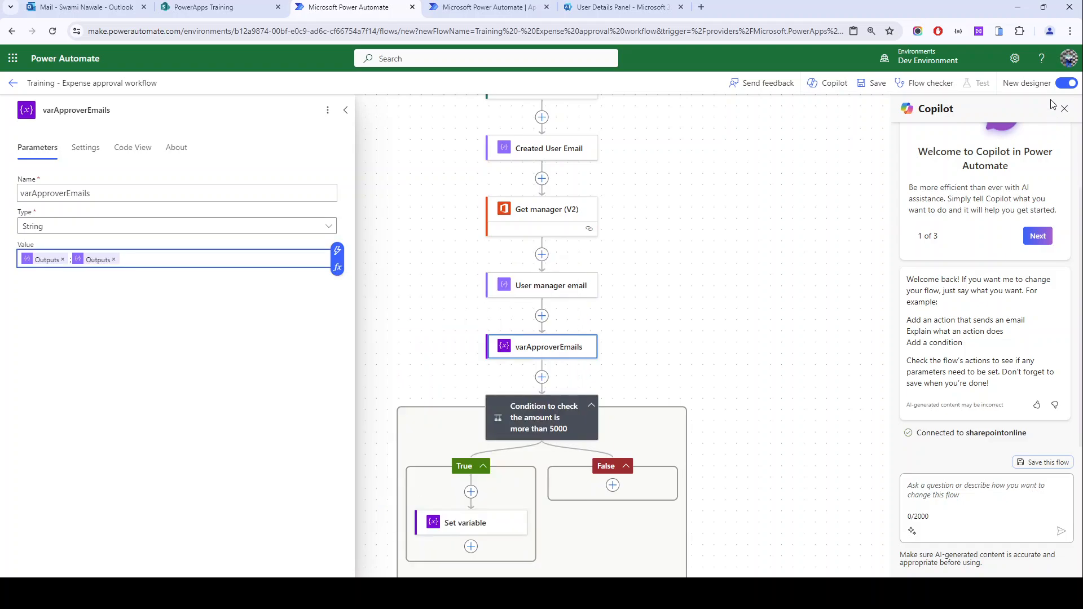
# - Save the flow and start a manual test
pyautogui.click(870, 84)
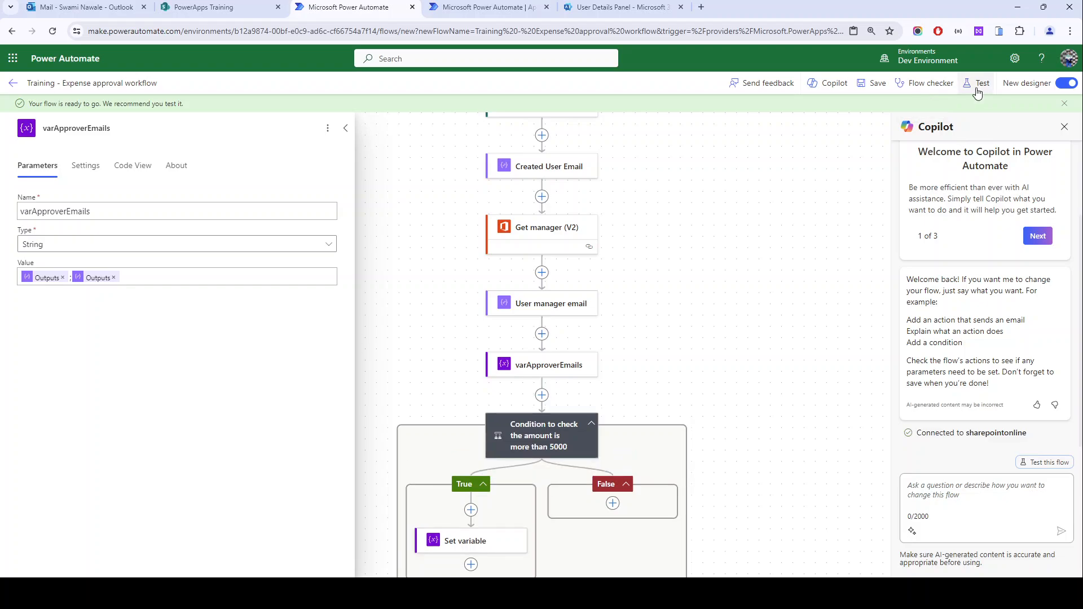
pyautogui.click(978, 85)
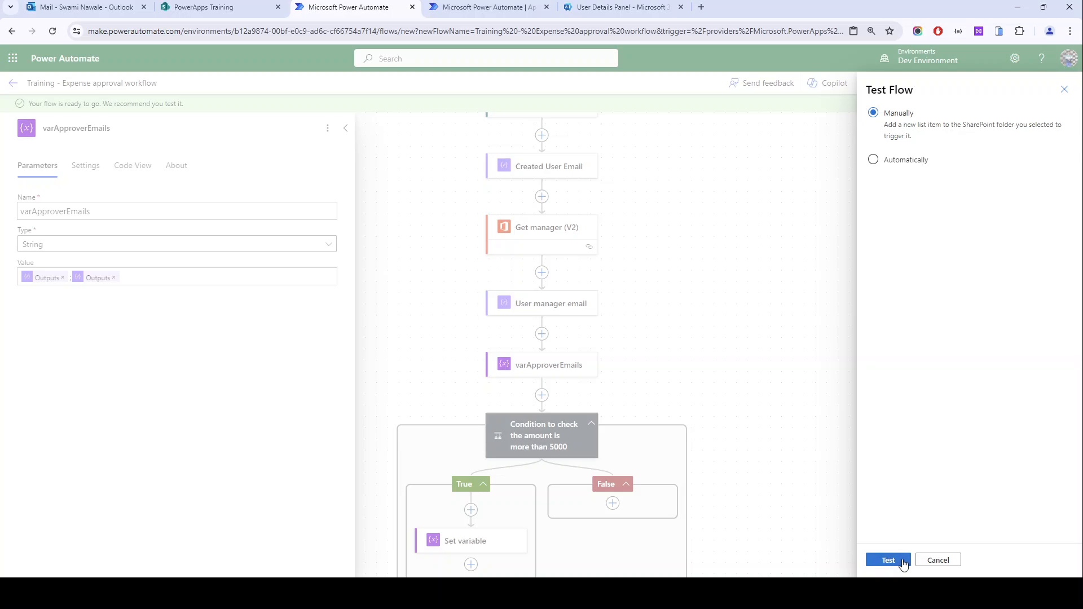
pyautogui.click(902, 562)
# - In the SharePoint Expense Approvals list, add the item "Travel & Medical Expense" dated 7/10/2024 with amount 15000
pyautogui.click(192, 6)
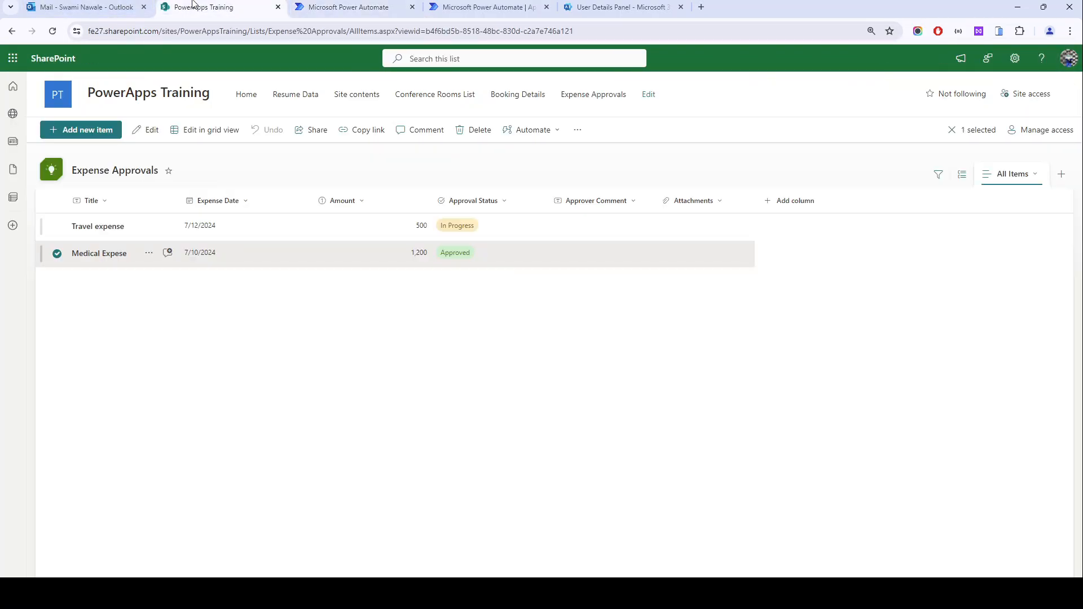
pyautogui.click(92, 135)
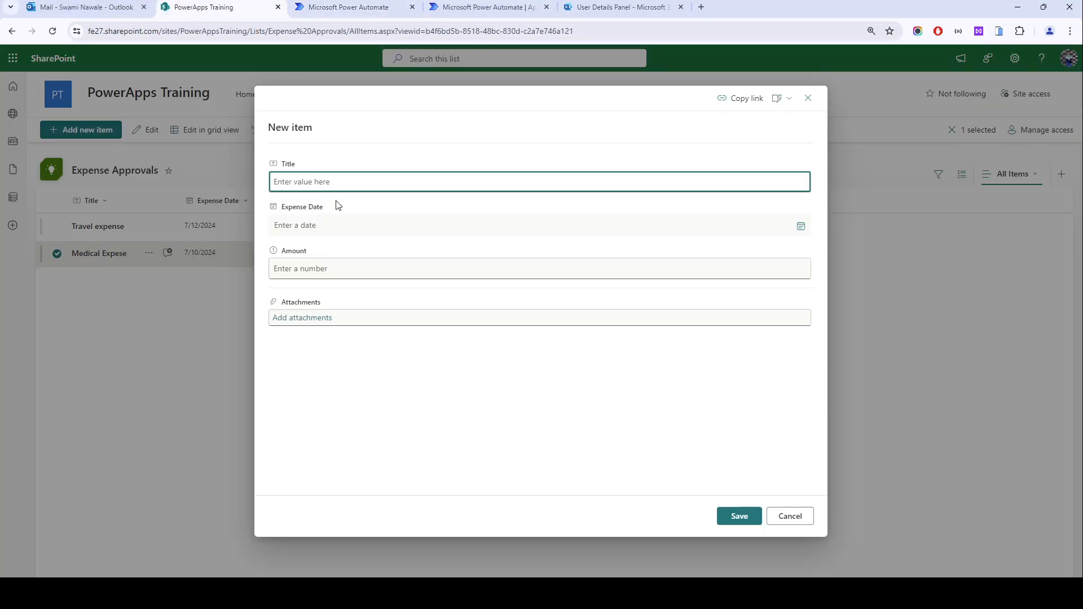
pyautogui.write('Travel & Medical Expense')
pyautogui.press('Tab')
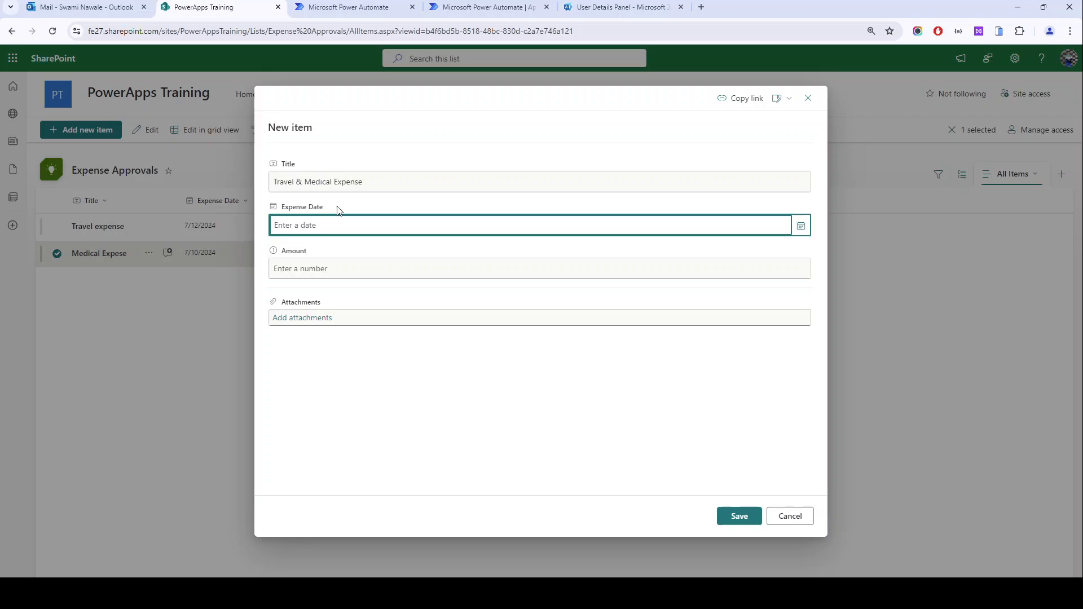
pyautogui.click(800, 227)
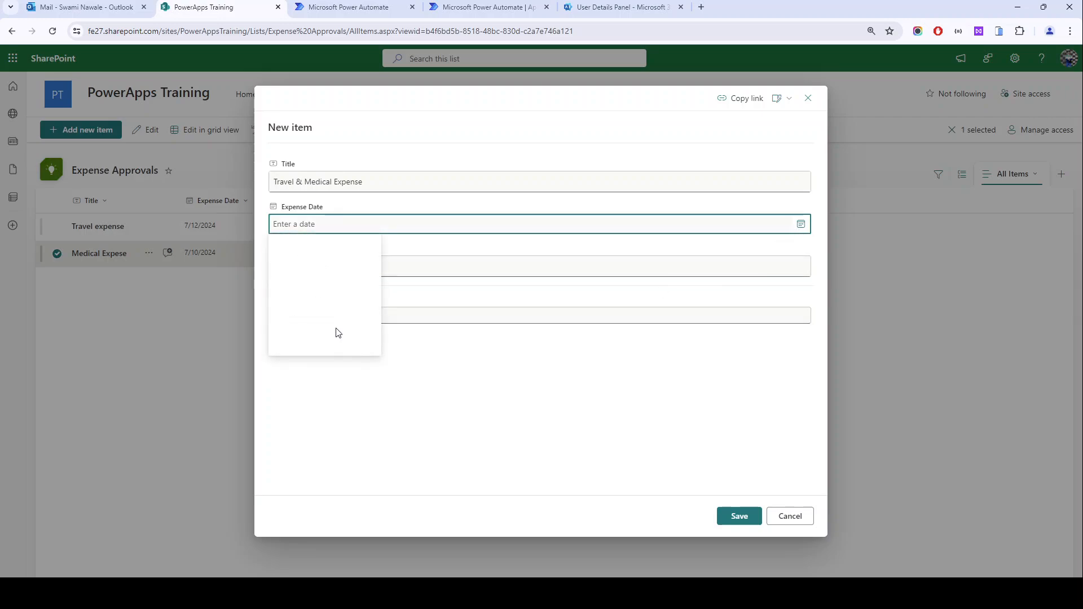
pyautogui.click(330, 282)
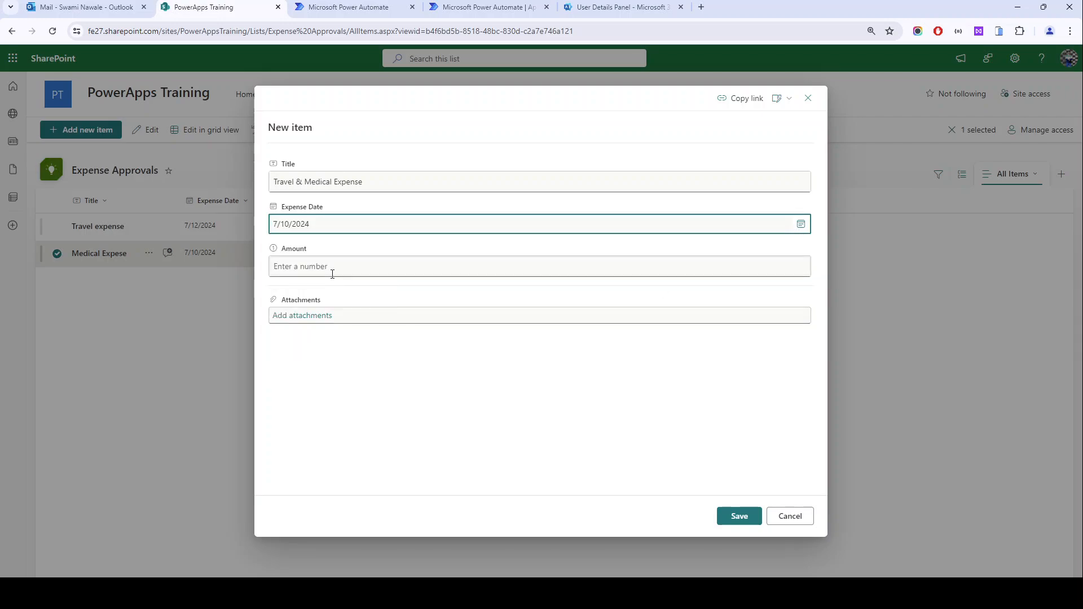
pyautogui.click(333, 273)
pyautogui.write('15000')
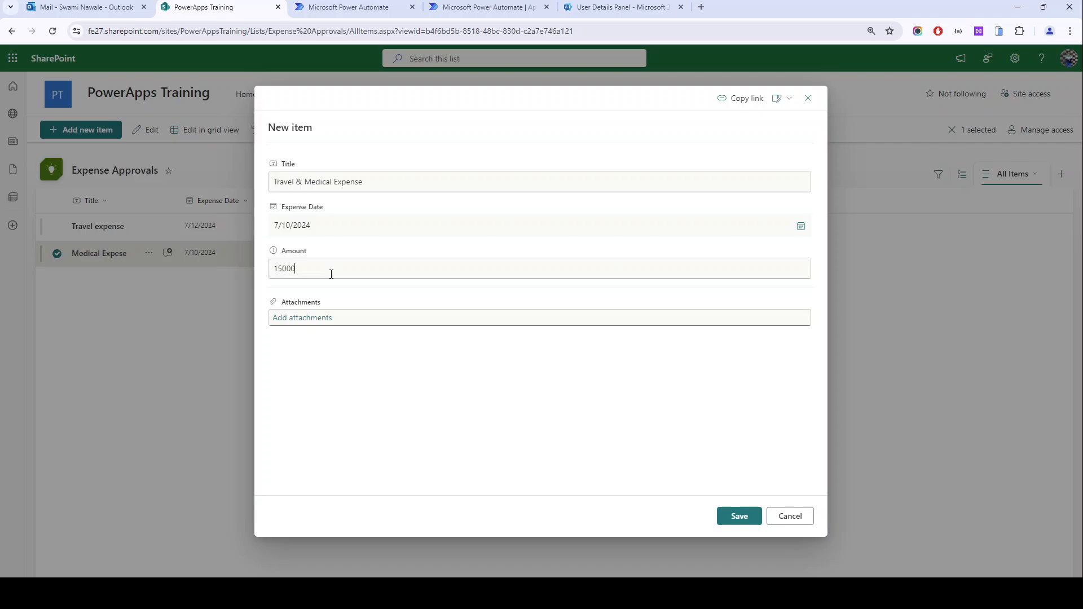
pyautogui.click(740, 516)
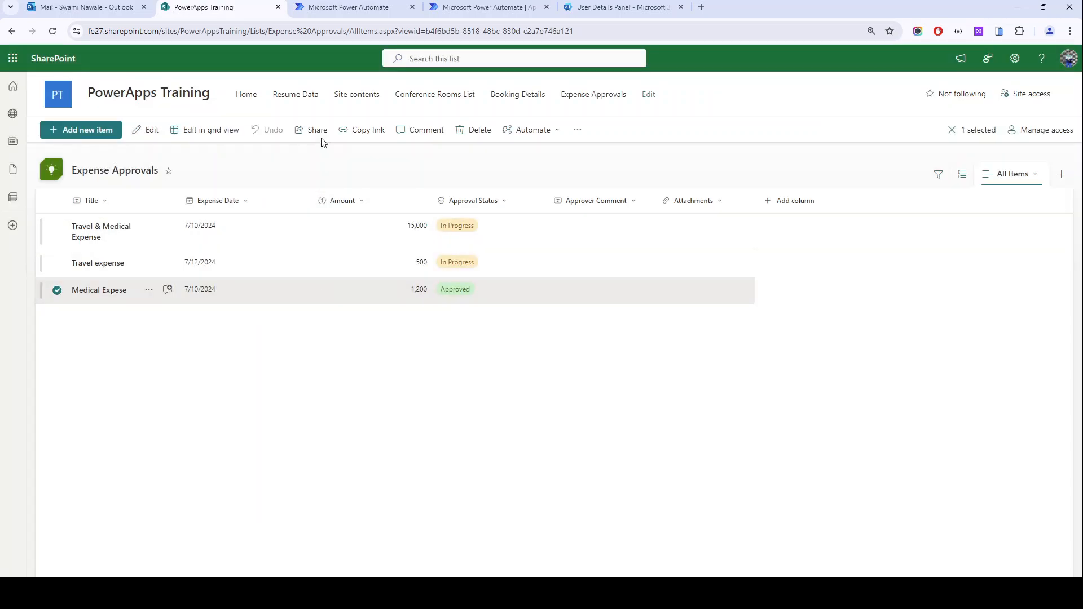
# - Return to the flow's test run in Power Automate and close the extra Power Automate and user details browser pages
pyautogui.click(345, 3)
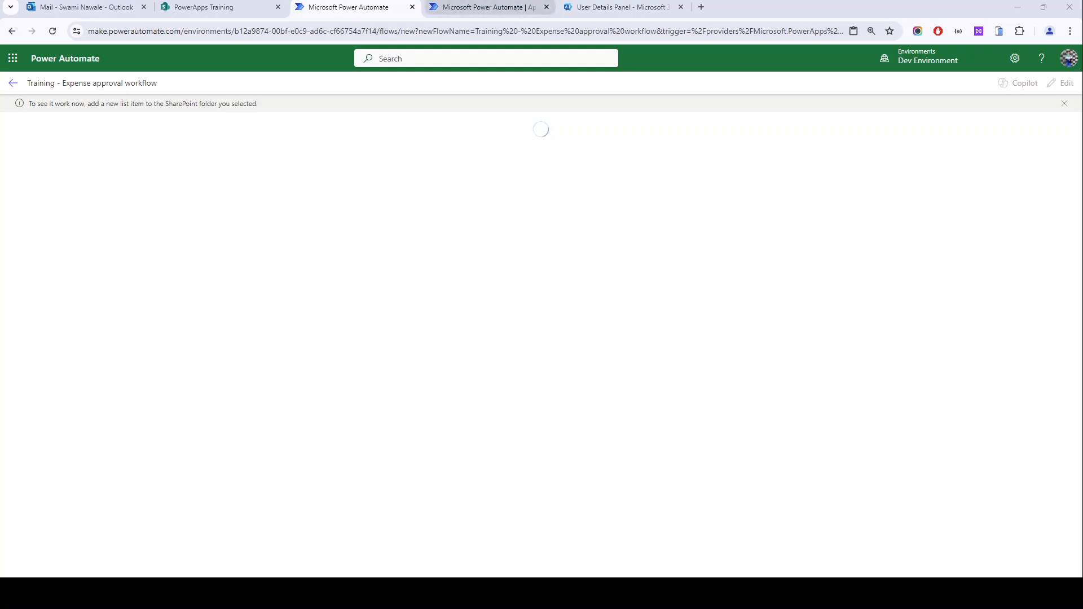
pyautogui.click(548, 7)
pyautogui.click(548, 8)
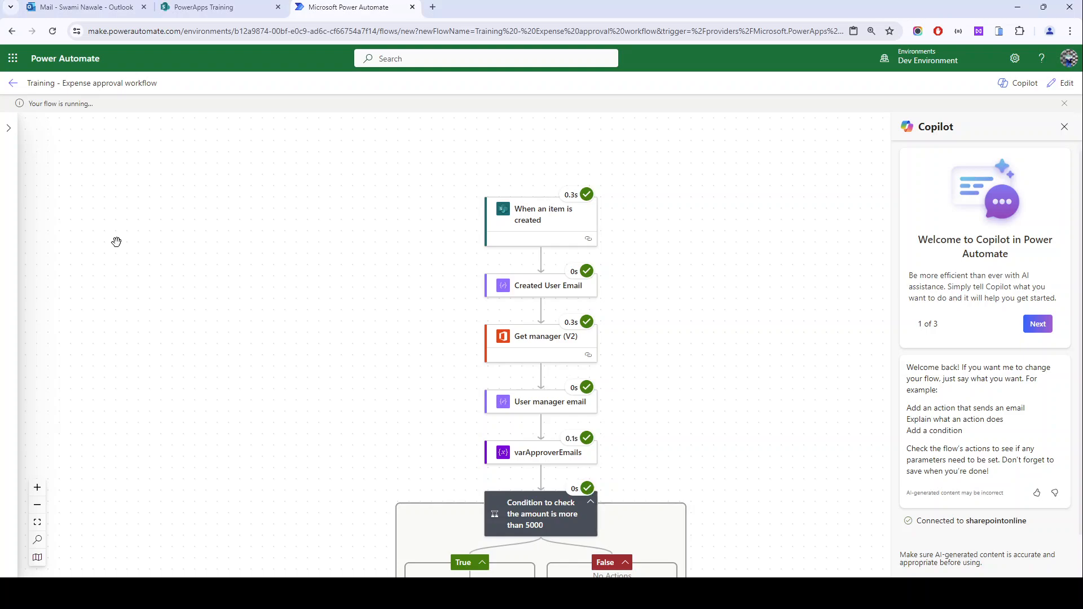
# - Examine the approver emails that the varApproverEmails action received in the test run
pyautogui.scroll(-2, 491, 237)
pyautogui.click(529, 351)
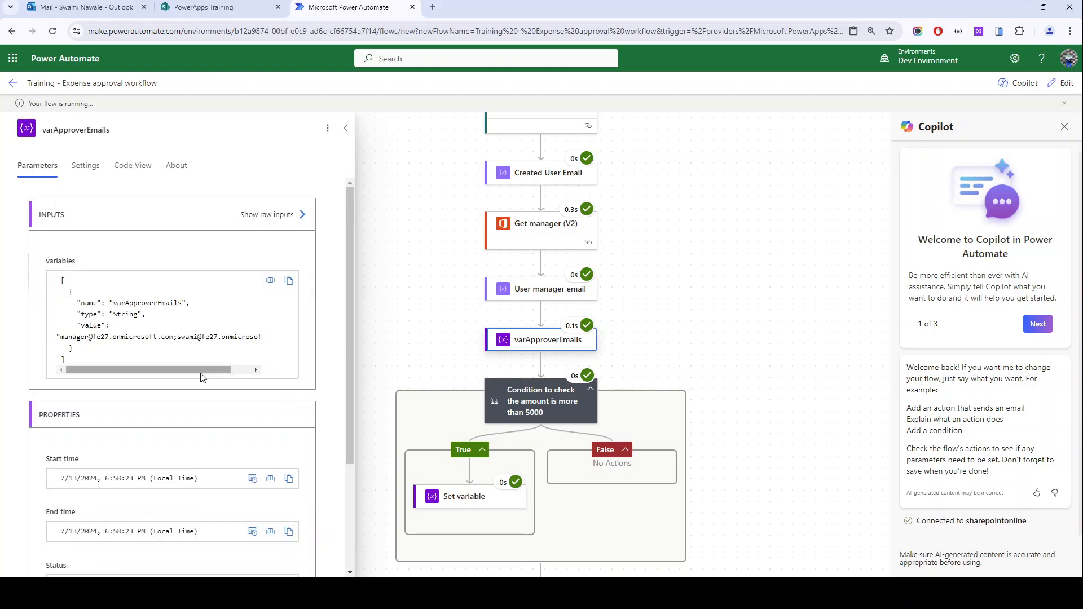
pyautogui.scroll(-3, 213, 429)
pyautogui.scroll(3, 213, 444)
pyautogui.moveTo(63, 336); pyautogui.dragTo(269, 344)
pyautogui.scroll(-3, 659, 356)
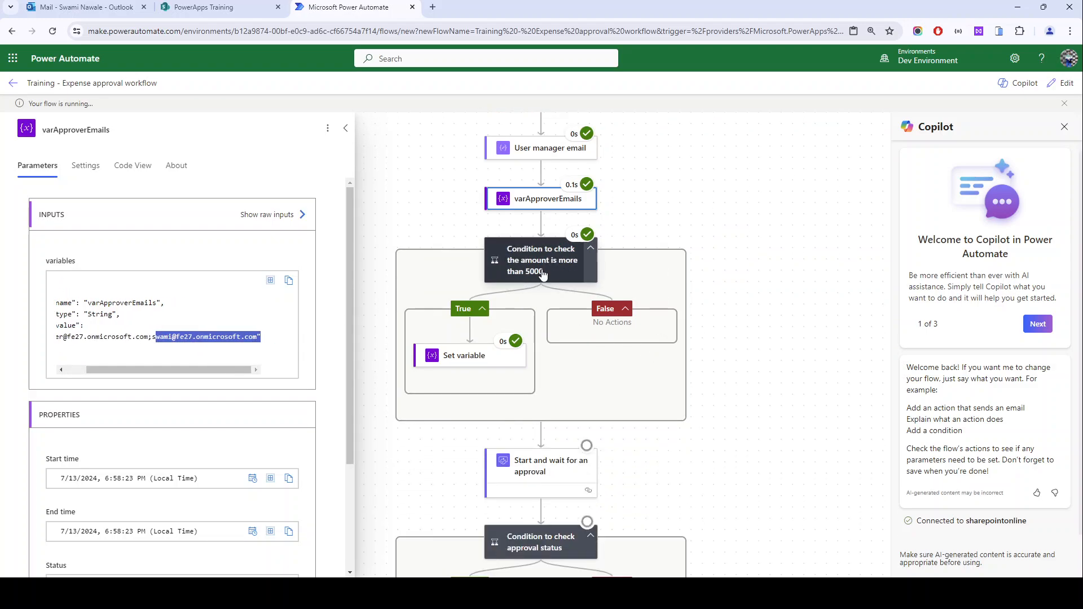
# - Inspect the full approver email list in the Set variable action's run details and the state of the approval action
pyautogui.scroll(-1, 536, 276)
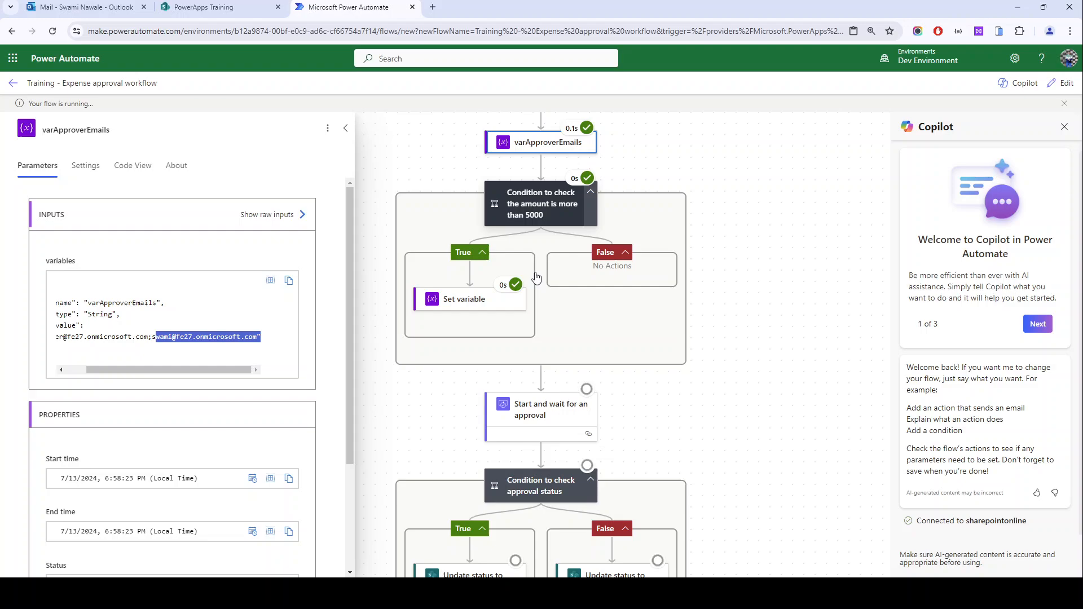
pyautogui.click(476, 311)
pyautogui.scroll(-1, 90, 316)
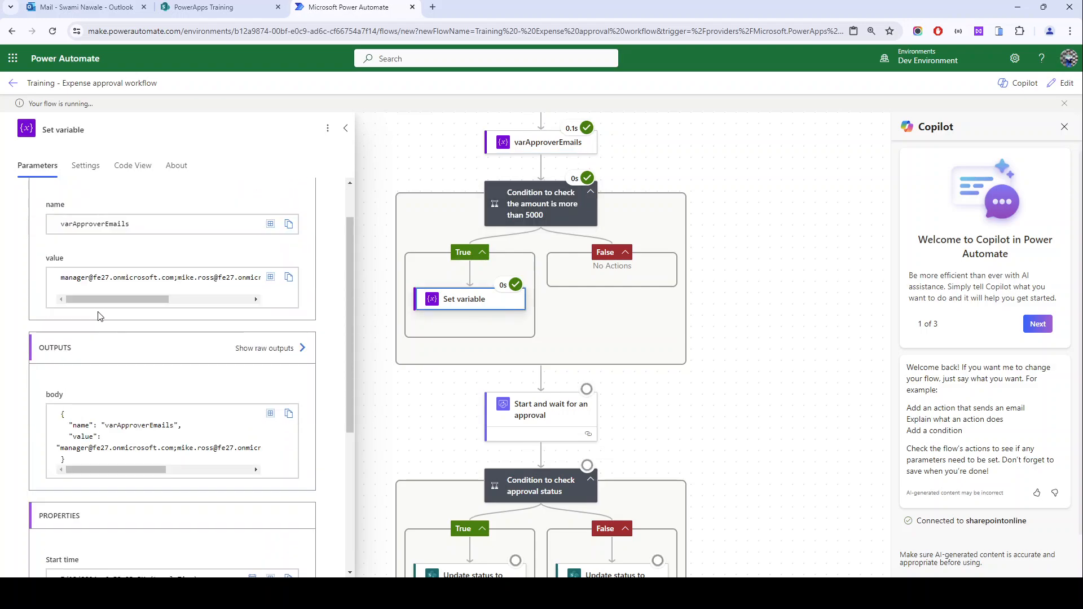
pyautogui.moveTo(131, 298); pyautogui.dragTo(167, 296)
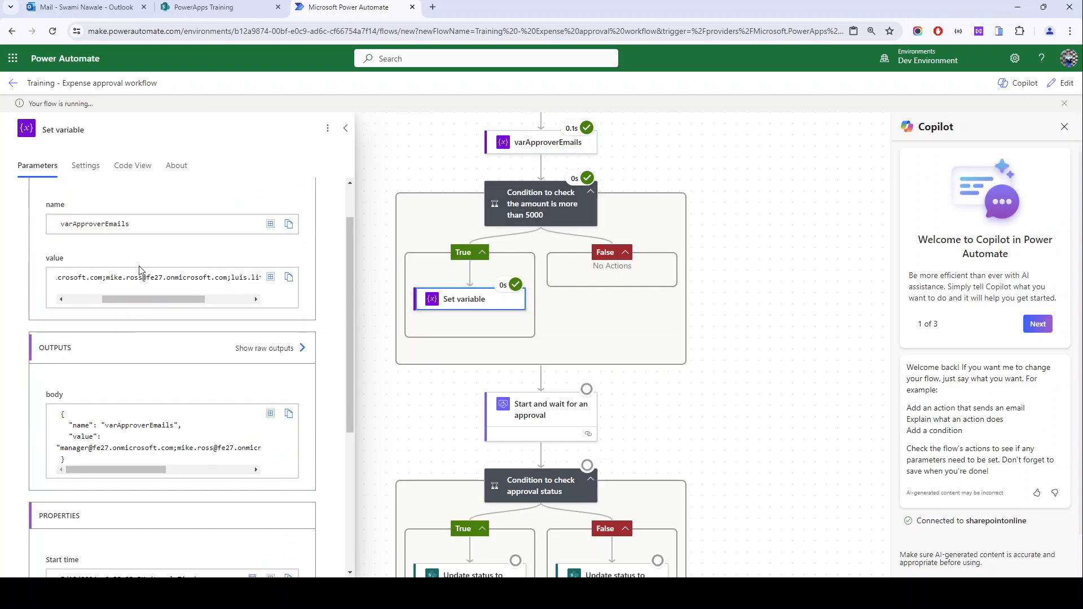
pyautogui.moveTo(234, 279); pyautogui.dragTo(240, 279)
pyautogui.scroll(-1, 452, 315)
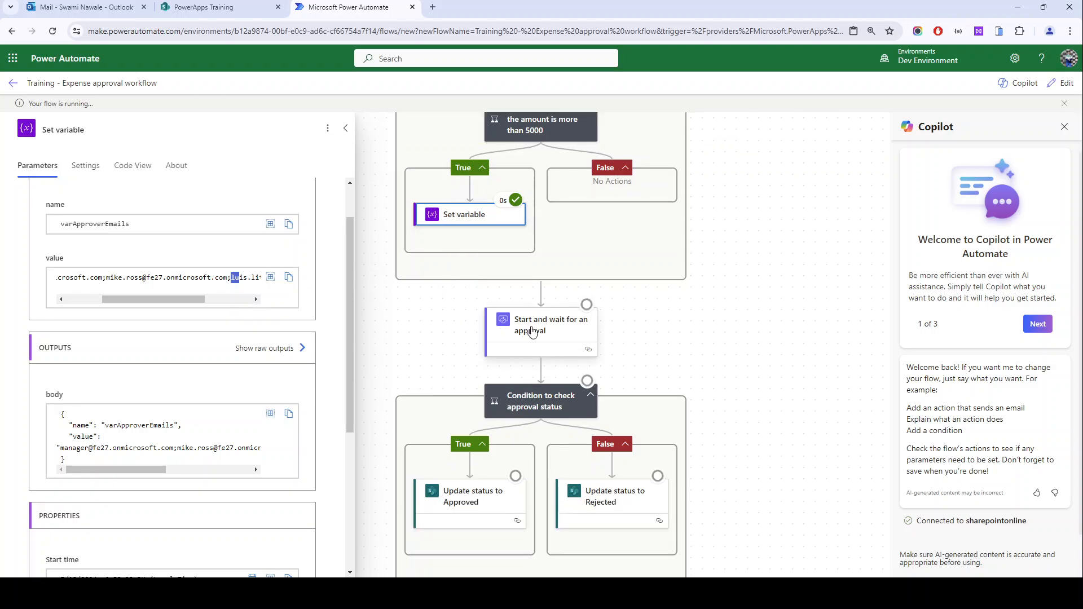
pyautogui.moveTo(192, 305); pyautogui.dragTo(156, 305)
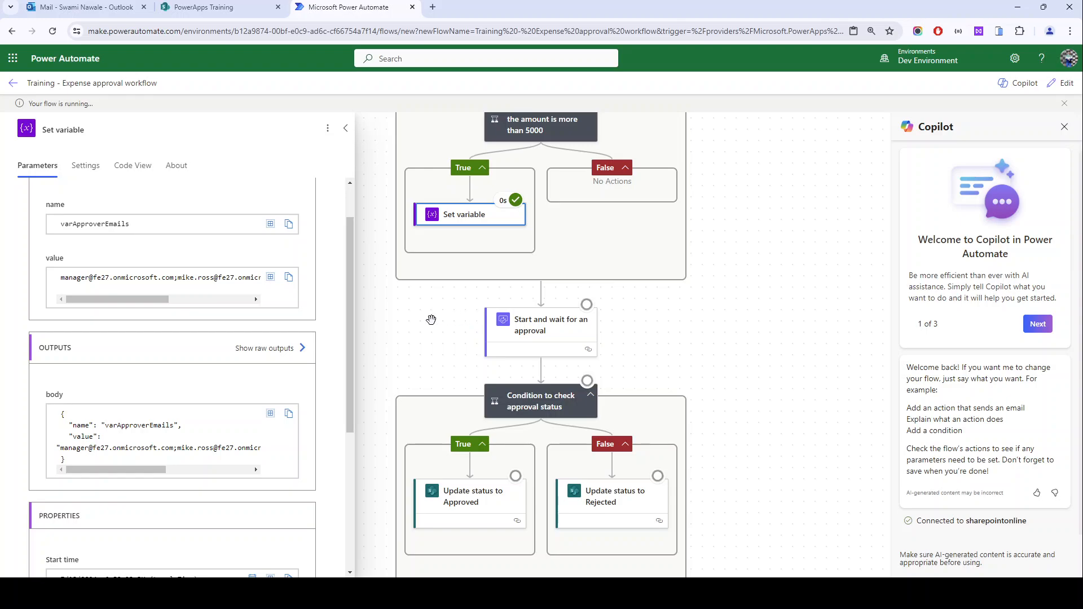
pyautogui.scroll(1, 462, 279)
pyautogui.scroll(-1, 463, 278)
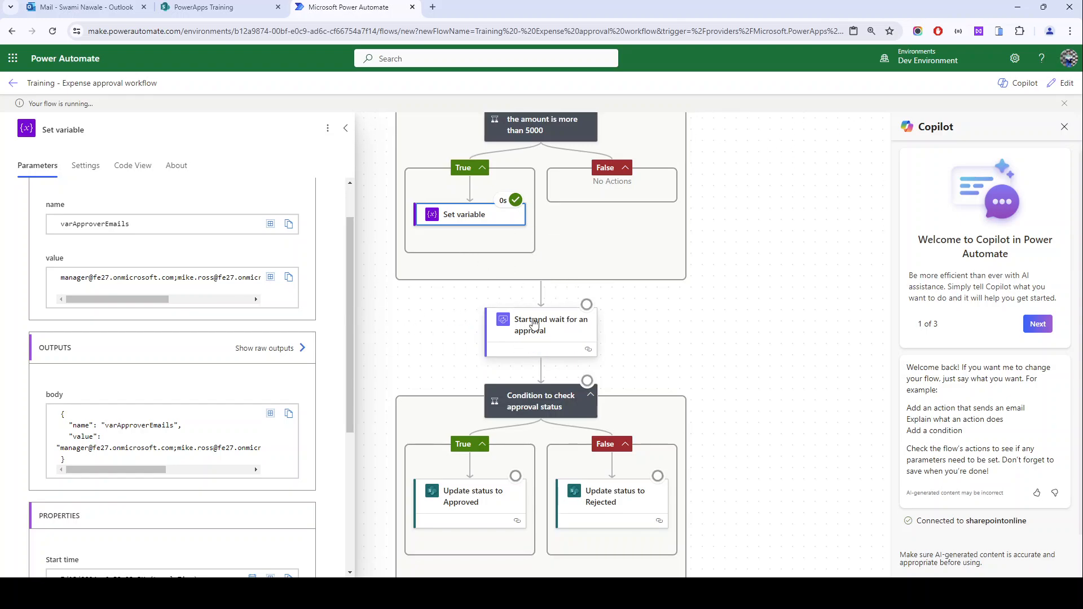
# - Check the Outlook inbox for the new approval request and re-examine the Set variable value in the flow run
pyautogui.click(85, 7)
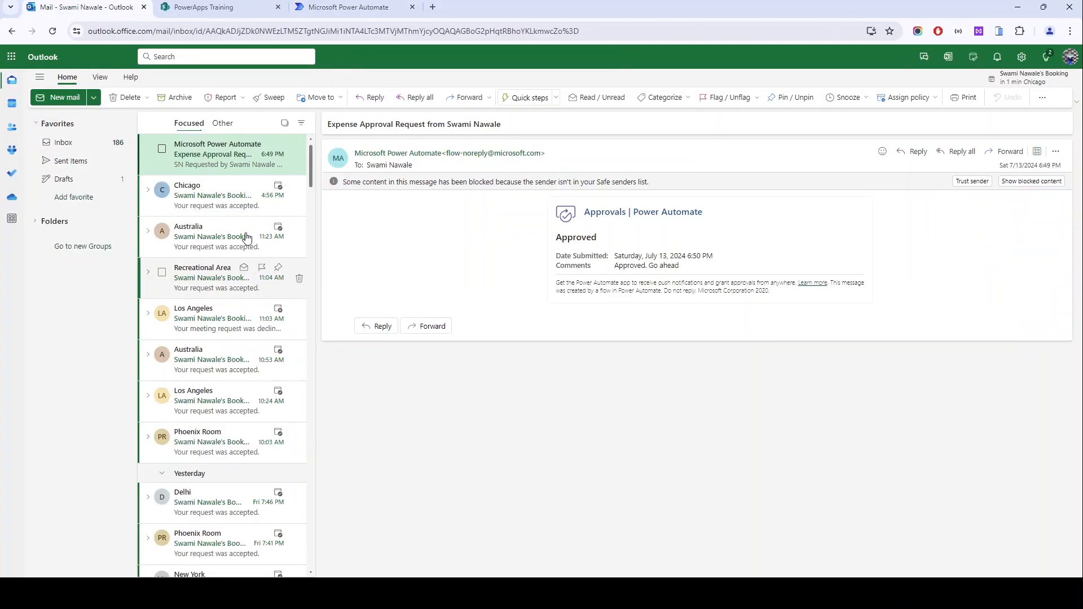
pyautogui.click(355, 8)
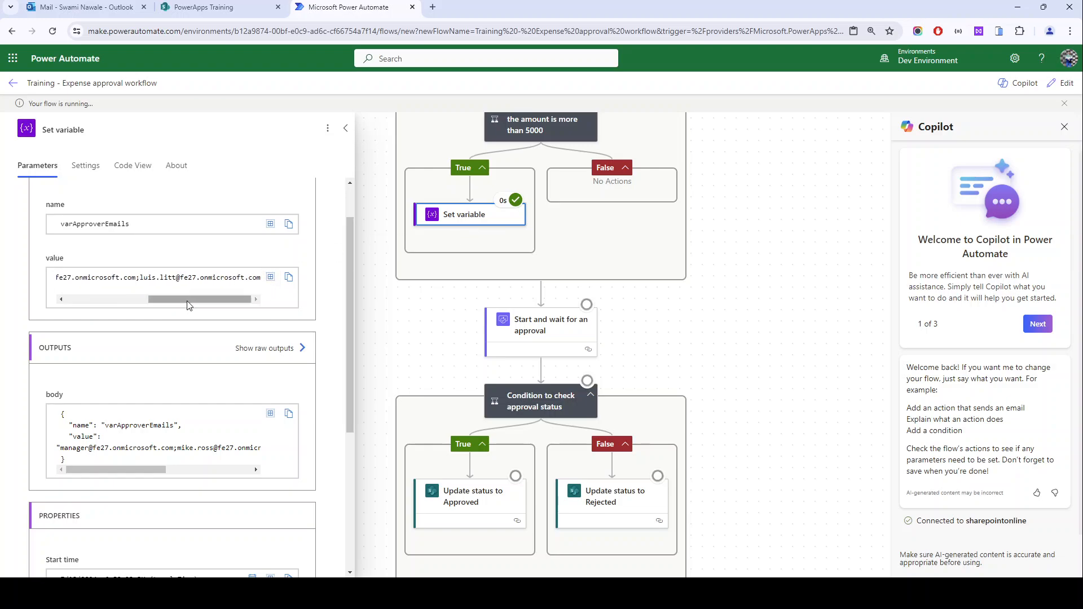
pyautogui.moveTo(68, 277); pyautogui.dragTo(221, 277)
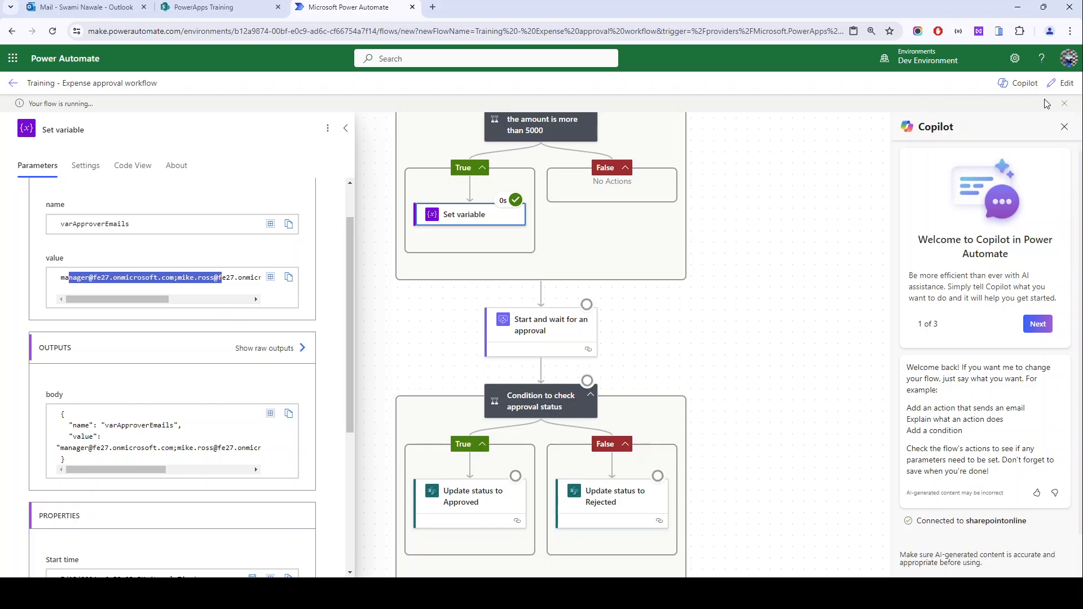
# - Return the flow to edit mode and show all advanced parameters of the Update status to Approved action
pyautogui.click(1062, 86)
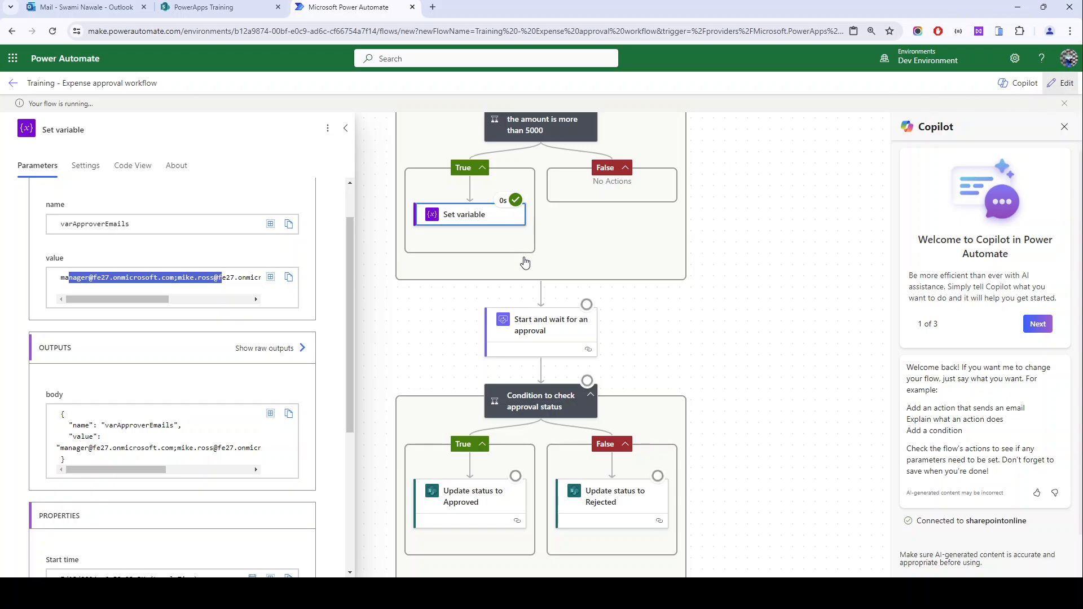
pyautogui.scroll(-3, 545, 292)
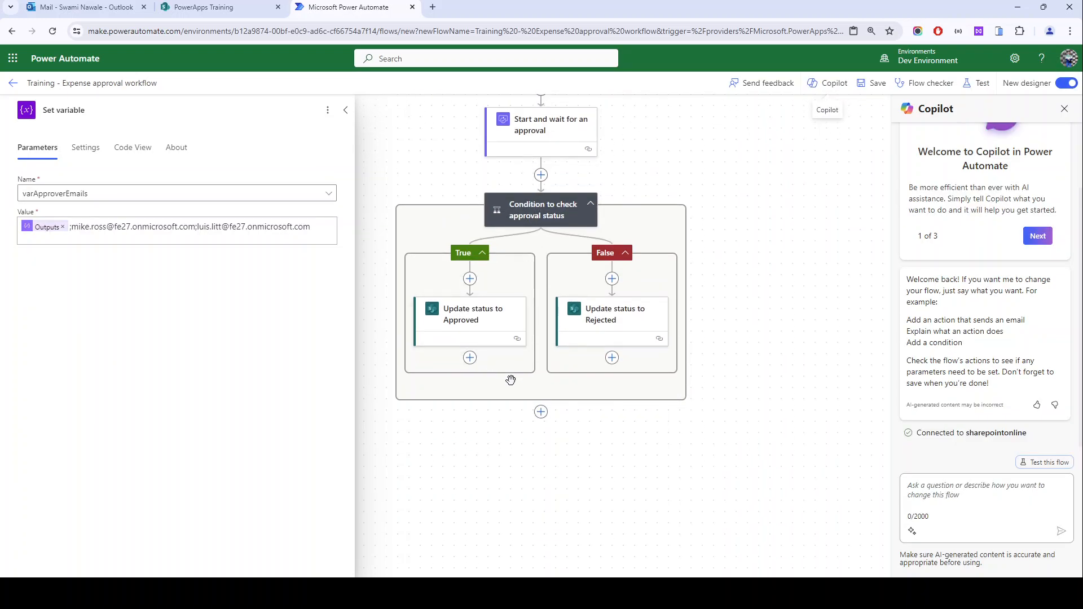
pyautogui.click(486, 333)
pyautogui.click(643, 329)
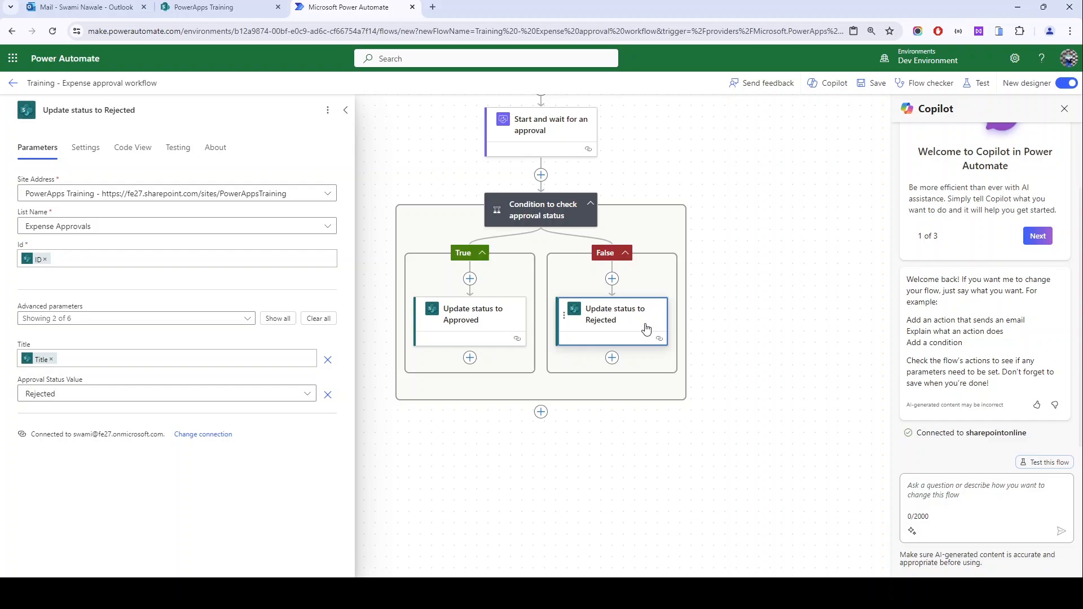
pyautogui.click(486, 328)
pyautogui.click(278, 319)
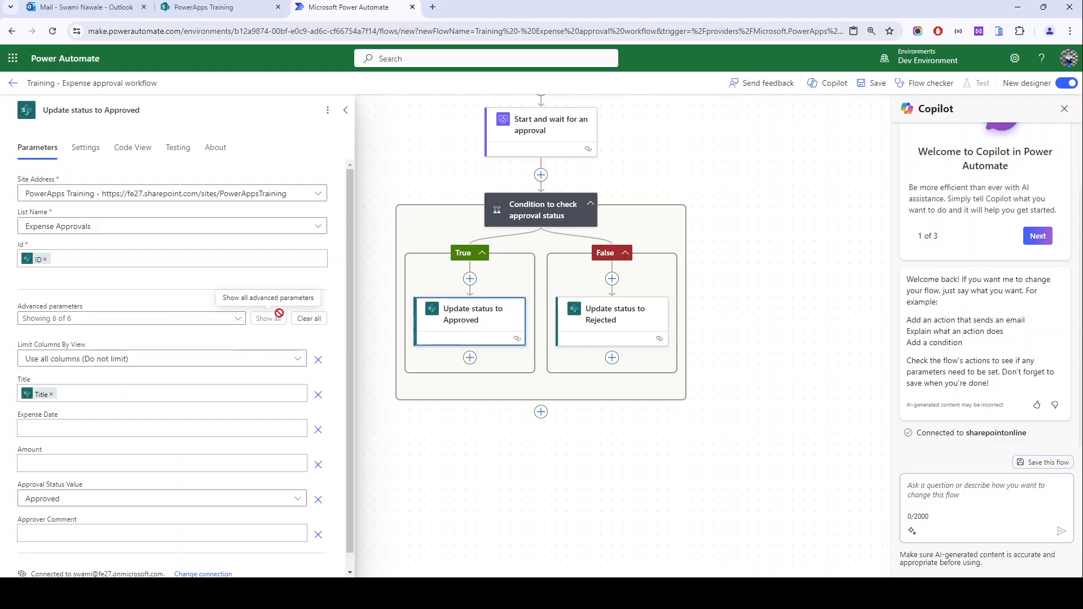
# - Fill the Approver Comment field of Update status to Approved with the approval's Responses Comments dynamic content
pyautogui.scroll(-1, 33, 456)
pyautogui.click(52, 518)
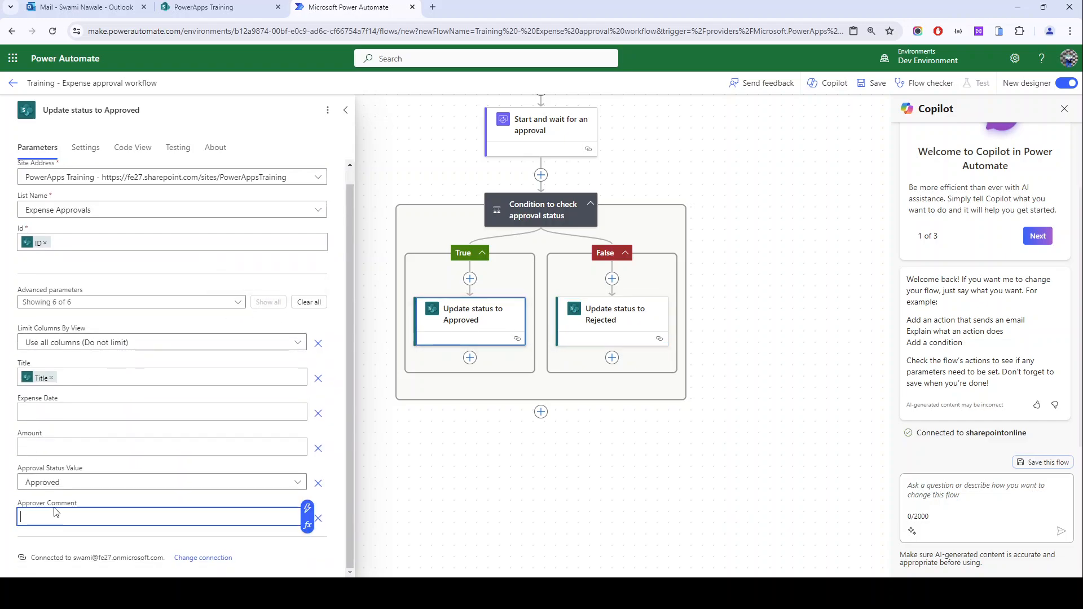
pyautogui.click(307, 511)
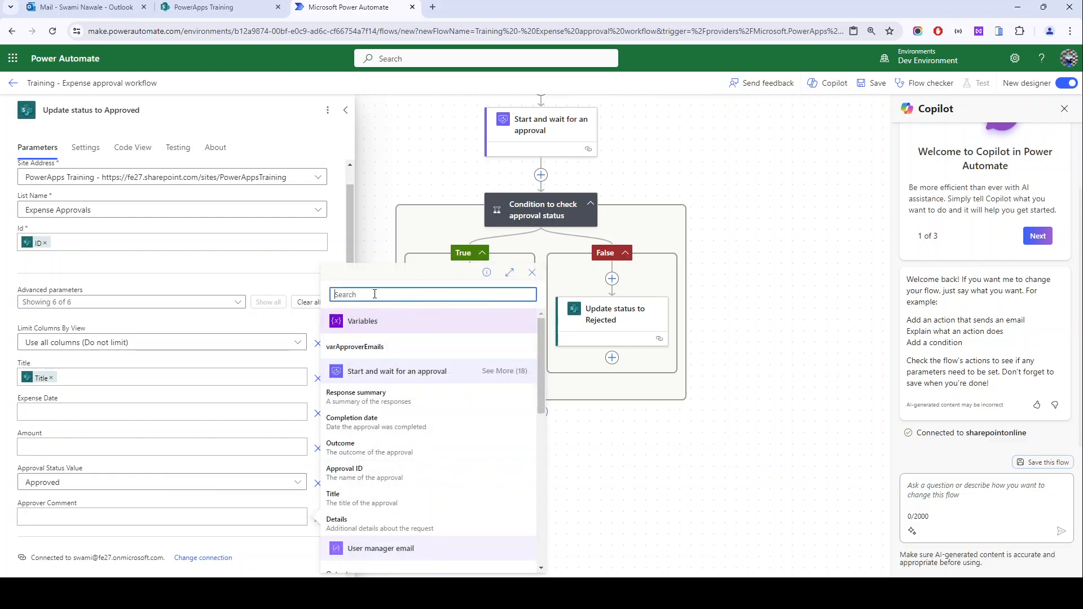
pyautogui.write('comme')
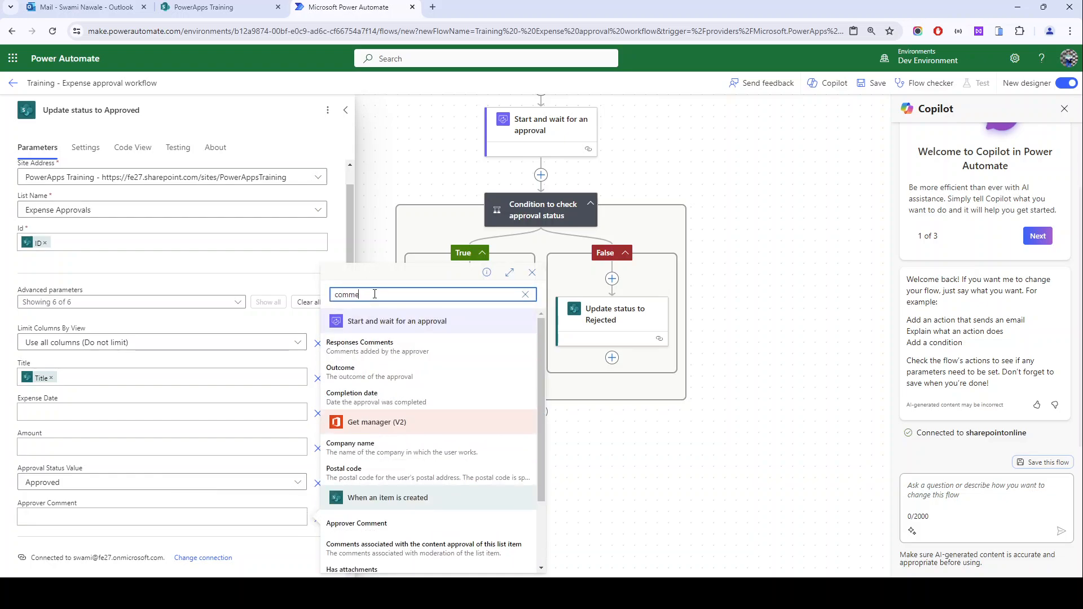
pyautogui.click(374, 345)
pyautogui.scroll(-2, 383, 345)
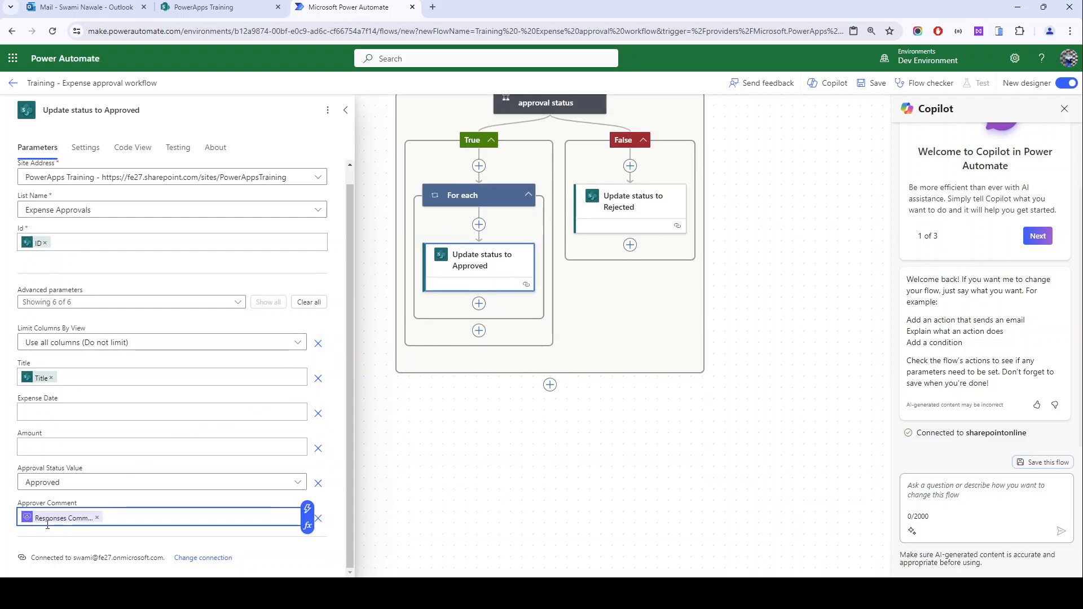
pyautogui.moveTo(20, 506); pyautogui.dragTo(77, 508)
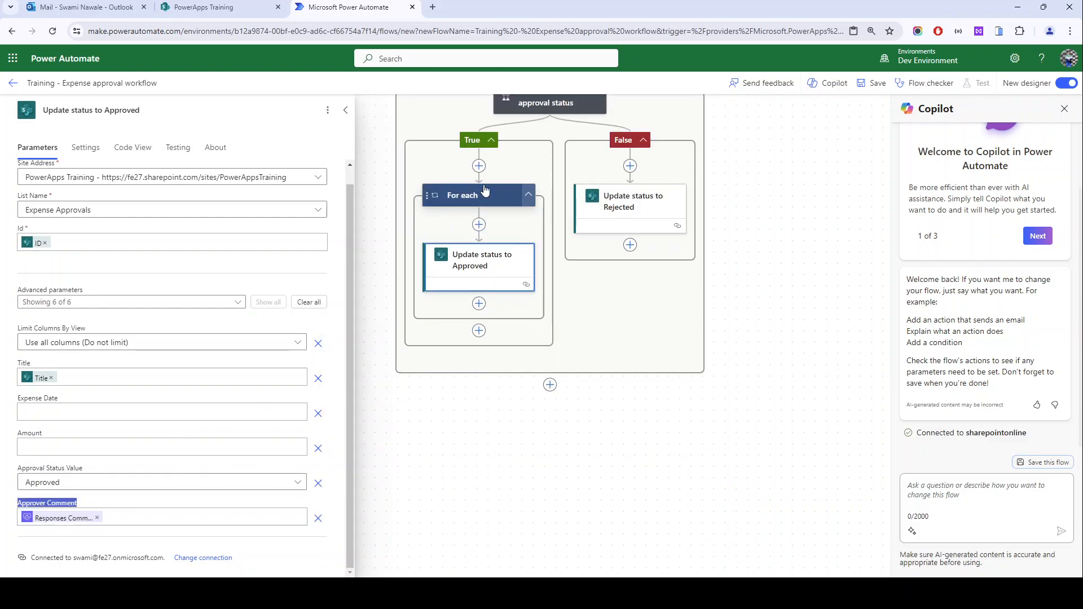
pyautogui.scroll(3, 475, 232)
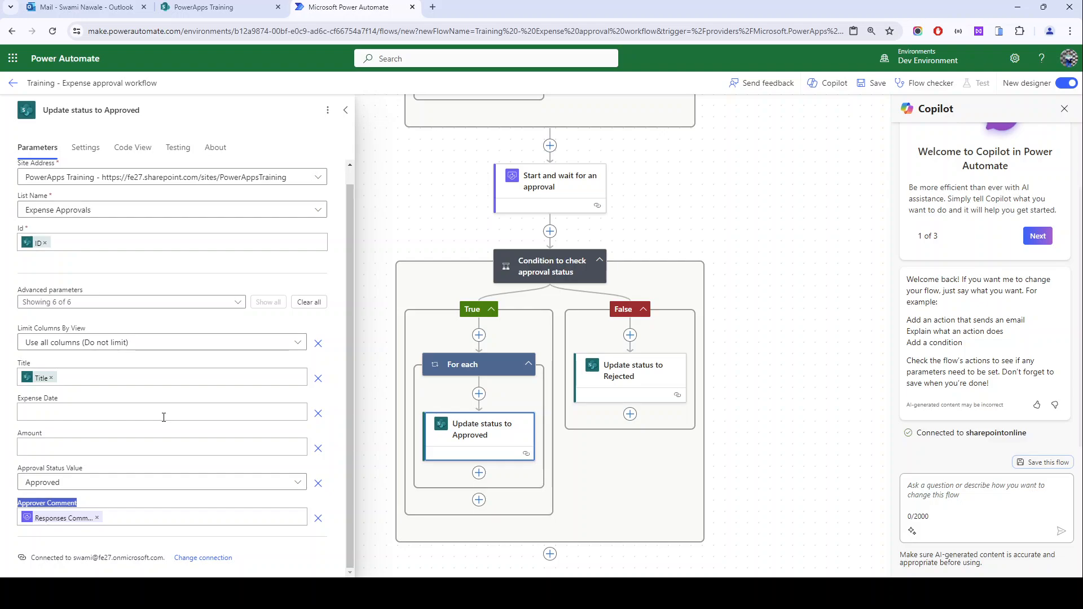
# - Open a new browser page and try to paste the Responses Comments token from Approver Comment into its address bar
pyautogui.click(60, 522)
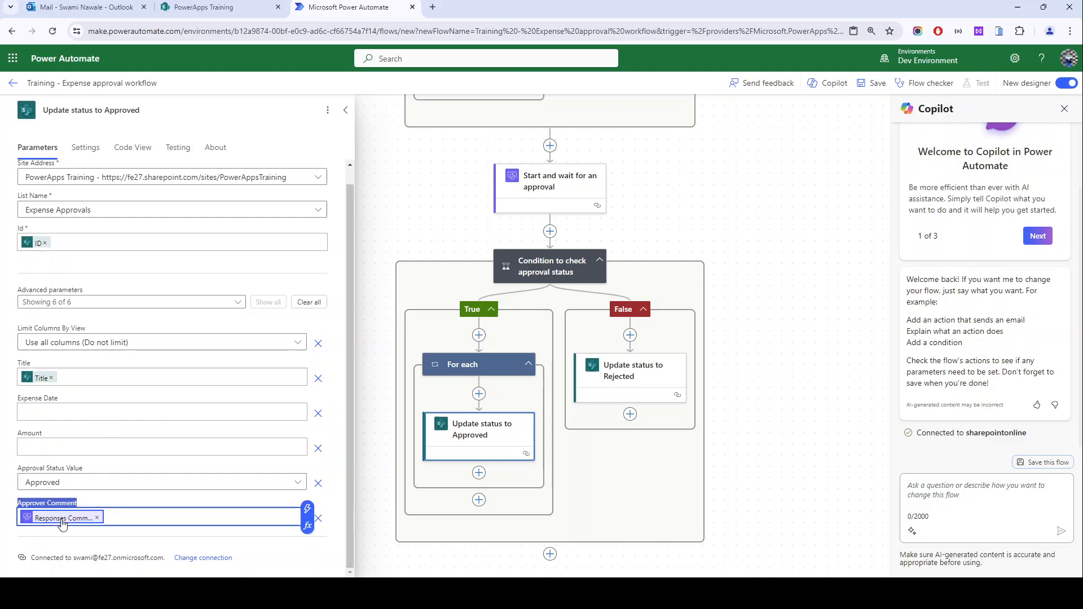
pyautogui.click(121, 513)
pyautogui.click(59, 524)
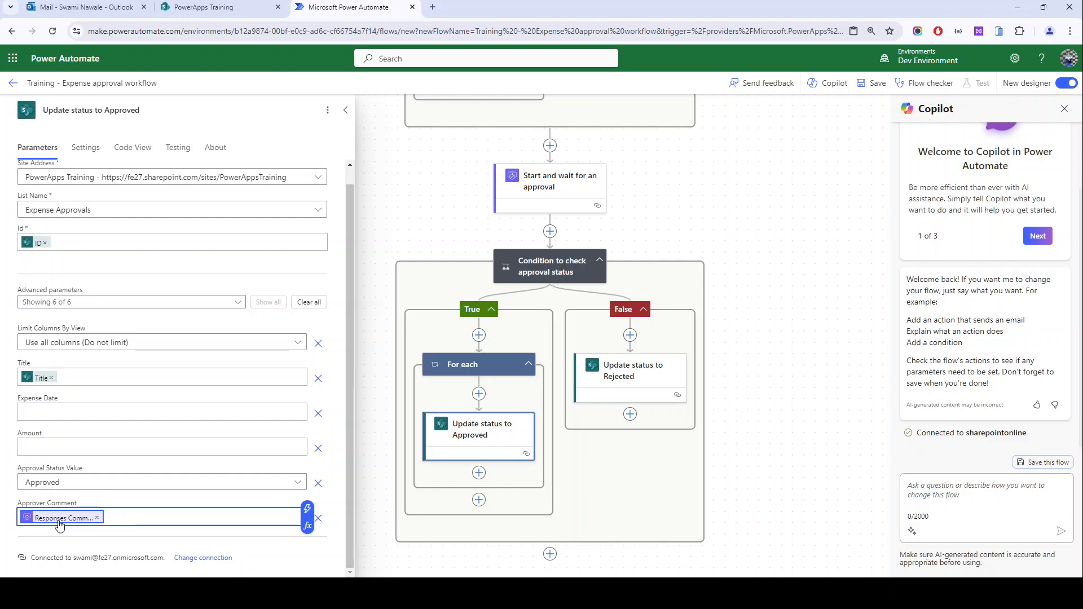
pyautogui.click(433, 7)
pyautogui.hotkey('ctrl', 'v')
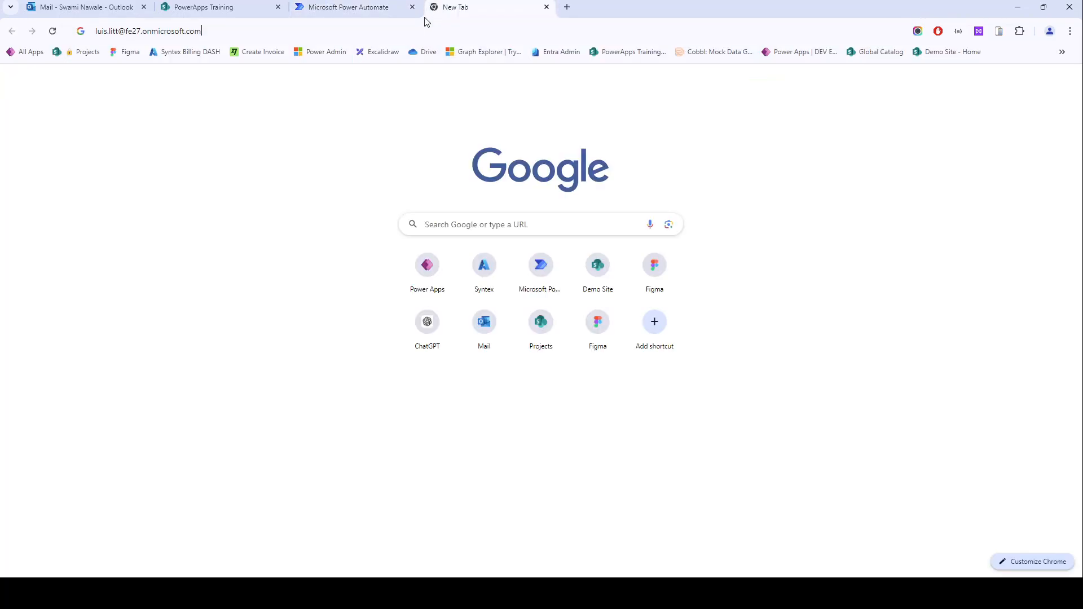
pyautogui.click(358, 6)
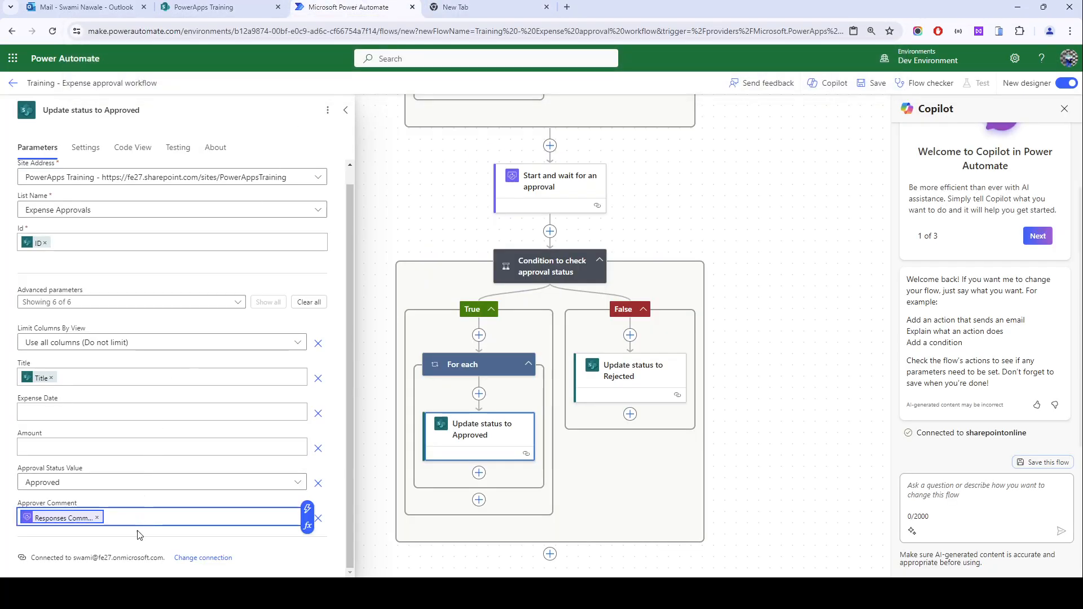
# - Copy the Responses Comments token again and place only its expression @{items('For_each')?['comments']} in the blank page's address bar
pyautogui.click(117, 517)
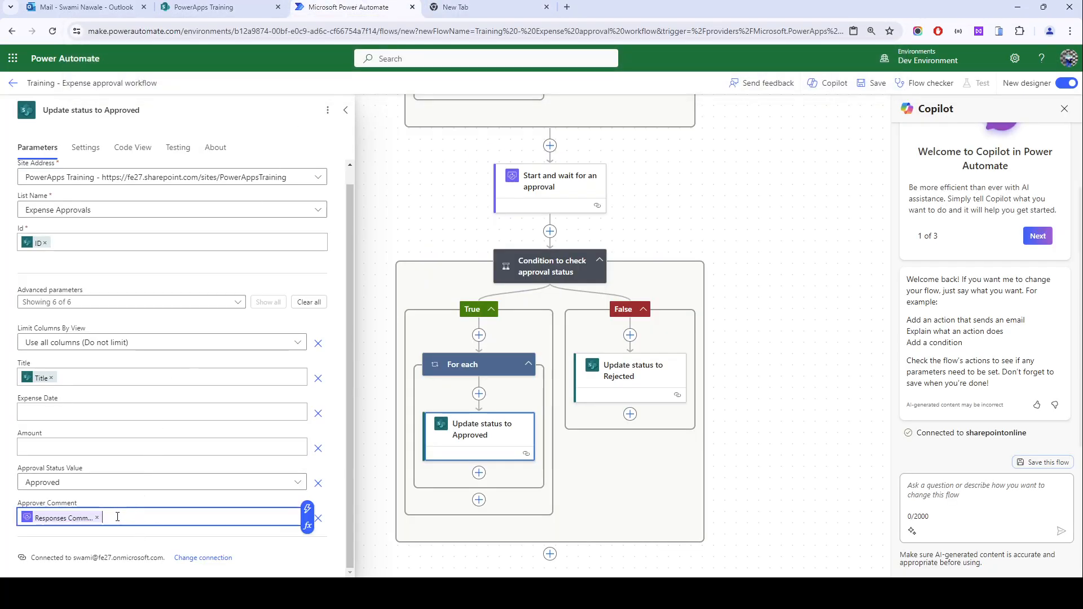
pyautogui.click(64, 517)
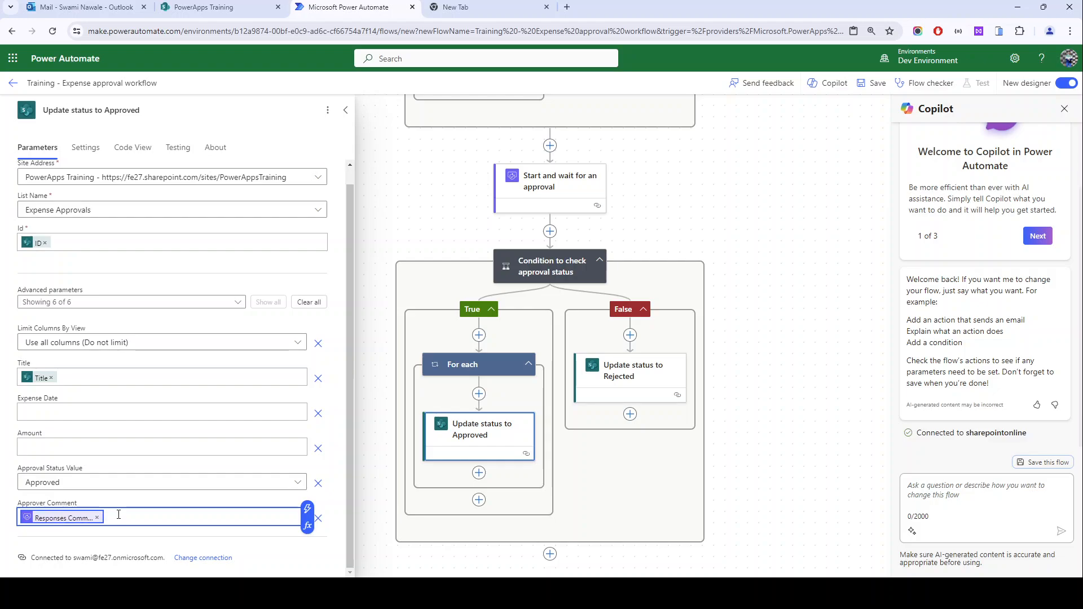
pyautogui.click(490, 4)
pyautogui.click(452, 34)
pyautogui.hotkey('ctrl', 'v')
pyautogui.click(409, 3)
pyautogui.click(467, 9)
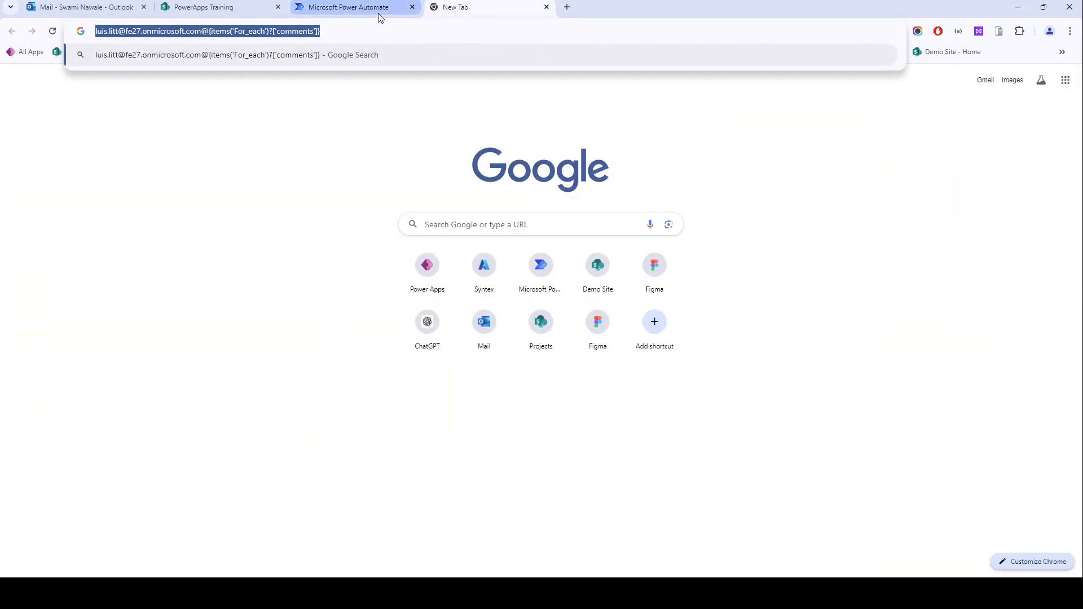
pyautogui.write("@{items('For_each')?['comments']}")
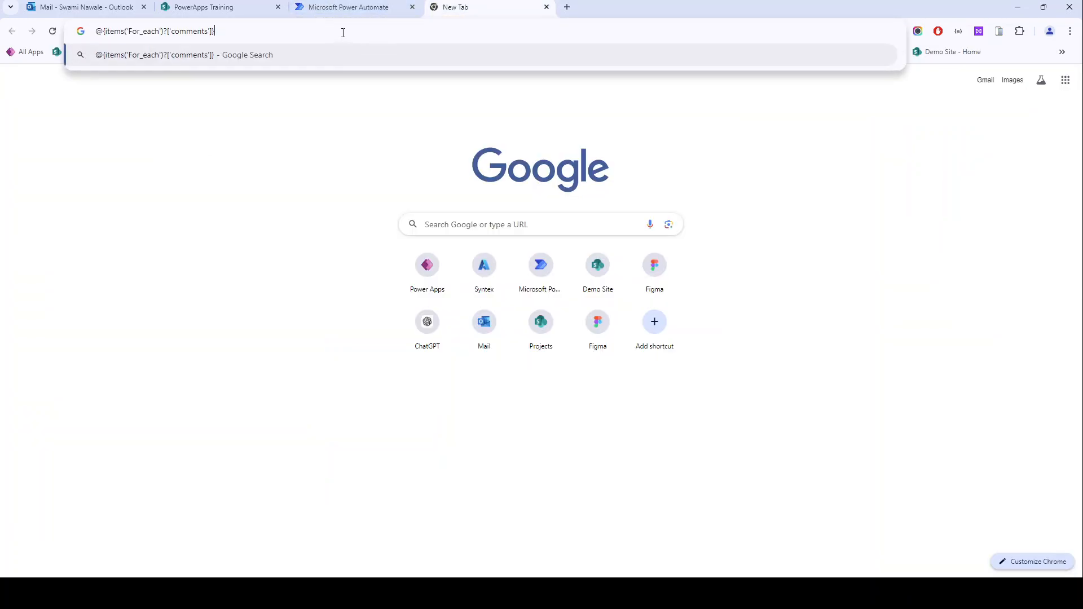
# - Strip the @{ } wrapper from the pasted expression, leaving items('For_each')?['comments']
pyautogui.press('BackSpace')
pyautogui.press('BackSpace')
pyautogui.press('BackSpace')
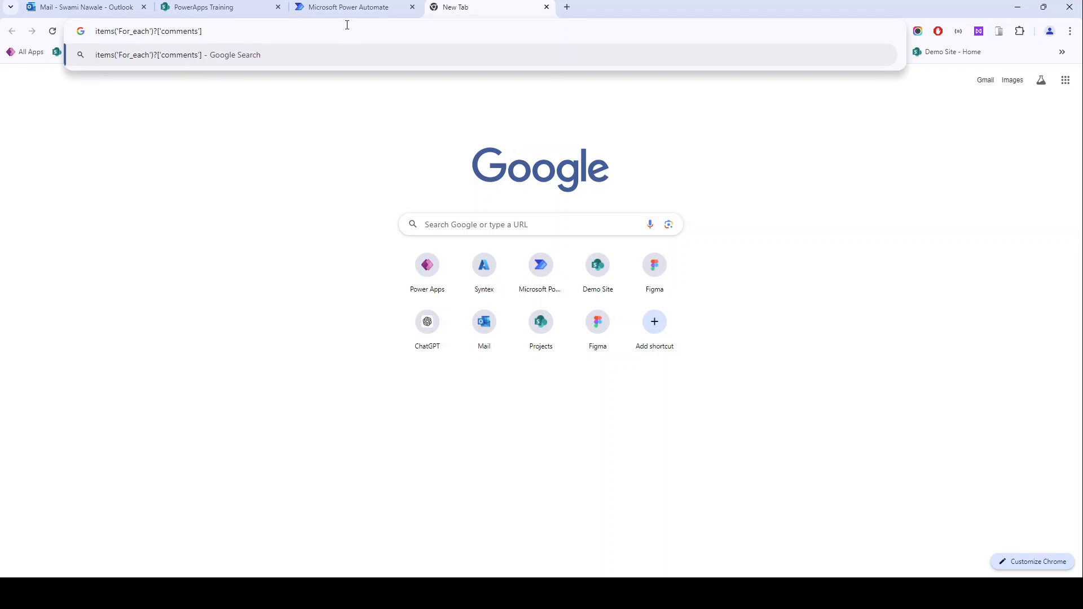
# - Back in the flow, move the Update status to Approved action out of the For each loop to the start of the True branch
pyautogui.click(356, 9)
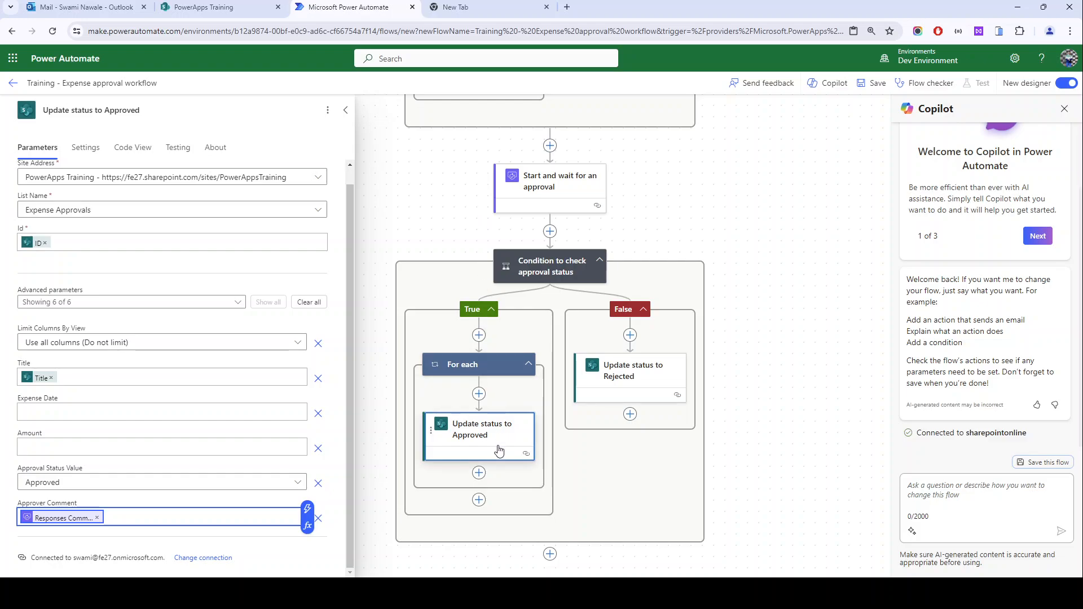
pyautogui.scroll(-1, 395, 440)
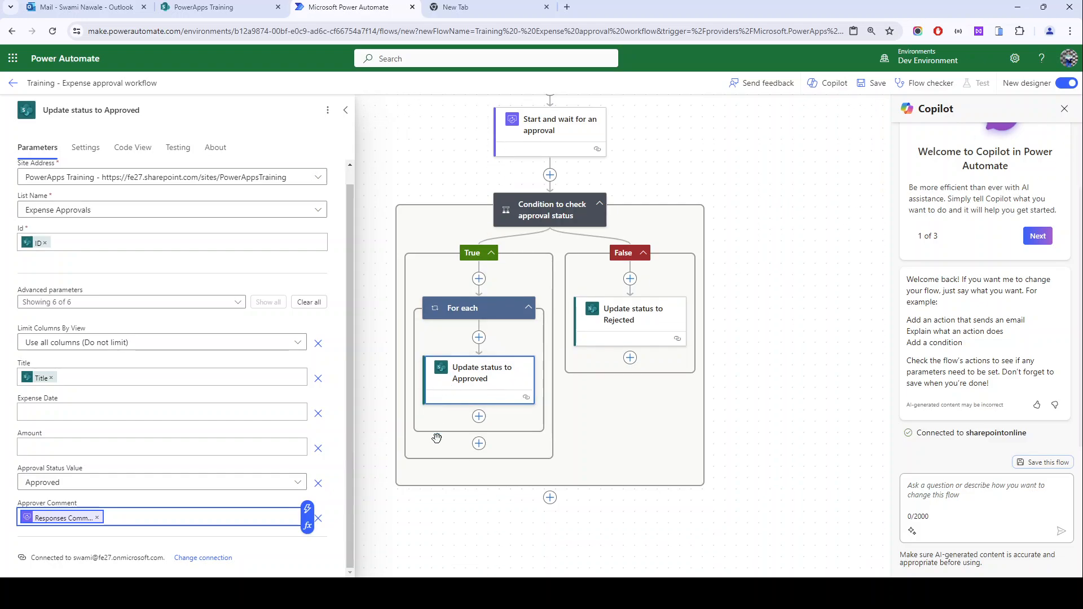
pyautogui.moveTo(486, 386); pyautogui.dragTo(481, 280)
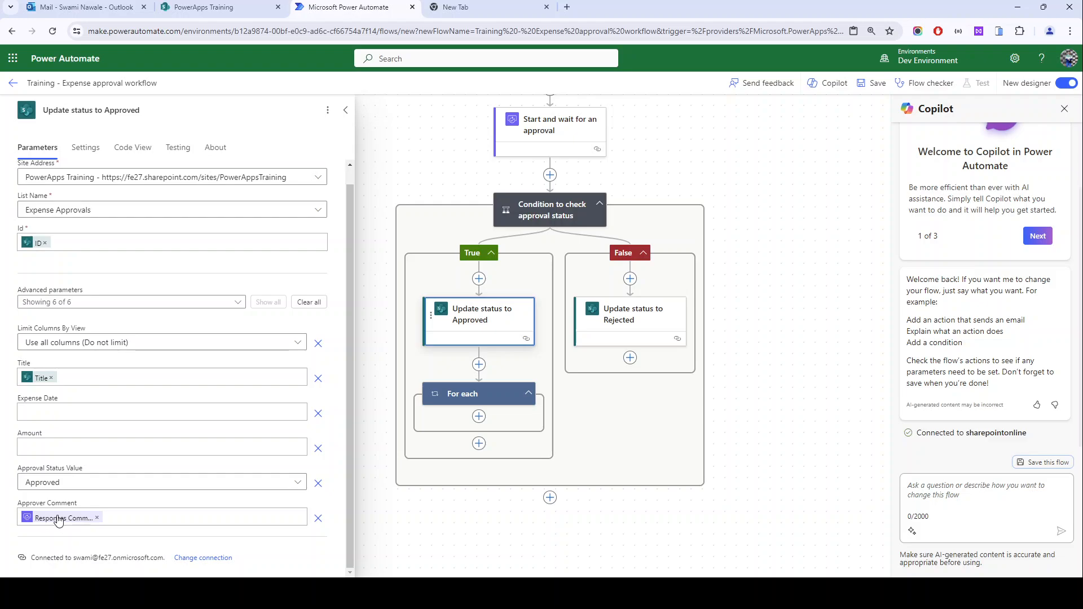
# - Wrap the items part of the drafted expression in first(), making it first(items('For_each'))?['comments']
pyautogui.click(481, 2)
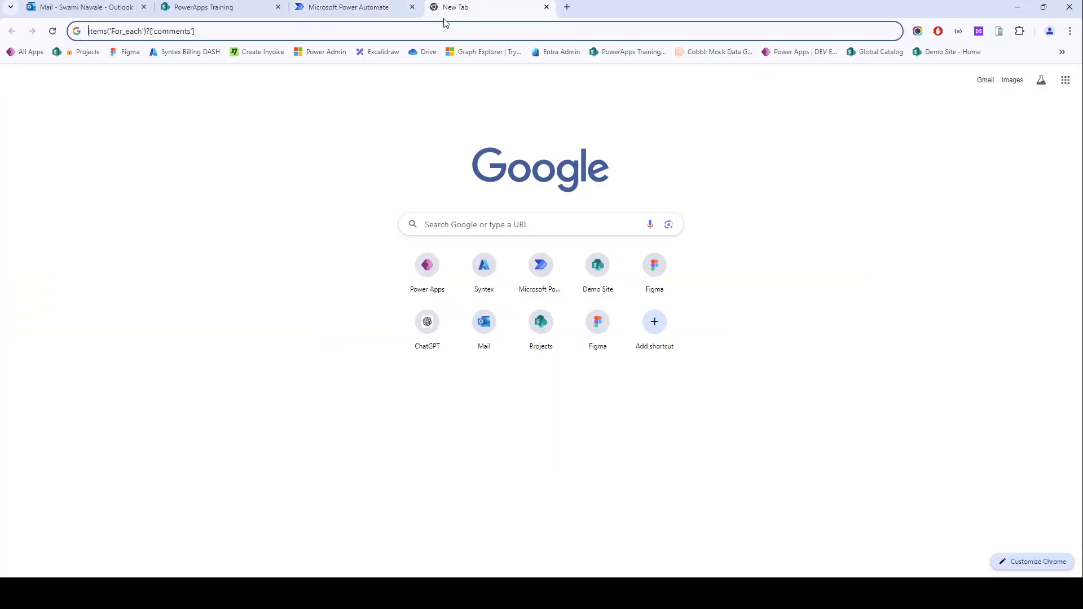
pyautogui.write('first(')
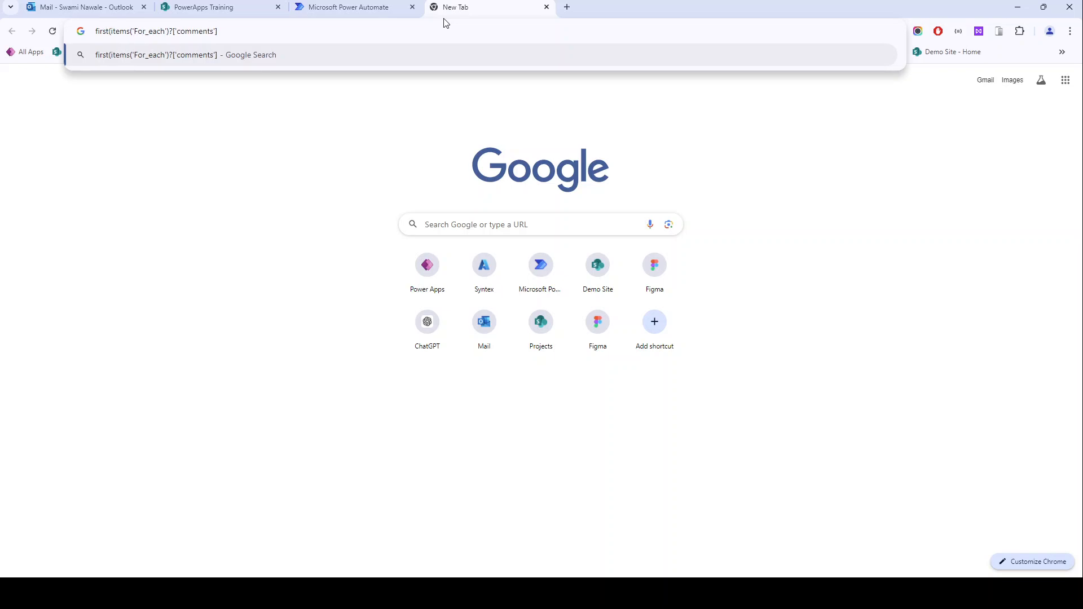
pyautogui.write(')')
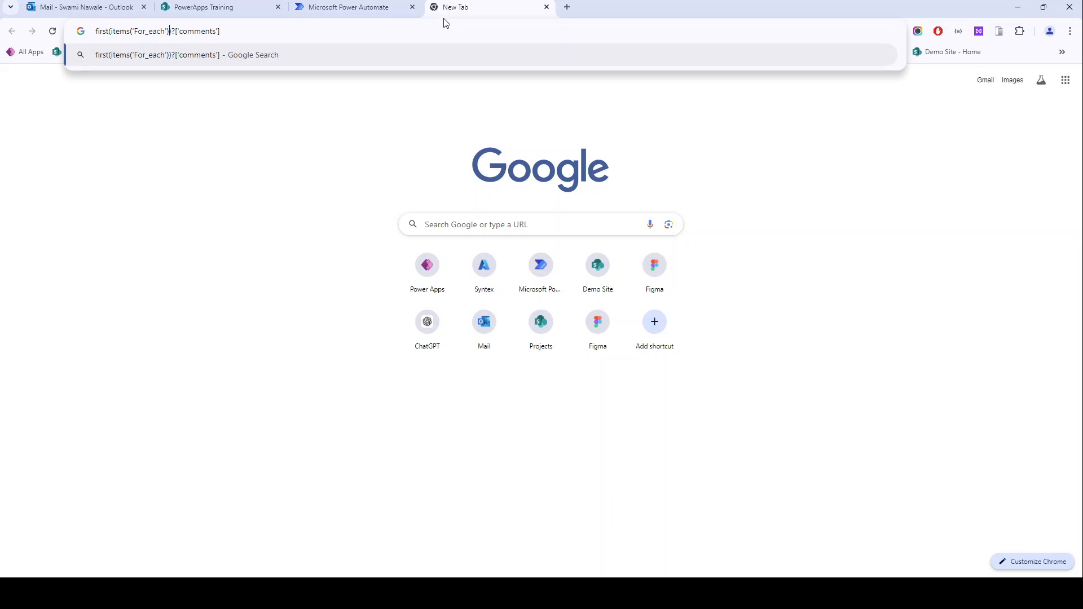
# - Copy the For each loop's Responses token and substitute its outputs('Start_and_wait_for_an_approval')?['body']?['responses'] expression for the items('For_each') reference in the draft
pyautogui.click(404, 11)
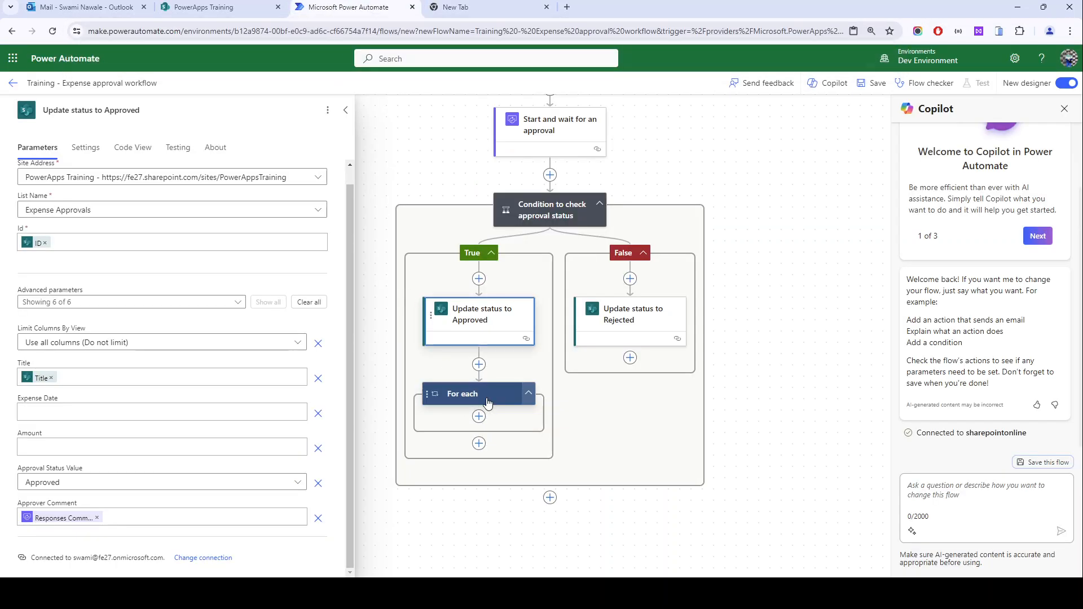
pyautogui.click(528, 395)
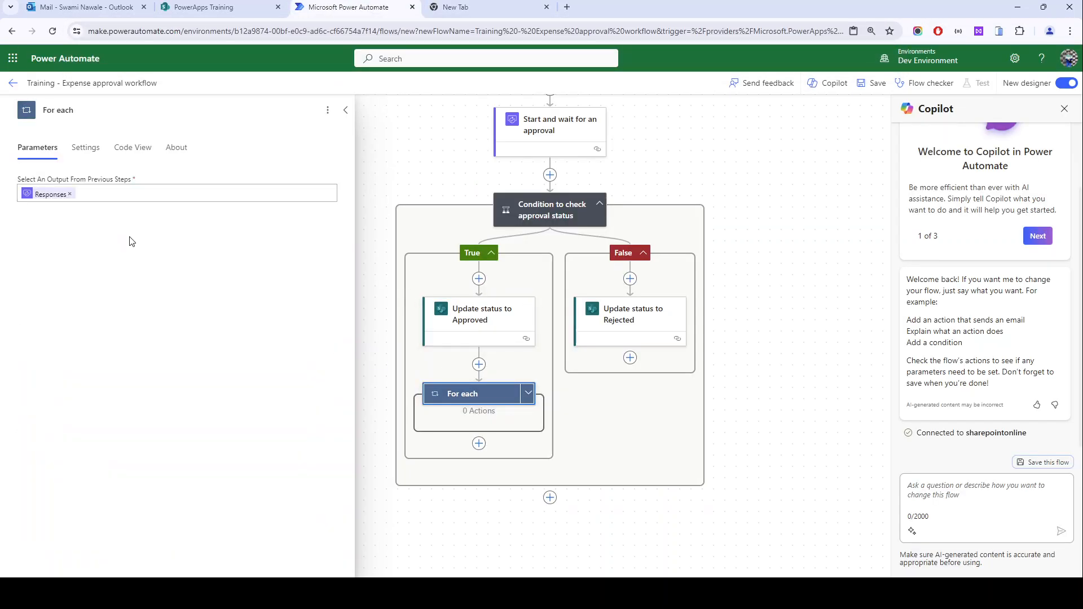
pyautogui.click(51, 195)
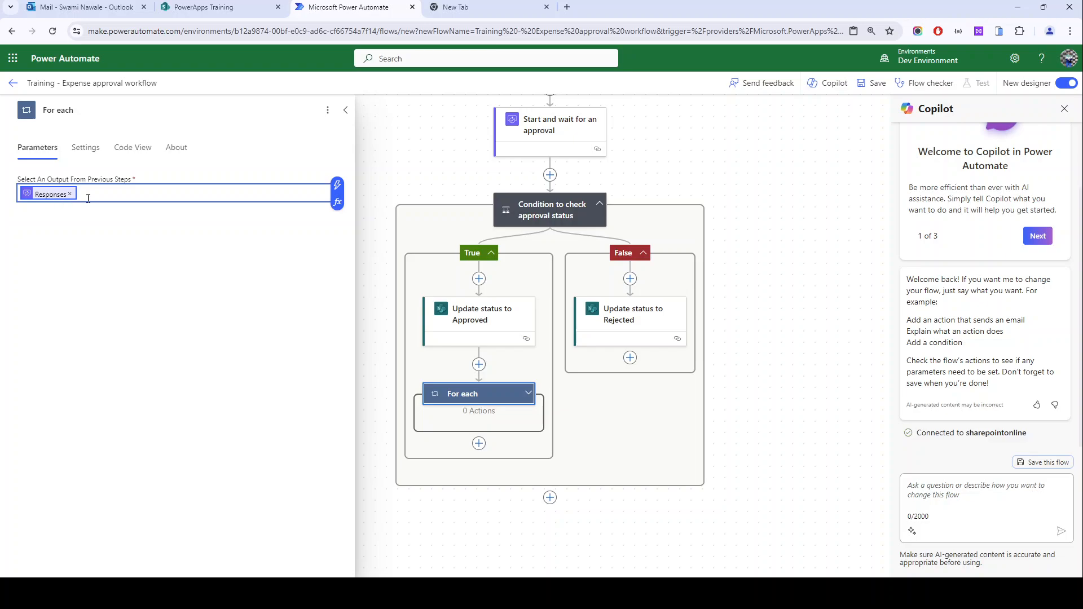
pyautogui.click(451, 7)
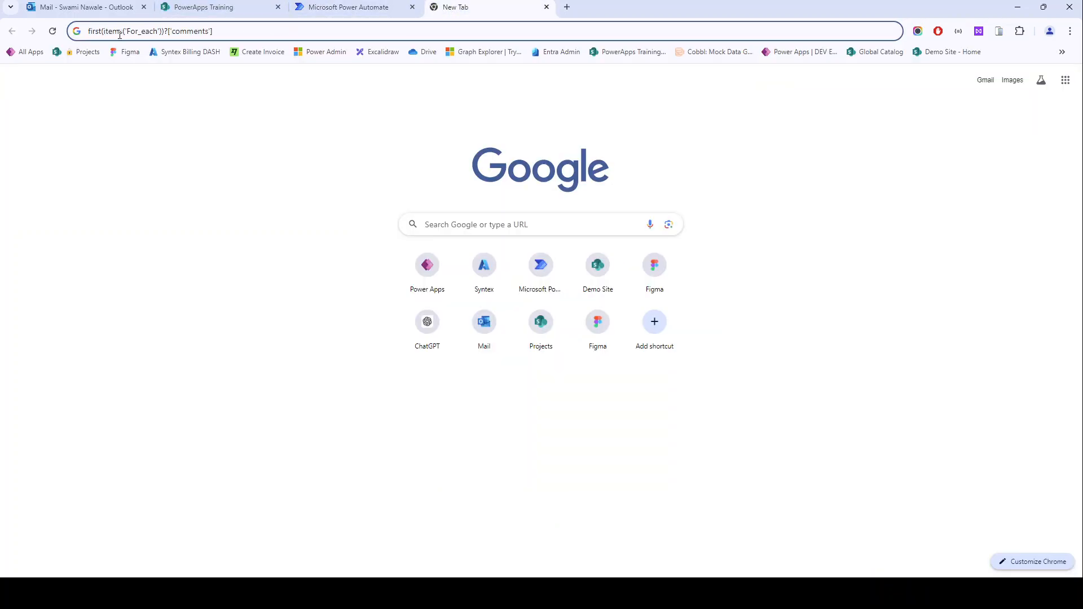
pyautogui.moveTo(103, 31); pyautogui.dragTo(160, 31)
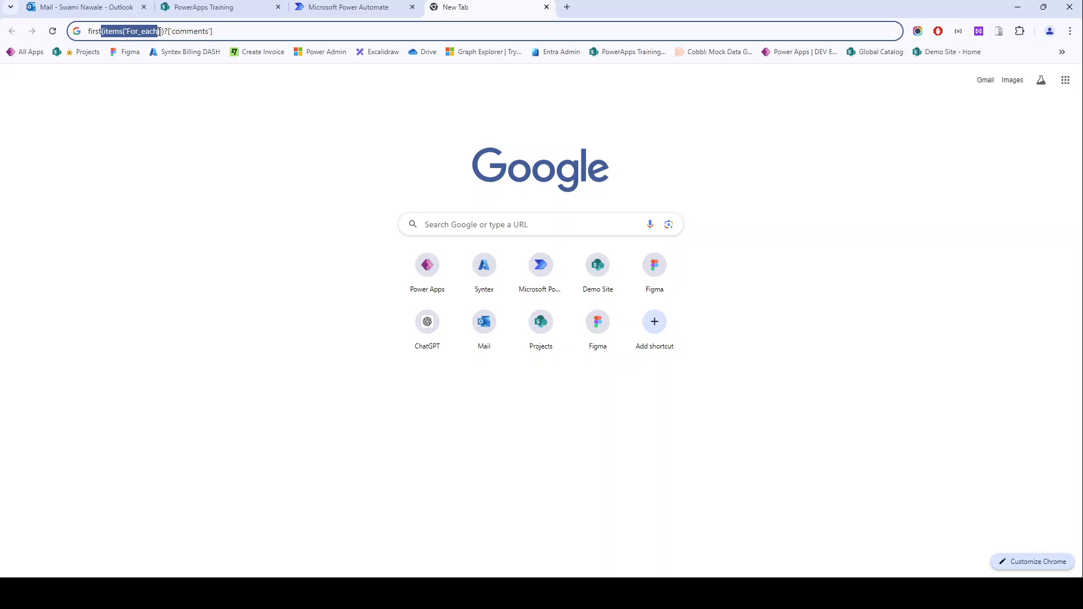
pyautogui.write("@{outputs('Start_and_wait_for_an_approval')?['body']?['responses']}")
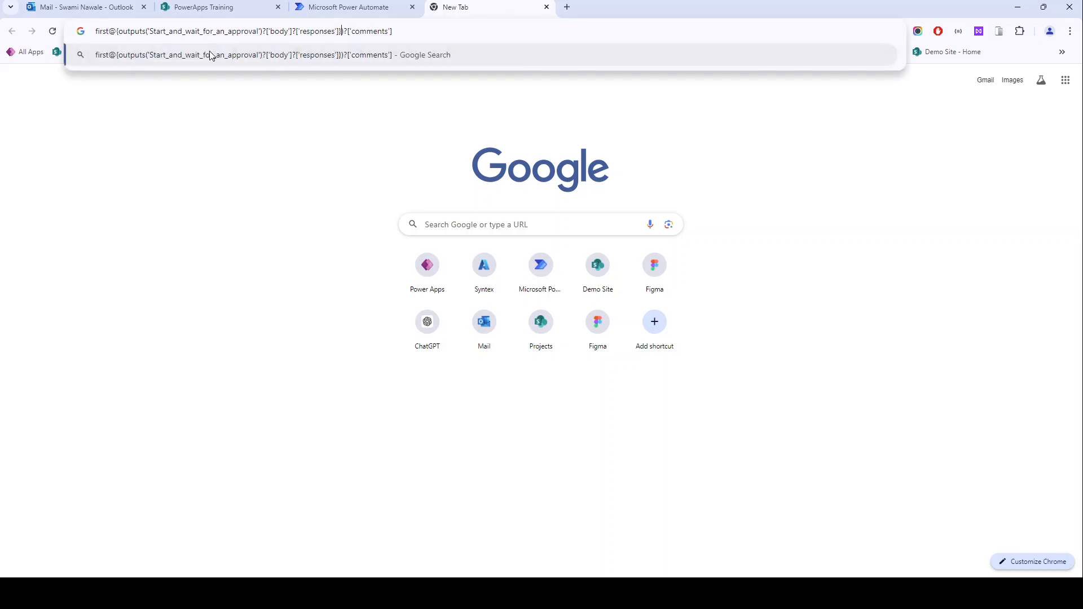
# - Clean the draft up to first(outputs('Start_and_wait_for_an_approval')?['body']?['responses'])?['comments'] and paste a copy into the Google search box
pyautogui.press('BackSpace')
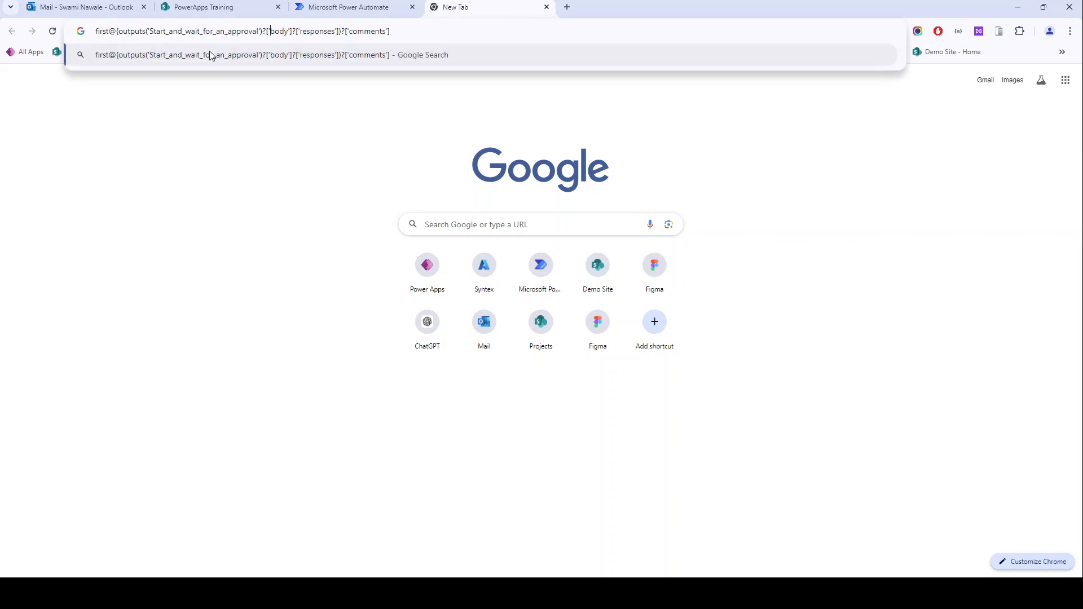
pyautogui.press('BackSpace')
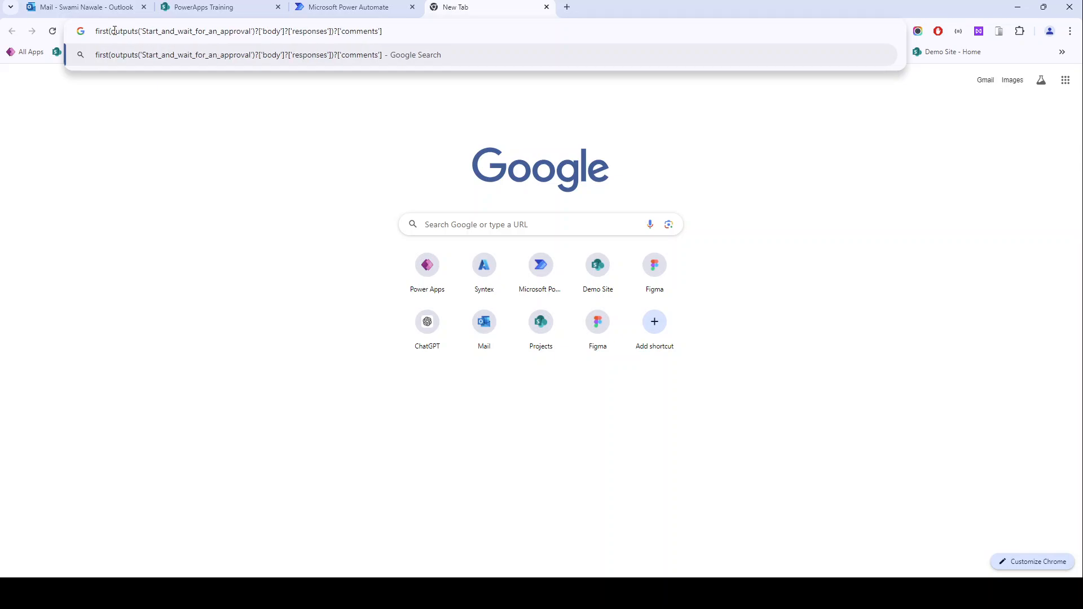
pyautogui.hotkey('ctrl', '+')
pyautogui.hotkey('ctrl', 'a')
pyautogui.hotkey('ctrl', 'c')
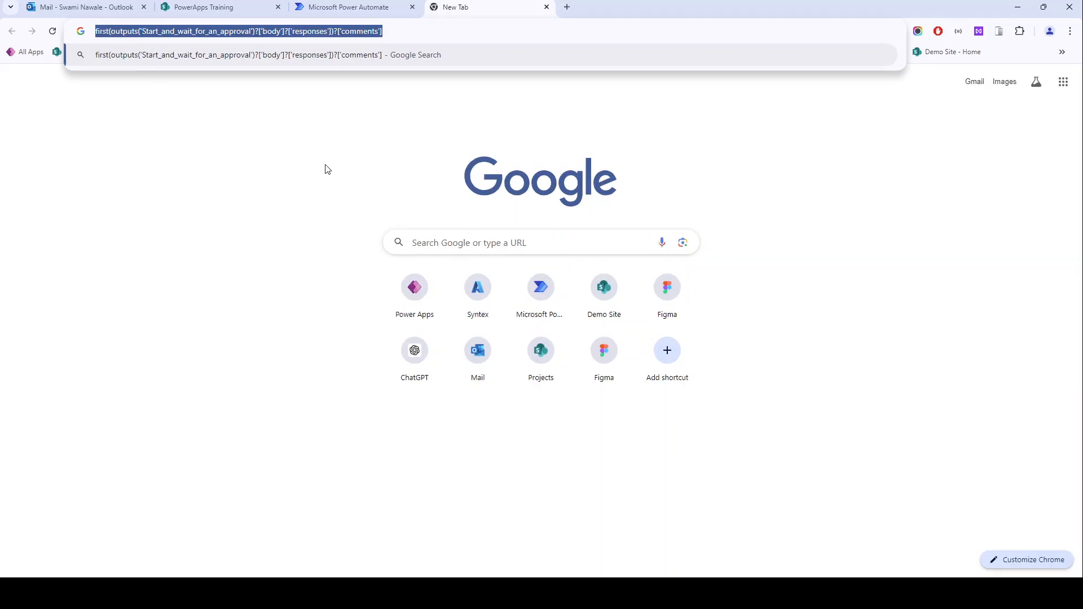
pyautogui.click(439, 238)
pyautogui.hotkey('ctrl', 'v')
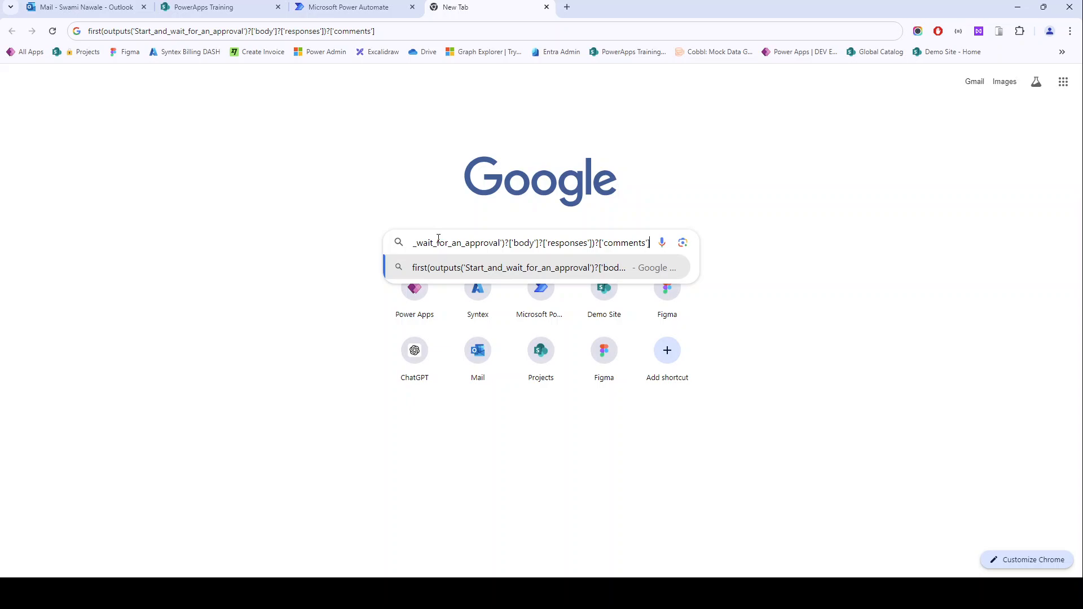
# - Enlarge the search page and examine the parts of the drafted first() expression, from outputs through body and responses to comments
pyautogui.hotkey('ctrl', '+')
pyautogui.press('Home')
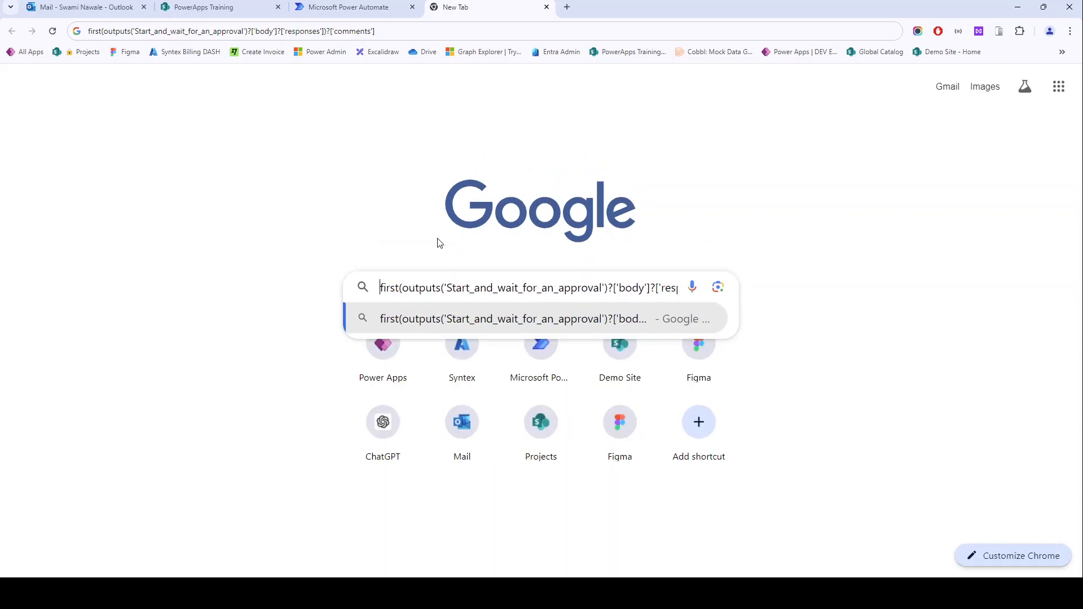
pyautogui.hotkey('ctrl', 'shift', 'Right')
pyautogui.hotkey('ctrl', 'shift', 'Right')
pyautogui.hotkey('ctrl', 'shift', 'Right')
pyautogui.hotkey('ctrl', 'shift', 'Right')
pyautogui.hotkey('ctrl', 'shift', 'Right')
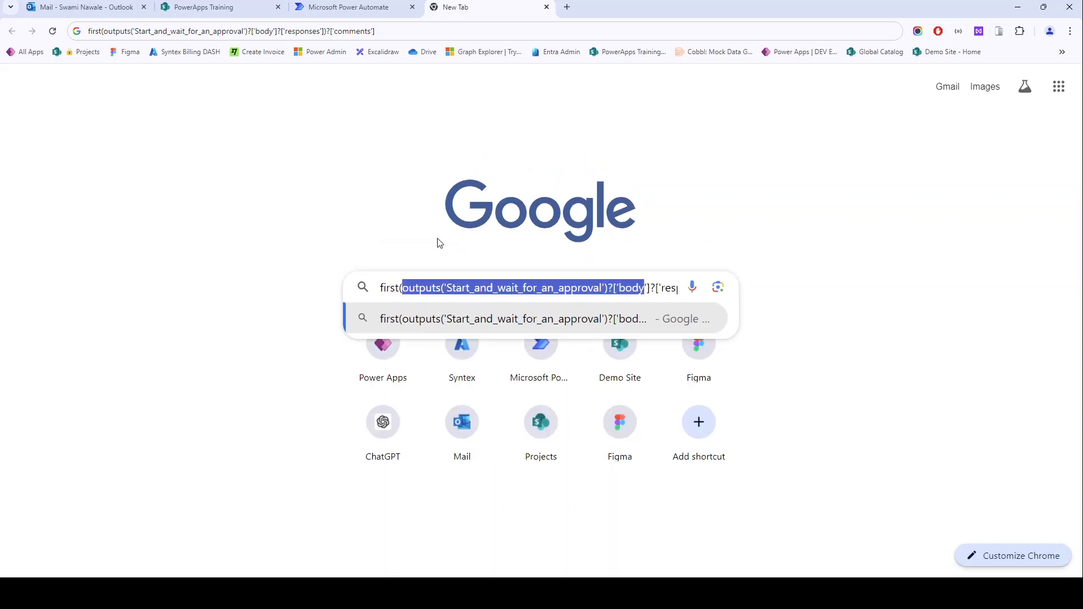
pyautogui.hotkey('ctrl', 'Right')
pyautogui.hotkey('ctrl', 'Right')
pyautogui.hotkey('ctrl', 'Right')
pyautogui.hotkey('ctrl', 'Right')
pyautogui.hotkey('ctrl', 'Right')
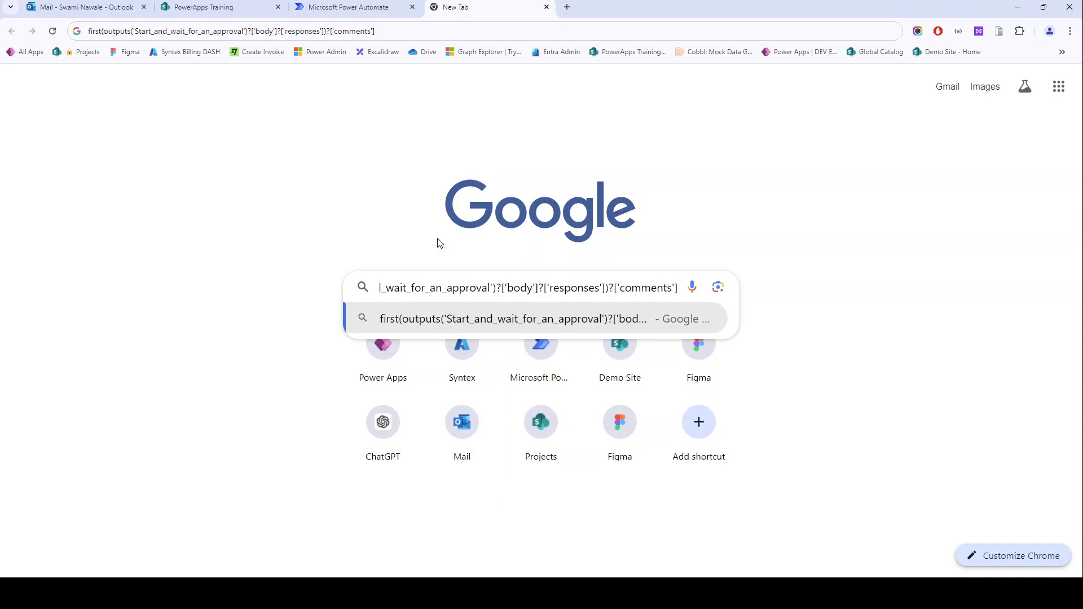
# - Copy the whole expression, return to the flow and remove the Responses Comments token from Approver Comment in Update status to Approved
pyautogui.hotkey('ctrl', 'a')
pyautogui.hotkey('ctrl', 'c')
pyautogui.click(339, 2)
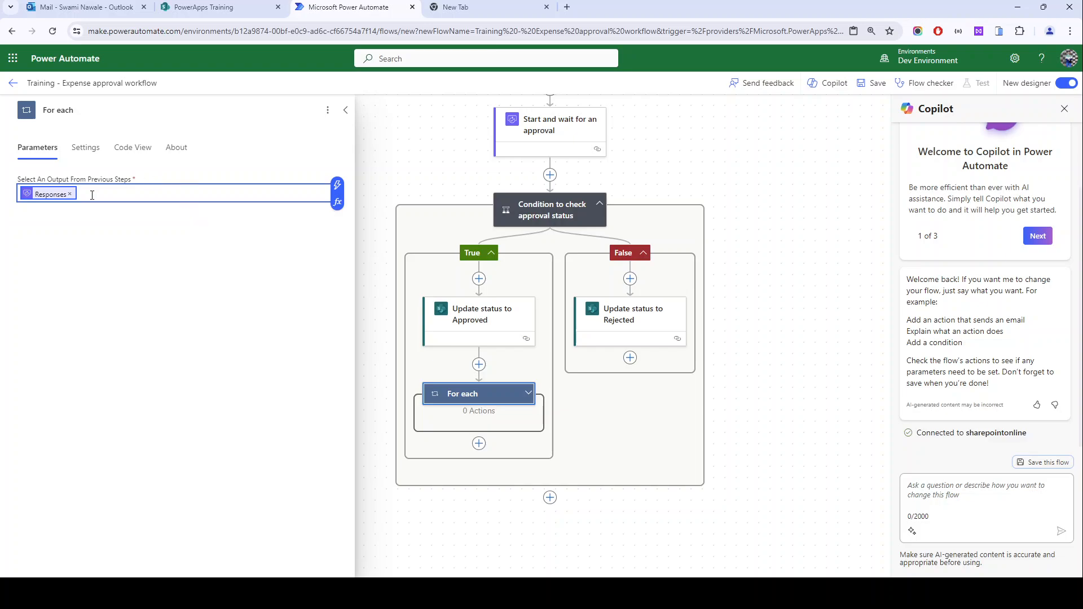
pyautogui.click(425, 330)
pyautogui.scroll(-1, 113, 480)
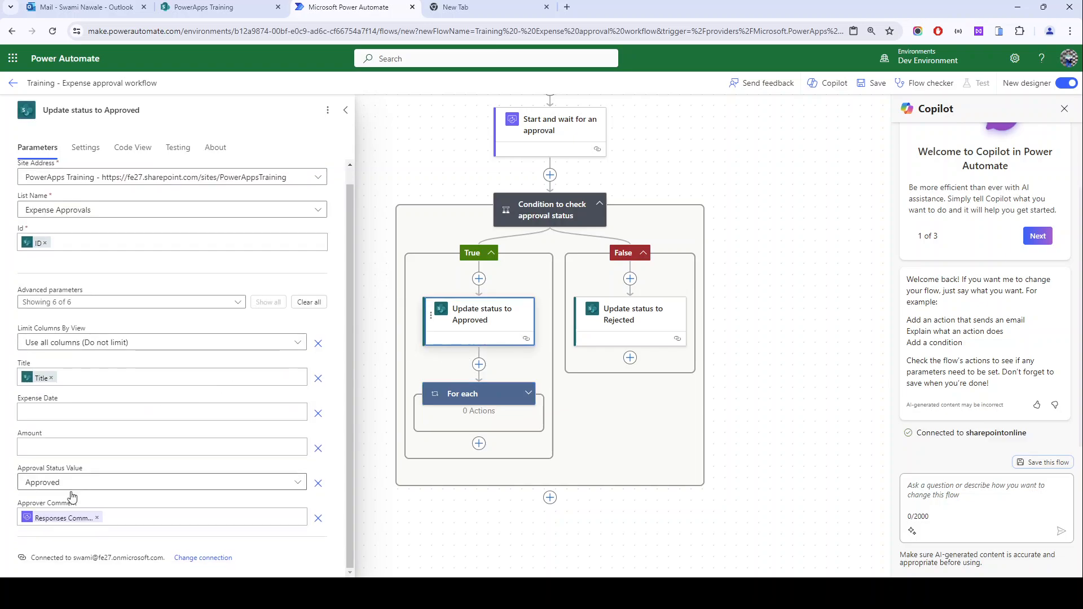
pyautogui.click(97, 518)
# - Insert first(outputs('Start_and_wait_for_an_approval')?['body']?['responses'])?['comments'] as the Approver Comment expression in Update status to Approved, with all advanced parameters shown
pyautogui.click(310, 510)
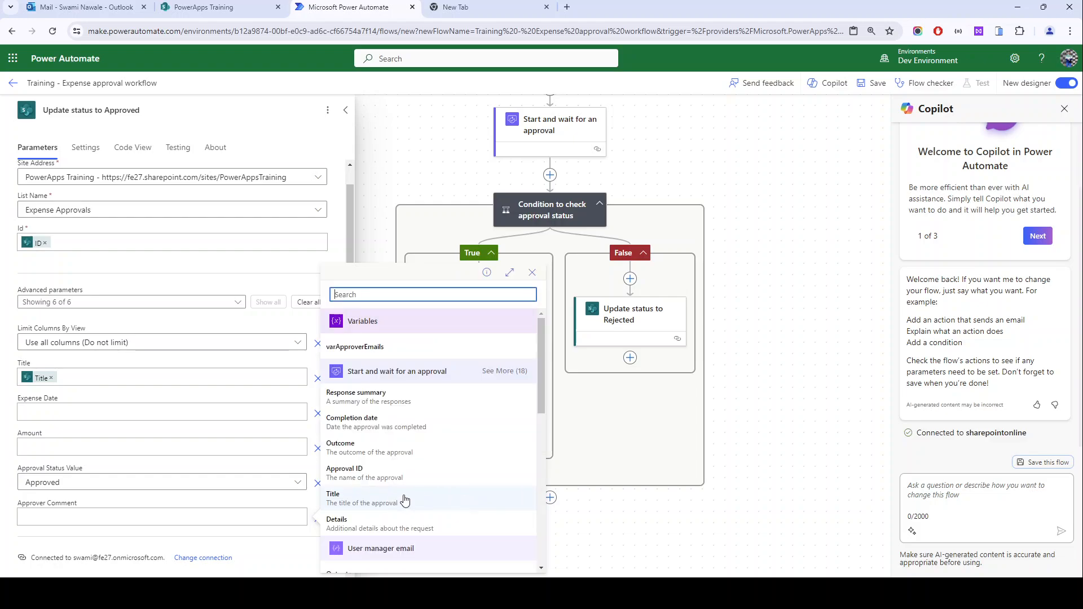
pyautogui.click(286, 512)
pyautogui.click(322, 519)
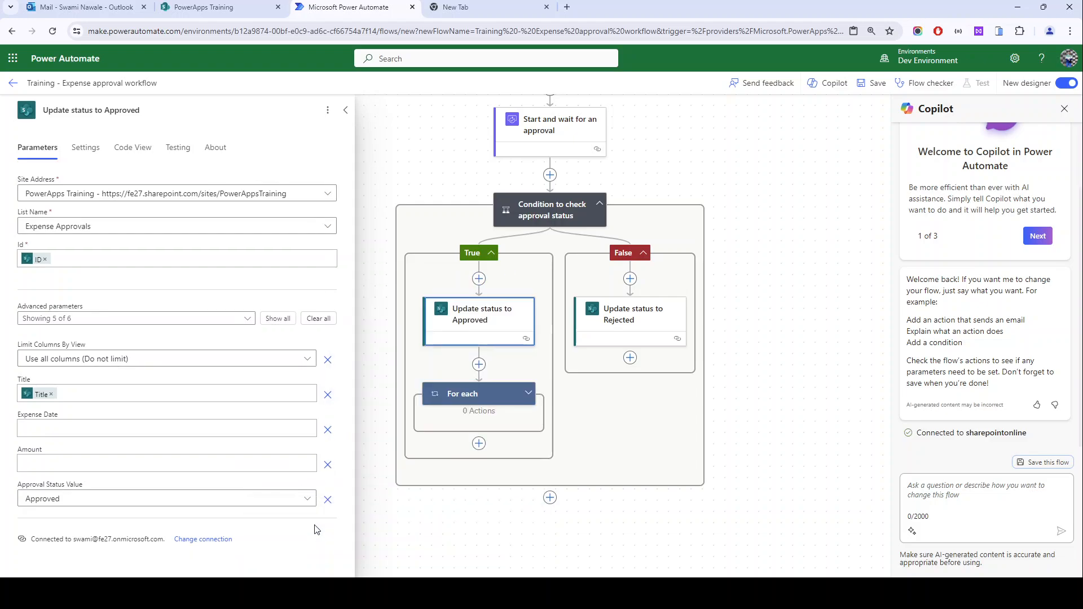
pyautogui.click(278, 318)
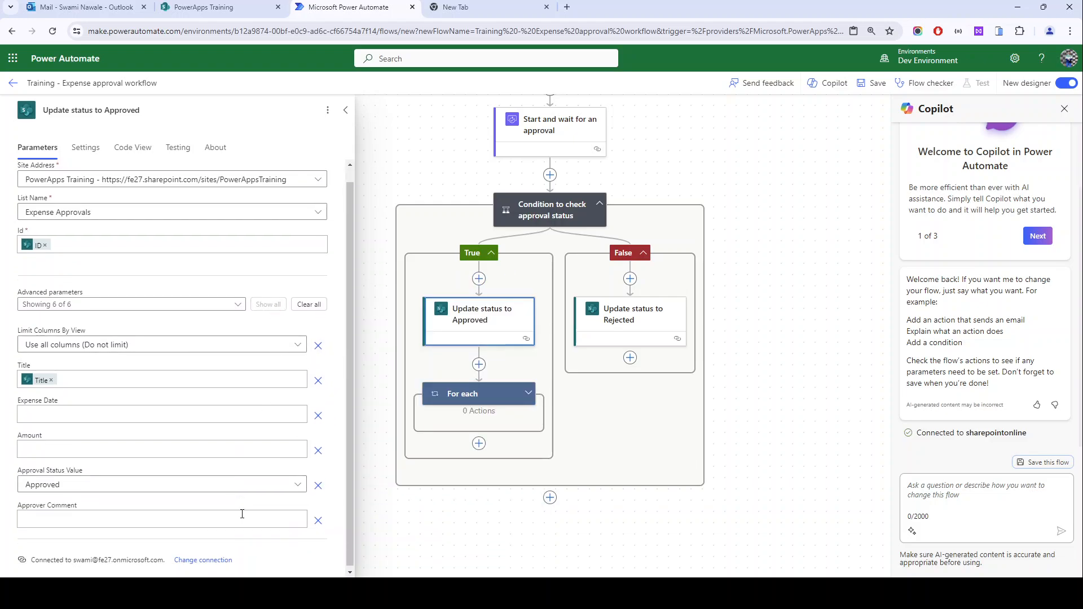
pyautogui.click(281, 515)
pyautogui.click(308, 526)
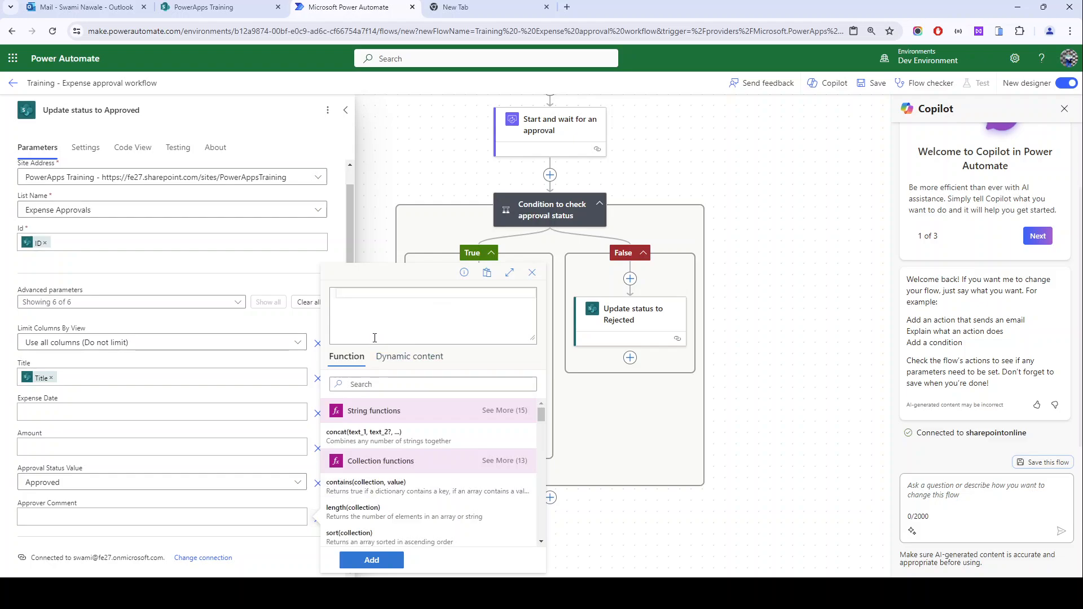
pyautogui.hotkey('ctrl', 'v')
pyautogui.click(374, 560)
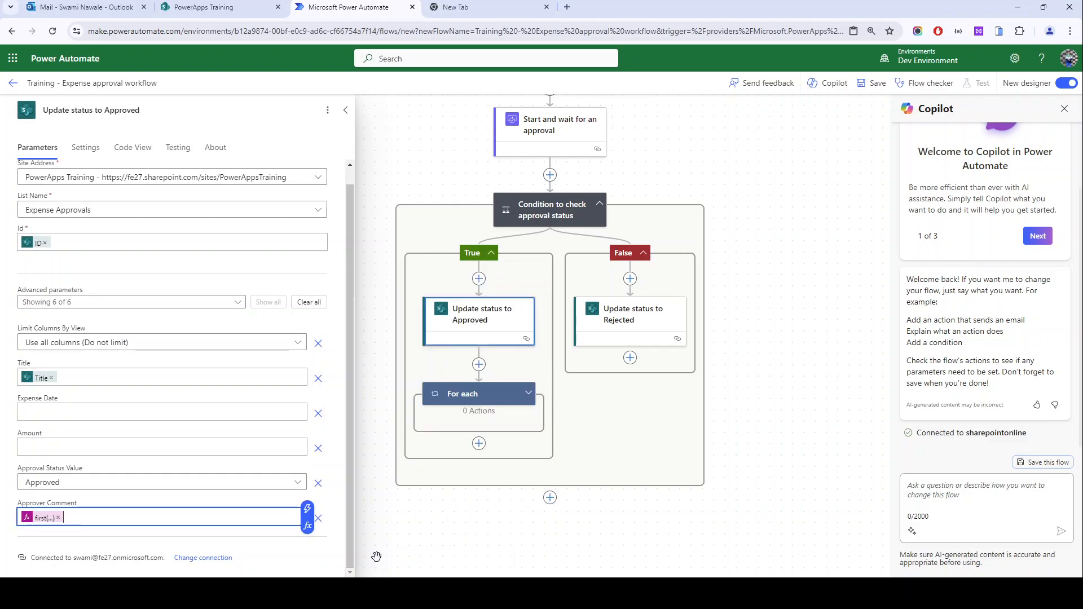
pyautogui.click(106, 513)
# - In Update status to Rejected, show all parameters and set Approver Comment to the expression first(outputs('Start_and_wait_for_an_approval')?['body']?['responses'])?['comments'], without the @{ } wrapper
pyautogui.click(621, 327)
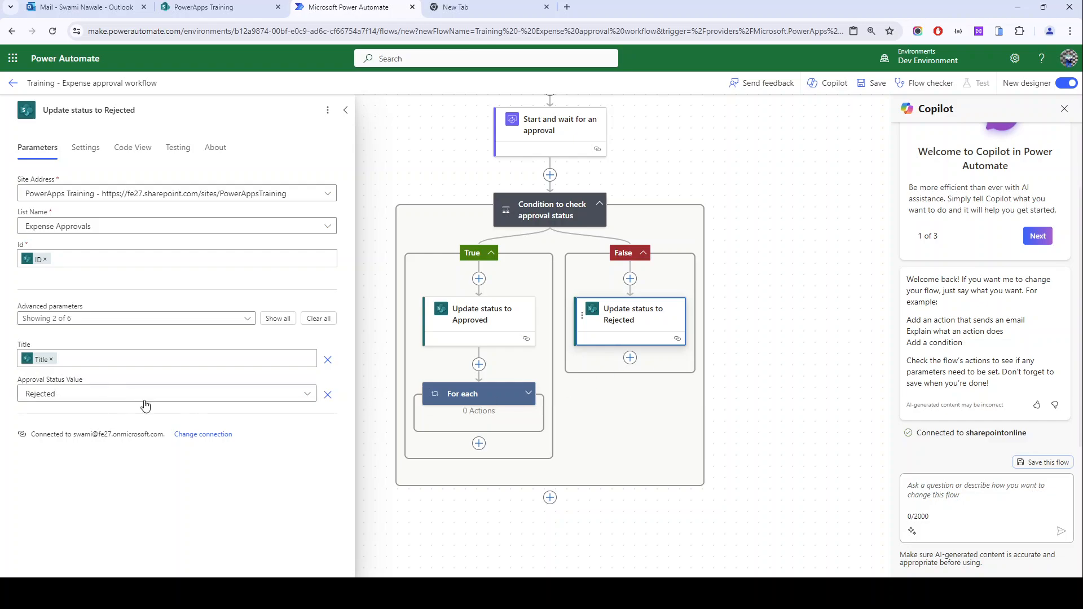
pyautogui.click(277, 319)
pyautogui.click(287, 535)
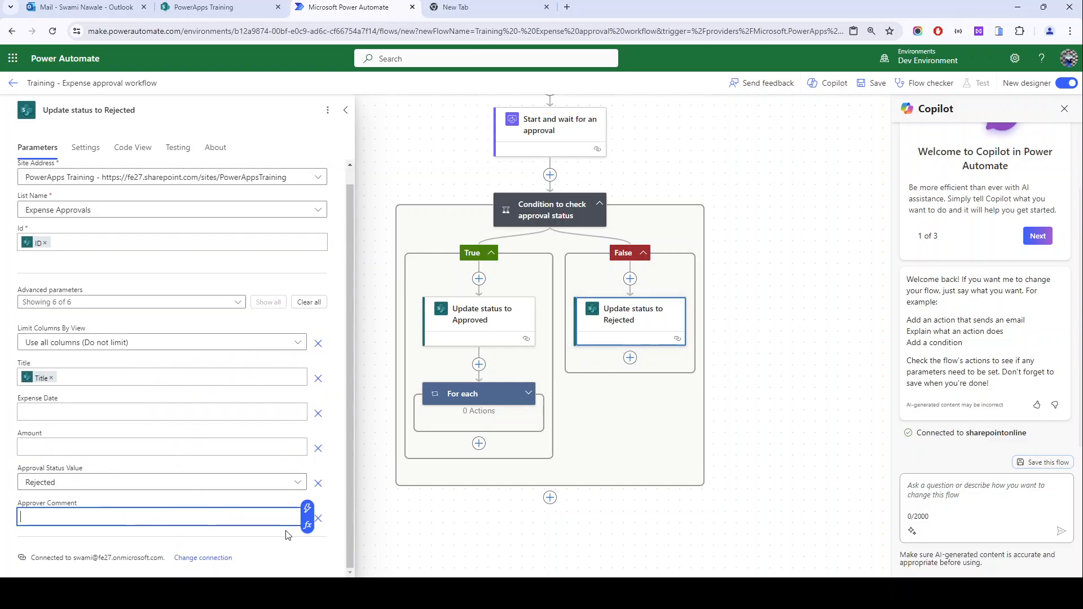
pyautogui.click(308, 525)
pyautogui.write("@{first(outputs('Start_and_wait_for_an_approval')?['body']?['responses'])?['comments']}")
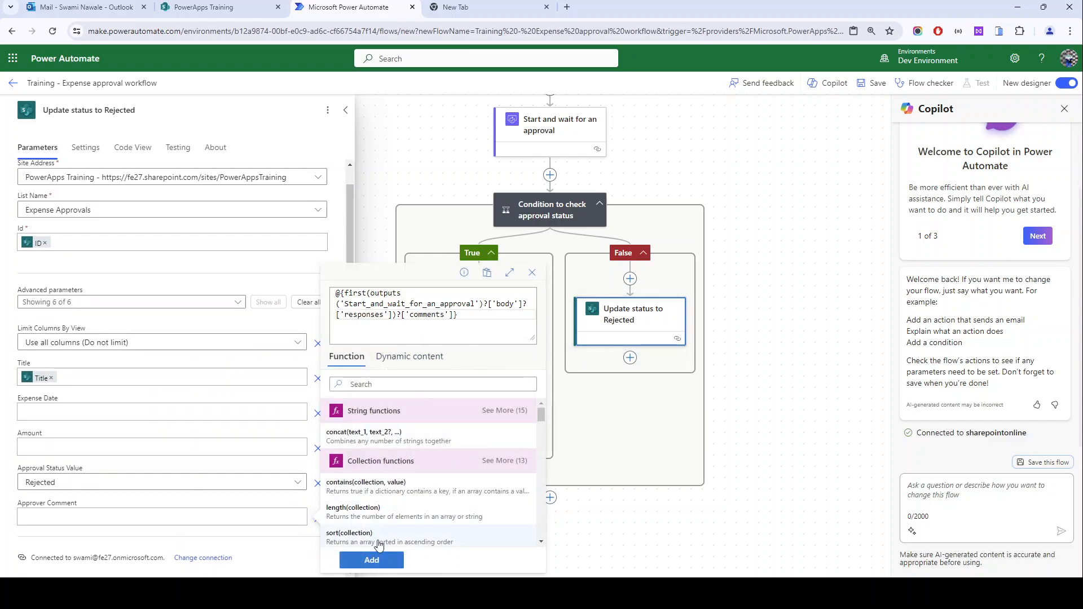
pyautogui.press('BackSpace')
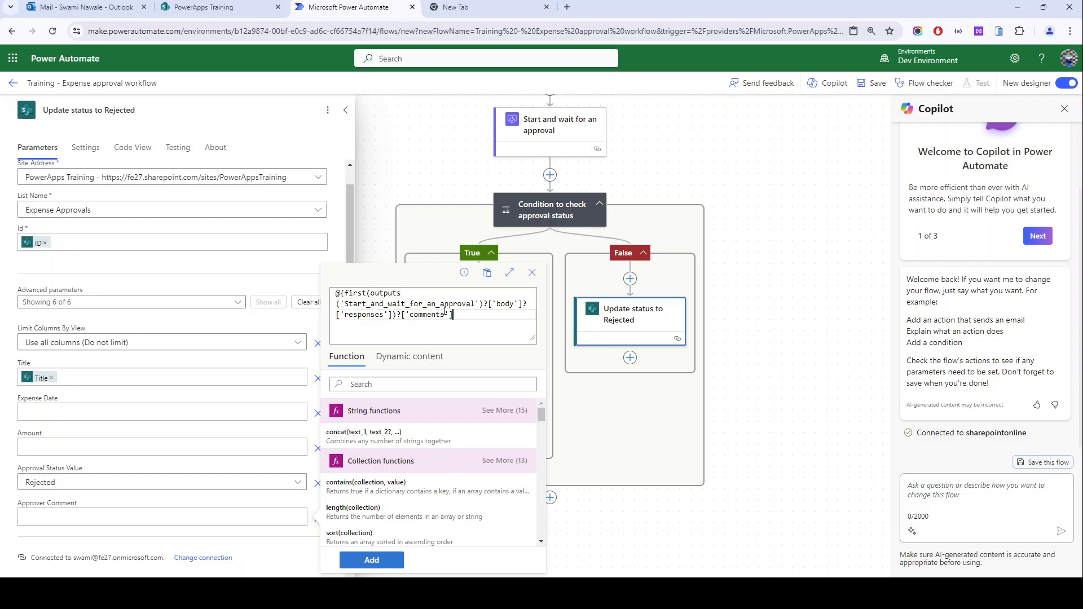
pyautogui.click(346, 294)
pyautogui.press('BackSpace')
pyautogui.press('BackSpace')
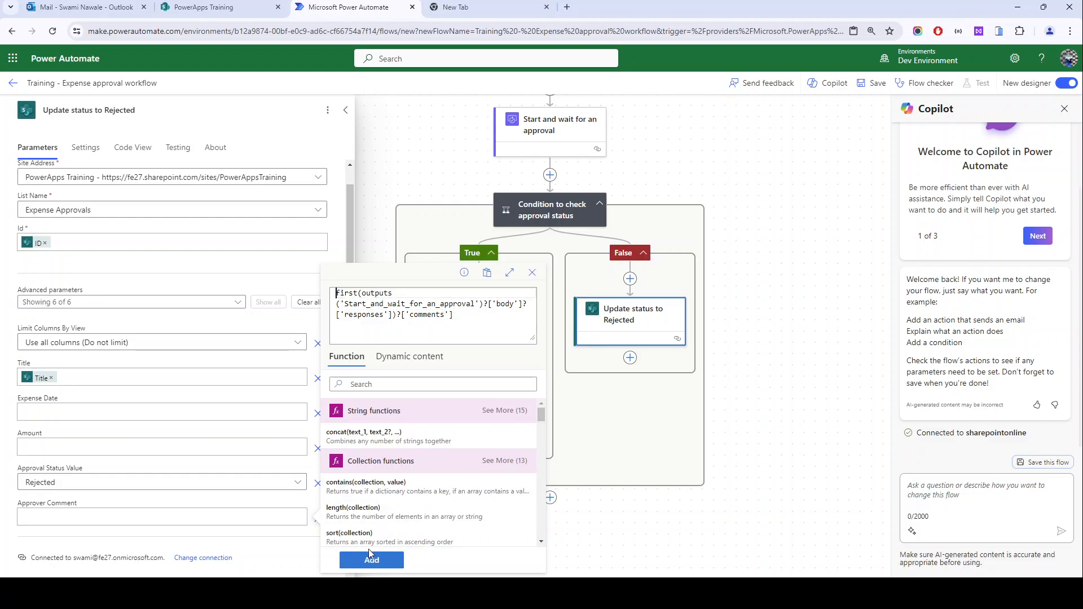
pyautogui.click(371, 561)
# - Delete the empty For each loop from the True branch and save the flow
pyautogui.rightClick(510, 398)
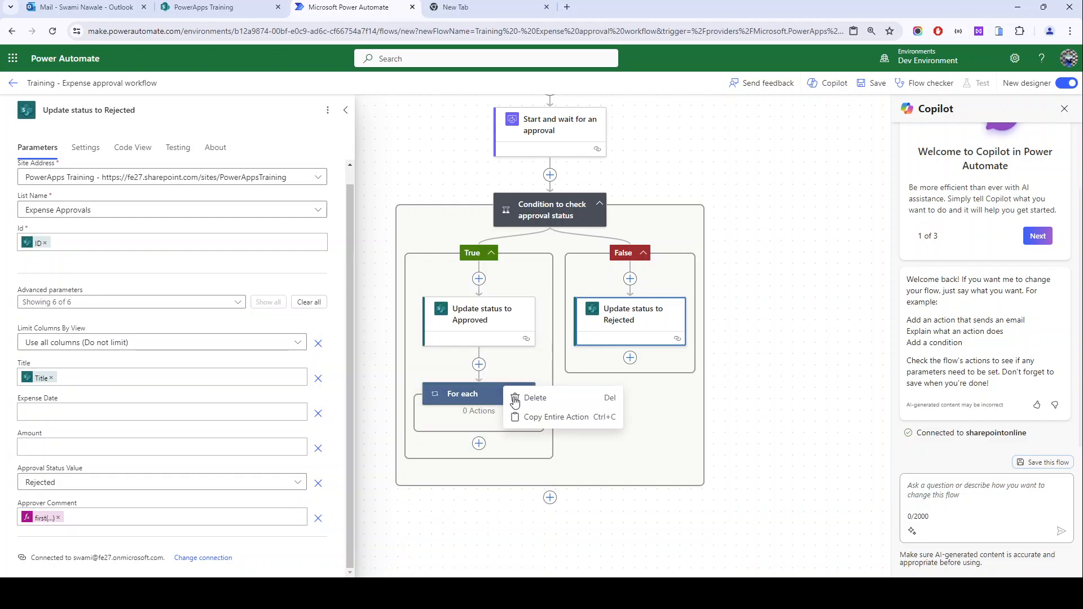
pyautogui.click(522, 393)
pyautogui.click(523, 346)
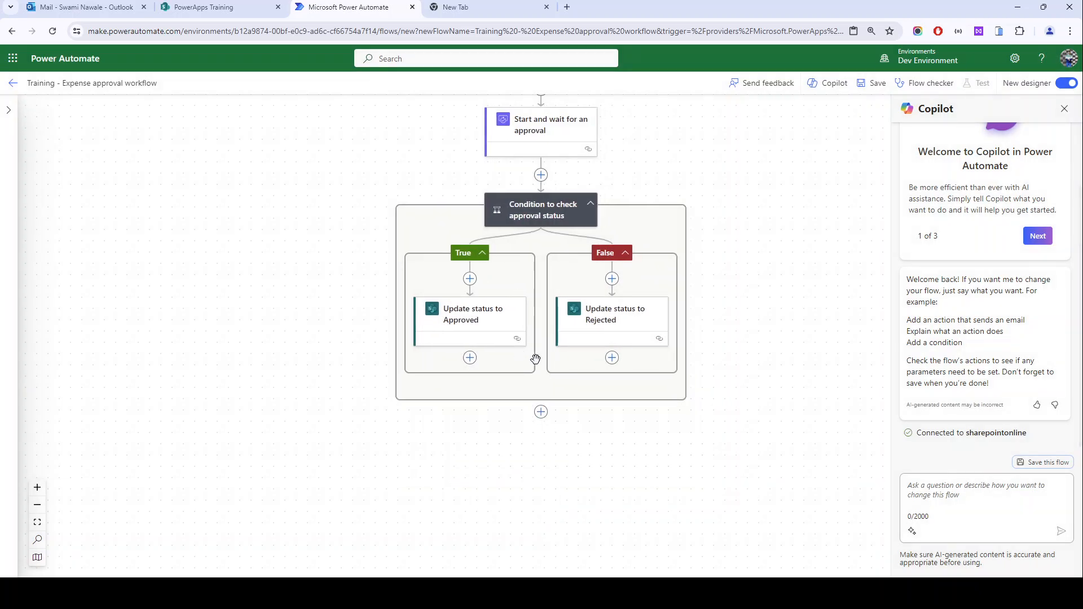
pyautogui.click(869, 85)
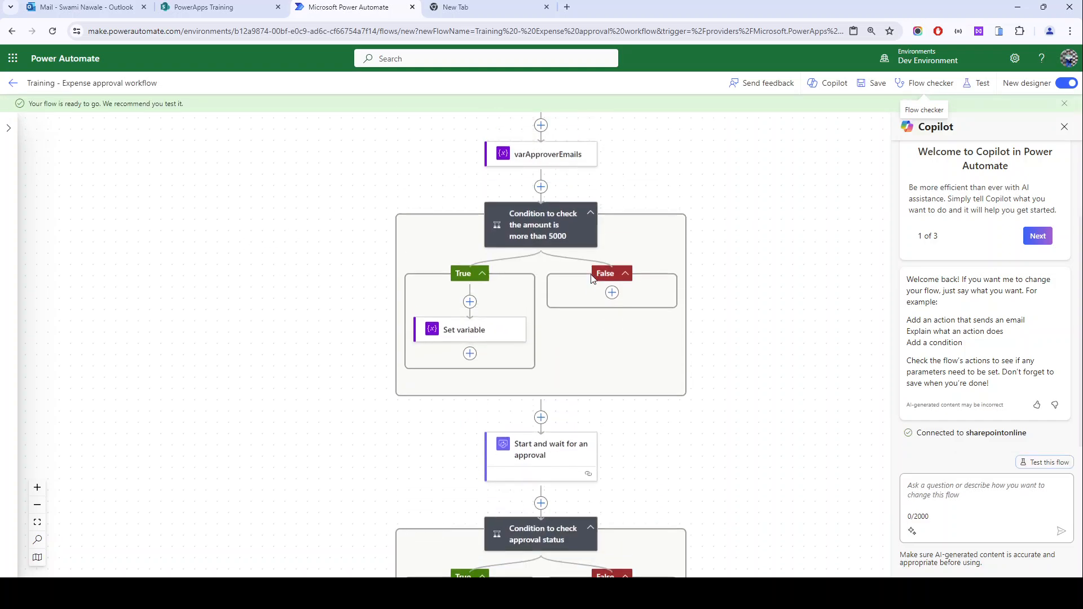
# - Test the flow automatically with a recently used trigger, choosing the third run listed
pyautogui.click(979, 84)
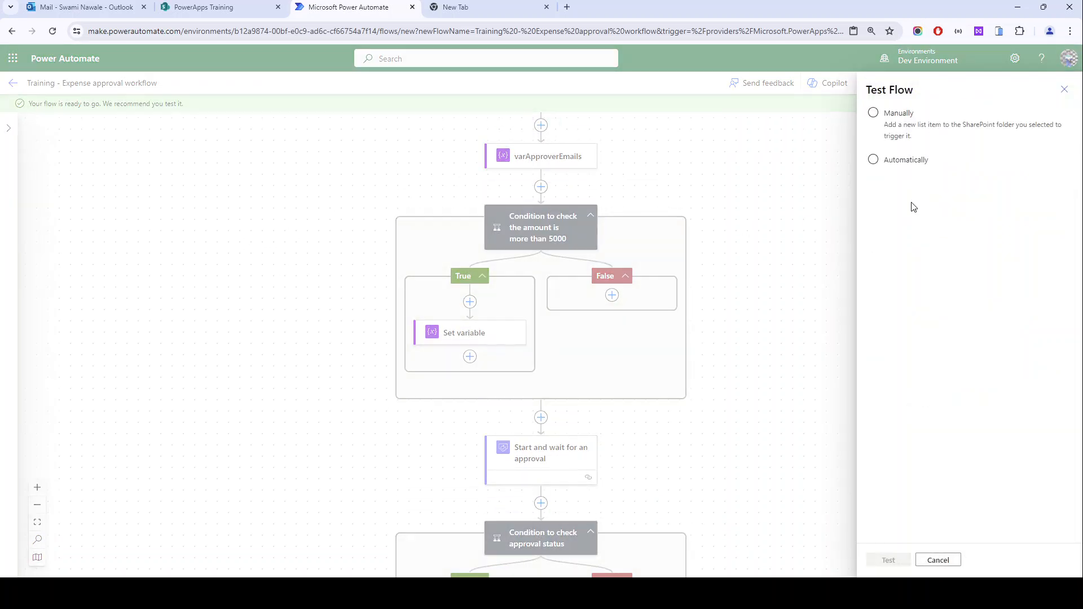
pyautogui.click(903, 161)
pyautogui.click(904, 184)
pyautogui.click(905, 265)
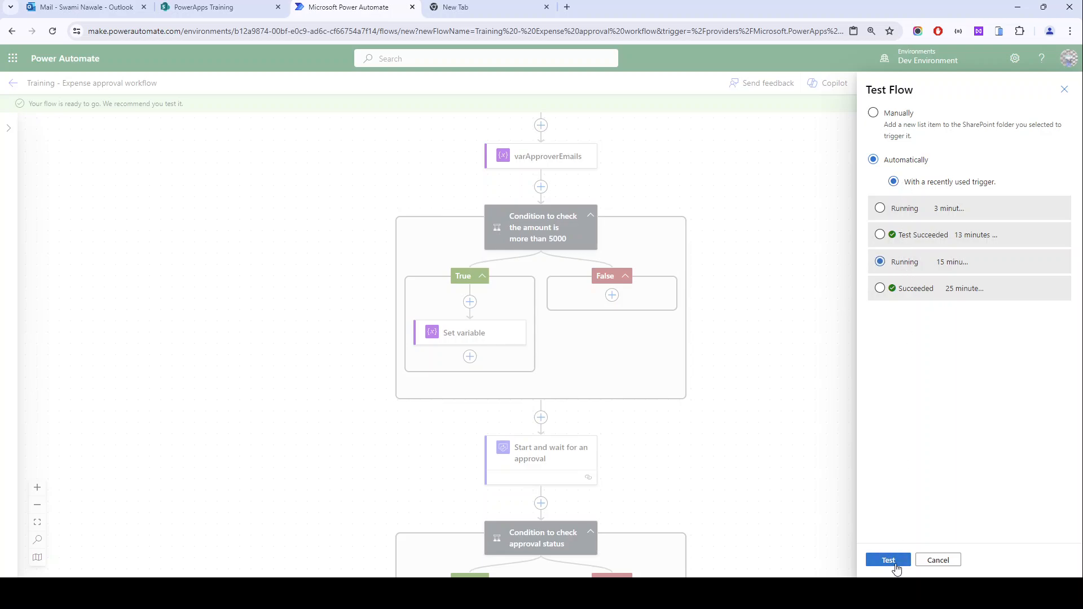
pyautogui.click(890, 560)
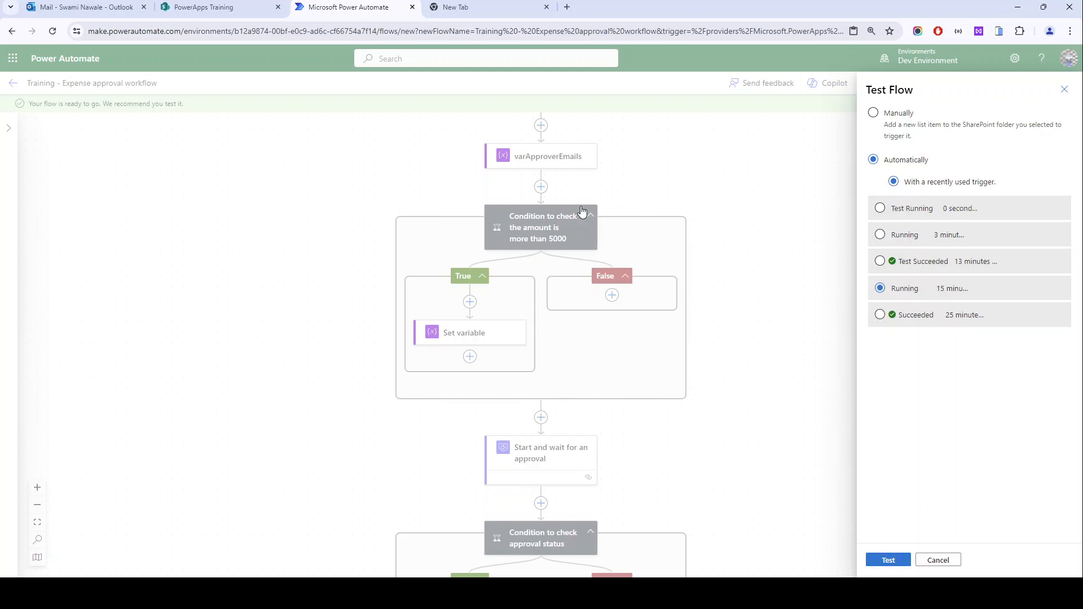
# - Check the Outlook inbox for a new approval request, the progress of the flow run, and the Expense Approvals list in SharePoint
pyautogui.click(82, 7)
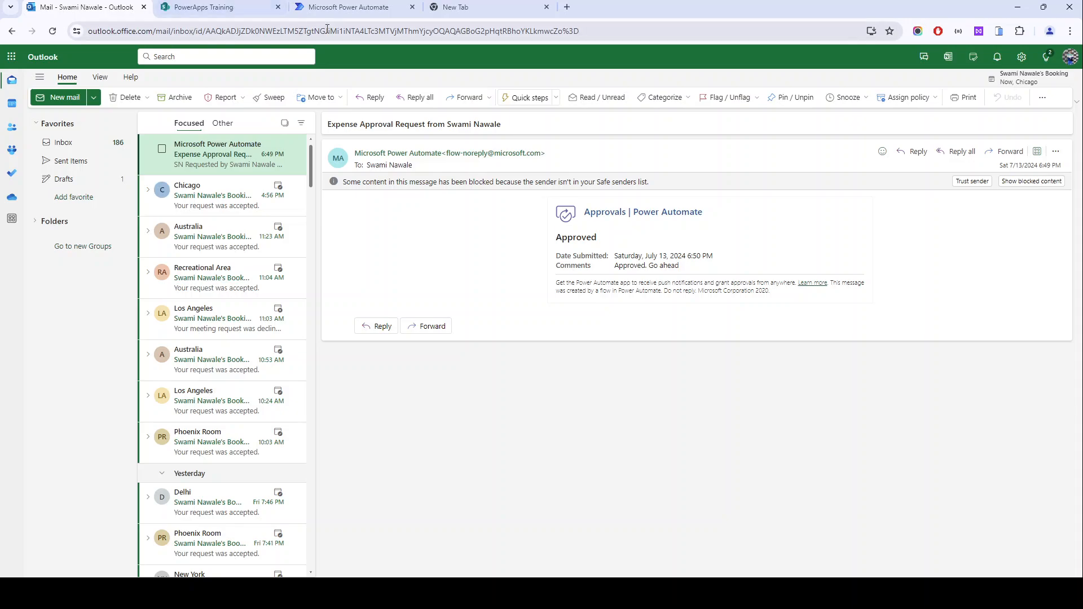
pyautogui.click(346, 6)
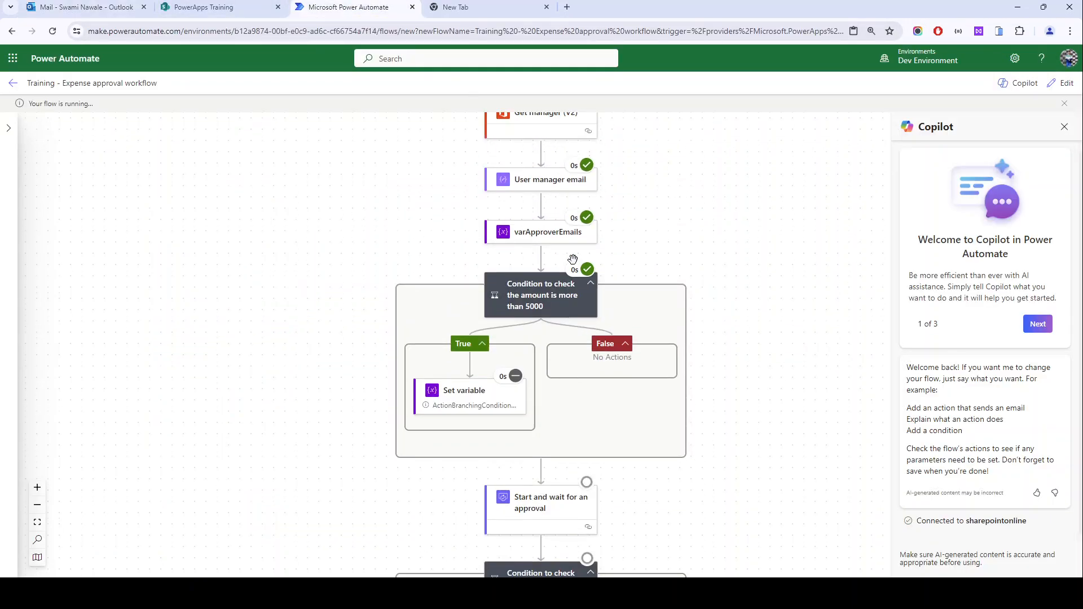
pyautogui.scroll(-1, 571, 256)
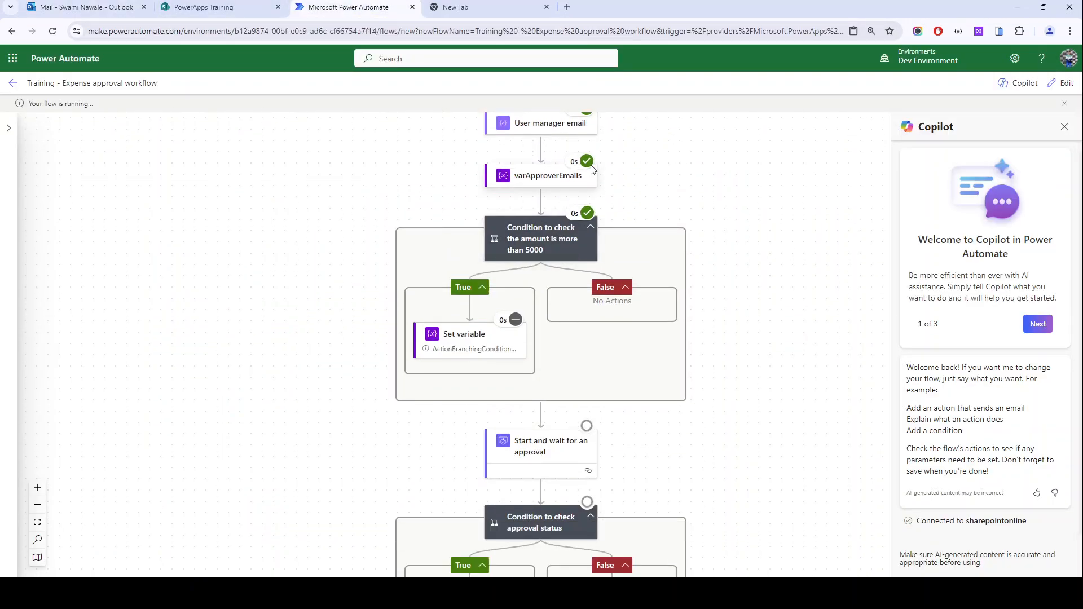
pyautogui.scroll(3, 581, 214)
pyautogui.click(82, 6)
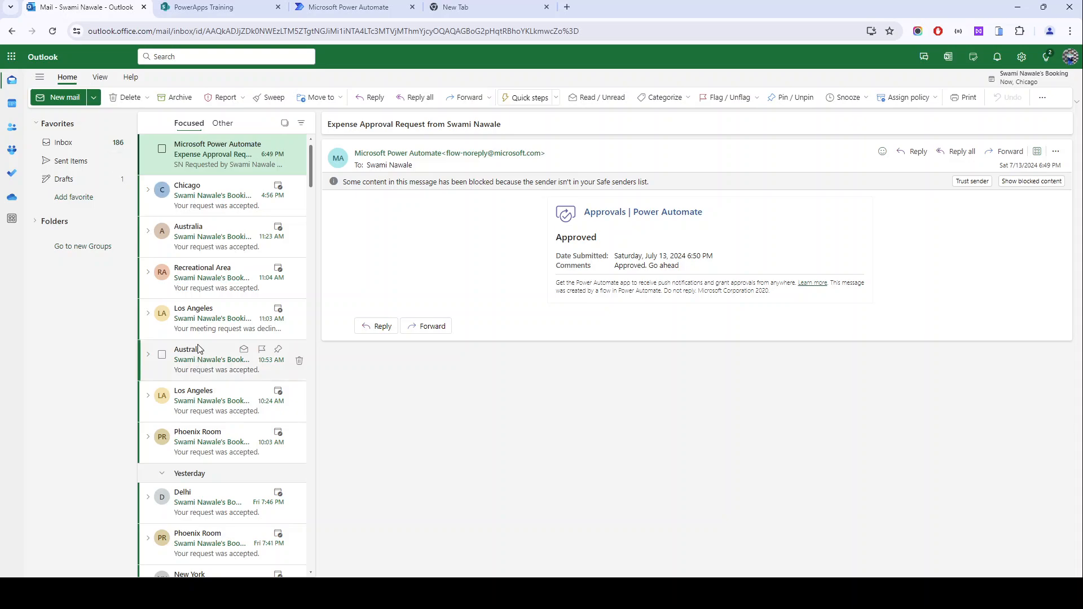
pyautogui.click(331, 4)
pyautogui.click(255, 5)
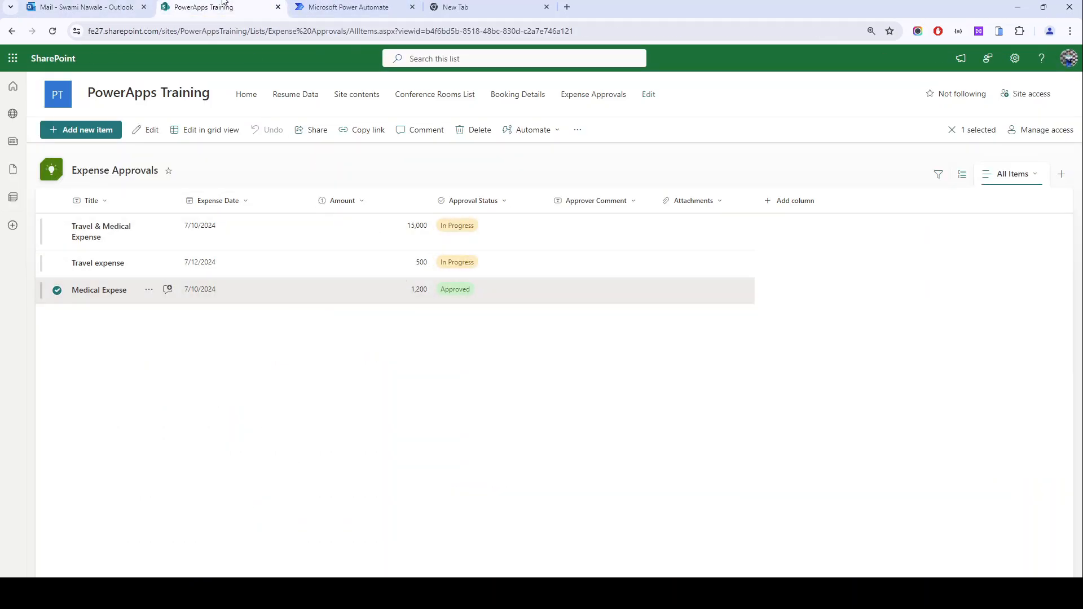
# - Back in the flow run, examine the amount condition and its branches, and open the run details of Start and wait for an approval
pyautogui.click(348, 7)
pyautogui.scroll(-2, 556, 309)
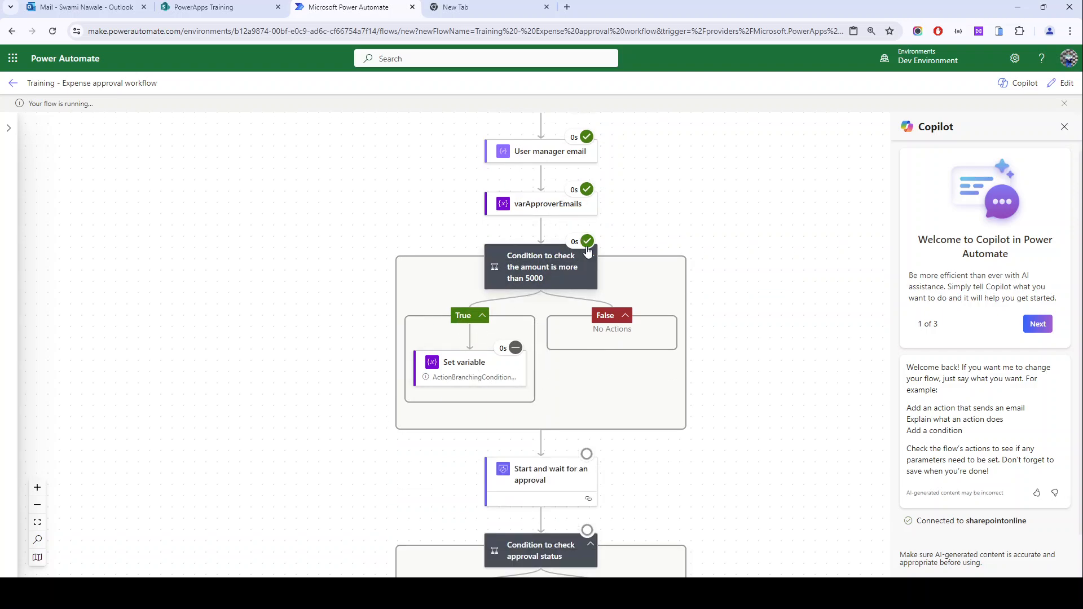
pyautogui.scroll(-1, 592, 275)
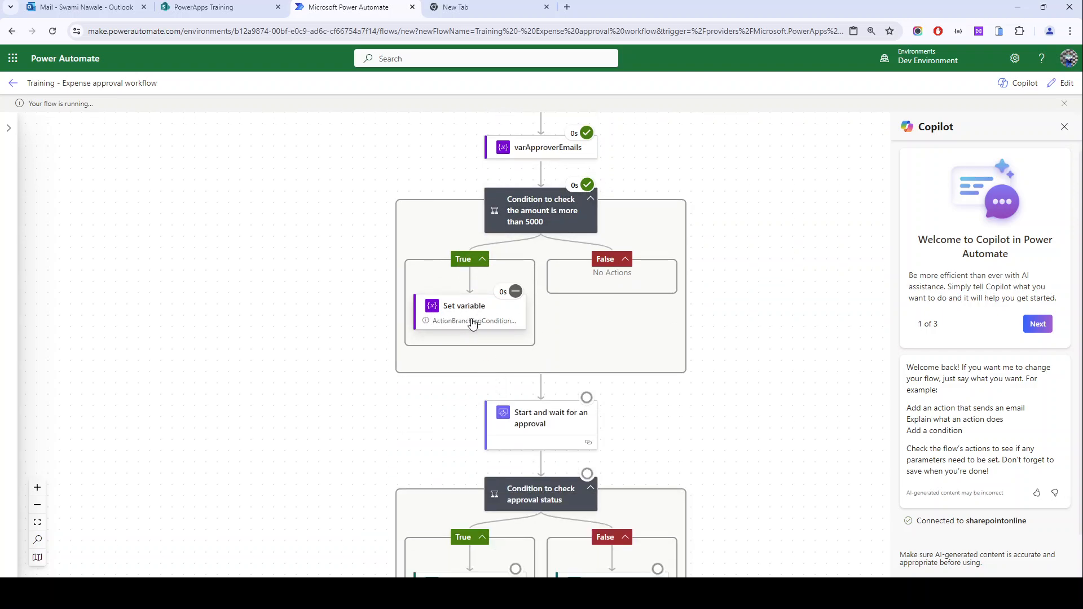
pyautogui.scroll(-1, 561, 362)
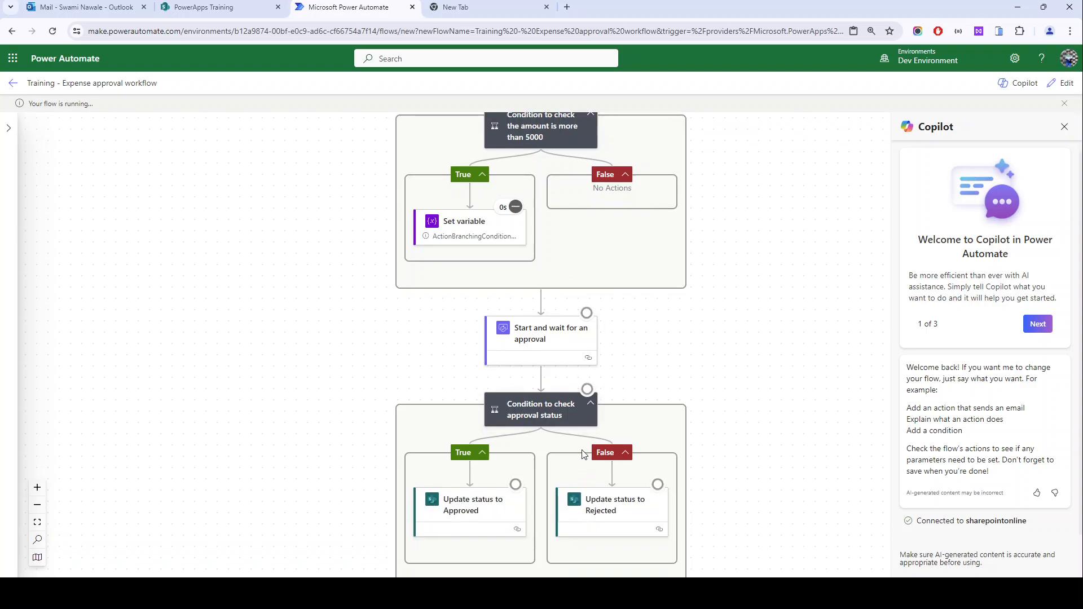
pyautogui.scroll(-2, 547, 345)
pyautogui.click(545, 242)
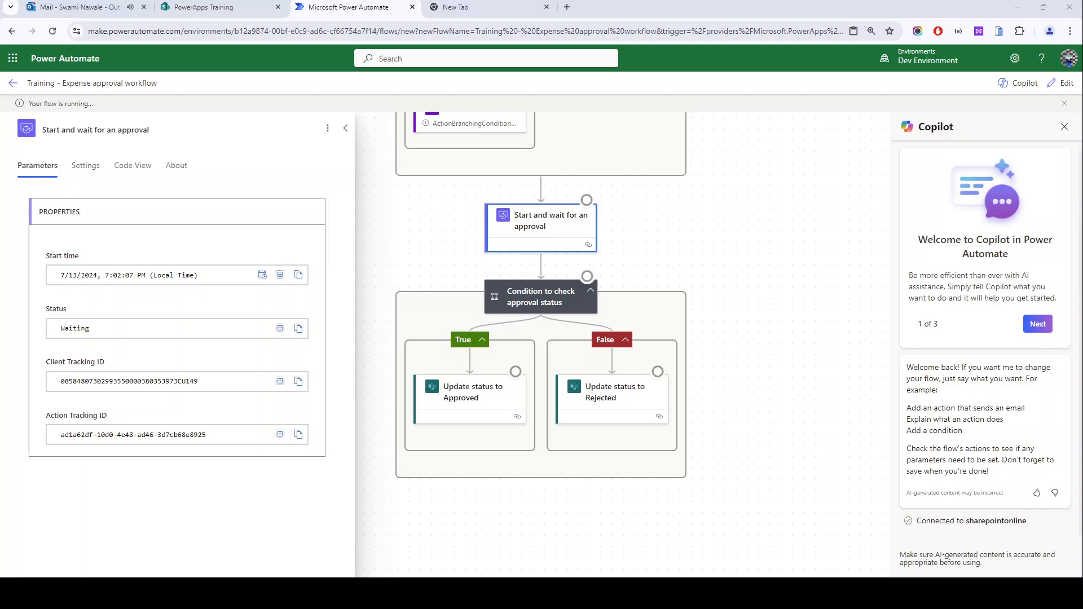
# - Open the newest expense approval request in Outlook, choose Reject and enter a comment starting with "Rec"
pyautogui.click(79, 7)
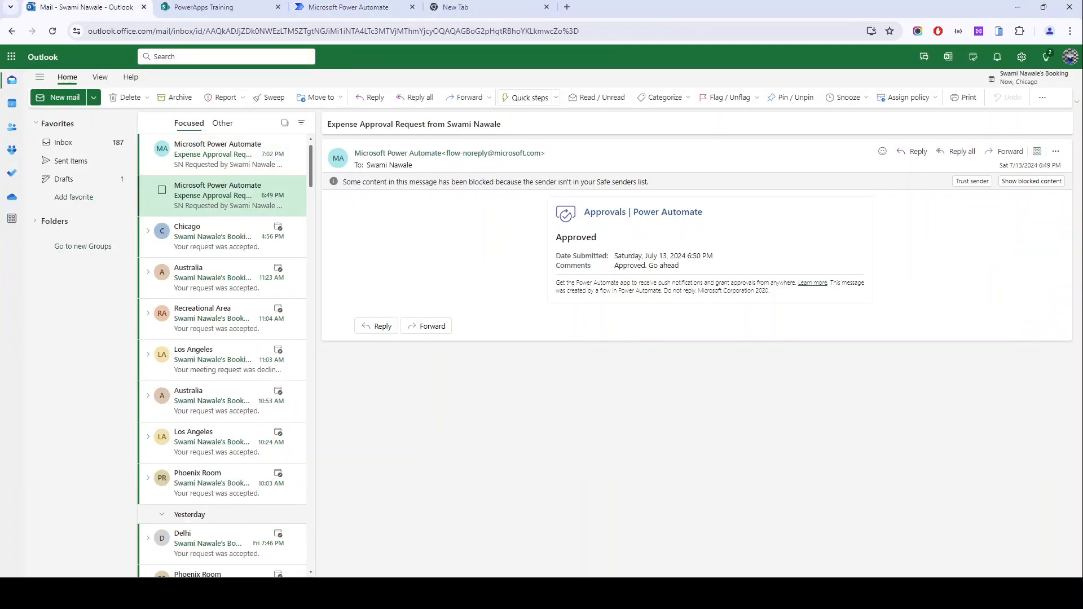
pyautogui.click(201, 158)
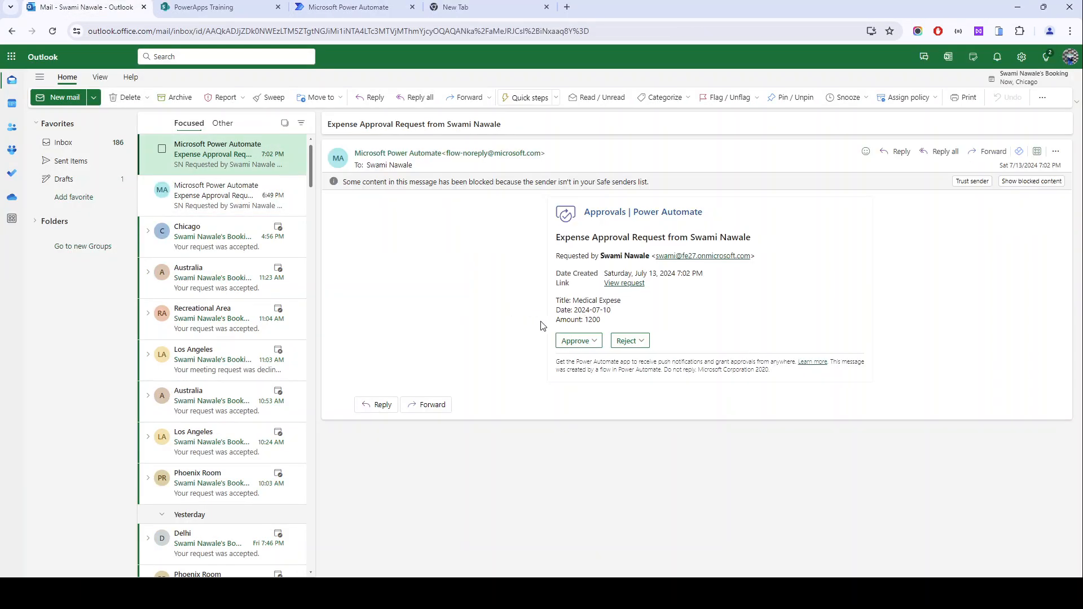
pyautogui.click(576, 342)
pyautogui.click(580, 401)
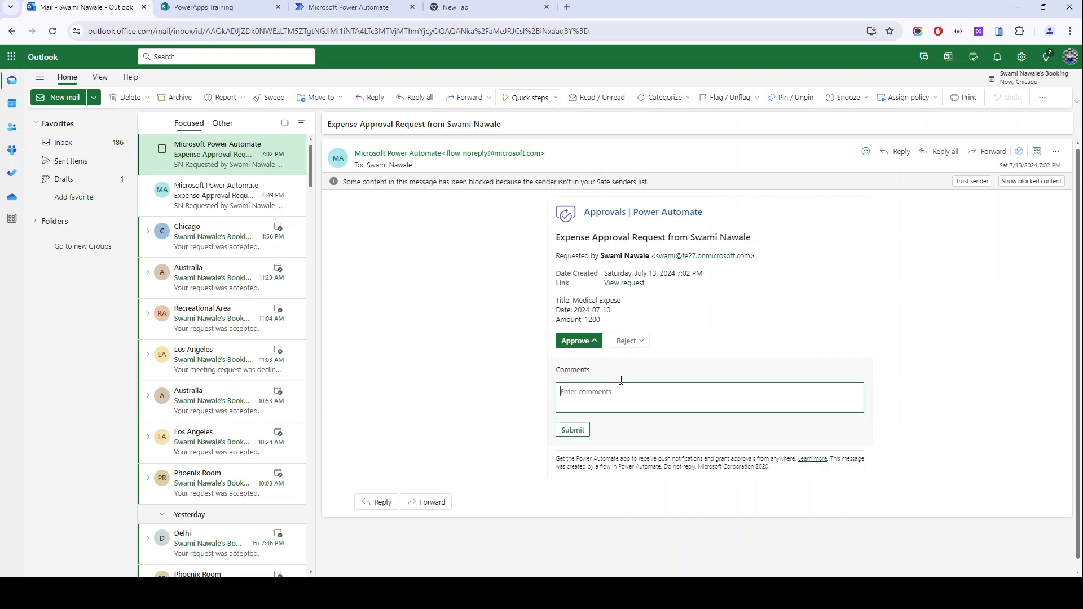
pyautogui.click(631, 341)
pyautogui.click(619, 406)
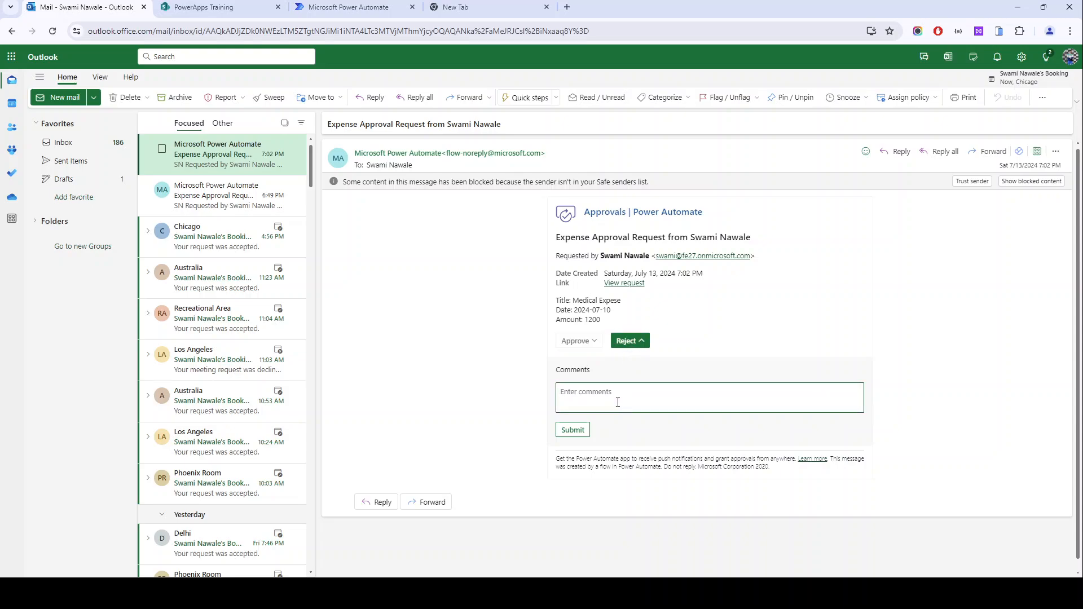
pyautogui.write('Rec')
pyautogui.moveTo(556, 368); pyautogui.dragTo(528, 400)
# - Look at the Expense Approvals list in SharePoint, and submit the rejection in Outlook with the comment "Request is rejected"
pyautogui.click(203, 7)
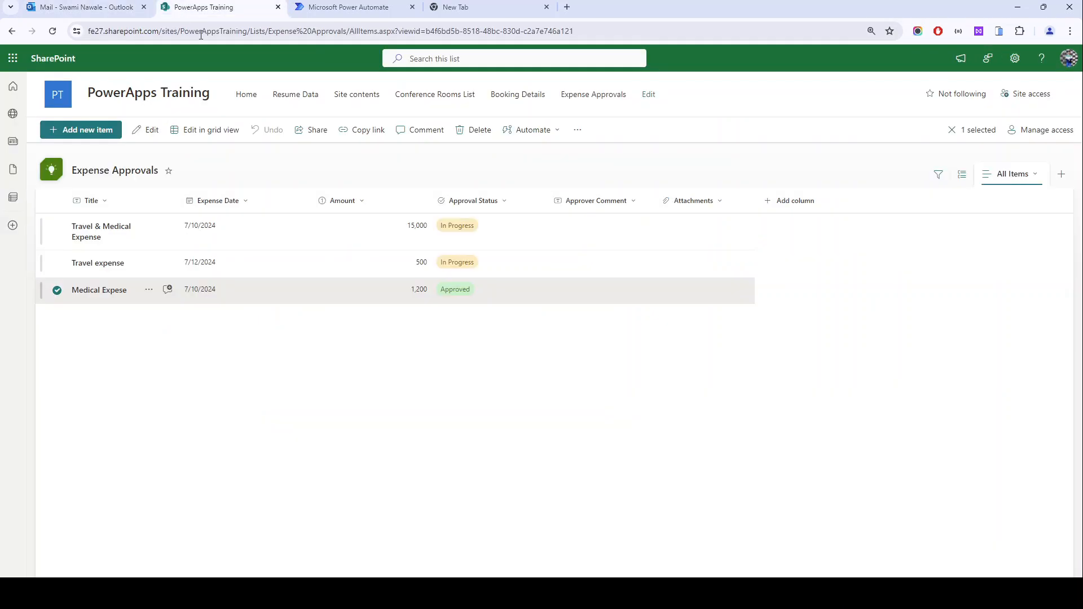
pyautogui.click(62, 3)
pyautogui.click(584, 441)
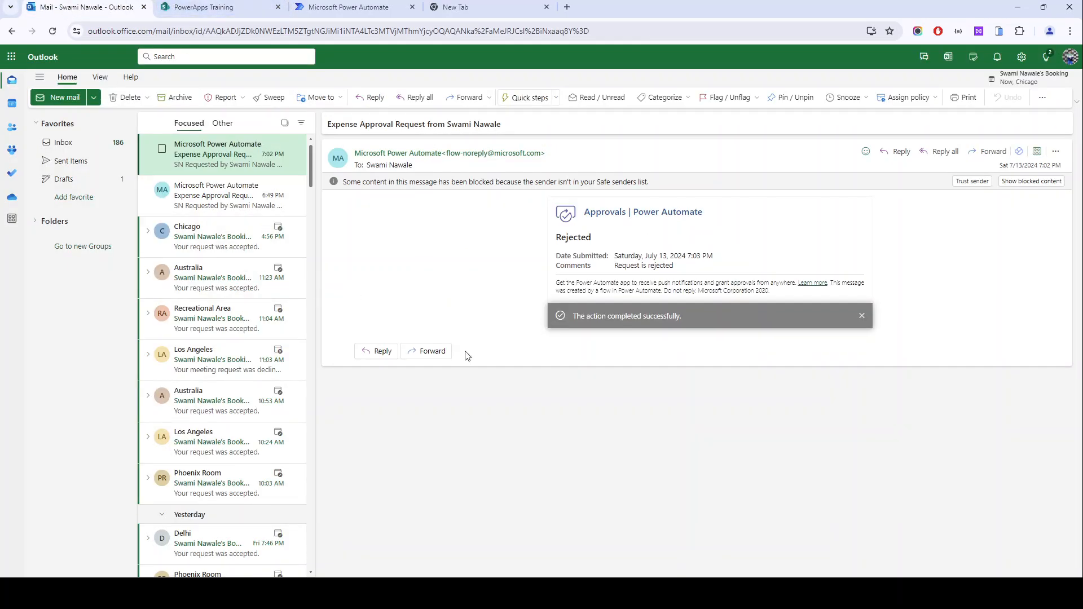
# - Open the run details of Update status to Rejected in Power Automate, and check the Medical Expese item's status and approver comment in the refreshed SharePoint list
pyautogui.click(344, 7)
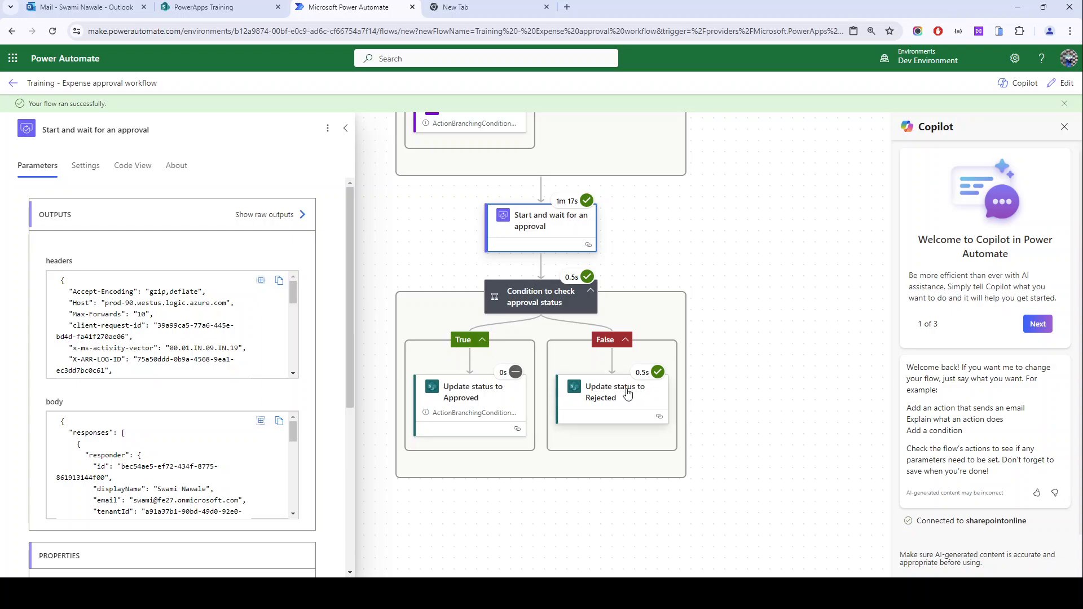
pyautogui.click(649, 392)
pyautogui.click(181, 7)
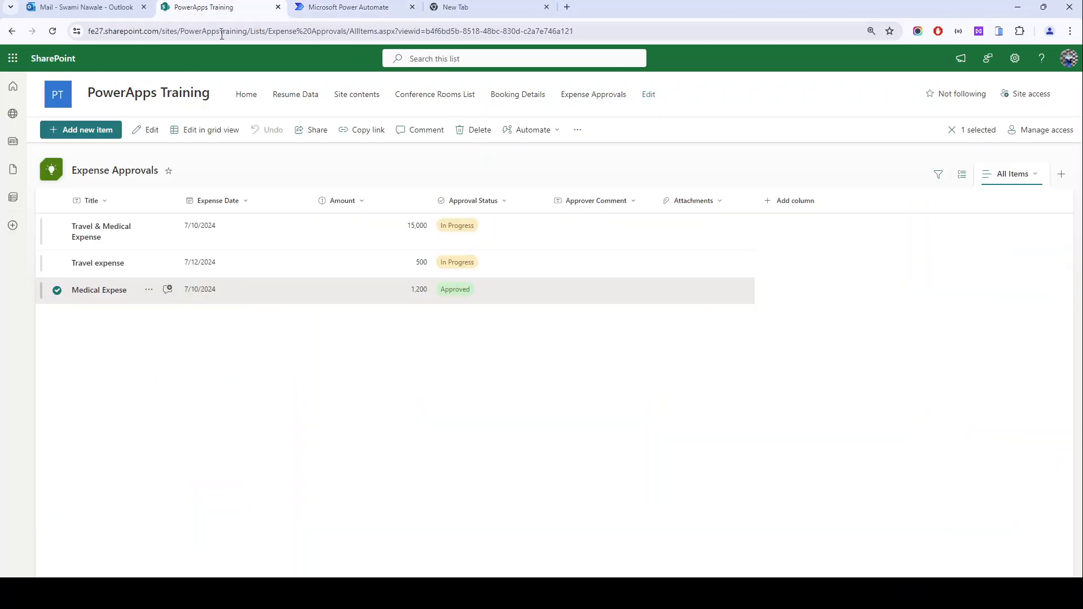
pyautogui.click(51, 33)
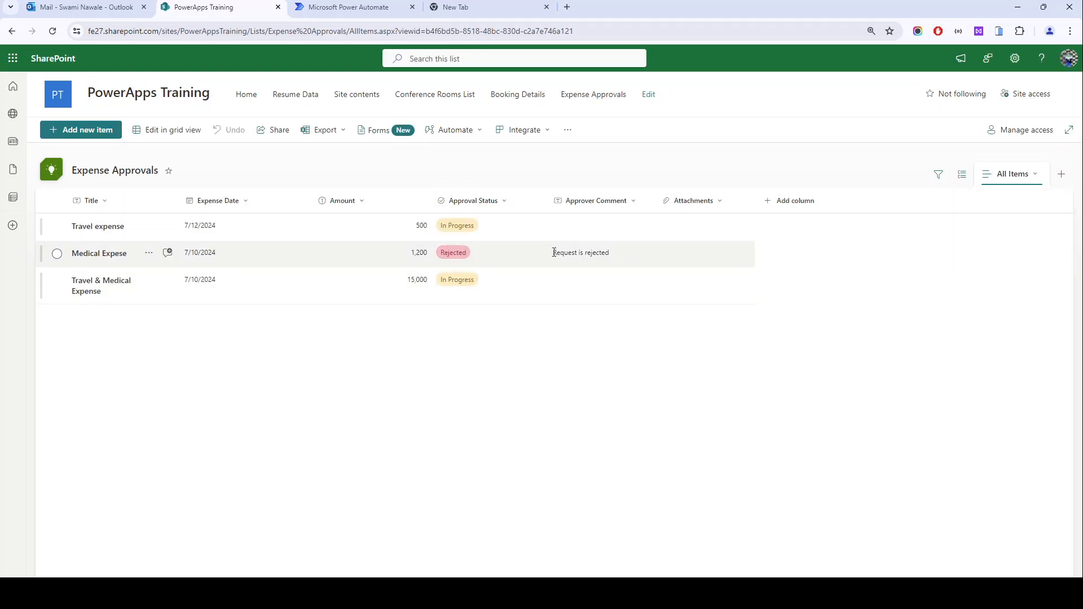
pyautogui.moveTo(554, 252); pyautogui.dragTo(619, 257)
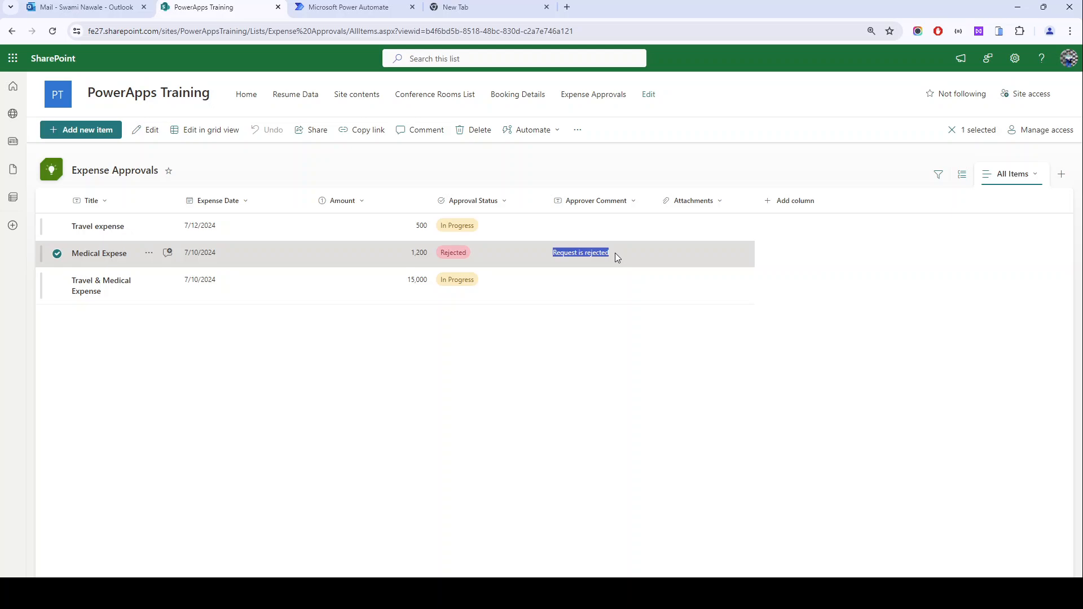
pyautogui.click(583, 353)
# - Back in the Power Automate run, review the actions from the trigger through the amount condition, the approval and the approval status branches
pyautogui.click(358, 6)
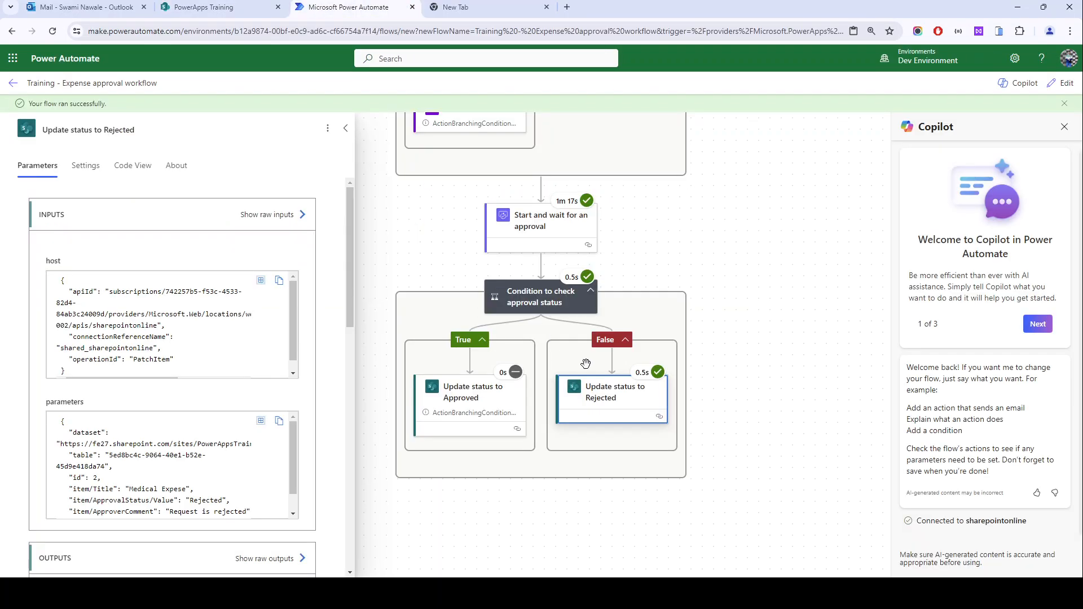
pyautogui.scroll(10, 586, 363)
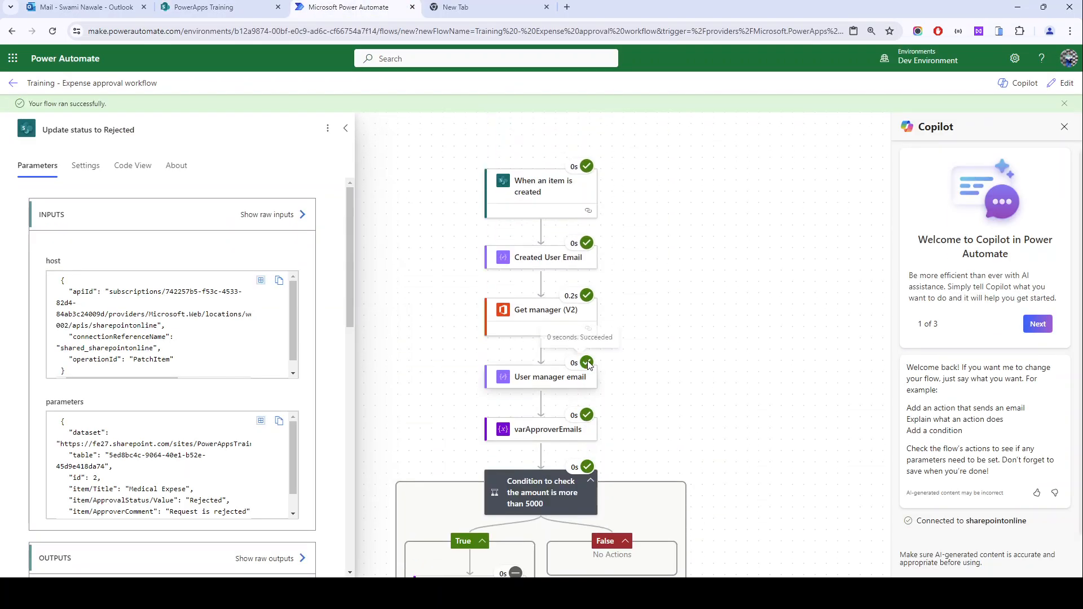
pyautogui.scroll(-2, 504, 319)
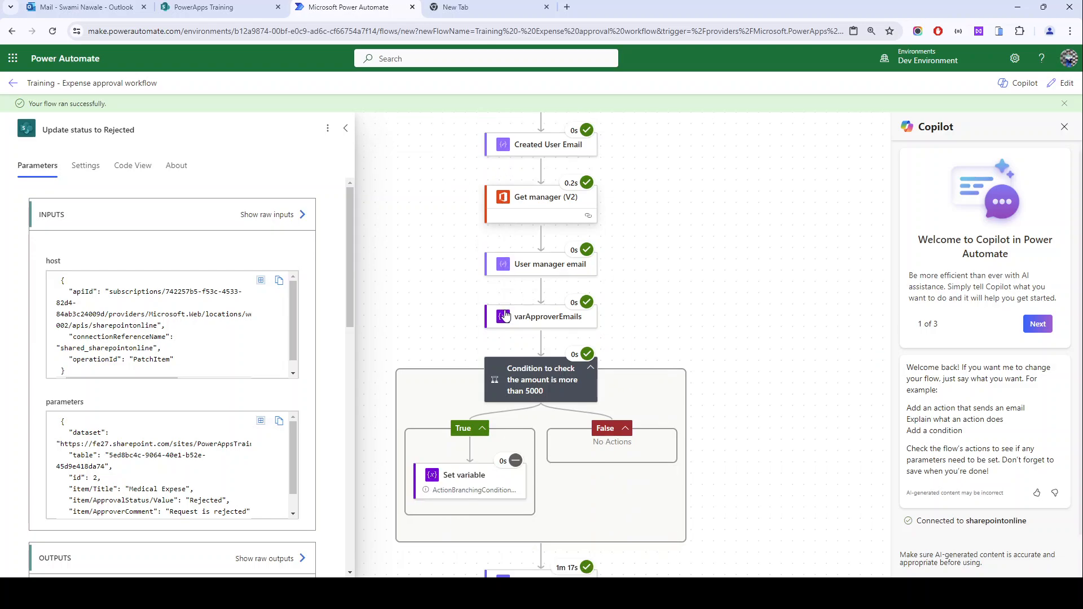
pyautogui.scroll(-1, 480, 316)
pyautogui.scroll(-2, 480, 316)
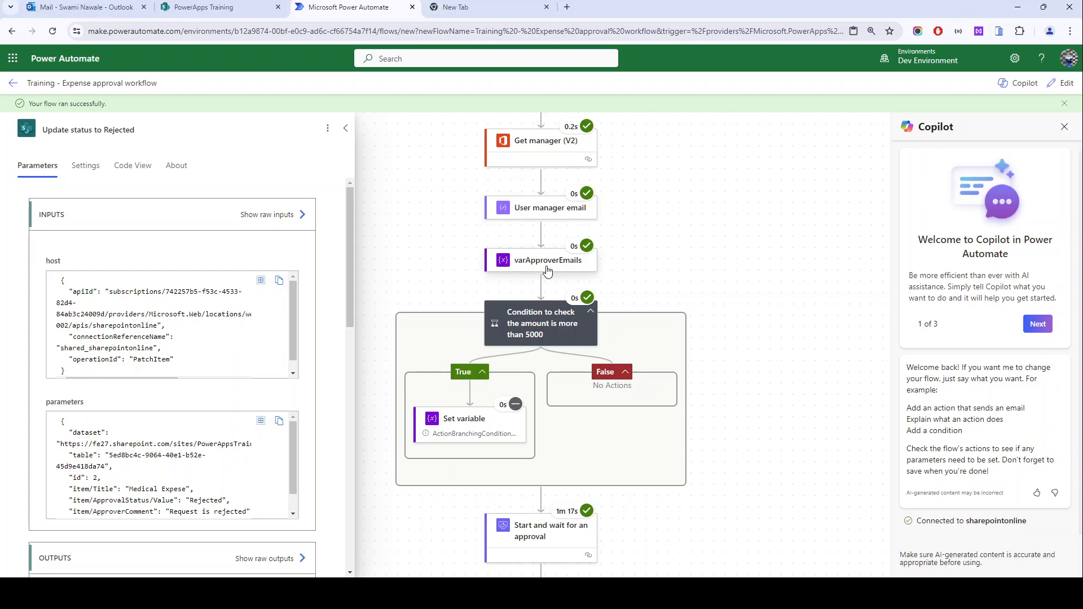
pyautogui.scroll(-3, 541, 338)
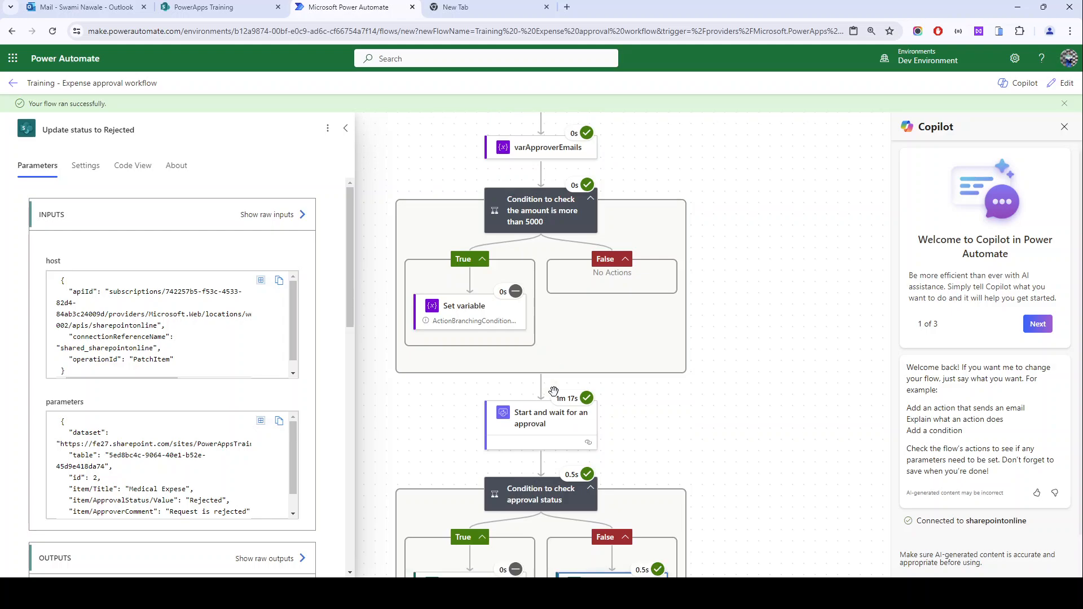
pyautogui.scroll(-1, 531, 374)
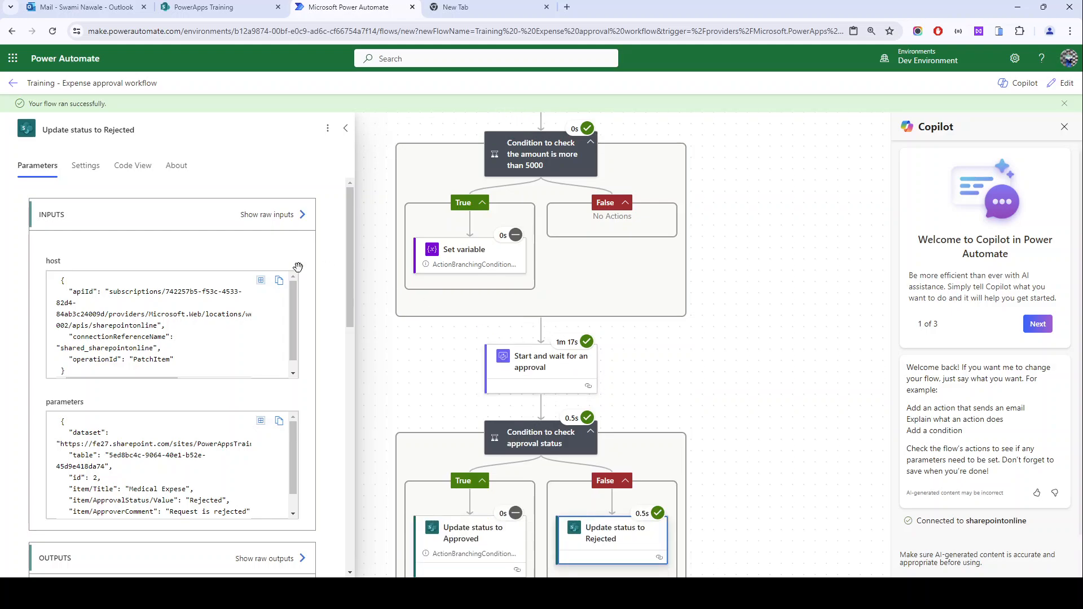
pyautogui.scroll(-2, 452, 357)
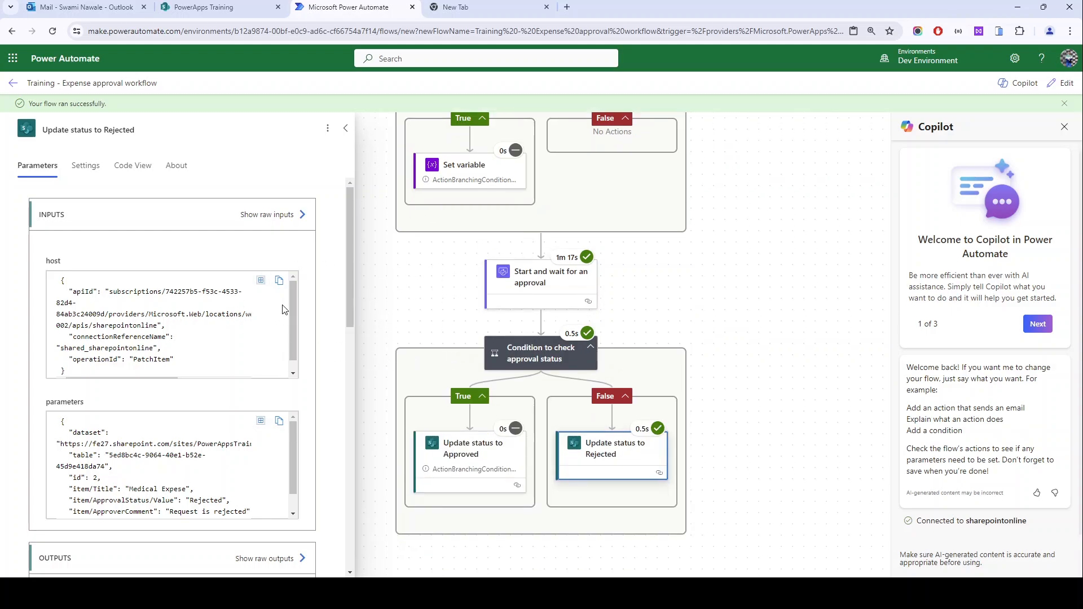